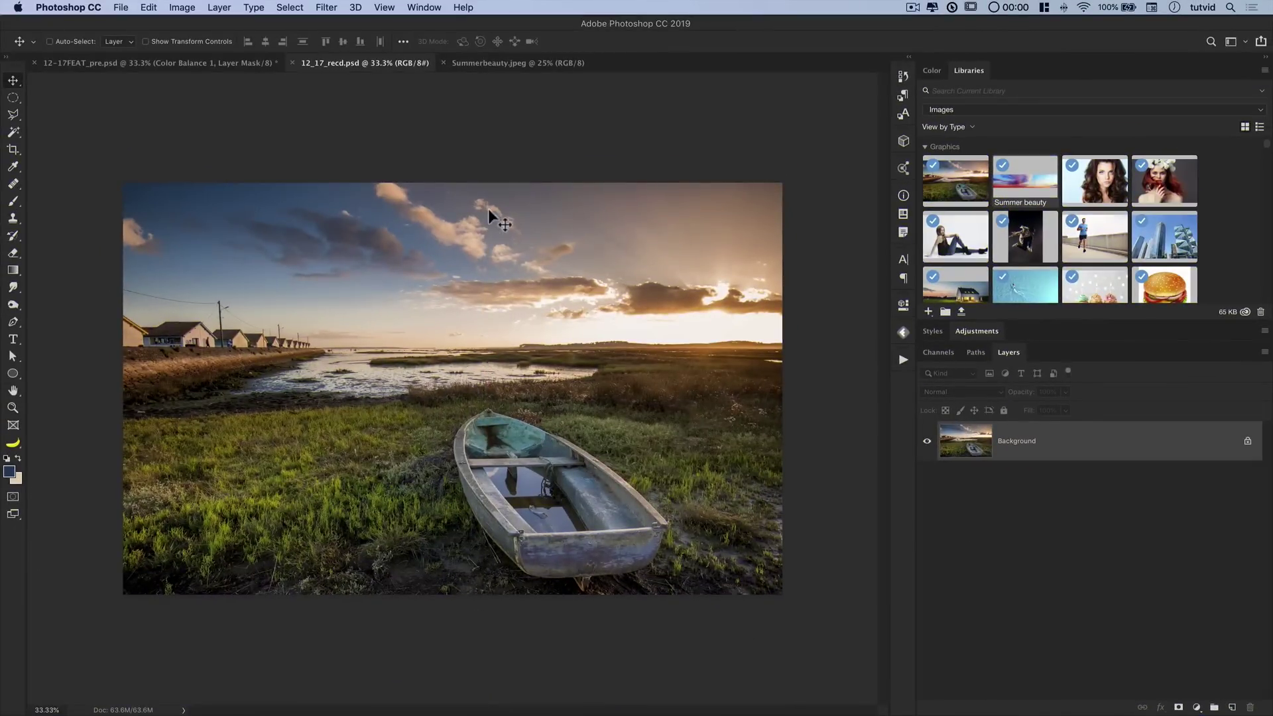
Step: Compare the sunset sky panorama with the boat photo by switching between the two documents
left_click(516, 63)
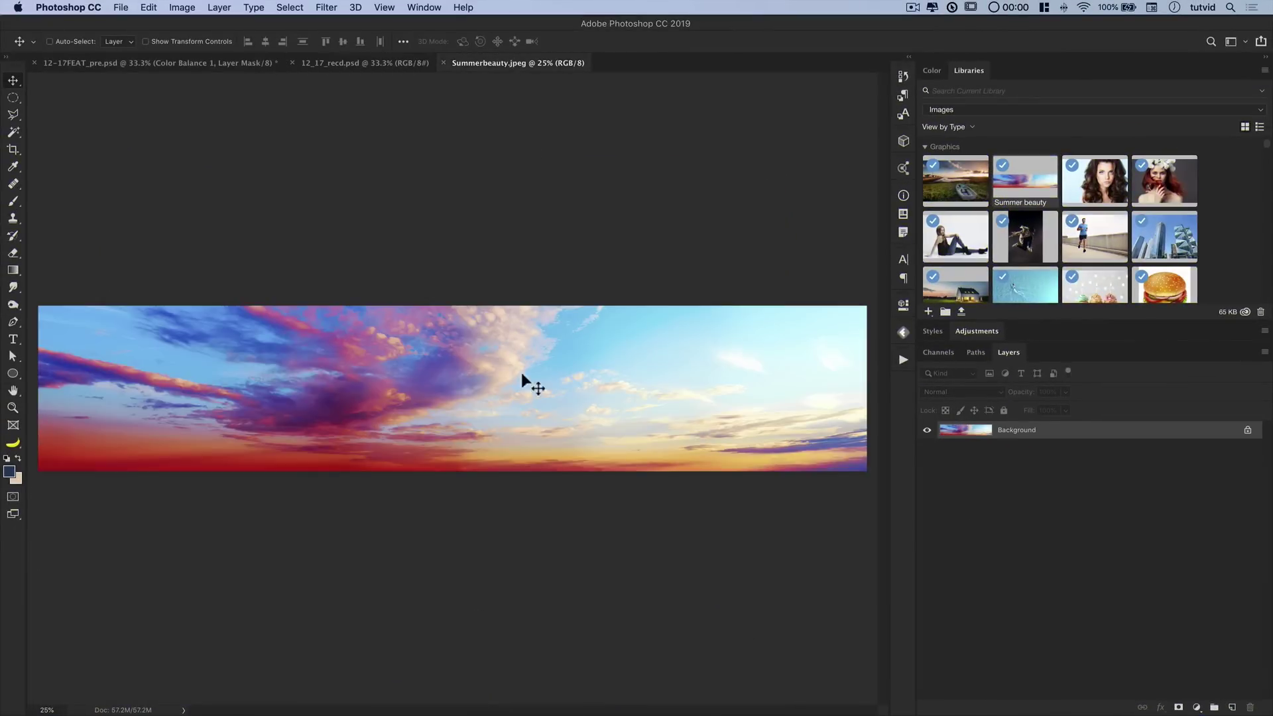
left_click(336, 65)
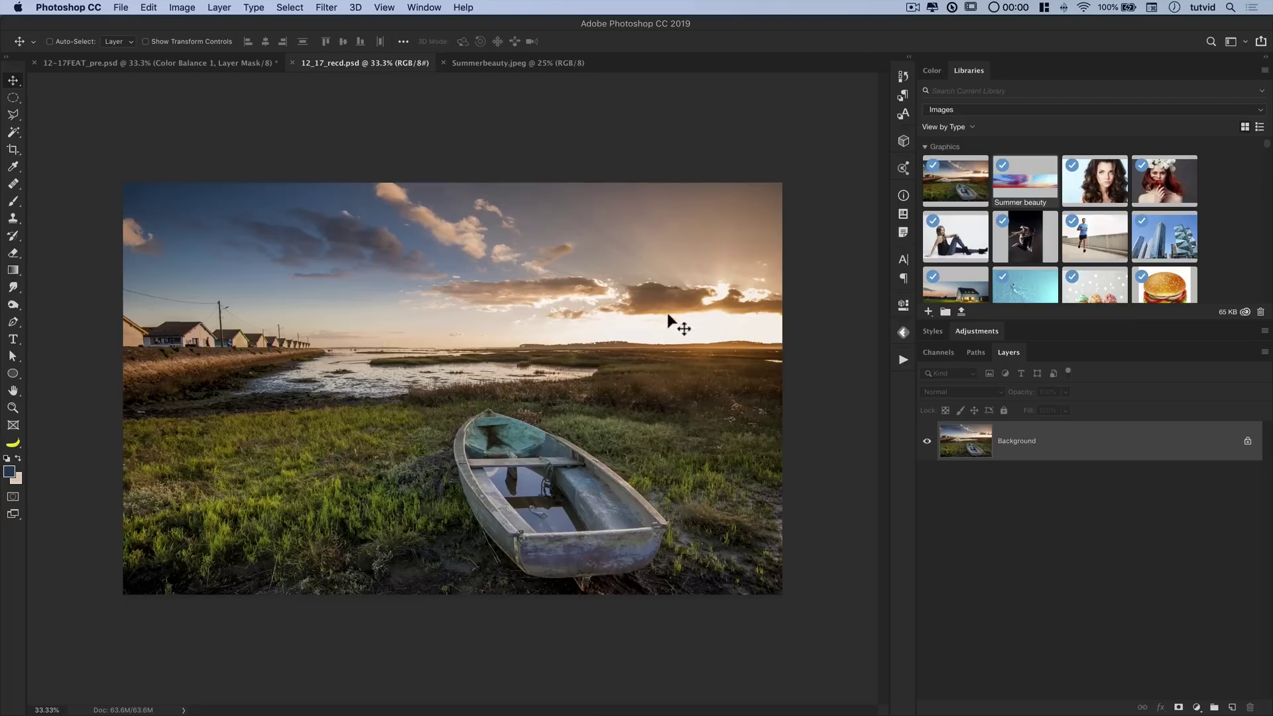
left_click(488, 64)
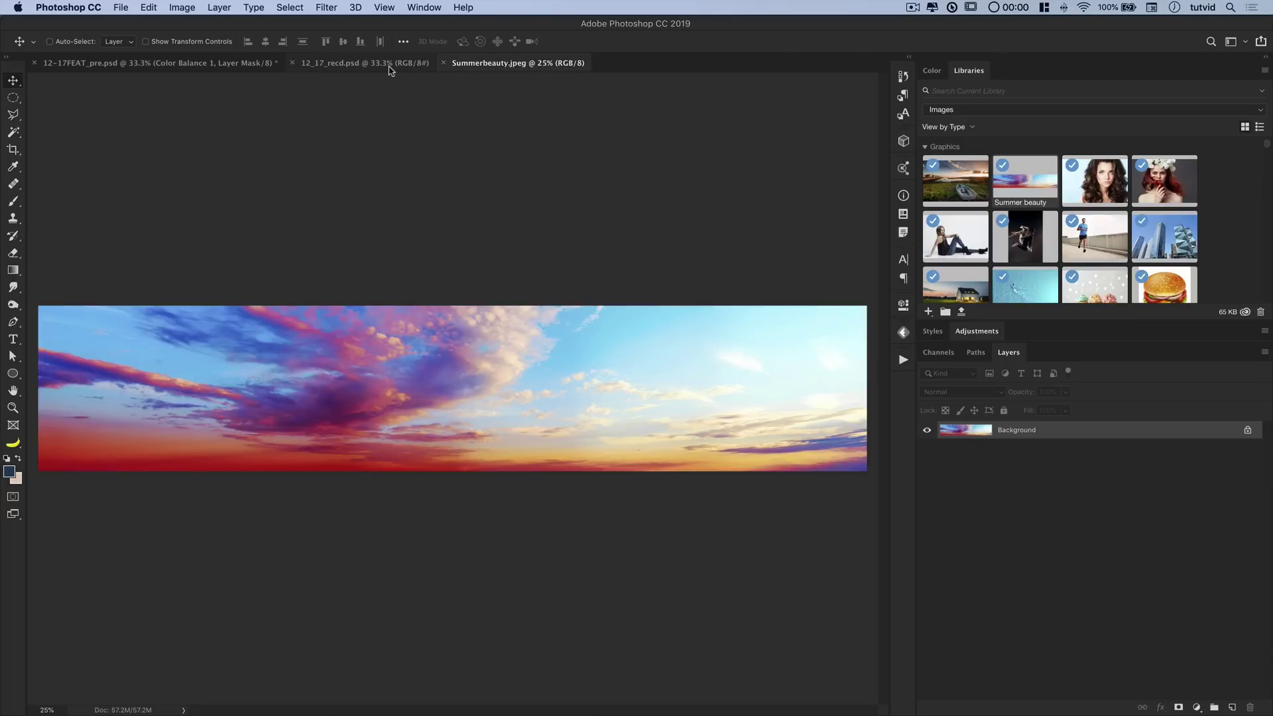
left_click(389, 66)
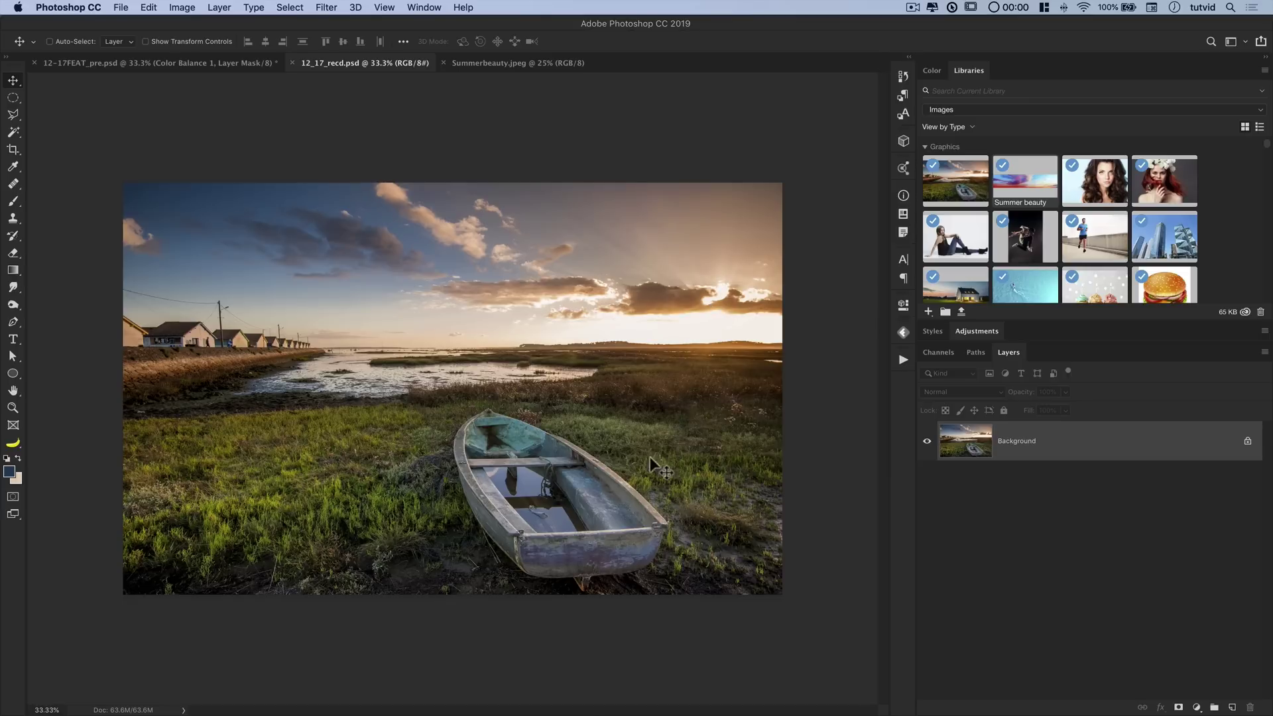
left_click(510, 62)
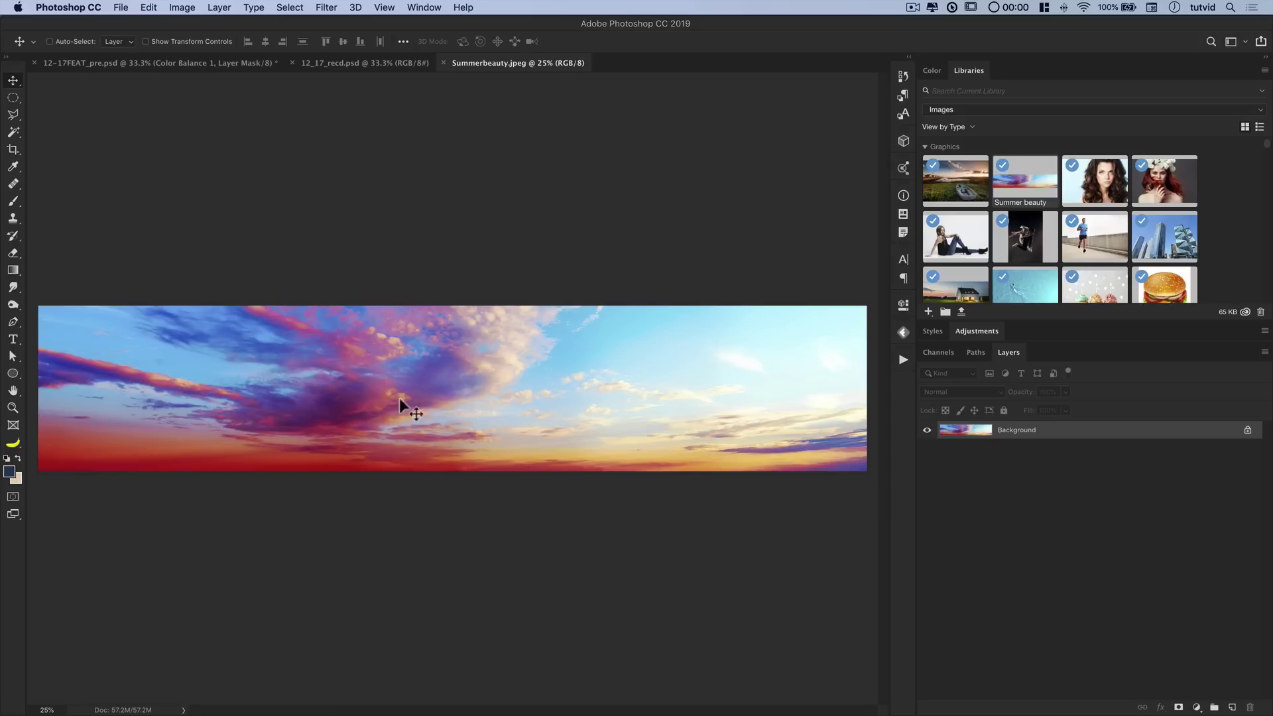
left_click(355, 62)
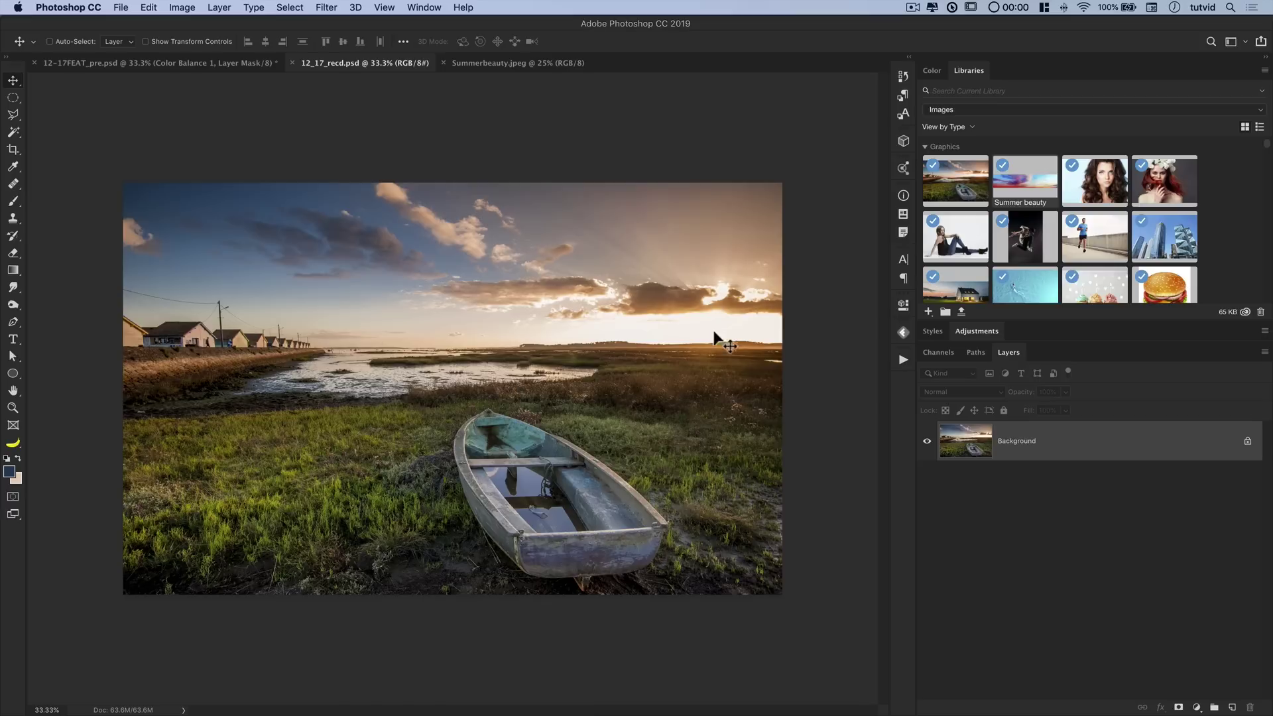
left_click(524, 64)
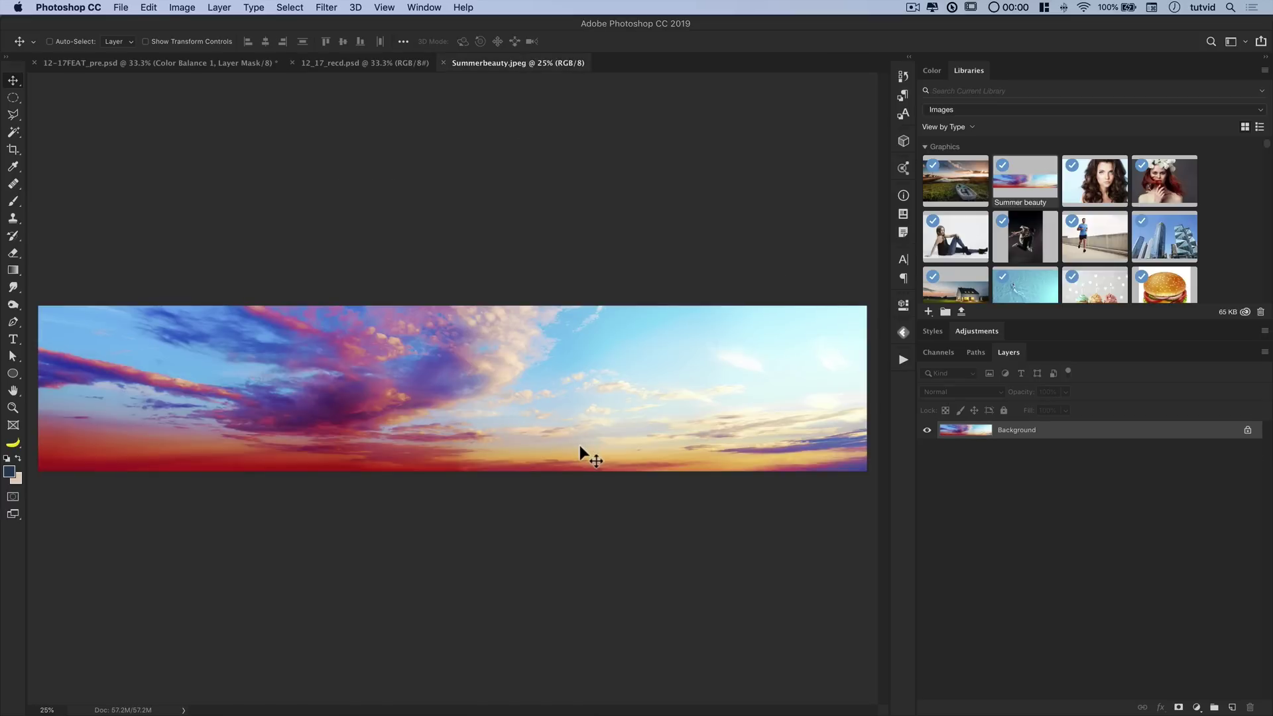
left_click(380, 66)
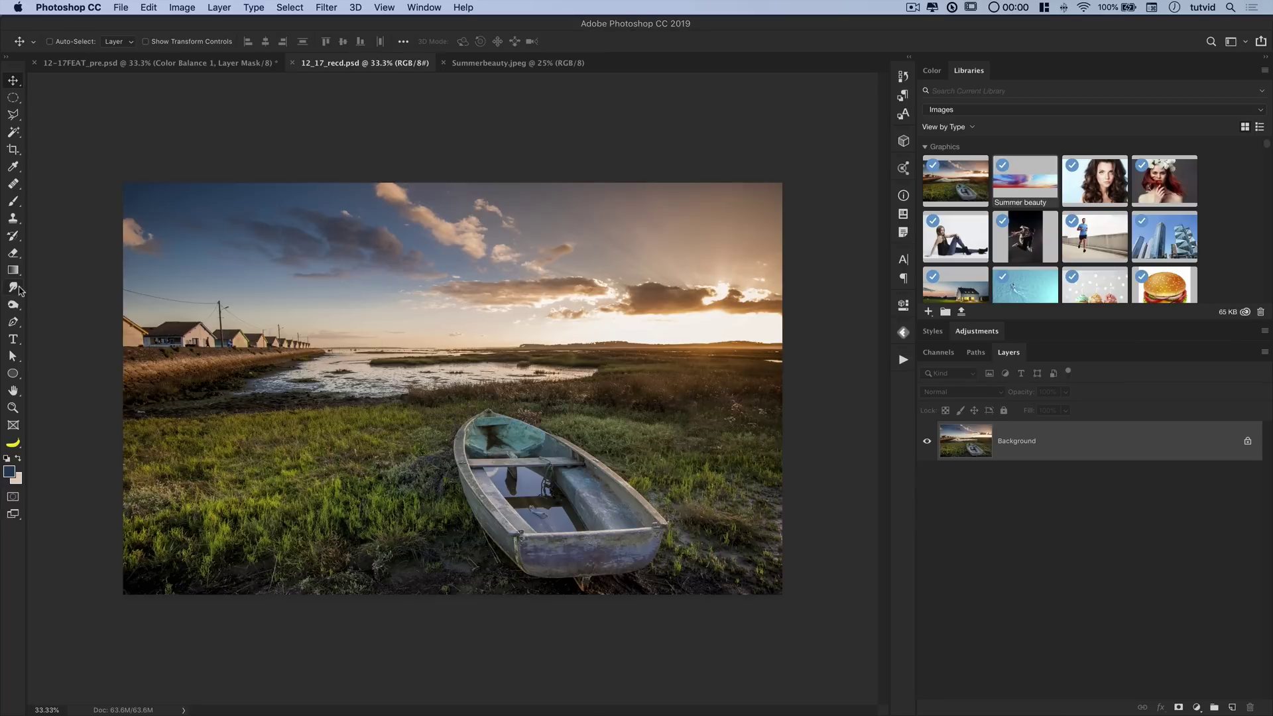
Step: Sample a sky colour from the photo and set up a Foreground to Background gradient
left_click(14, 167)
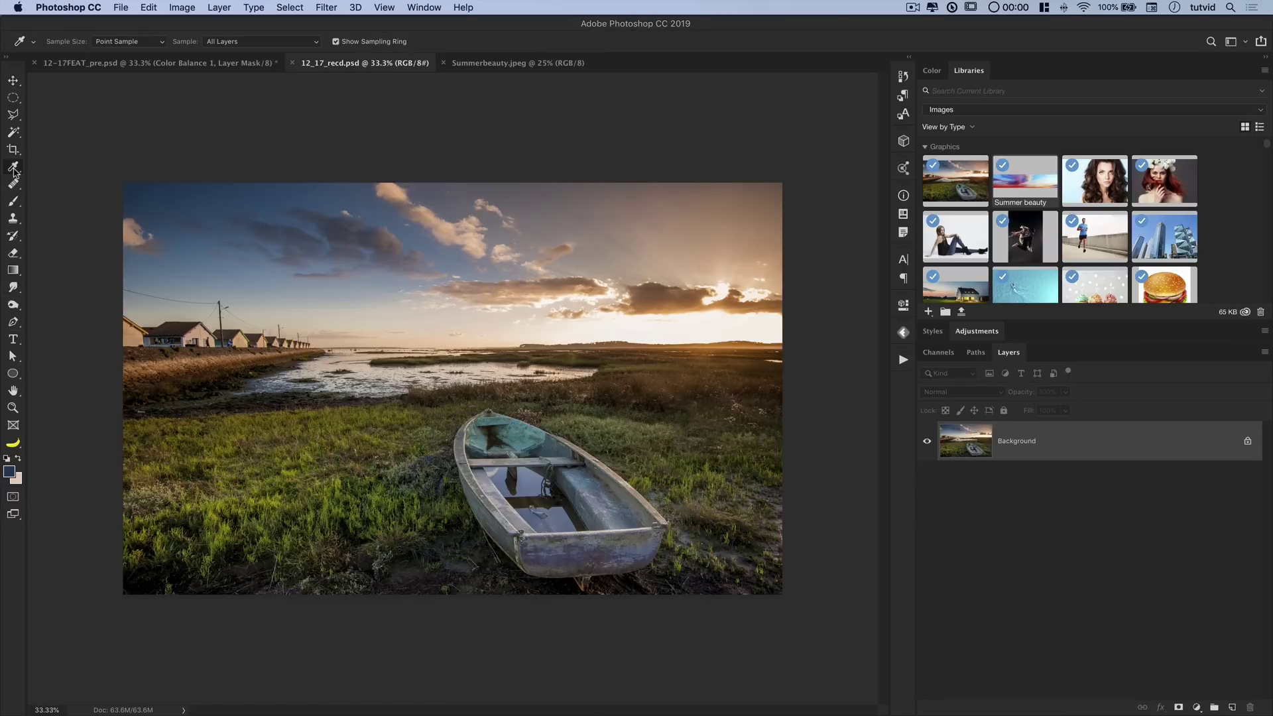
left_click_drag(197, 186, 215, 193)
key("x")
key("g")
key("i")
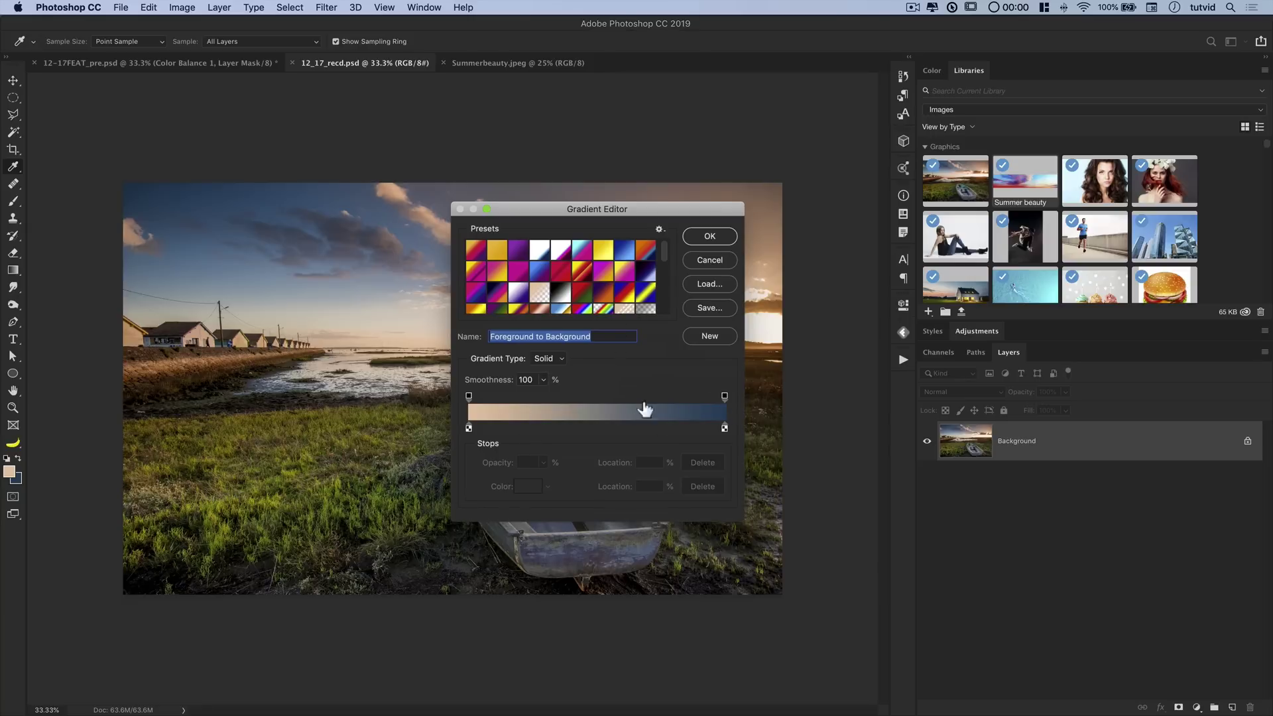
left_click(709, 237)
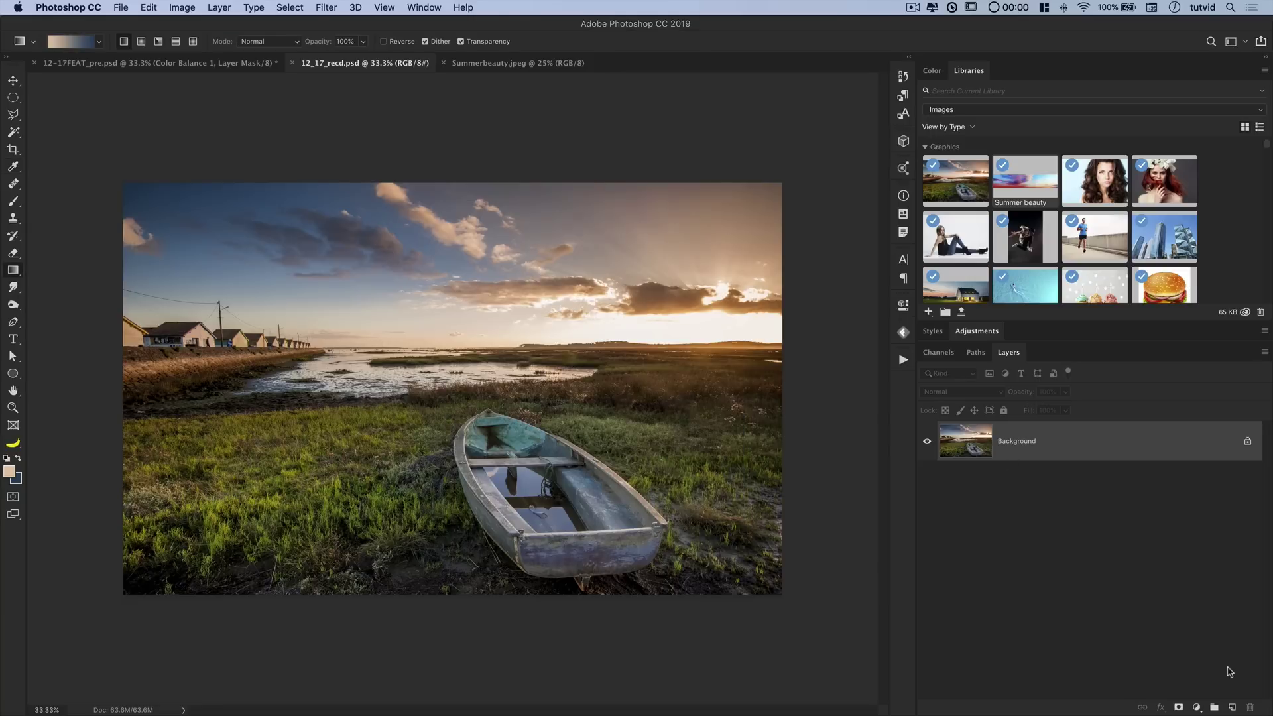
Step: Add a new Layer 1 and fill it with the gradient dragged from bottom to top
left_click(1233, 707)
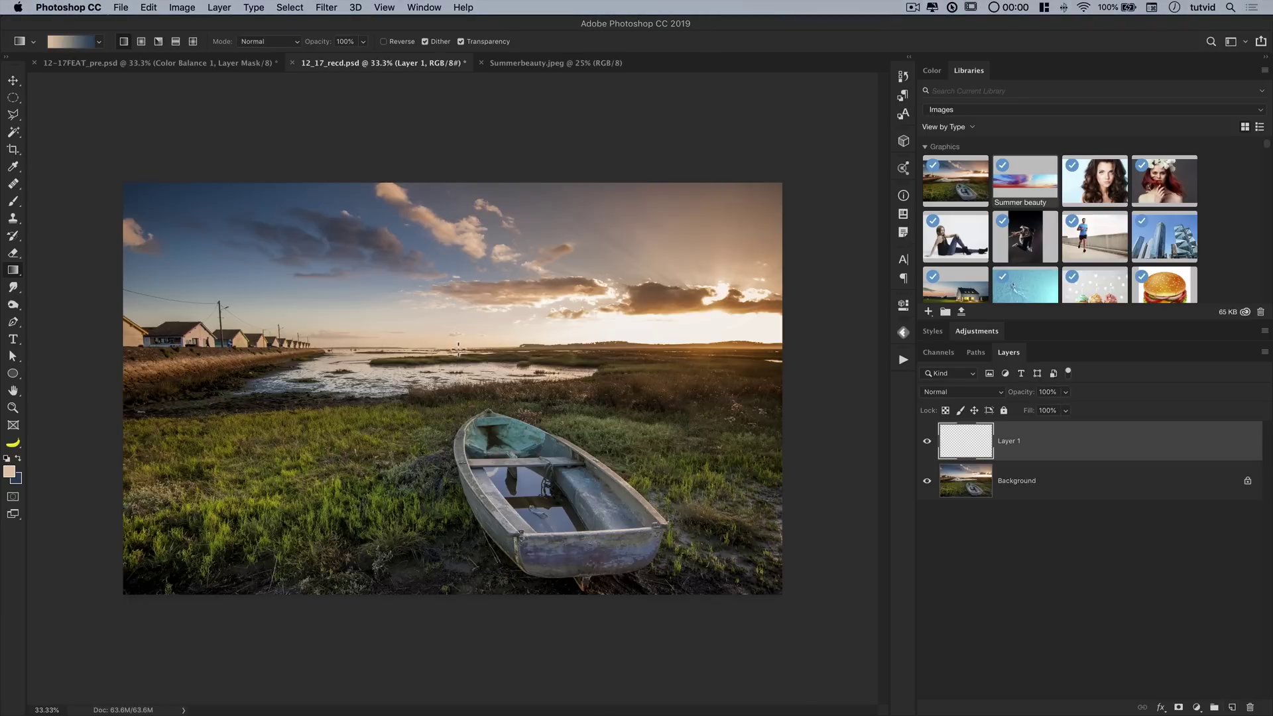
left_click_drag(455, 345, 462, 192)
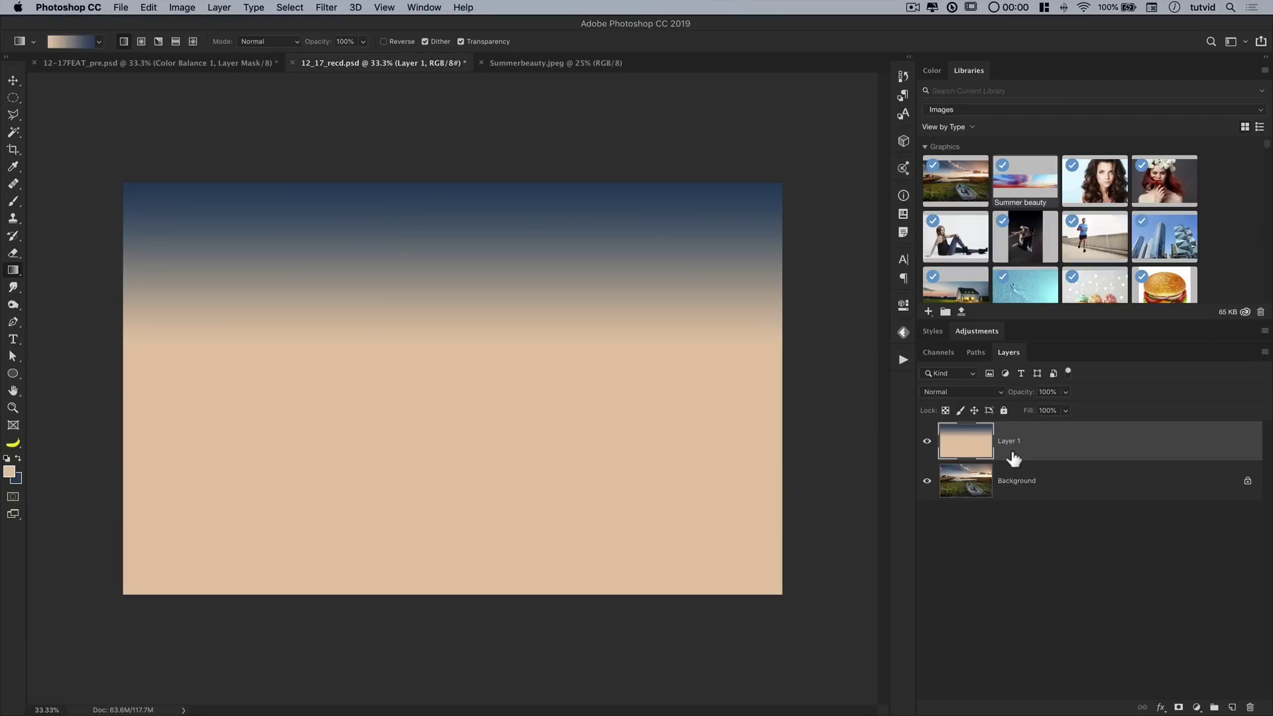
left_click(221, 8)
Step: Add a Hide All layer mask to Layer 1
mouse_move(315, 226)
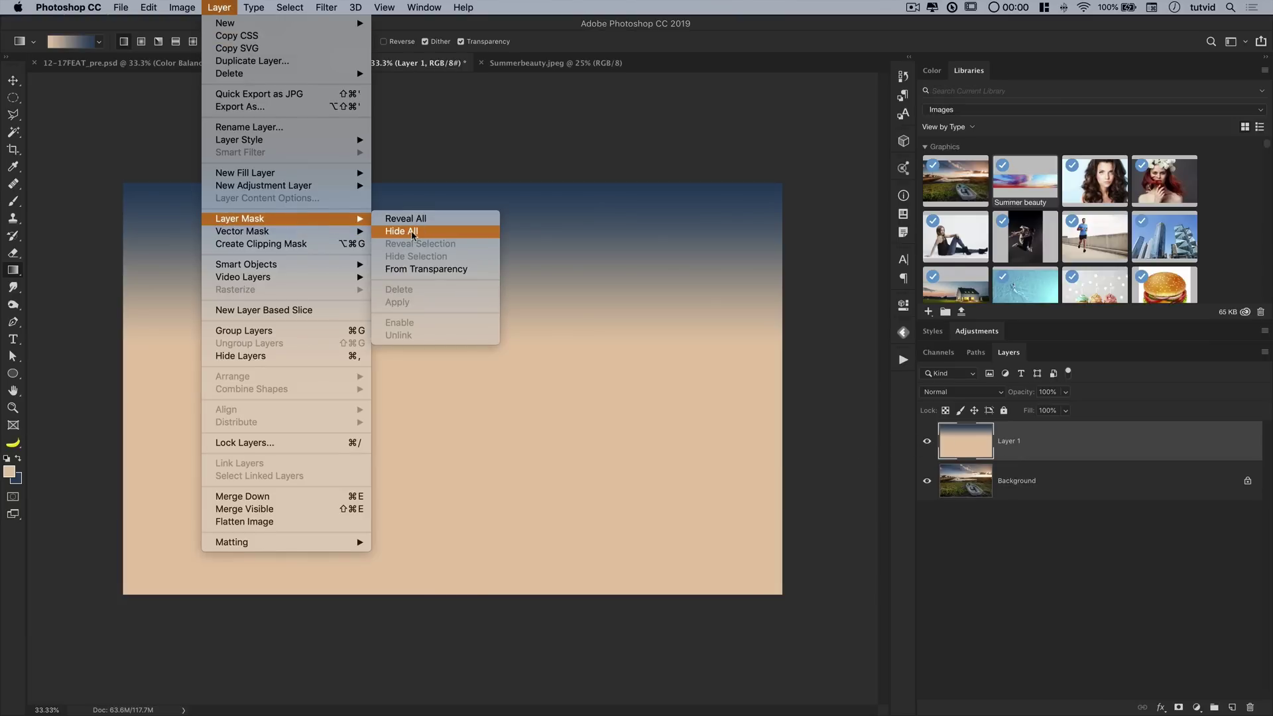
left_click(413, 232)
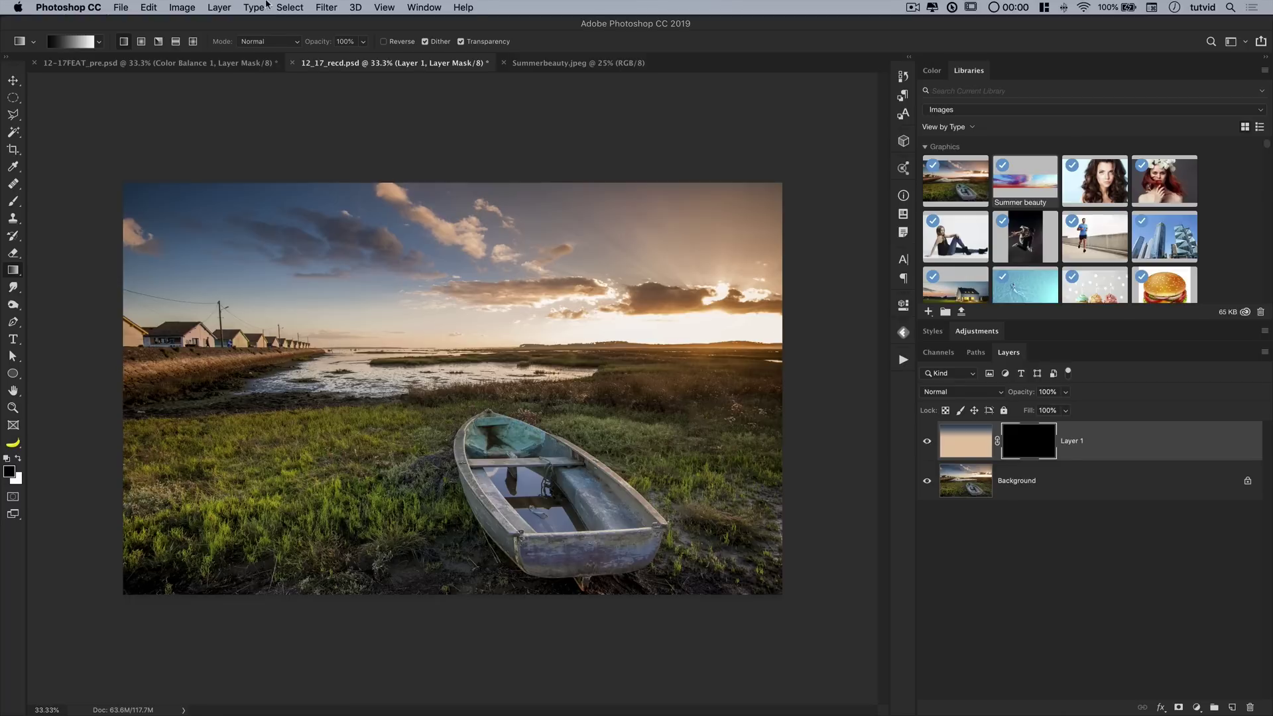
left_click(287, 7)
left_click(332, 185)
Step: Zoom in and trace a polygonal selection along the rooftops and left horizon
key("z")
left_click(362, 340)
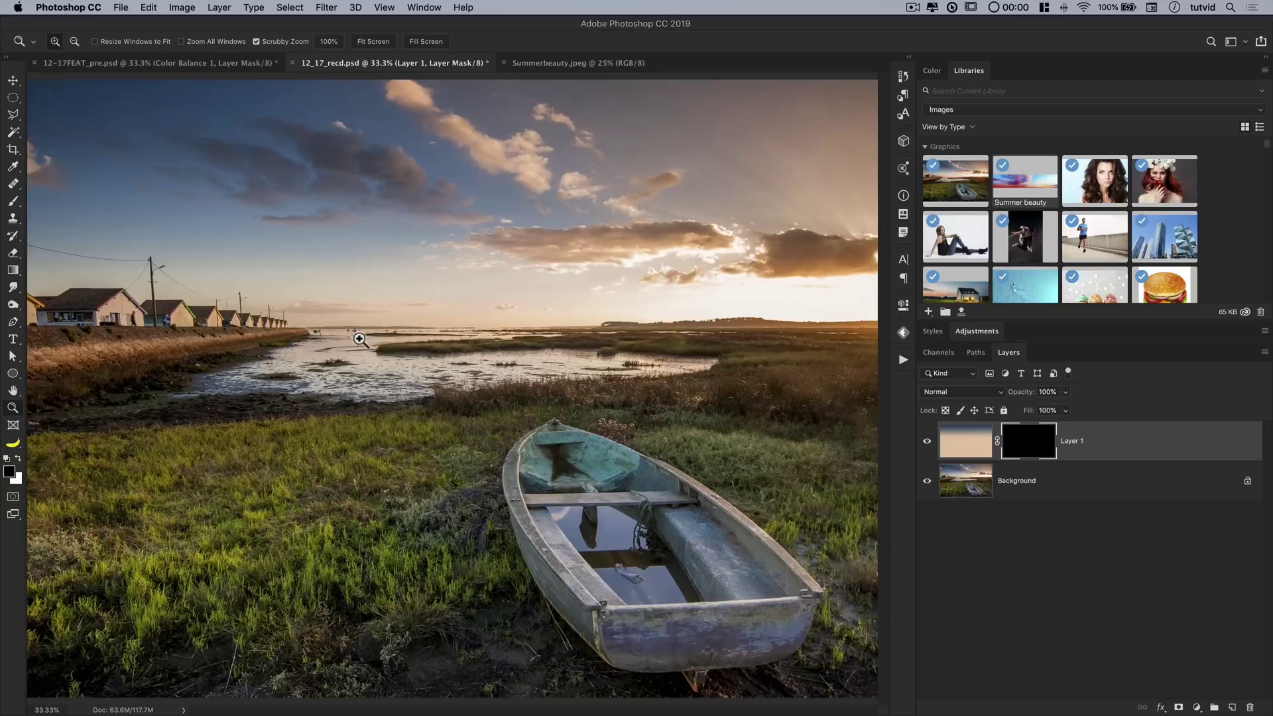
mouse_move(292, 311)
left_mouse_down()
mouse_move(536, 347)
mouse_move(483, 381)
left_mouse_up()
left_click(13, 114)
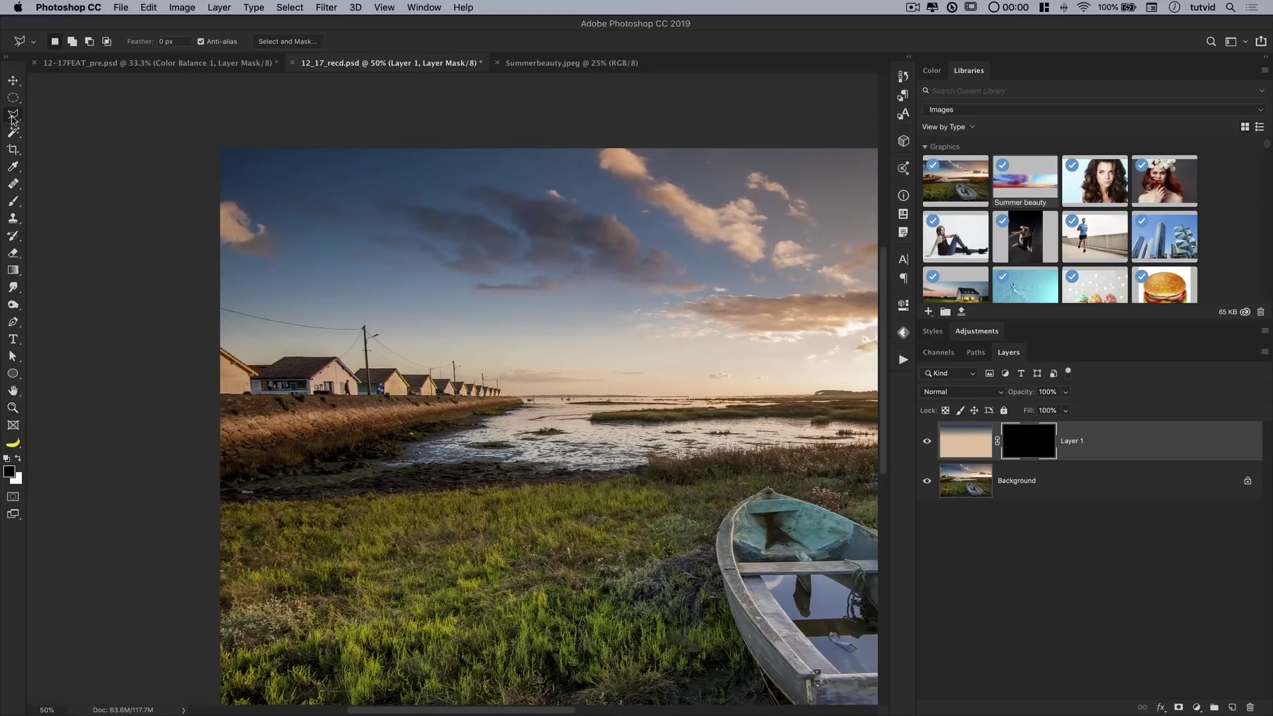
left_click(205, 326)
left_click(244, 357)
left_click(344, 348)
left_click(365, 366)
left_click(404, 366)
left_click(508, 396)
left_click(810, 391)
left_click(819, 386)
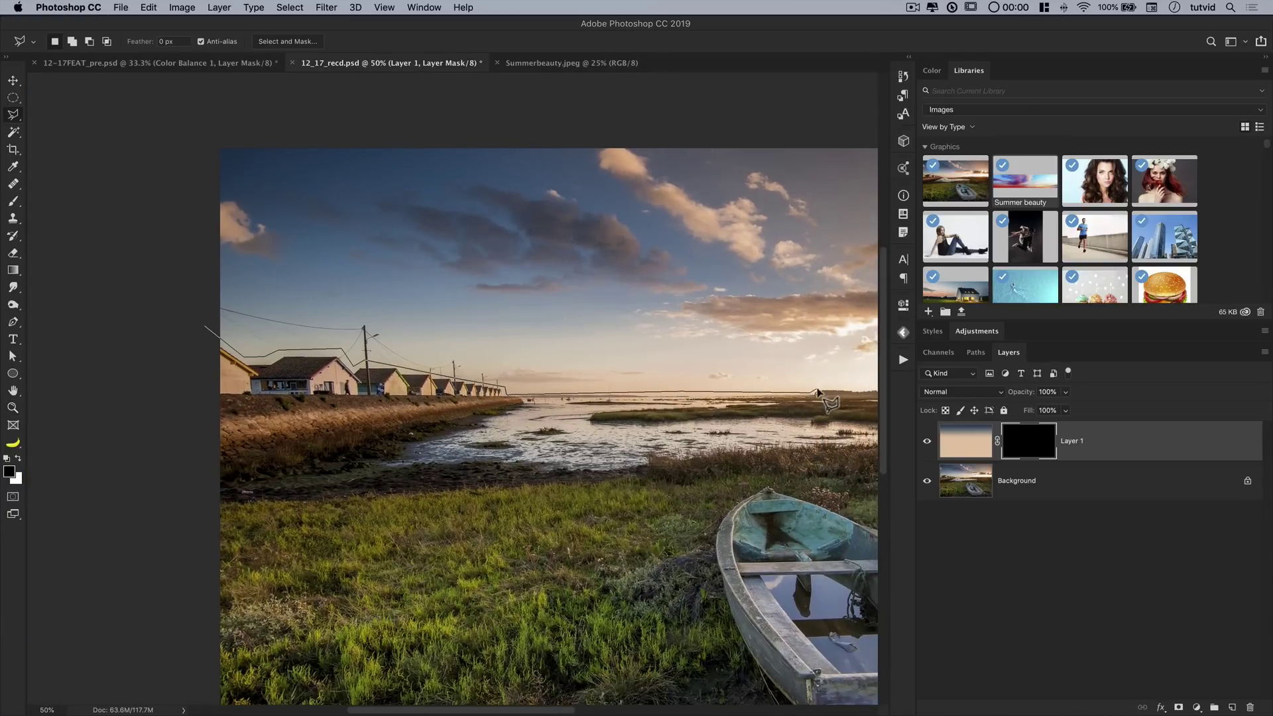
Step: Continue the selection along the right horizon, up to the top edge, and close it
left_click_drag(861, 392, 225, 372)
left_click(341, 361)
left_click(600, 370)
left_click(600, 106)
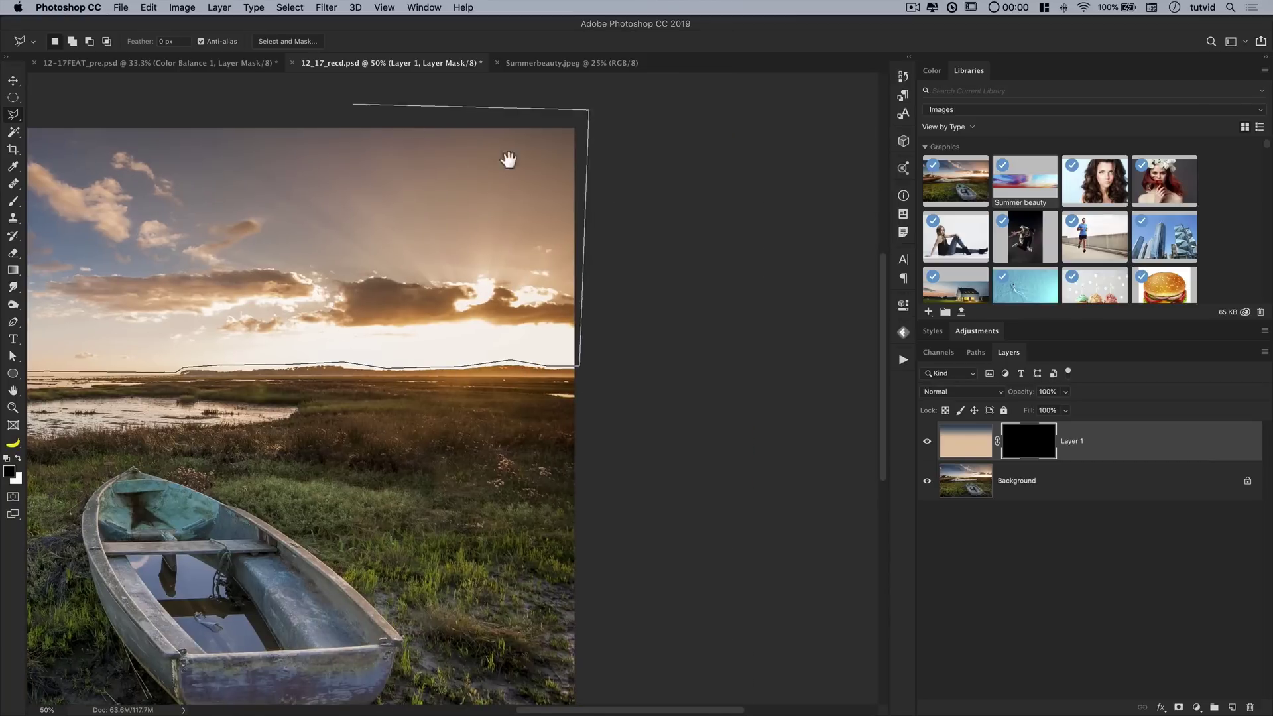
left_click_drag(199, 199, 776, 278)
left_click(464, 477)
left_click_drag(574, 455, 500, 447)
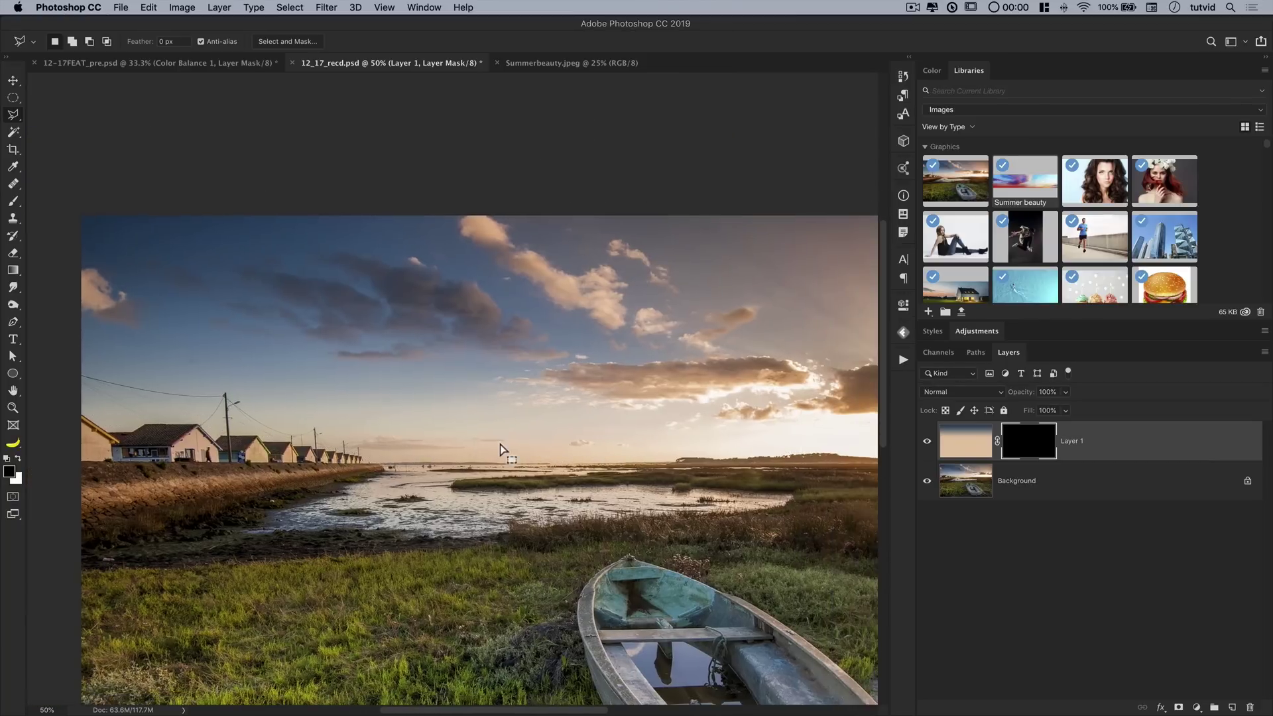
key("super+minus")
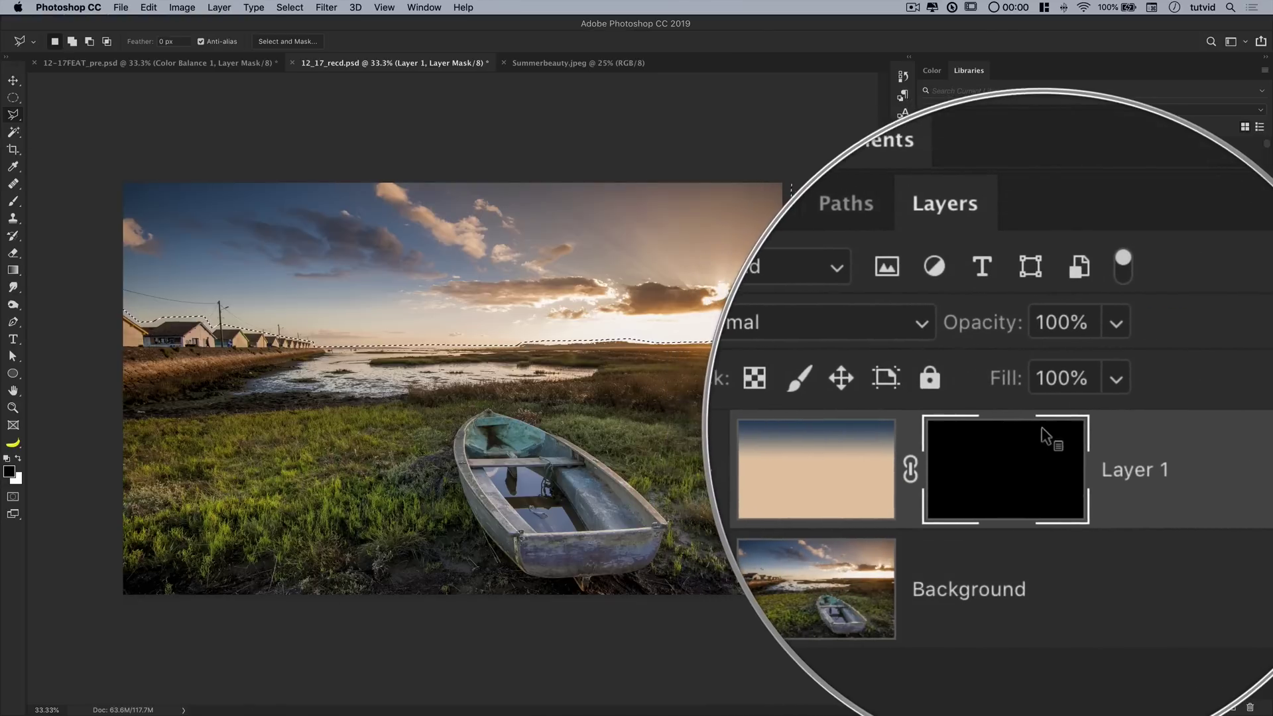
Step: Invert the mask inside the selection so the gradient fills the sky, then deselect
key("super+i")
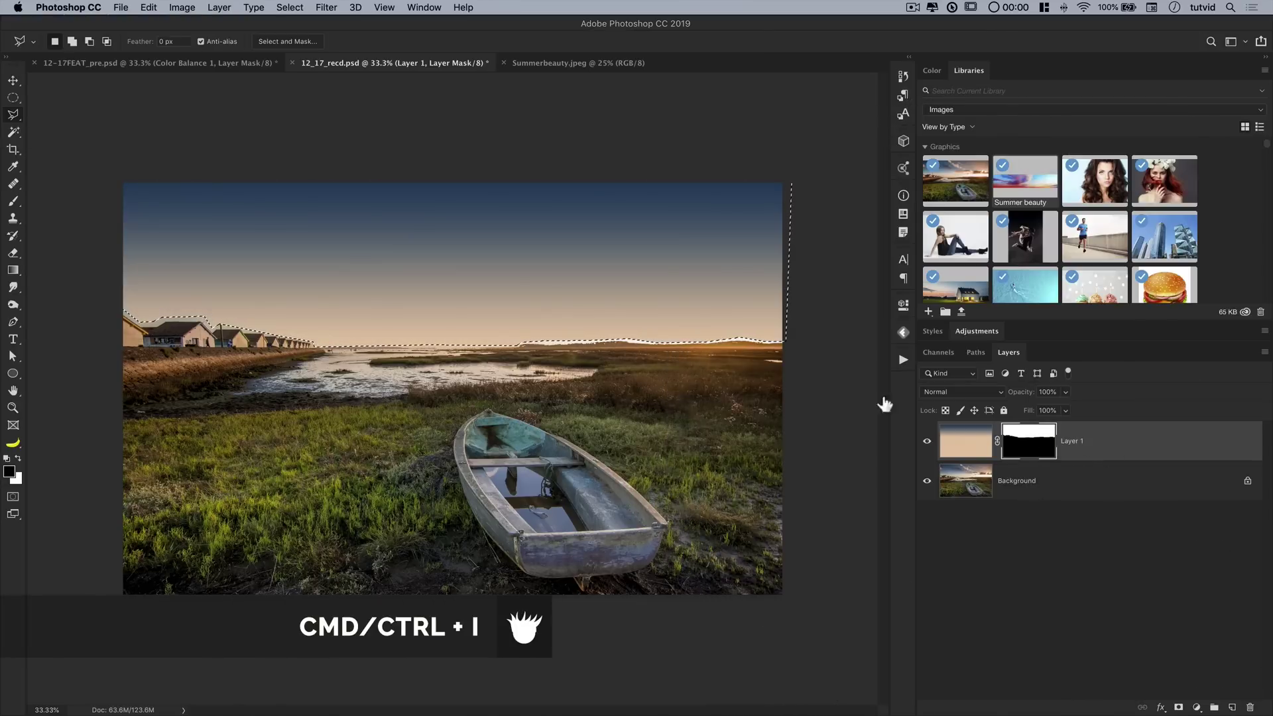
left_click(326, 7)
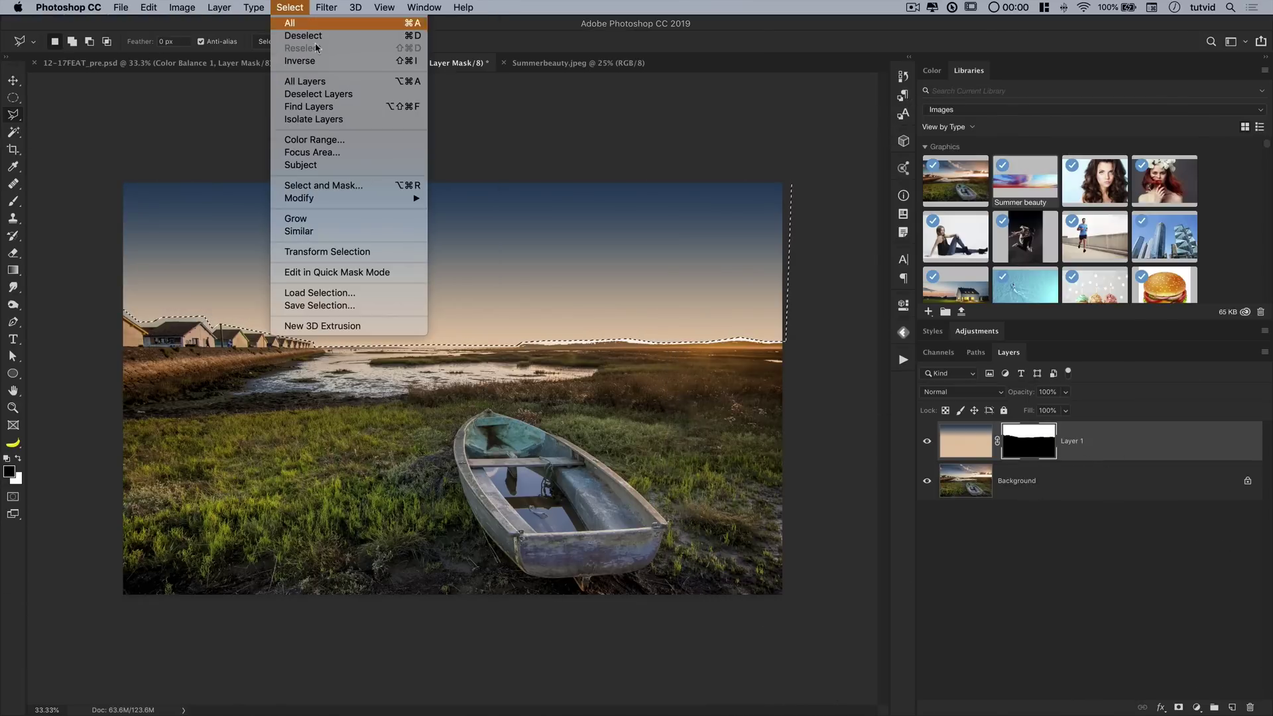
left_click(596, 301)
key("super+d")
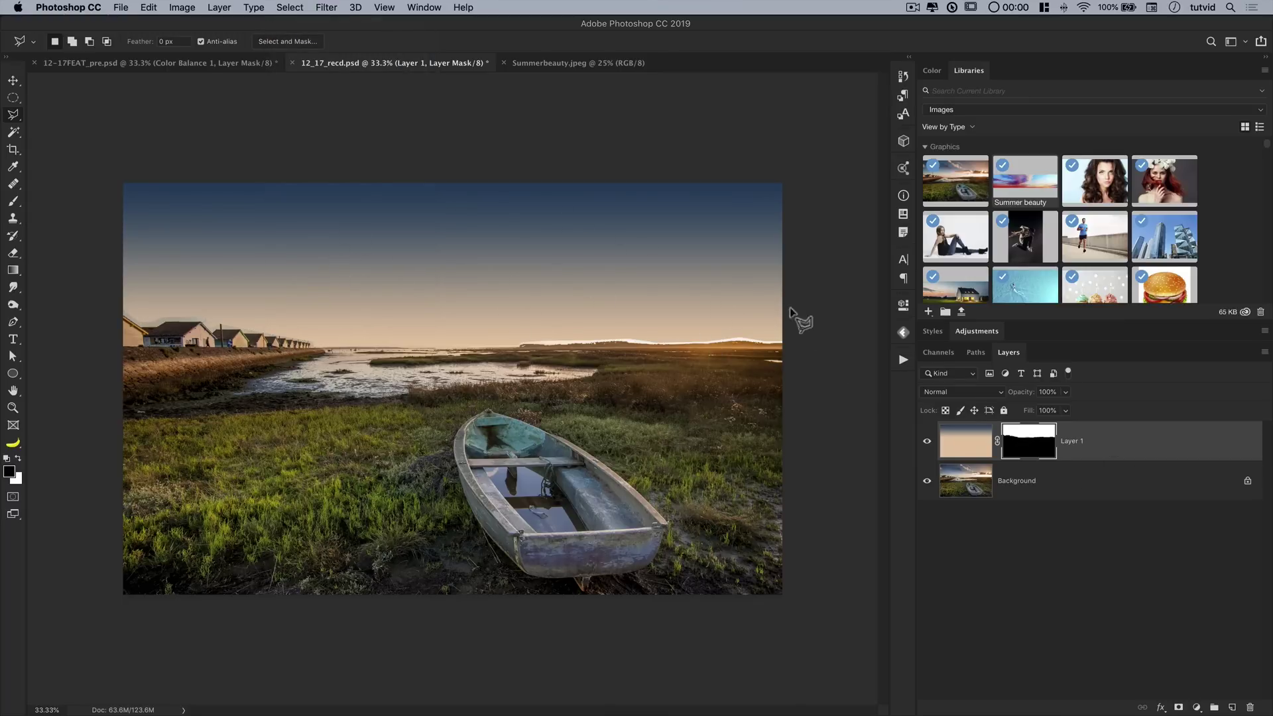
Step: Zoom in on the rooftops and toggle the gradient layer to compare with the original sky
key("z")
left_click(206, 326)
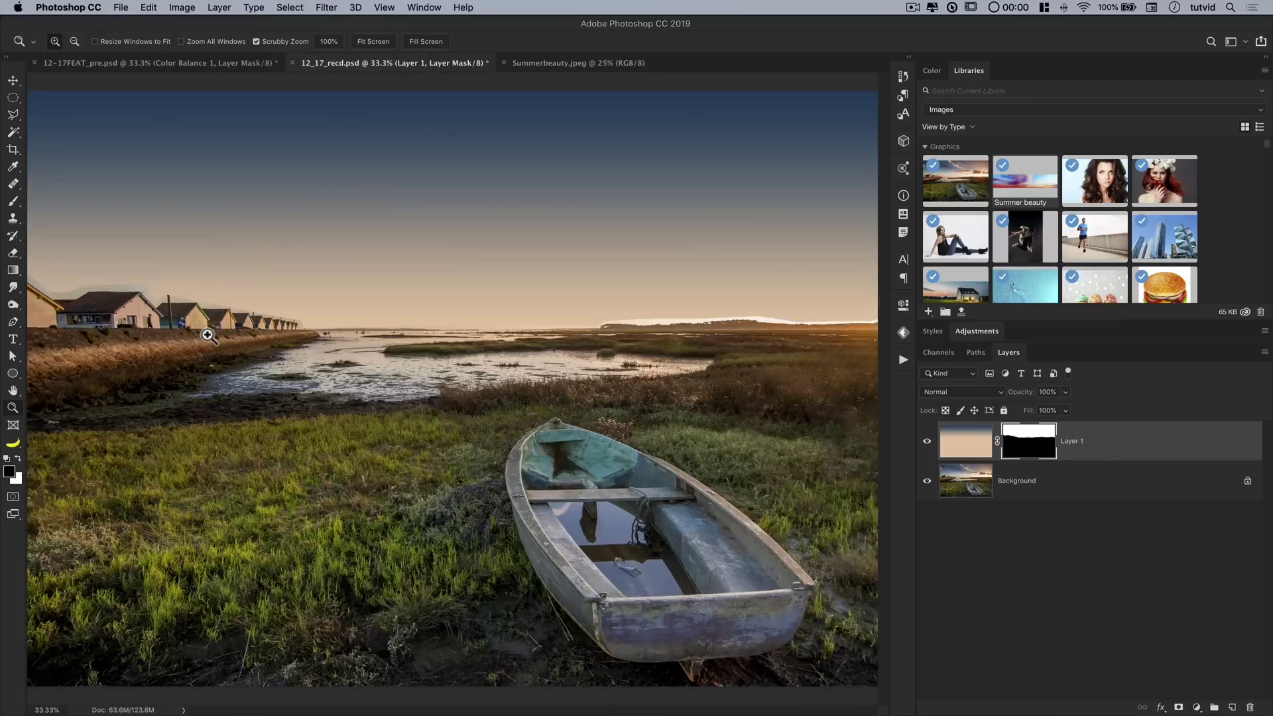
left_click(206, 326)
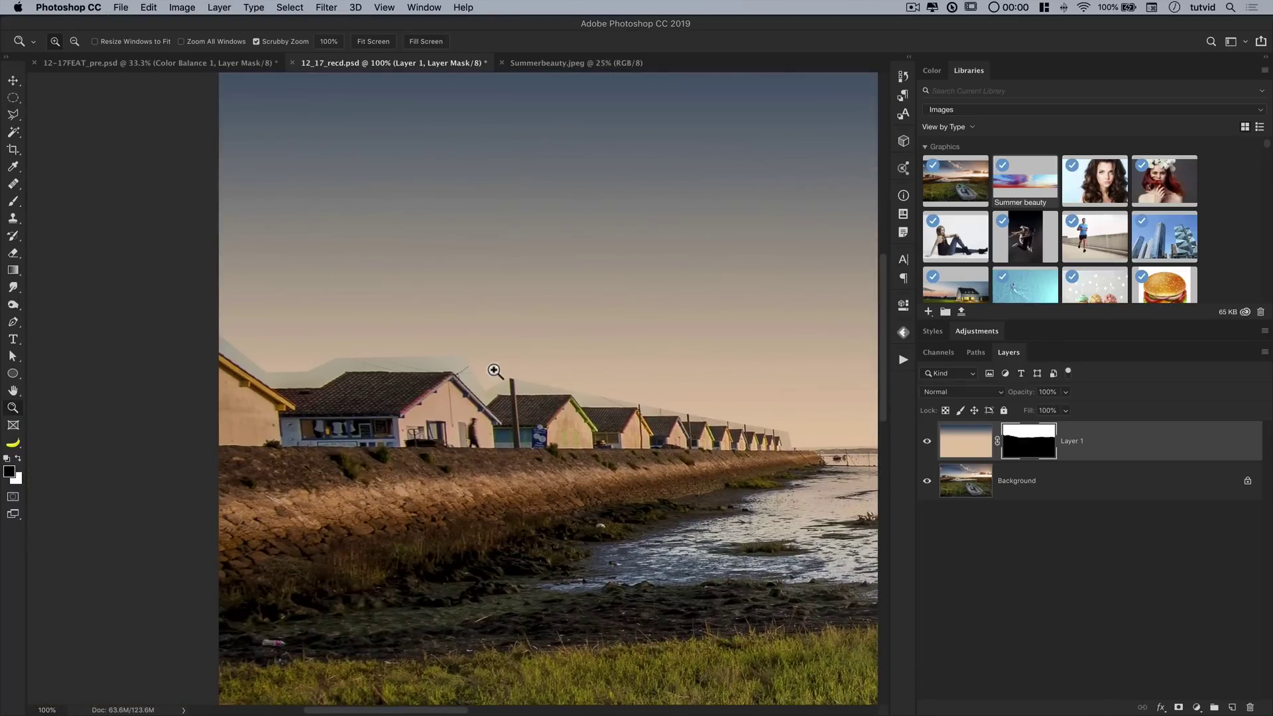
left_click(926, 442)
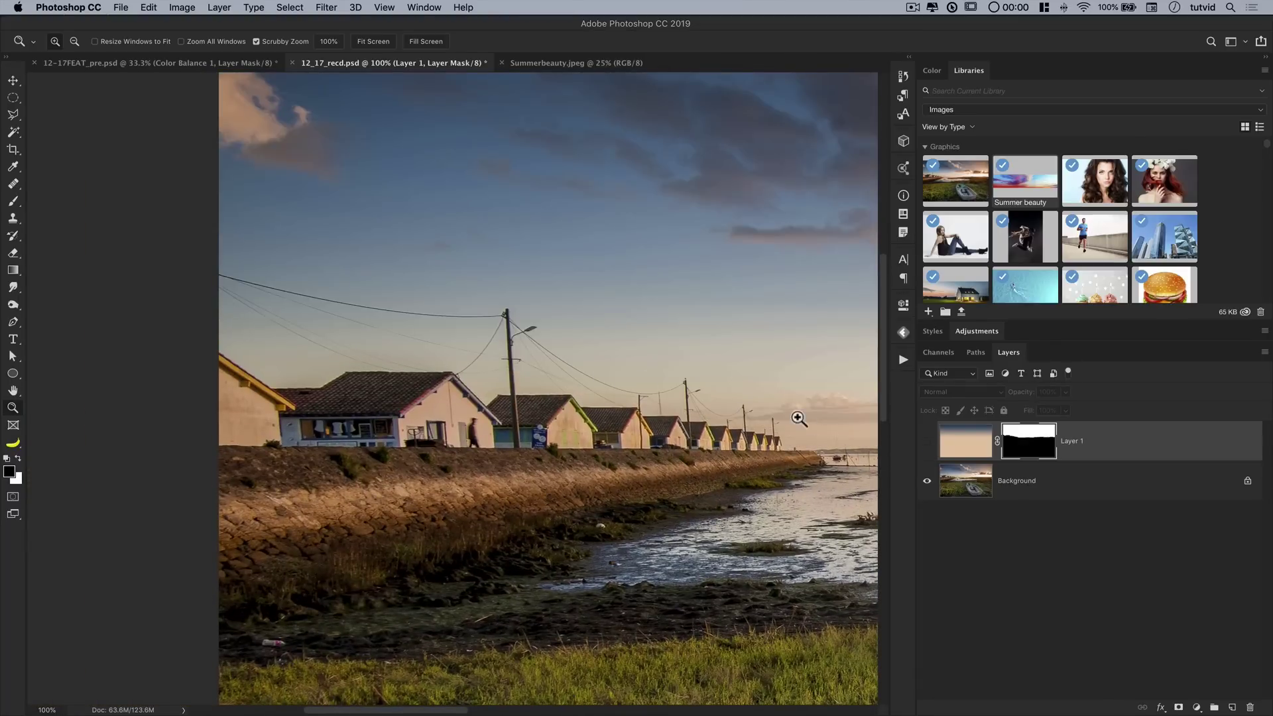
left_click(926, 441)
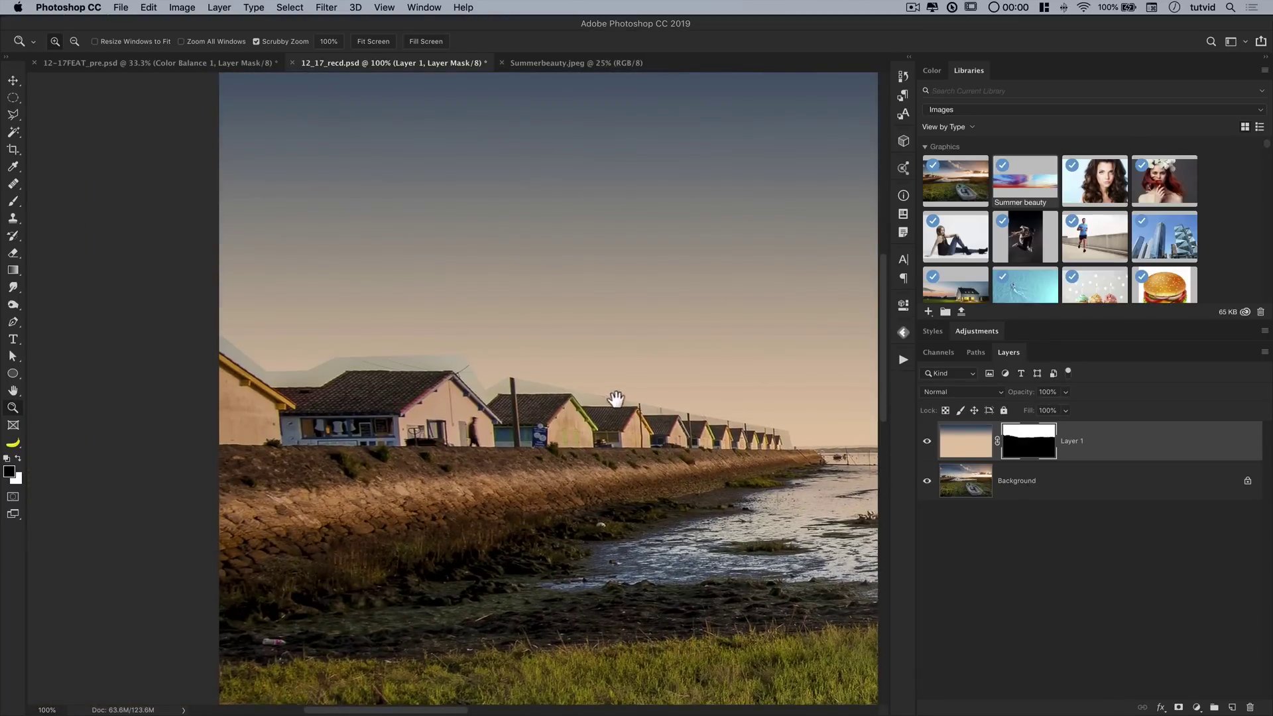
left_click_drag(622, 401, 516, 404)
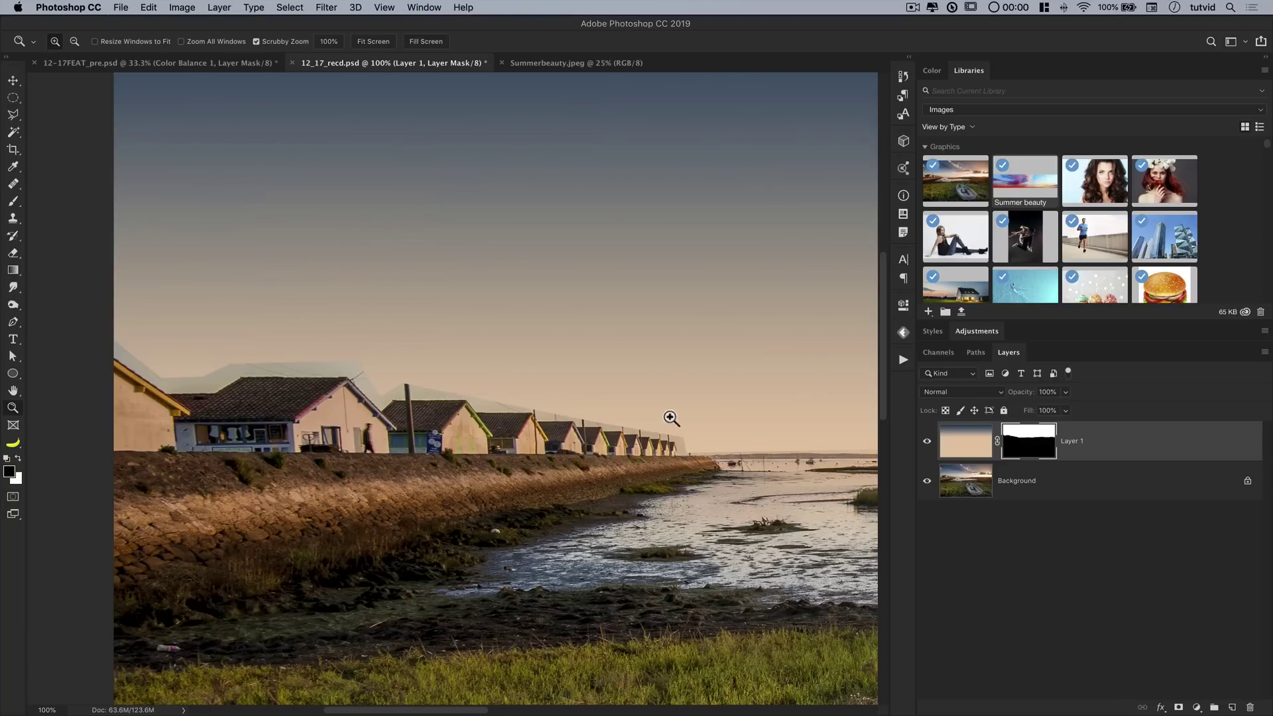
scroll(503, 426, "right", 10)
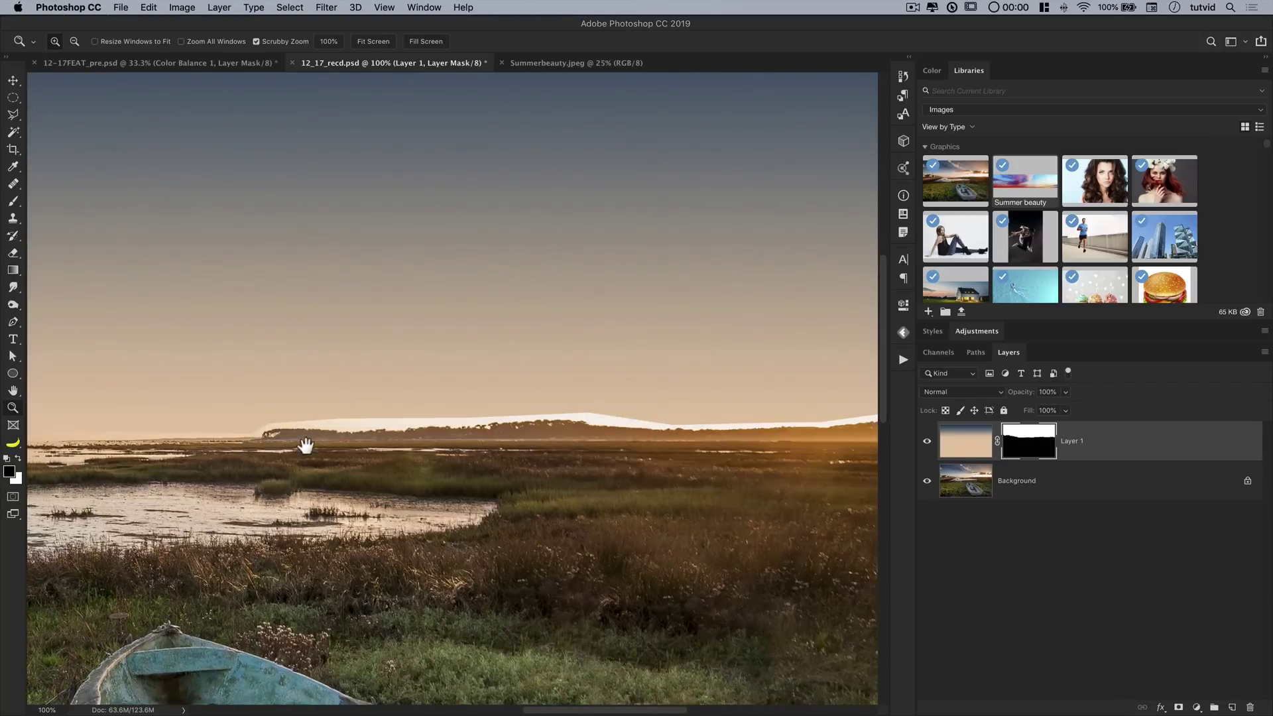
scroll(687, 407, "left", 10)
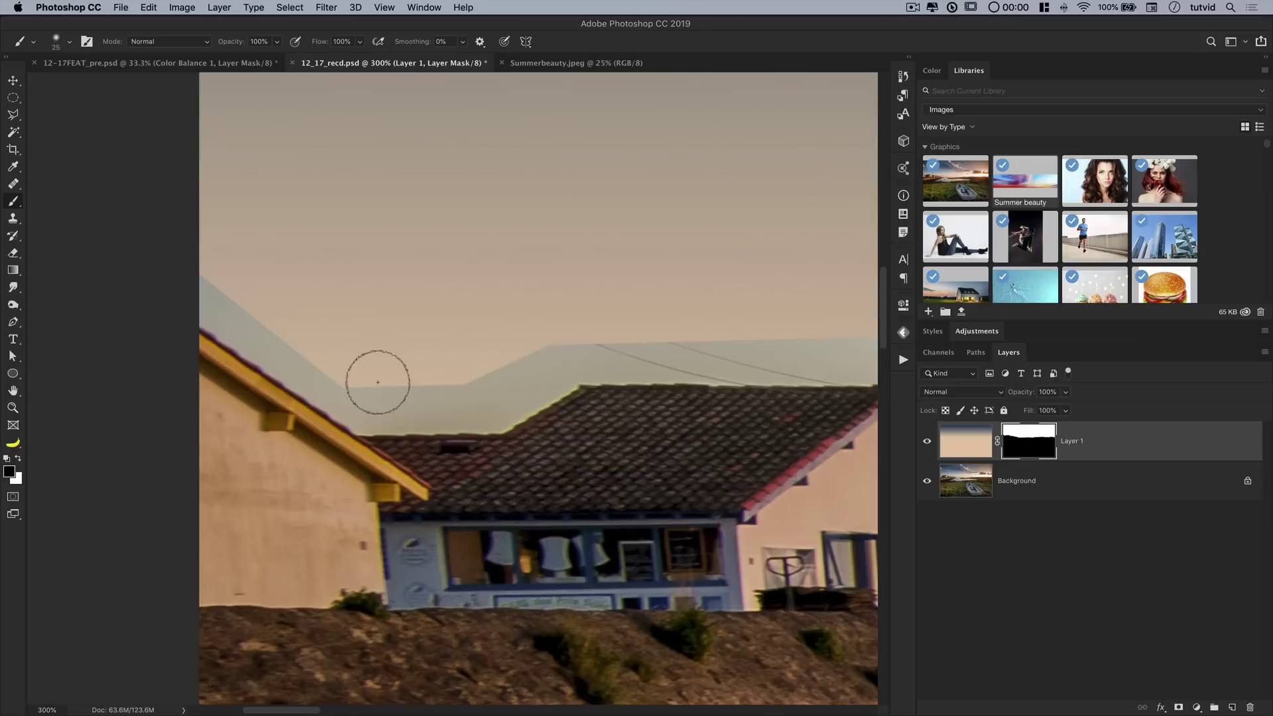
Step: Paint white on the mask along the first rooflines to remove the bluish shadow
key("x")
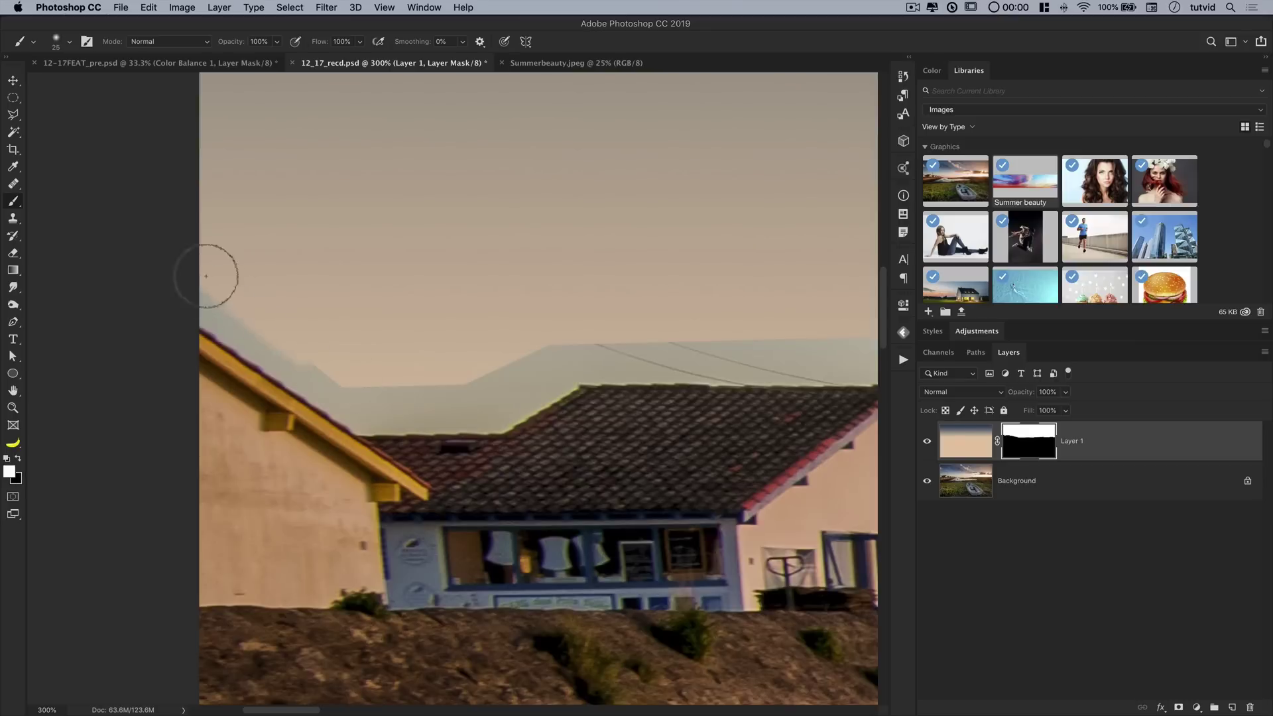
mouse_move(199, 275)
left_mouse_down()
mouse_move(307, 387)
mouse_move(221, 335)
mouse_move(502, 429)
mouse_move(544, 411)
left_mouse_up()
scroll(509, 372, "right", 5)
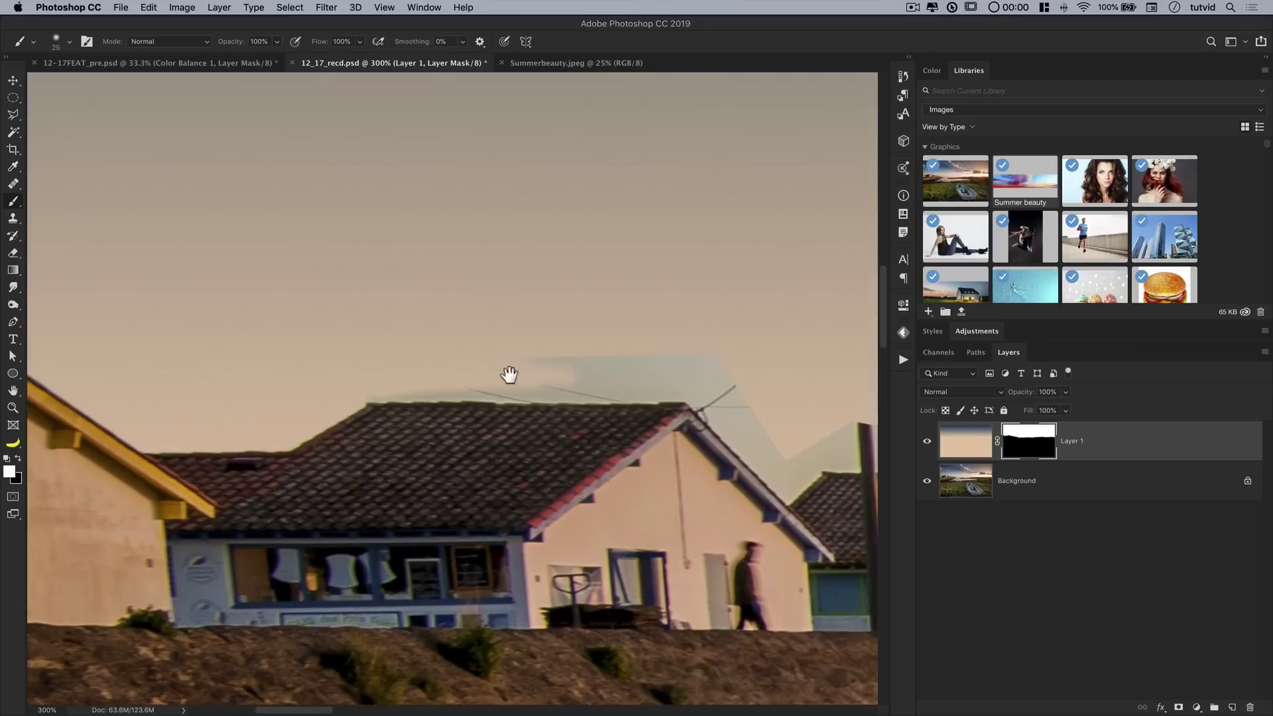
mouse_move(318, 398)
left_mouse_down()
mouse_move(687, 382)
mouse_move(743, 464)
left_mouse_up()
scroll(531, 370, "right", 5)
scroll(531, 370, "down", 1)
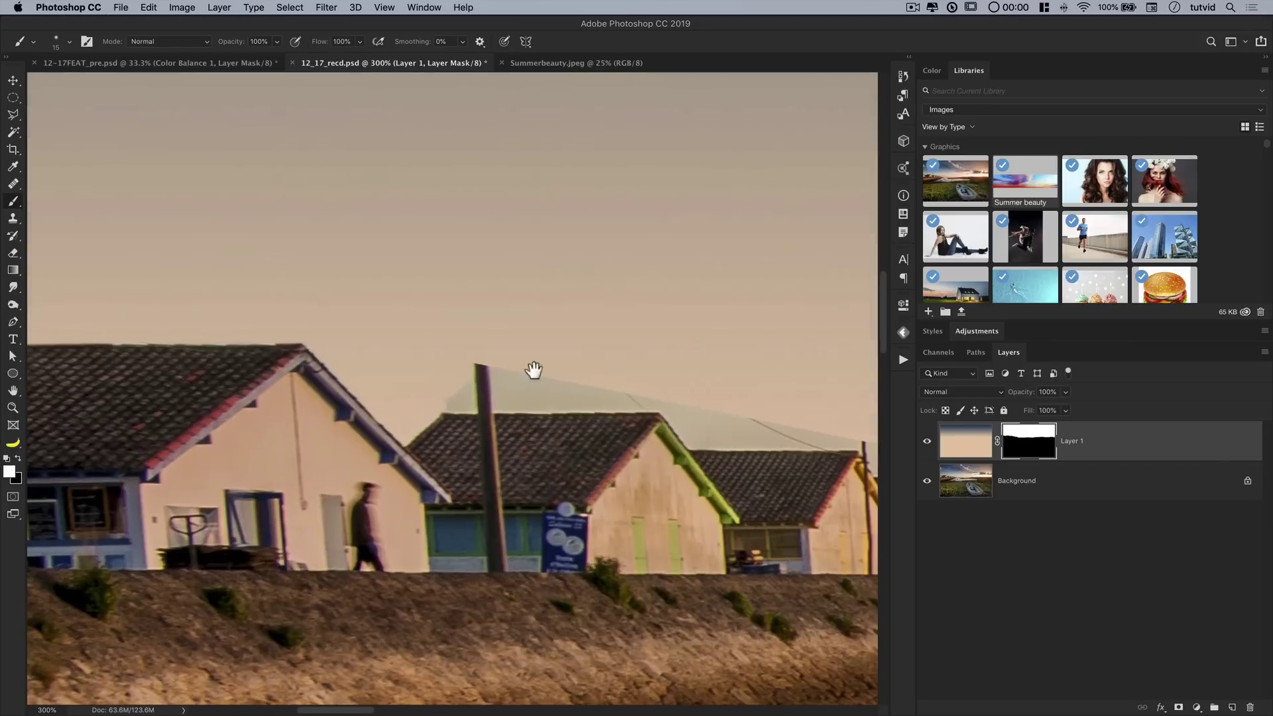
mouse_move(659, 411)
left_mouse_down()
mouse_move(521, 417)
mouse_move(733, 420)
left_mouse_up()
Step: Paint the mask along the farther huts' roofs and hide the pale grey band above them
scroll(733, 420, "right", 5)
scroll(733, 421, "down", 1)
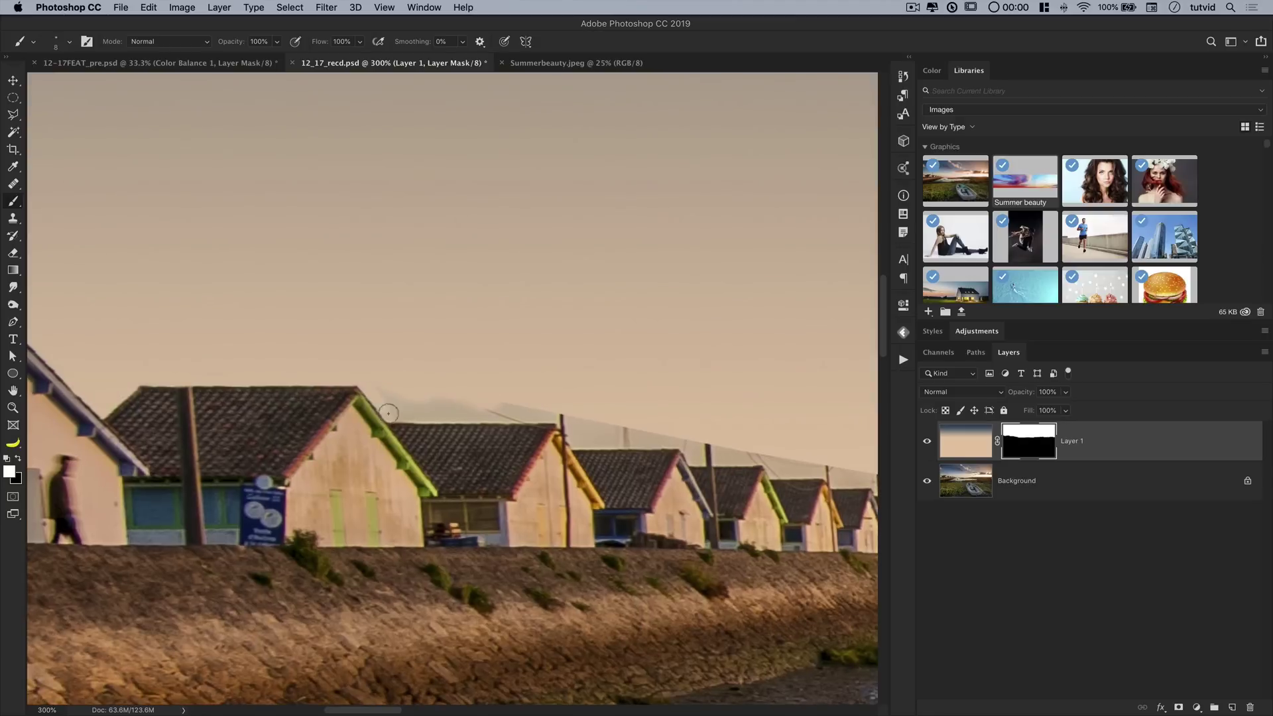
mouse_move(388, 412)
left_mouse_down()
mouse_move(553, 417)
mouse_move(595, 468)
left_mouse_up()
scroll(595, 468, "right", 5)
left_click_drag(318, 401, 663, 477)
scroll(333, 350, "up", 2)
mouse_move(333, 349)
left_mouse_down()
mouse_move(358, 404)
mouse_move(449, 406)
mouse_move(361, 379)
mouse_move(484, 390)
mouse_move(472, 425)
mouse_move(598, 444)
mouse_move(673, 438)
mouse_move(715, 483)
mouse_move(521, 408)
mouse_move(693, 438)
mouse_move(695, 405)
mouse_move(730, 510)
mouse_move(785, 511)
left_mouse_up()
Step: Resize the brush, pan across the marsh, and start painting along the treeline edge
scroll(784, 511, "right", 5)
key("bracketright")
key("bracketright")
key("bracketright")
key("bracketright")
key("bracketright")
key("bracketright")
key("bracketright")
scroll(393, 448, "right", 5)
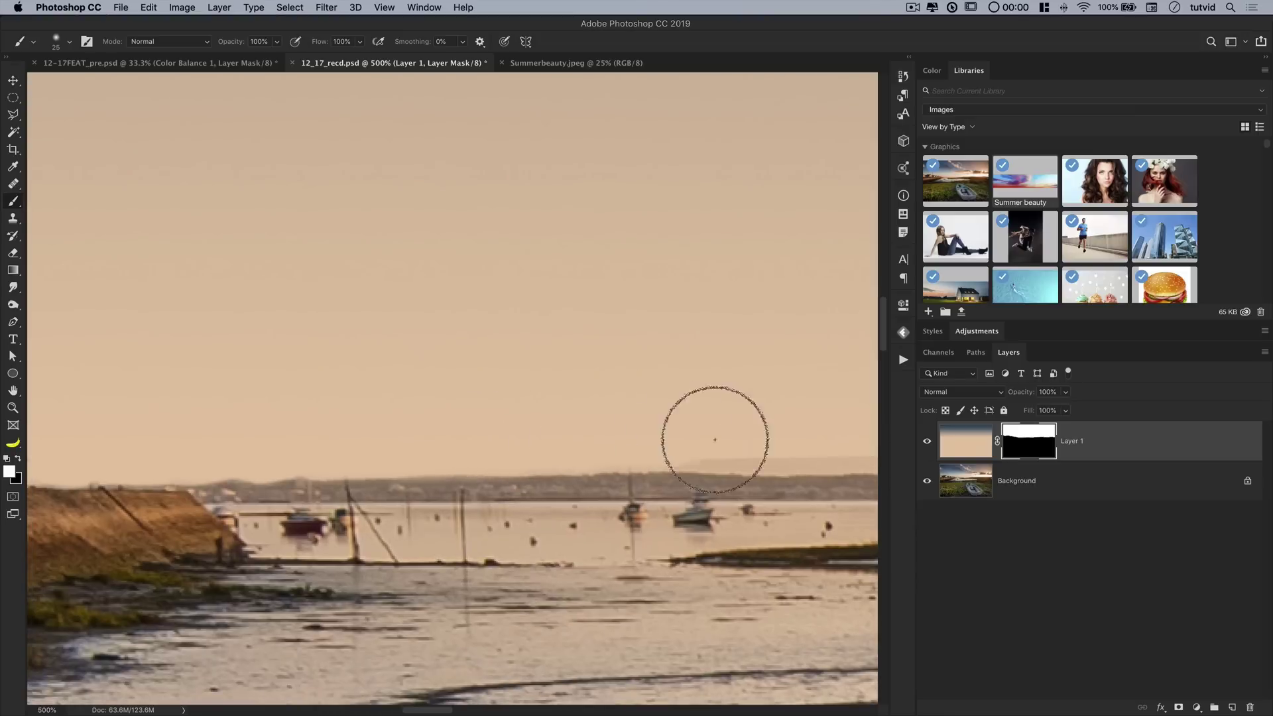
scroll(714, 440, "down", 5)
scroll(714, 439, "right", 5)
key("space")
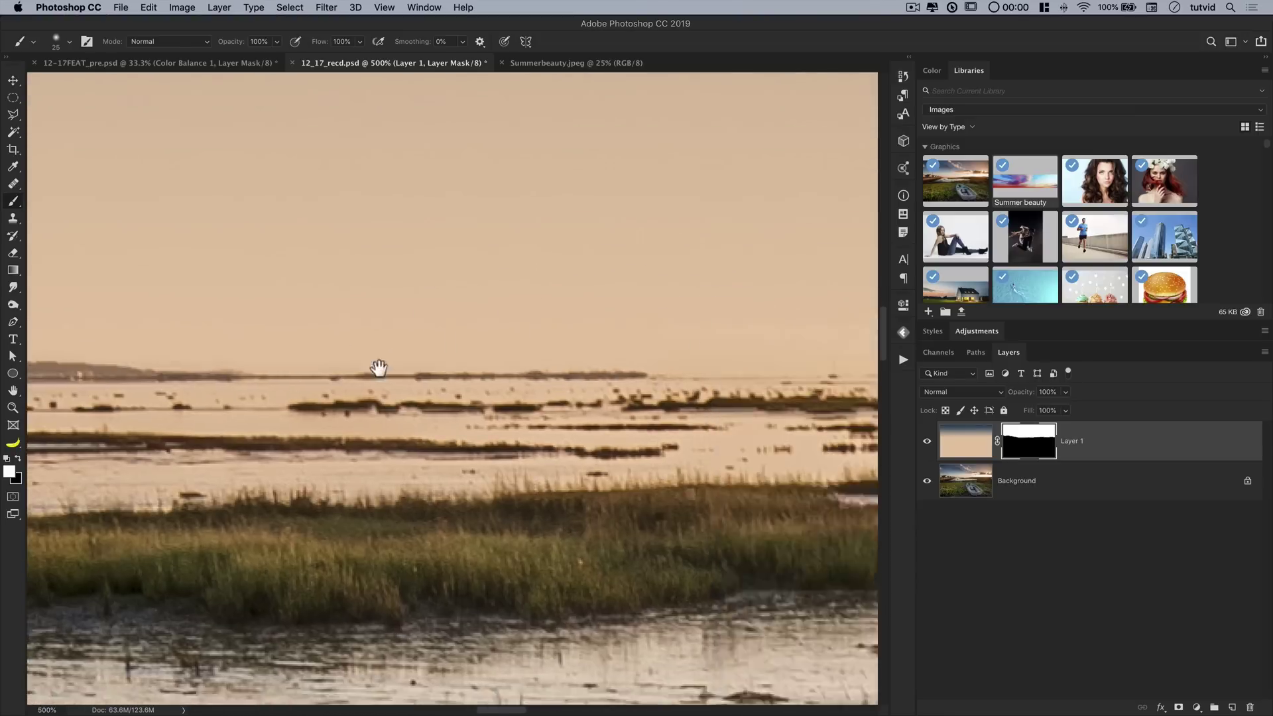
scroll(730, 341, "right", 8)
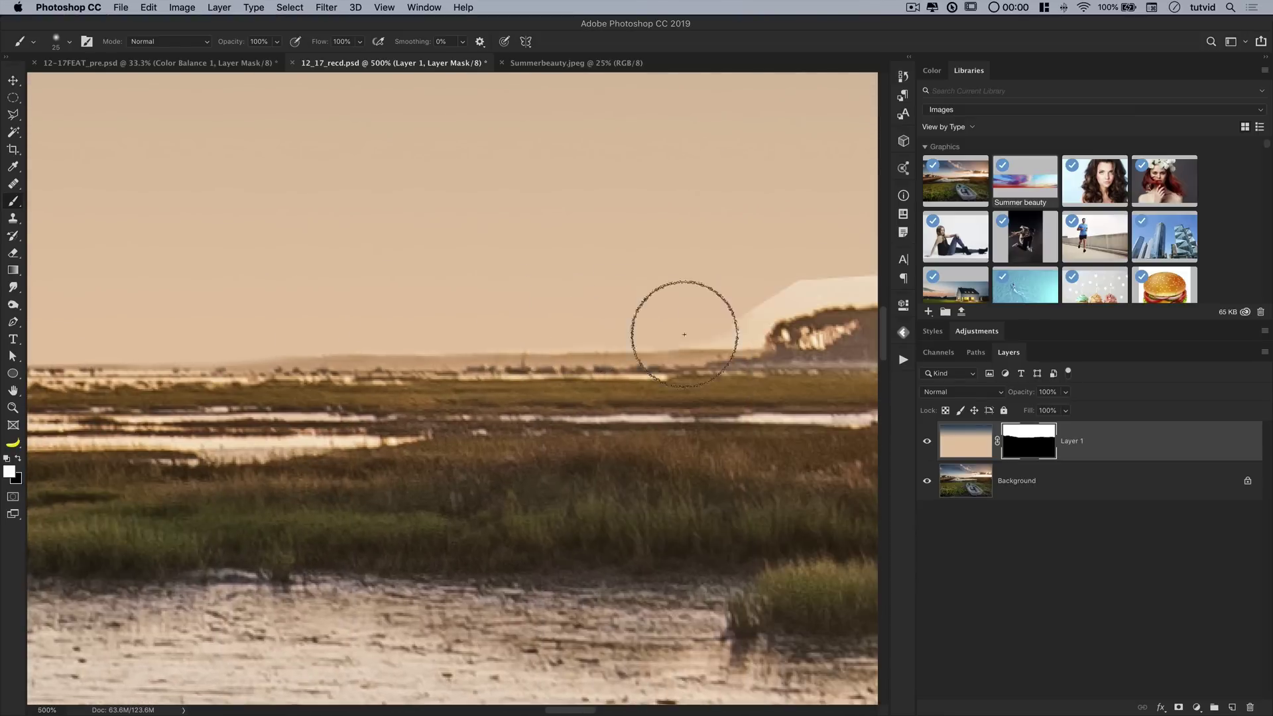
key("bracketleft")
scroll(446, 369, "right", 10)
scroll(447, 369, "up", 2)
left_click_drag(446, 370, 744, 376)
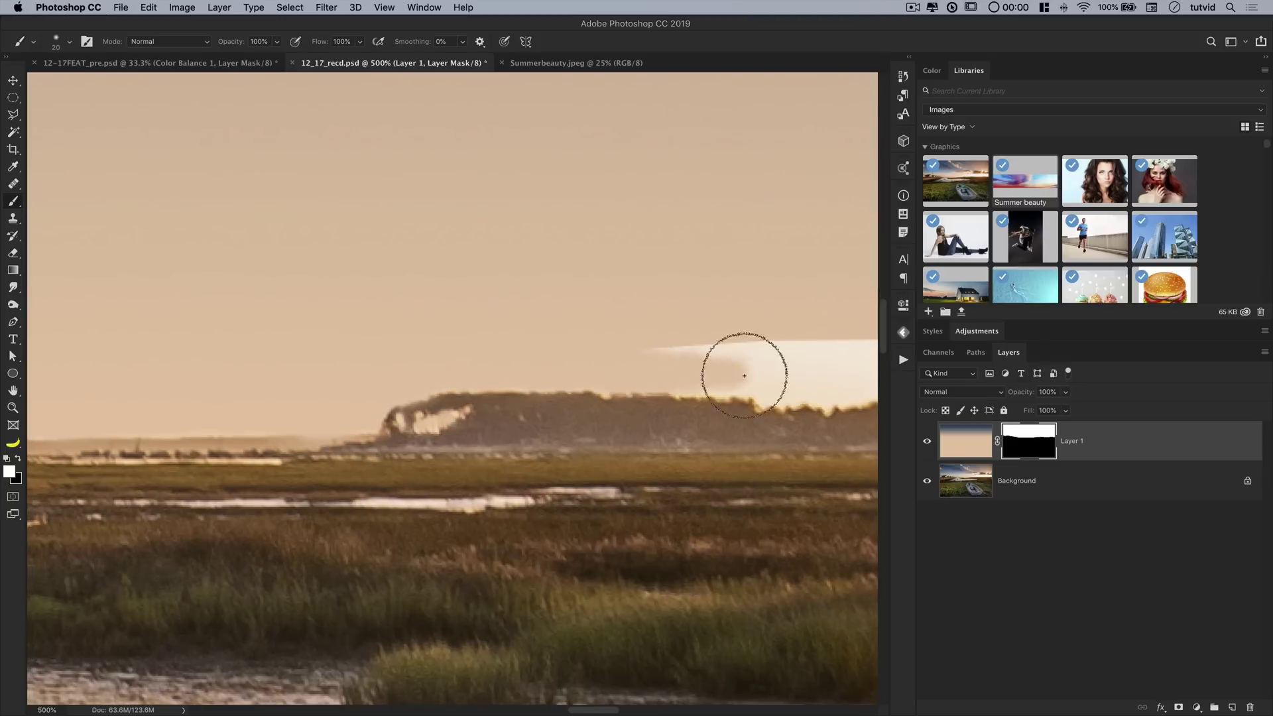
Step: With a smaller brush, paint the mask along the treeline to remove the white glow
key("bracketleft")
scroll(278, 381, "right", 8)
scroll(287, 341, "down", 2)
mouse_move(287, 341)
left_mouse_down()
mouse_move(434, 354)
mouse_move(624, 329)
mouse_move(733, 342)
mouse_move(812, 325)
left_mouse_up()
scroll(812, 325, "right", 8)
mouse_move(451, 332)
left_mouse_down()
mouse_move(577, 307)
mouse_move(725, 315)
left_mouse_up()
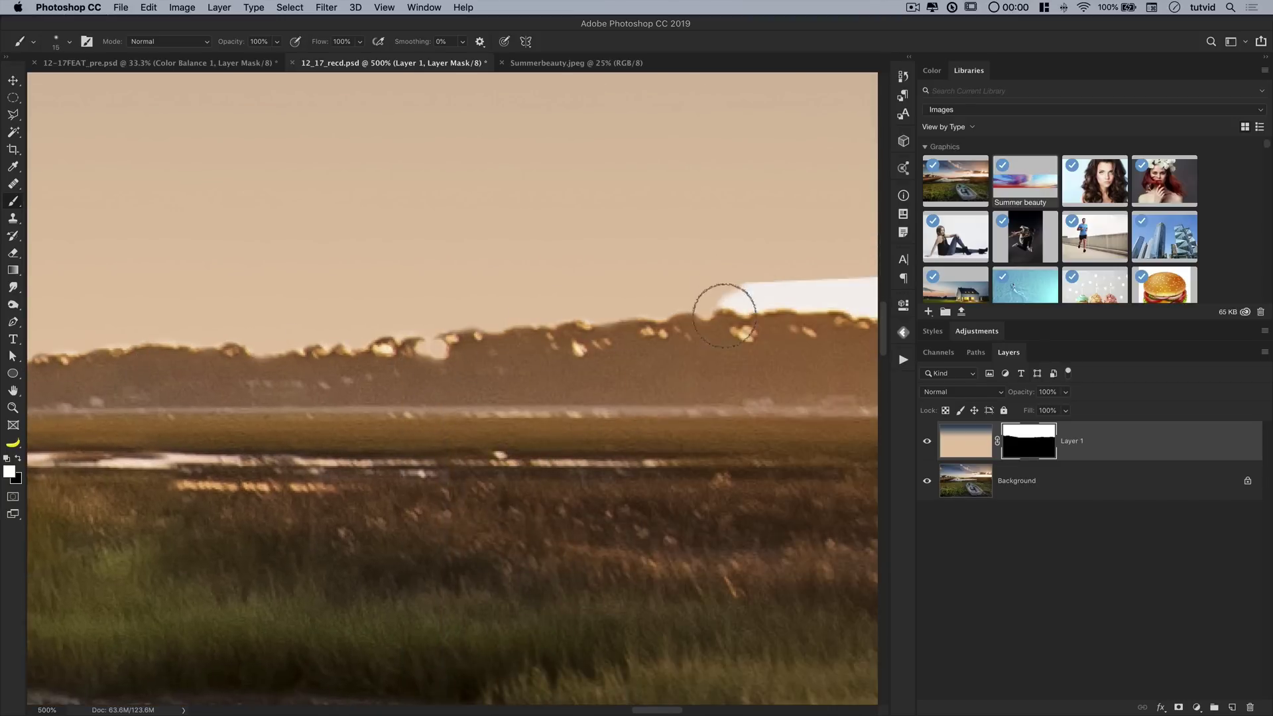
scroll(384, 318, "right", 8)
left_click_drag(384, 318, 375, 313)
scroll(375, 313, "right", 4)
scroll(375, 313, "down", 2)
mouse_move(222, 276)
left_mouse_down()
mouse_move(597, 325)
mouse_move(464, 335)
left_mouse_up()
Step: Paint out the remaining glow above the trees and fit the image on screen
scroll(597, 325, "right", 8)
scroll(352, 332, "right", 8)
left_click_drag(352, 332, 675, 336)
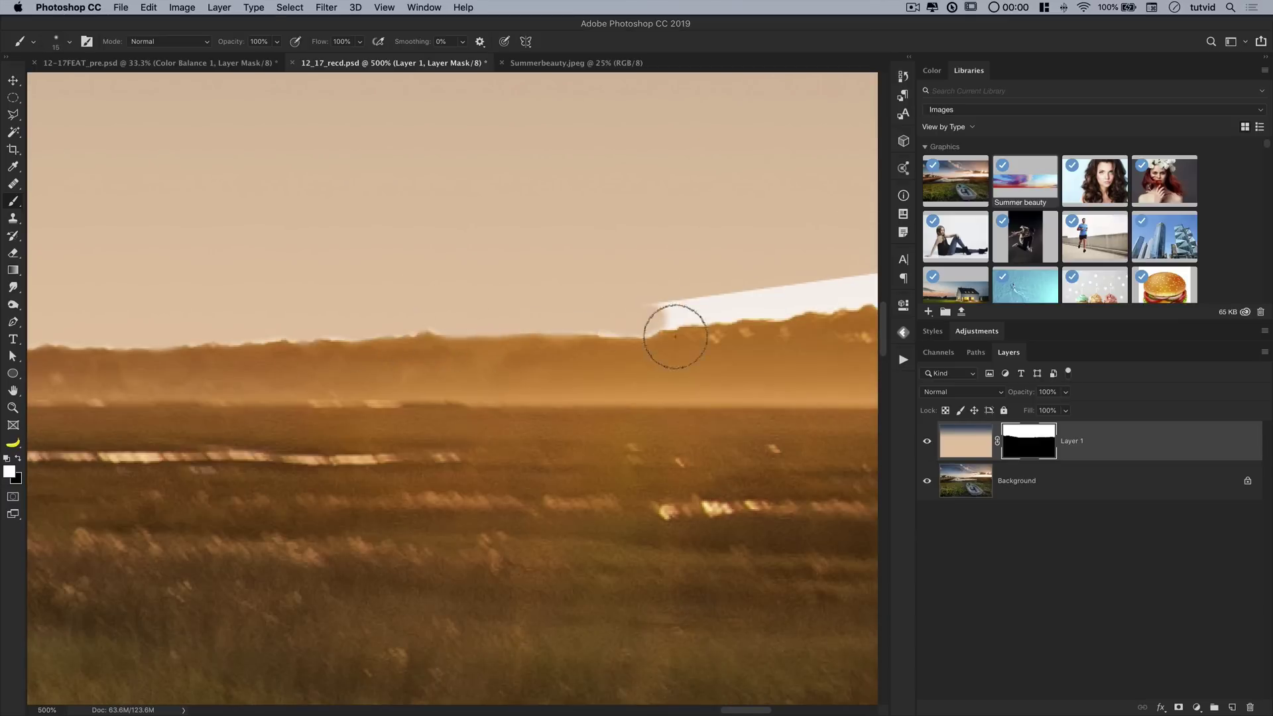
scroll(675, 336, "right", 8)
left_click_drag(390, 370, 577, 332)
scroll(483, 305, "right", 4)
key("bracketright")
left_click_drag(483, 305, 649, 343)
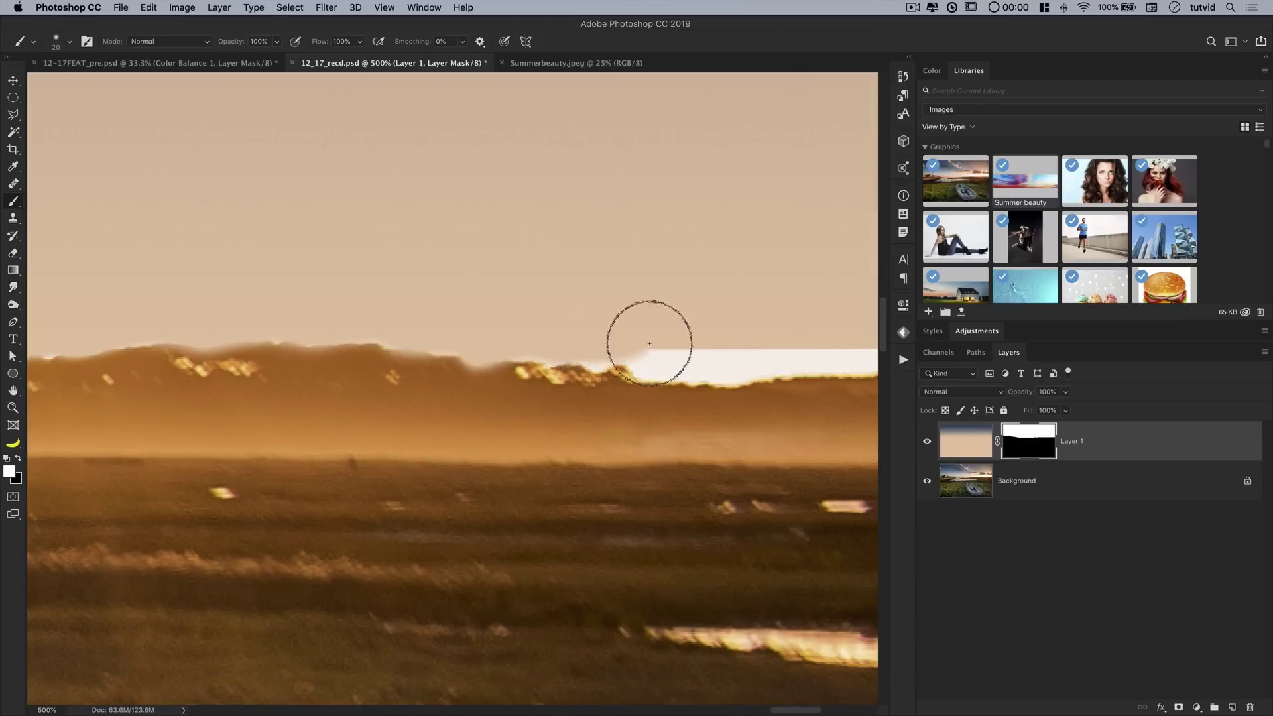
key("super+0")
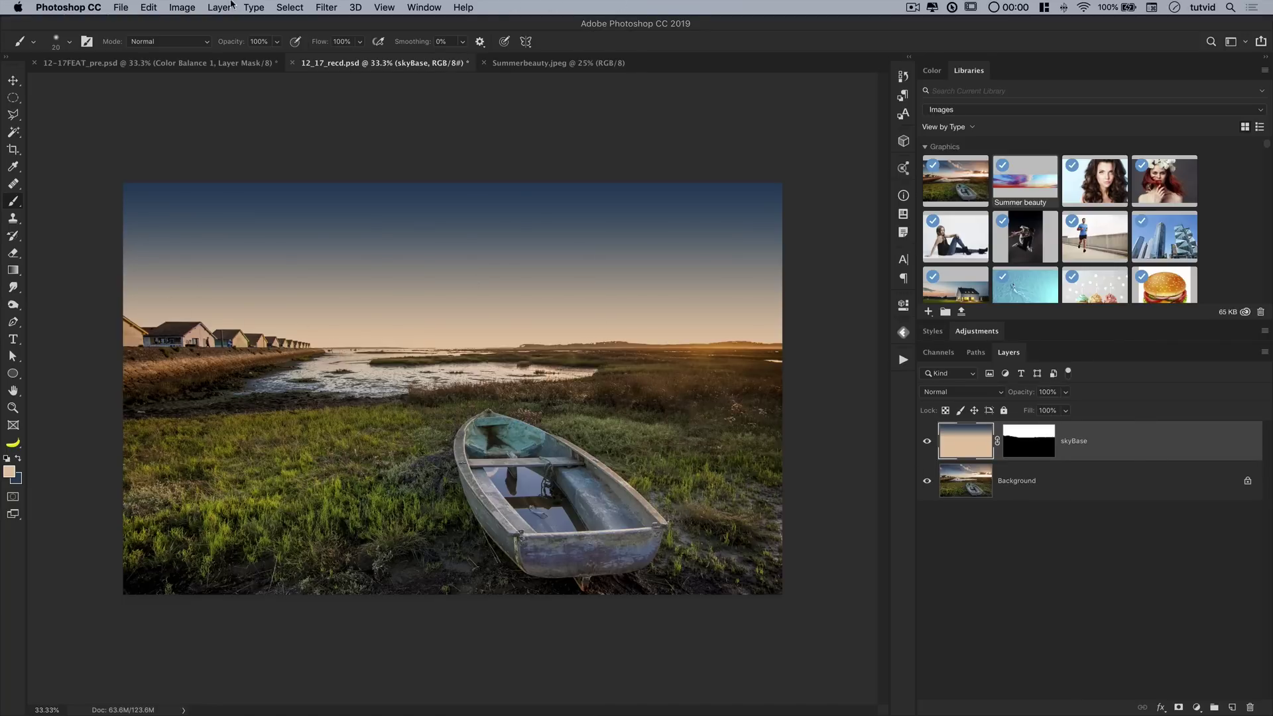
Step: Split skyBase's Blend If Underlying Layer black slider to 69/248 in Blending Options
left_click(229, 7)
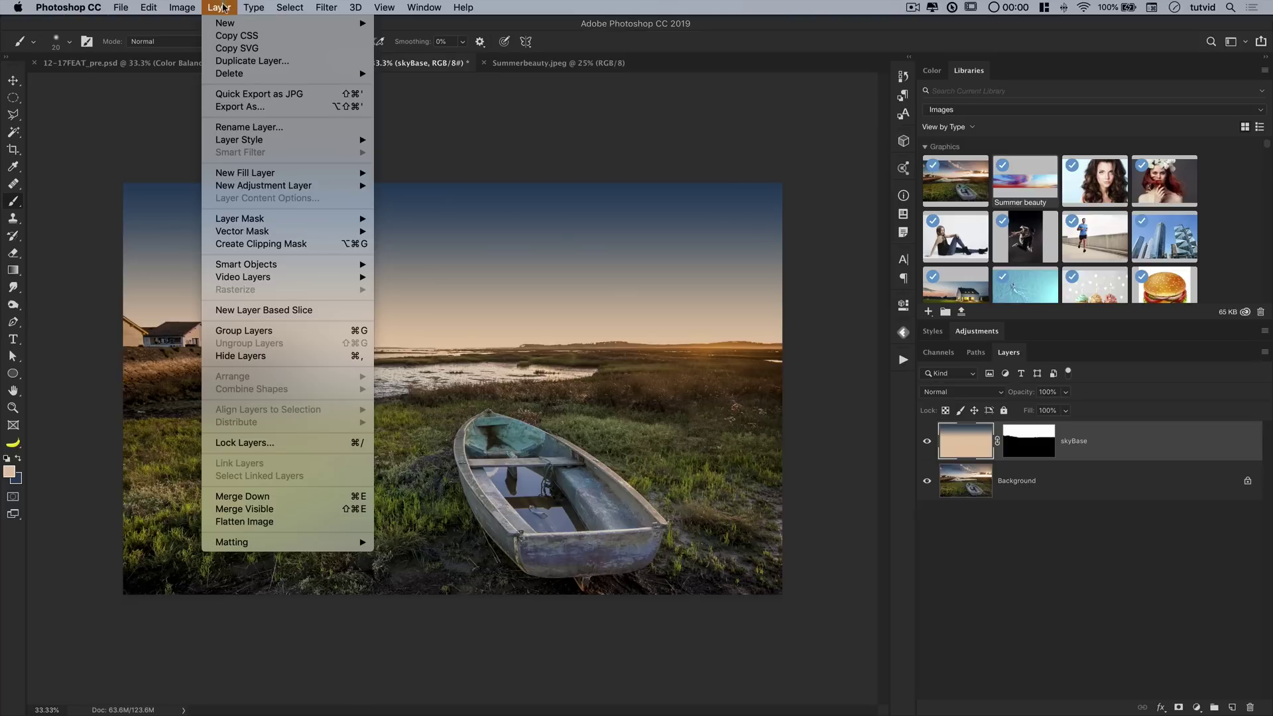
mouse_move(293, 140)
left_click(438, 142)
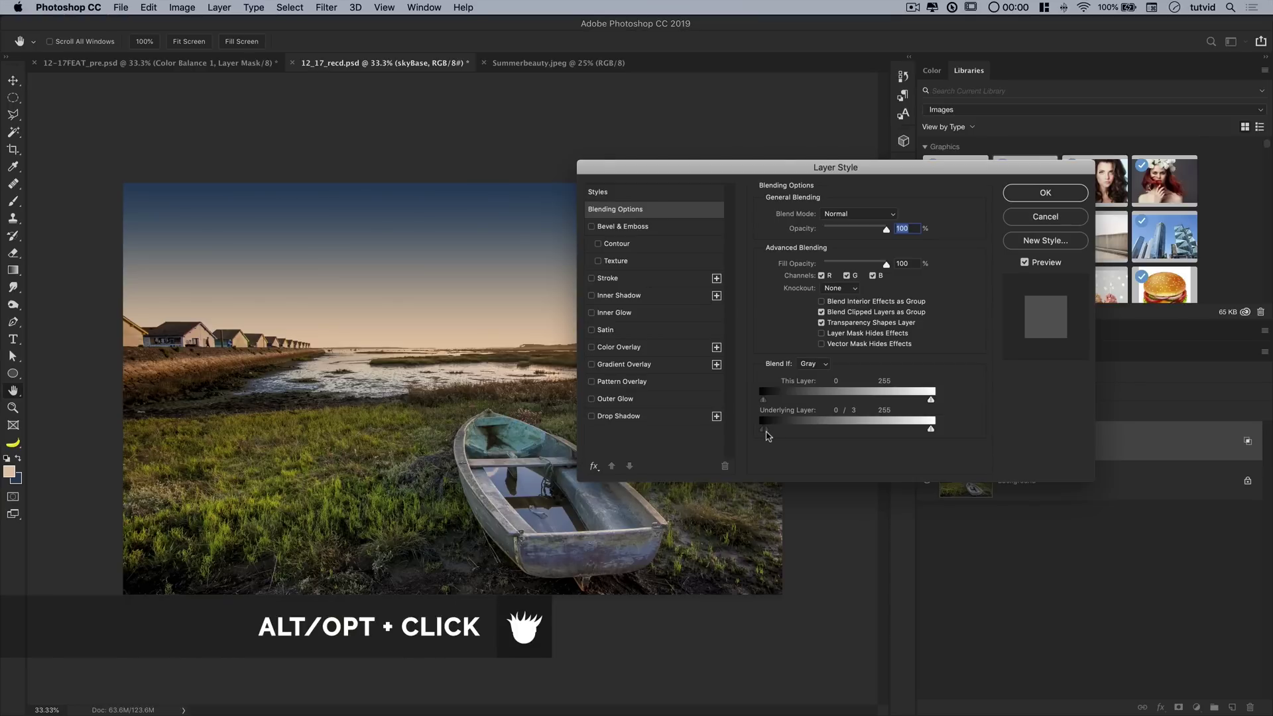
left_click_drag(768, 434, 820, 435)
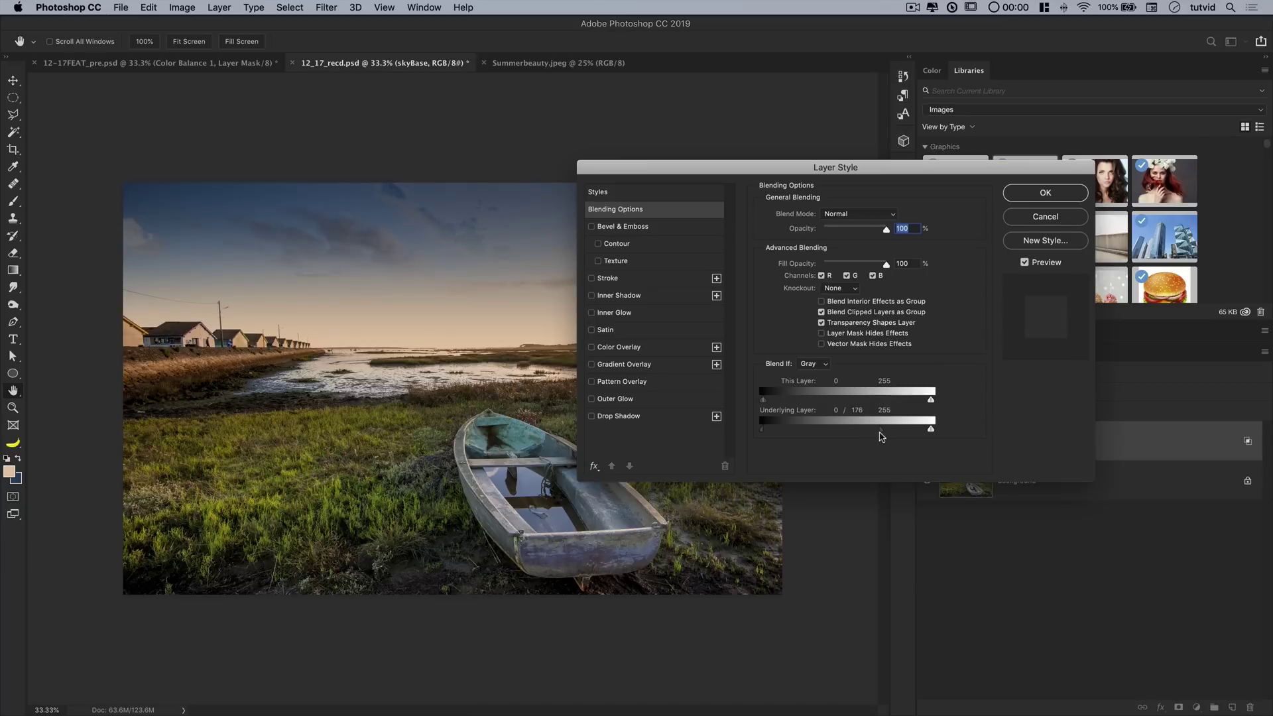
left_click_drag(881, 435, 890, 434)
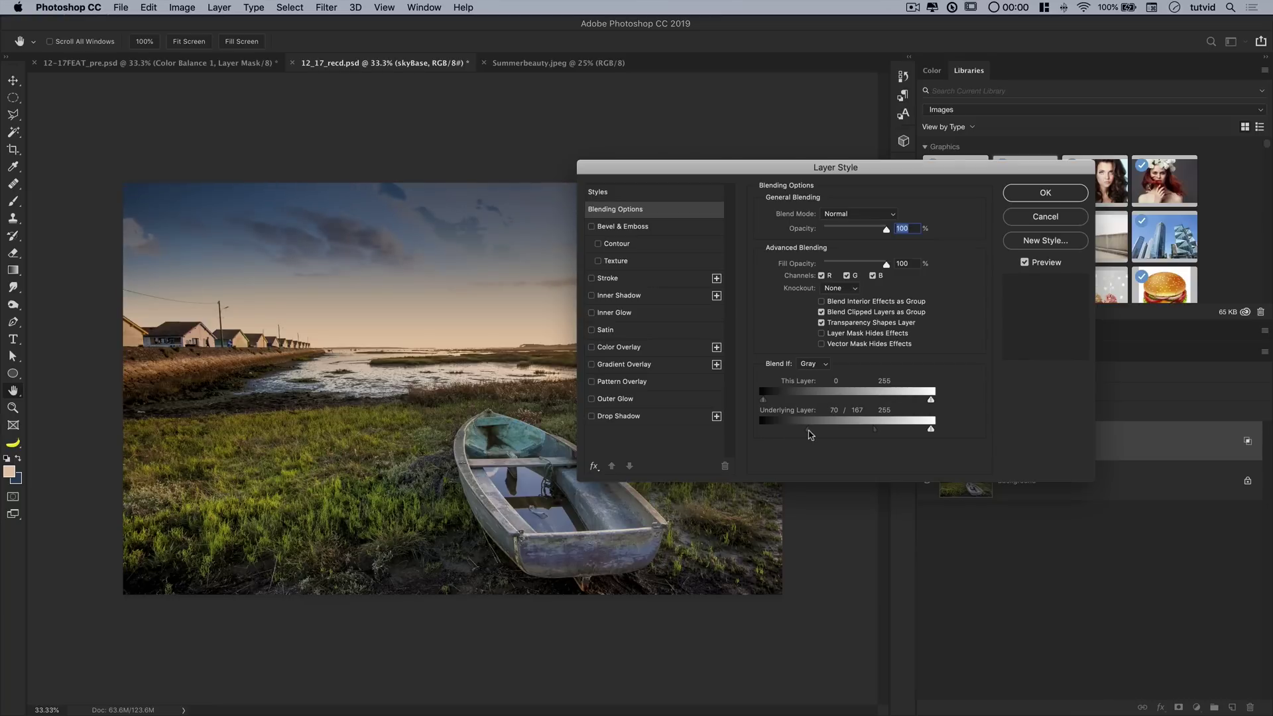
left_click_drag(830, 169, 957, 199)
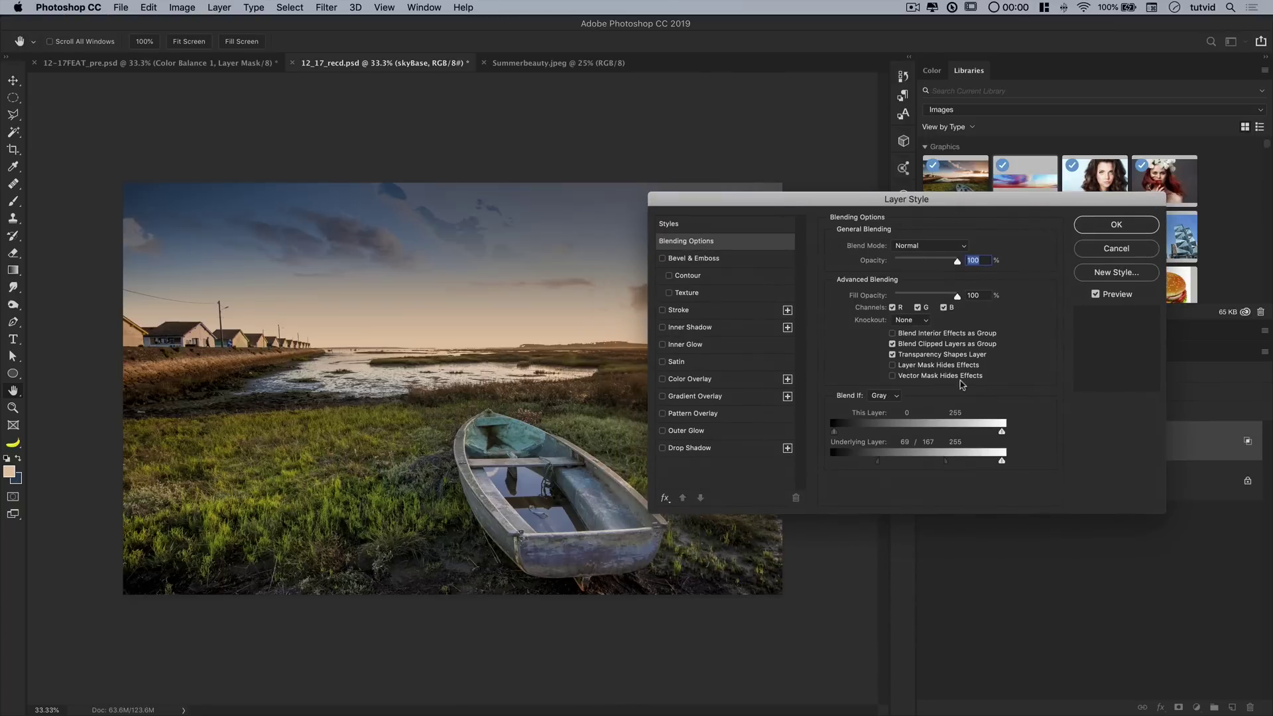
left_click_drag(947, 464, 989, 466)
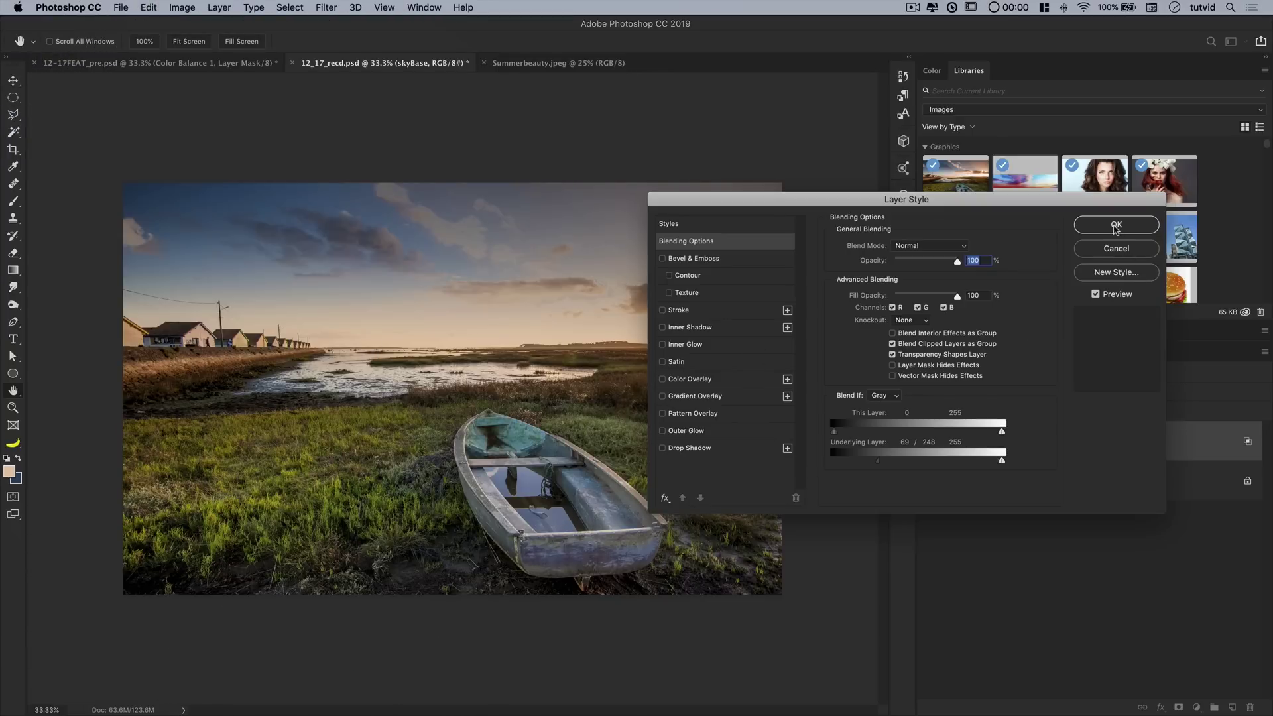
left_click(1116, 226)
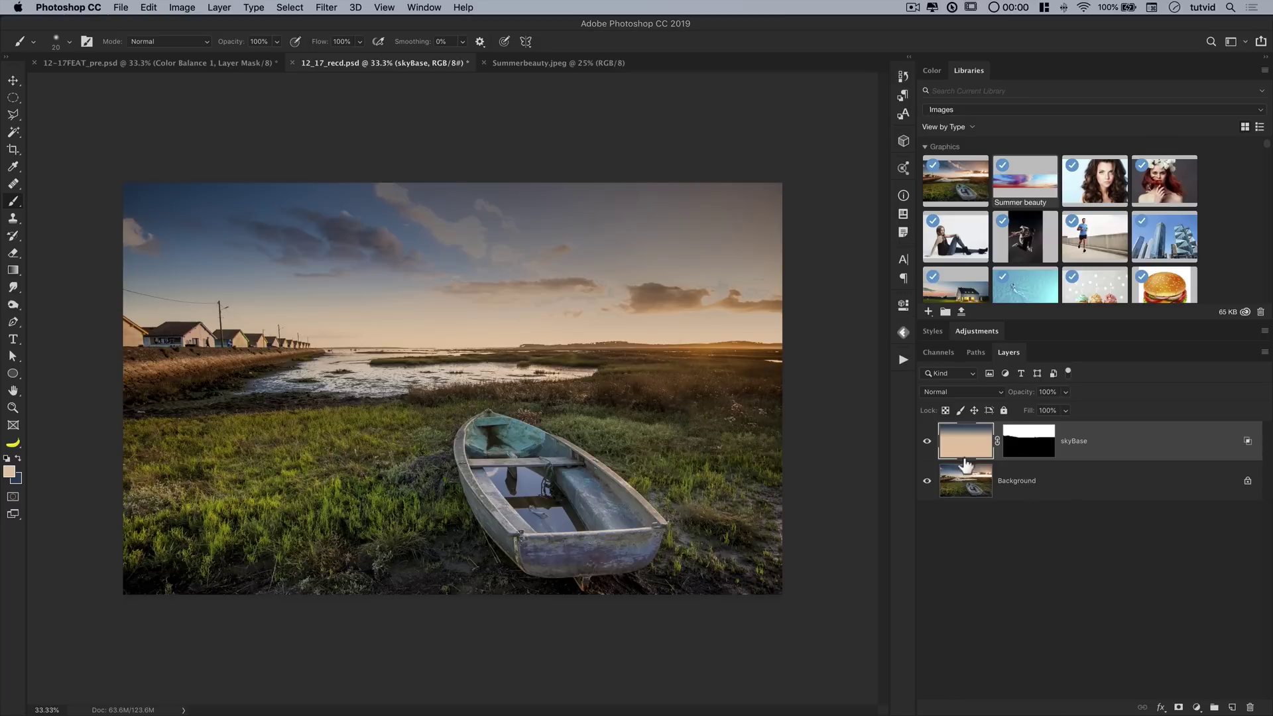
Step: Toggle the skyBase layer's visibility to compare the image with and without it
left_click(928, 442)
left_click(927, 442)
left_click(927, 442)
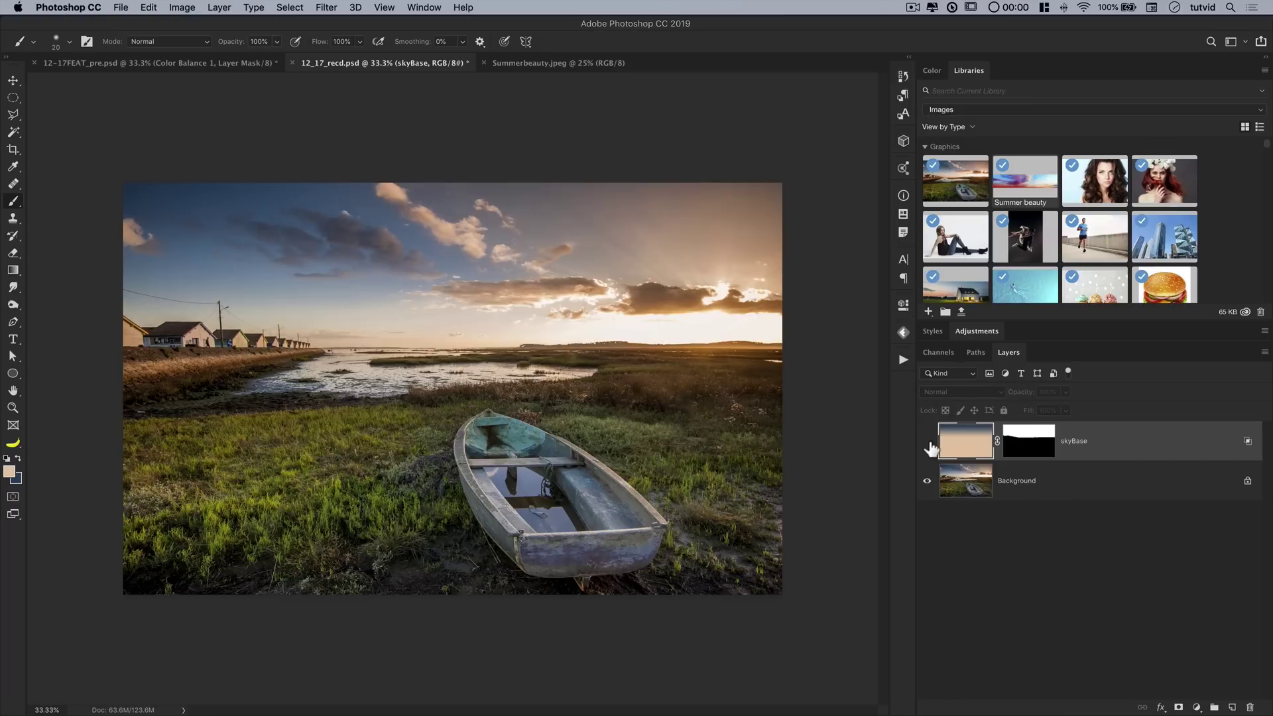
left_click(928, 442)
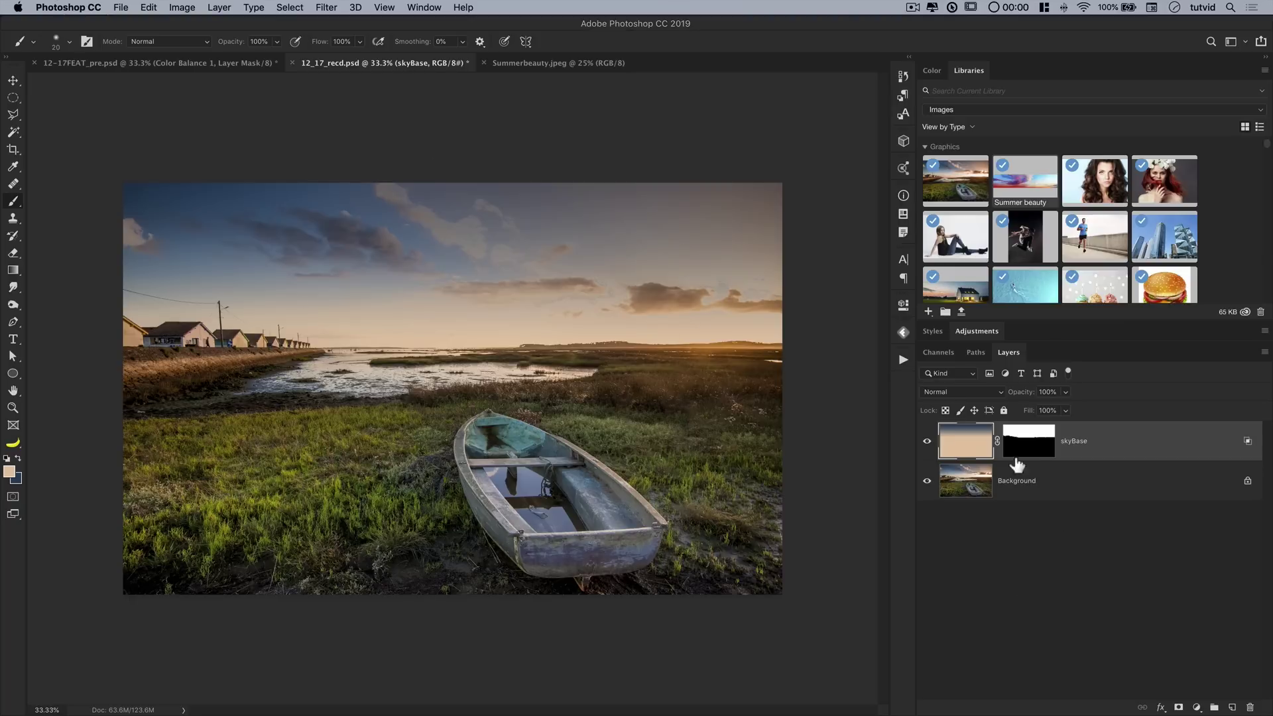
Step: Unlock the Summerbeauty panorama, copy it, and paste it into 12_17_recd.psd
left_click(555, 64)
left_click(1246, 431)
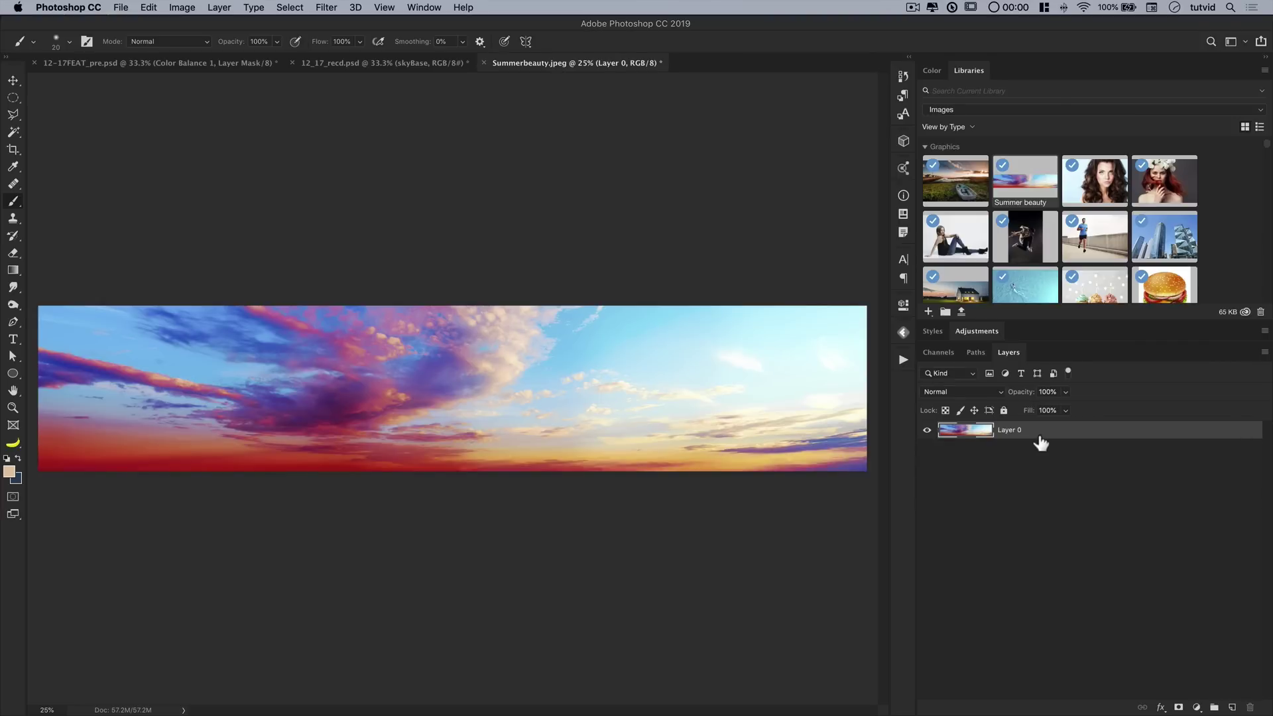
key("super+c")
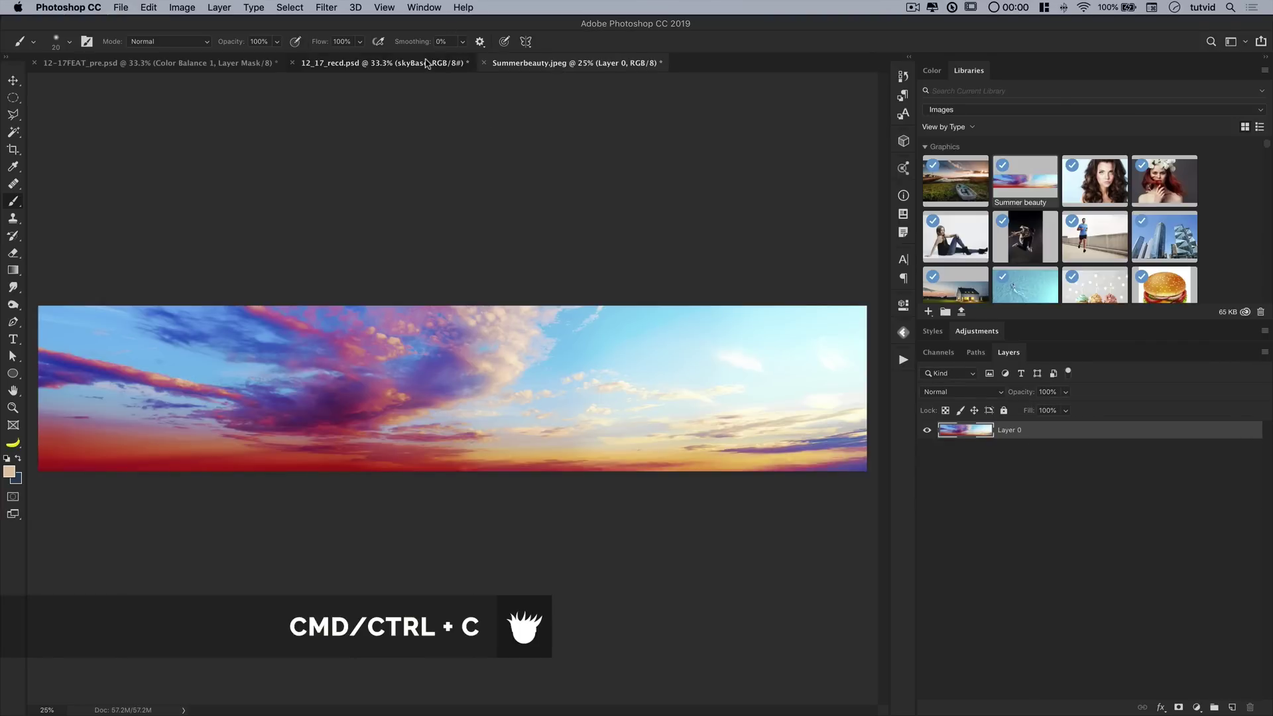
left_click(428, 63)
key("super+v")
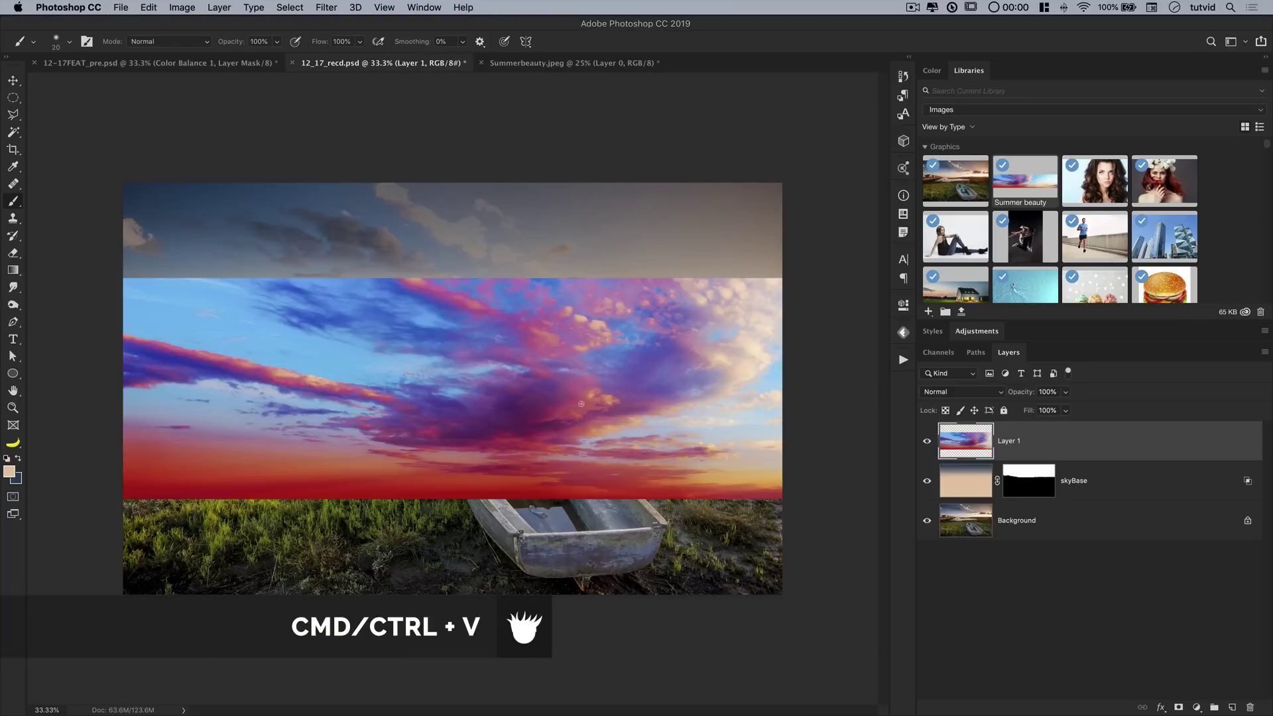
Step: Move the pasted sky to the top of the image and zoom out
key("v")
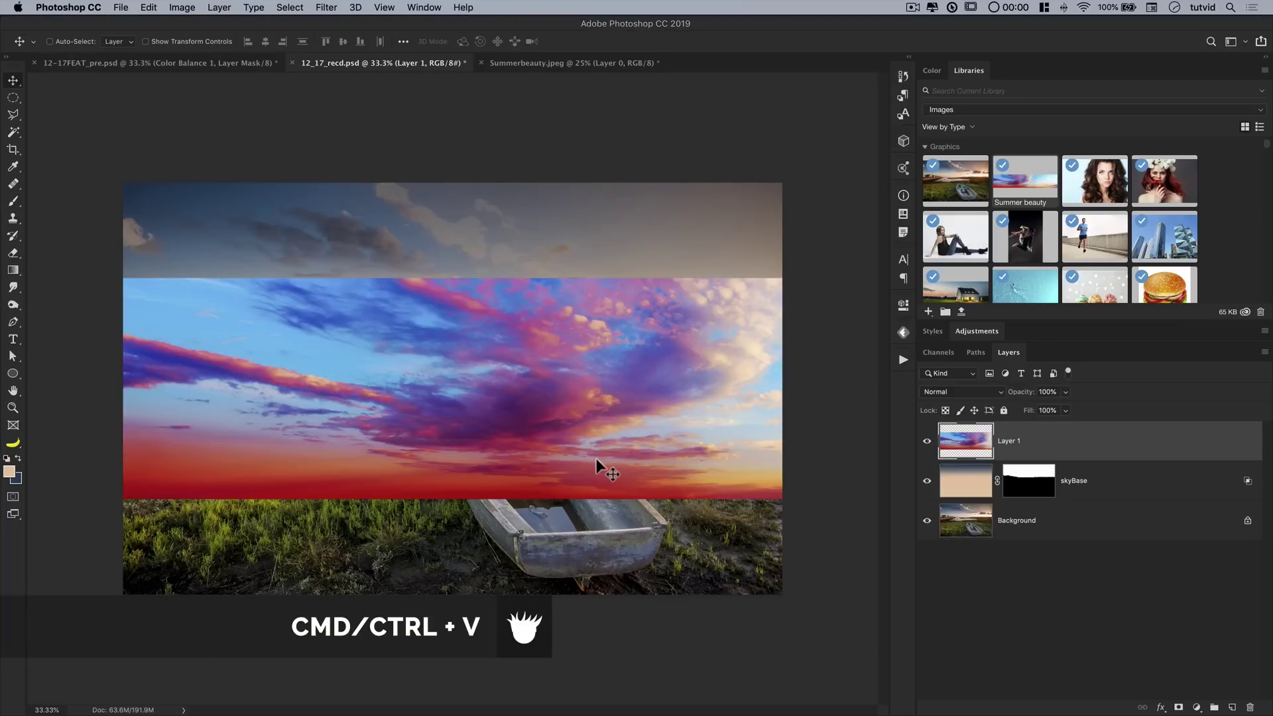
mouse_move(520, 338)
left_mouse_down()
mouse_move(451, 363)
mouse_move(435, 353)
left_mouse_up()
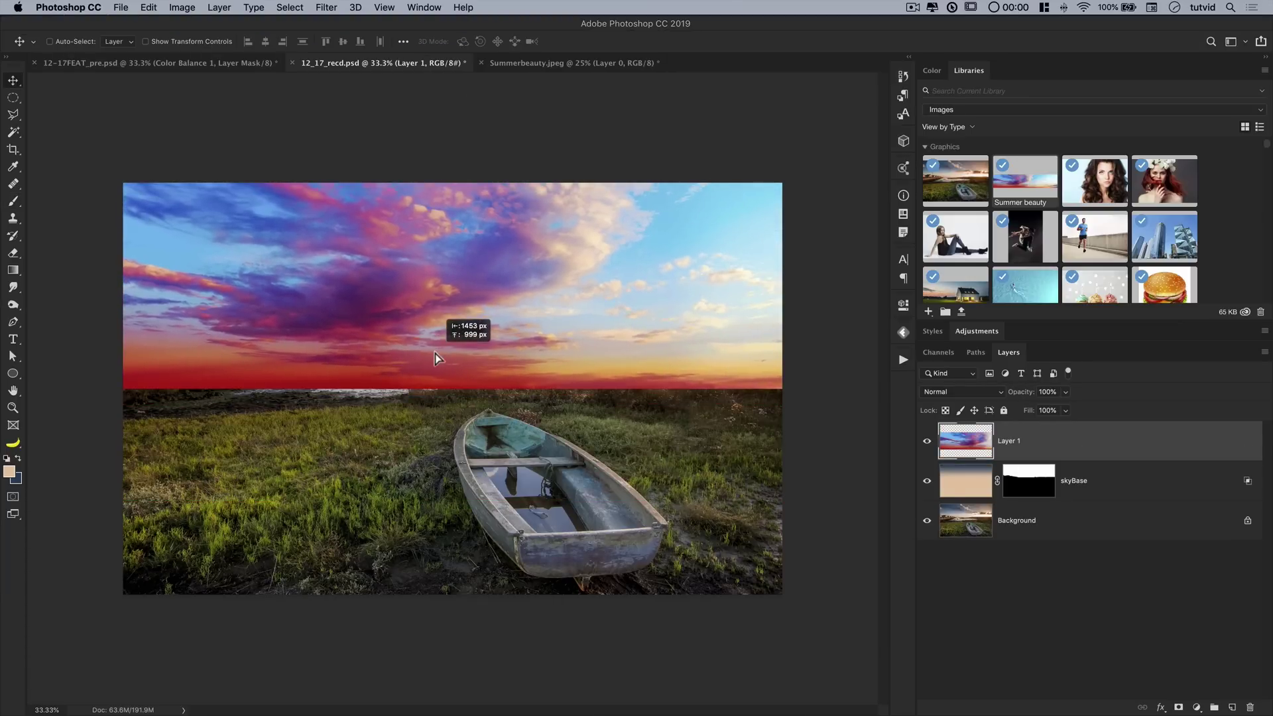
key("super+minus")
key("super+minus")
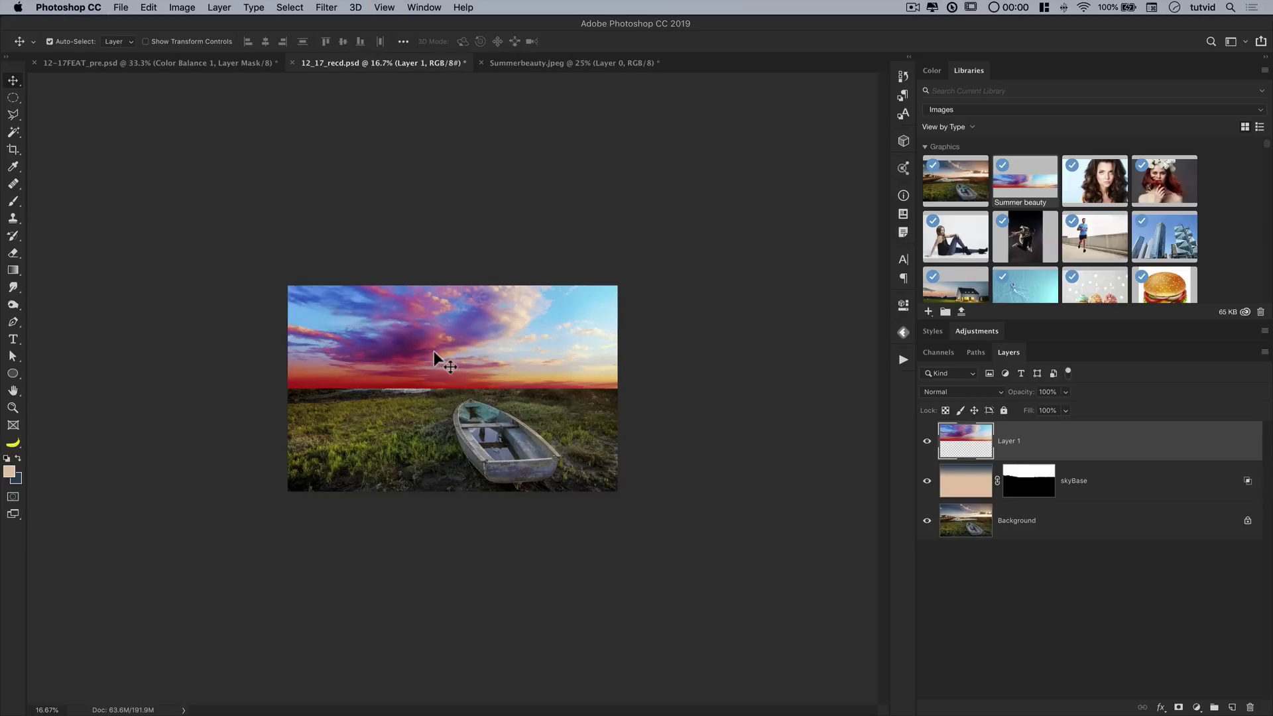
key("super+t")
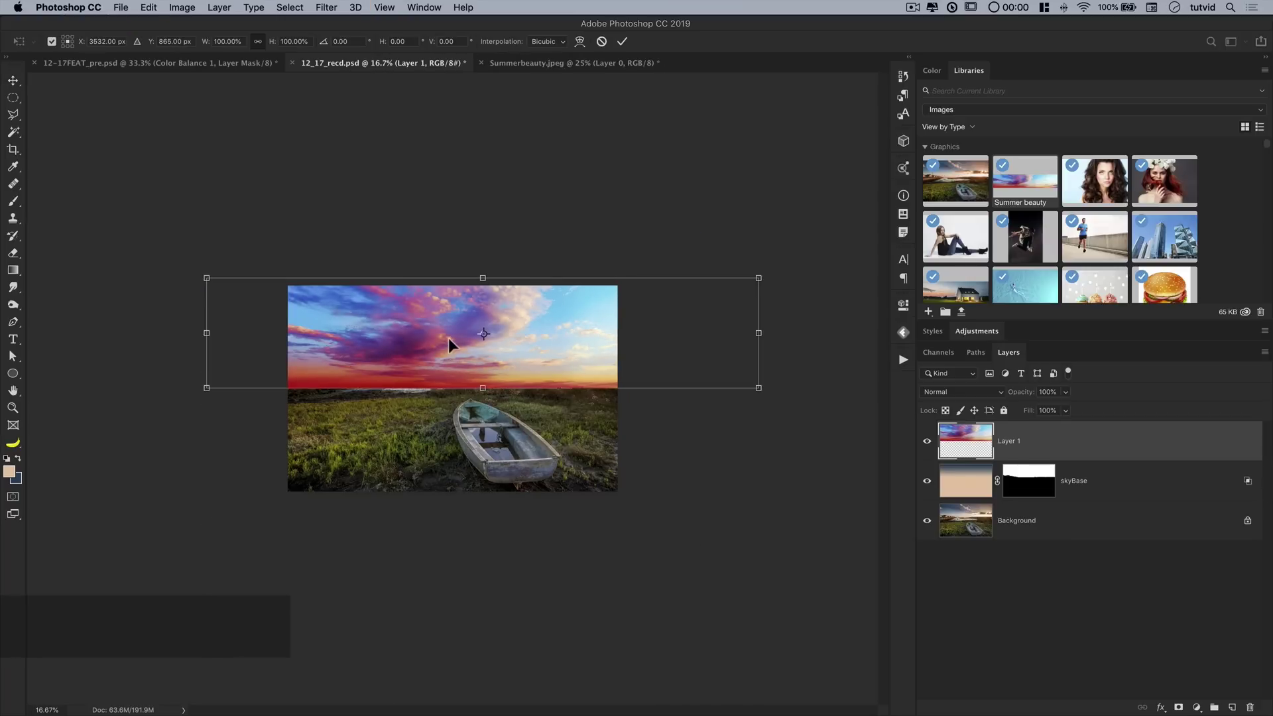
Step: Perspective-distort the sky, fanning the top wider and pulling the bottom inward
right_click(518, 320)
left_click(561, 382)
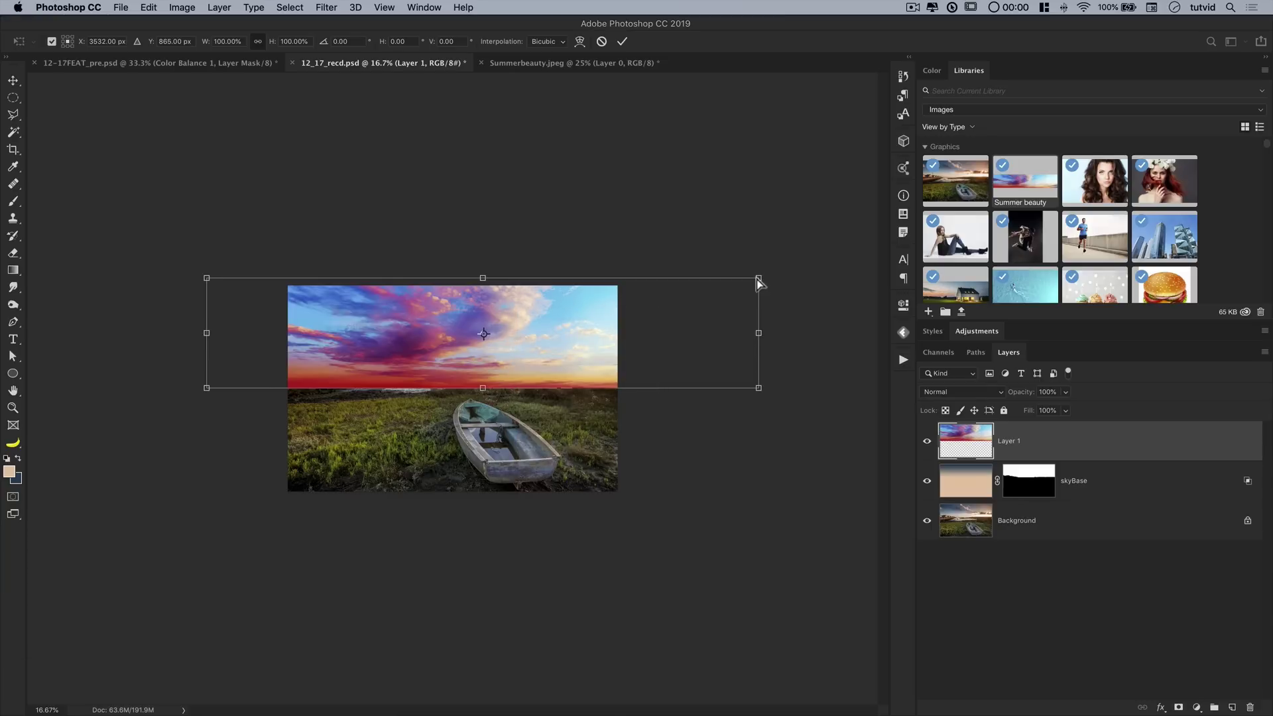
left_click_drag(758, 279, 787, 277)
left_click_drag(758, 388, 710, 388)
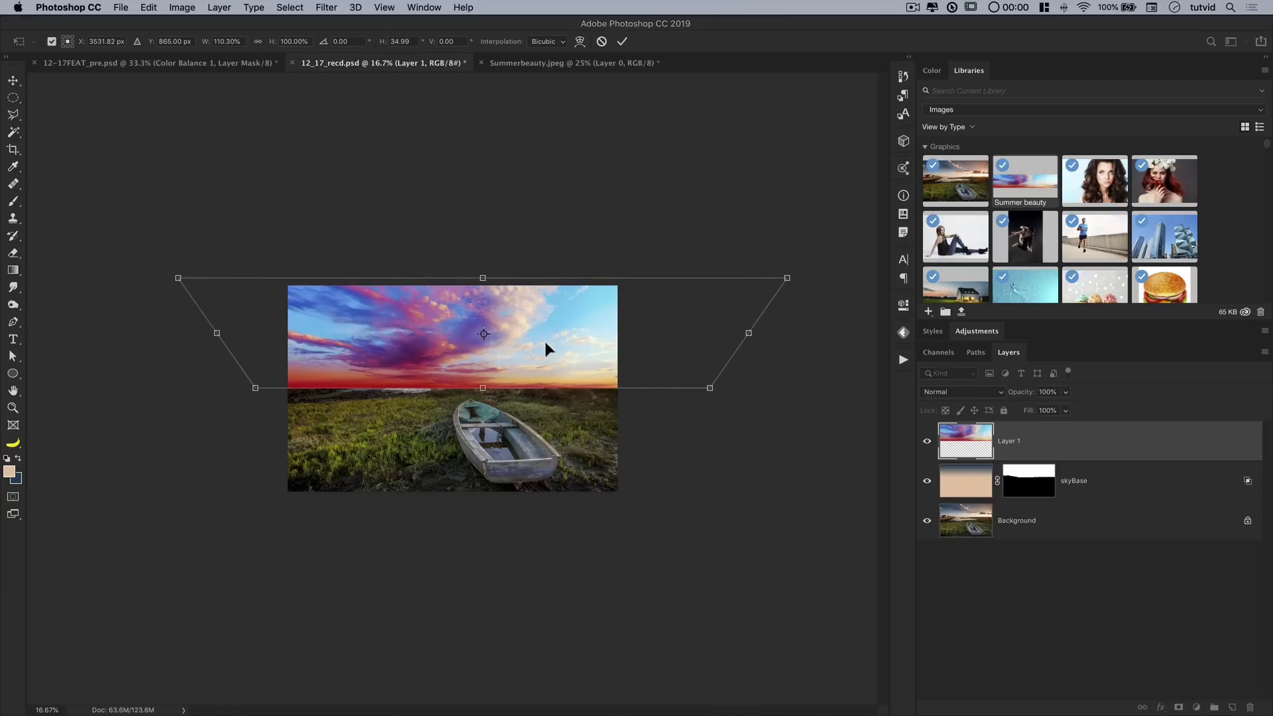
Step: Shift the sky down onto the marsh horizon and commit the transform
key("super+plus")
mouse_move(562, 330)
left_mouse_down()
mouse_move(562, 275)
mouse_move(548, 309)
left_mouse_up()
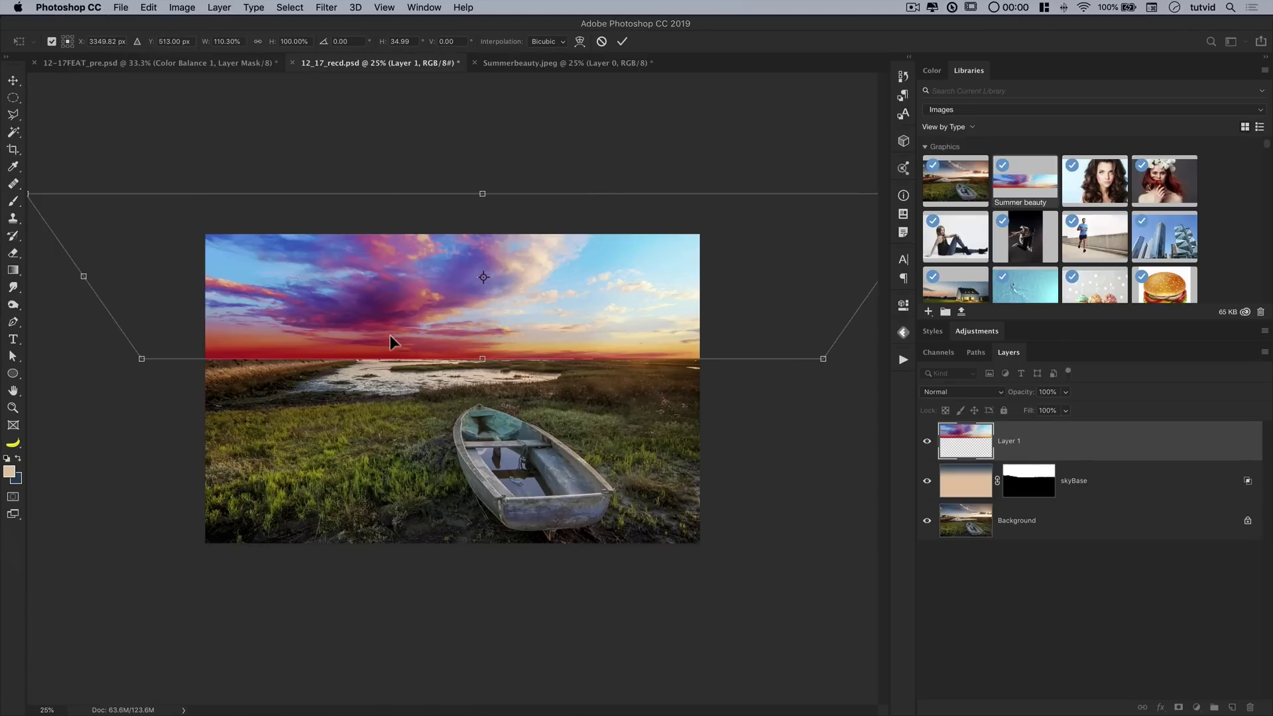
key("shift+Down")
key("shift+Down")
key("shift+Down")
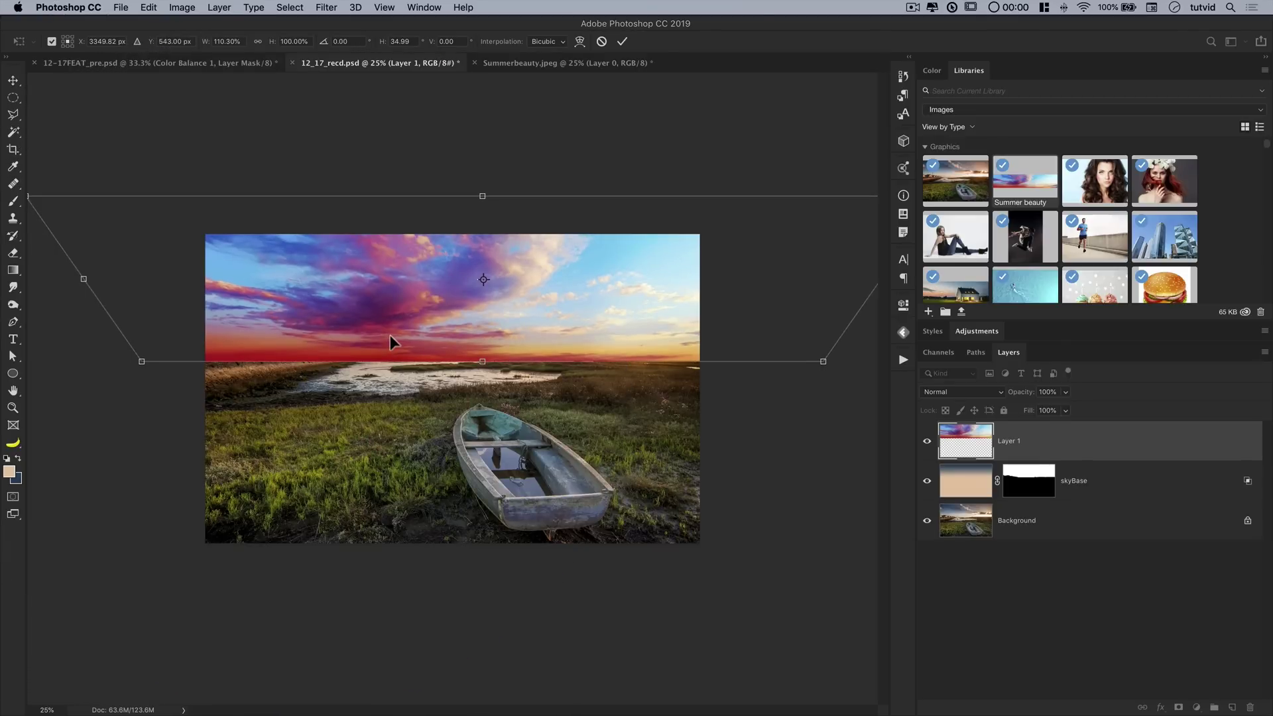
key("shift+Up")
key("shift+Up")
key("shift+Up")
key("shift+Up")
key("shift+Up")
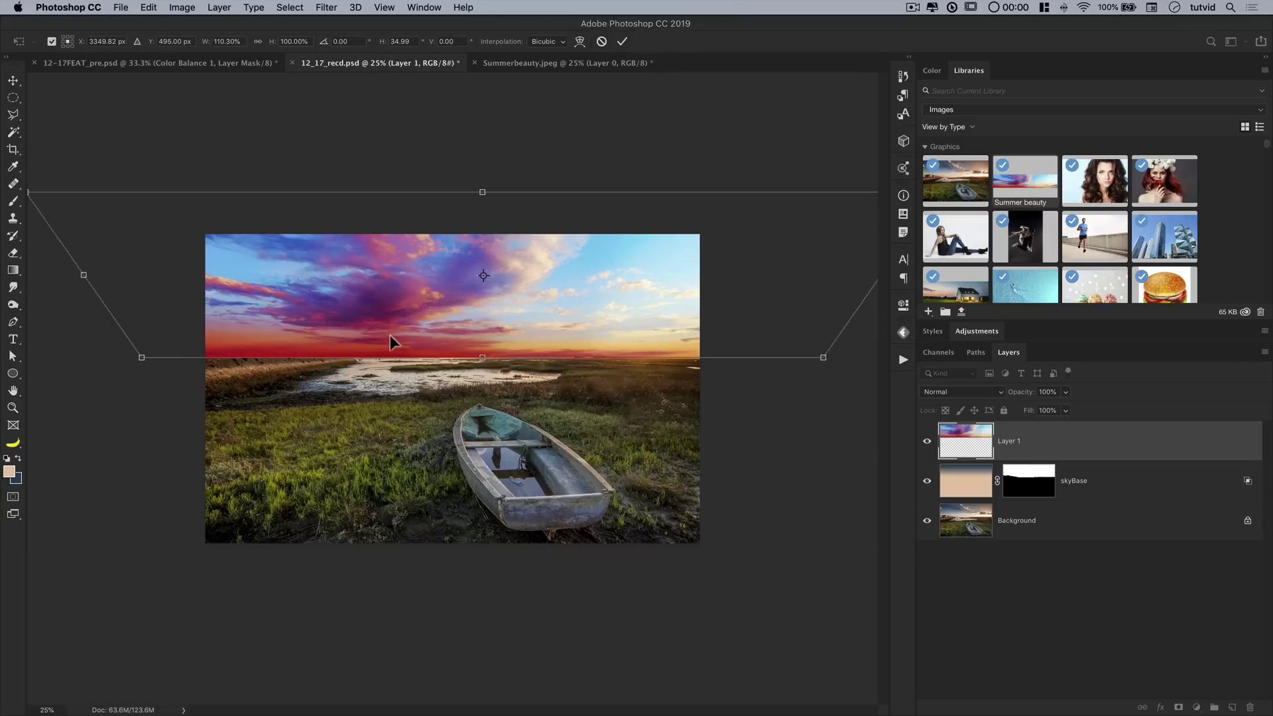
key("shift+Down")
key("shift+Down")
key("shift+Down")
key("shift+Down")
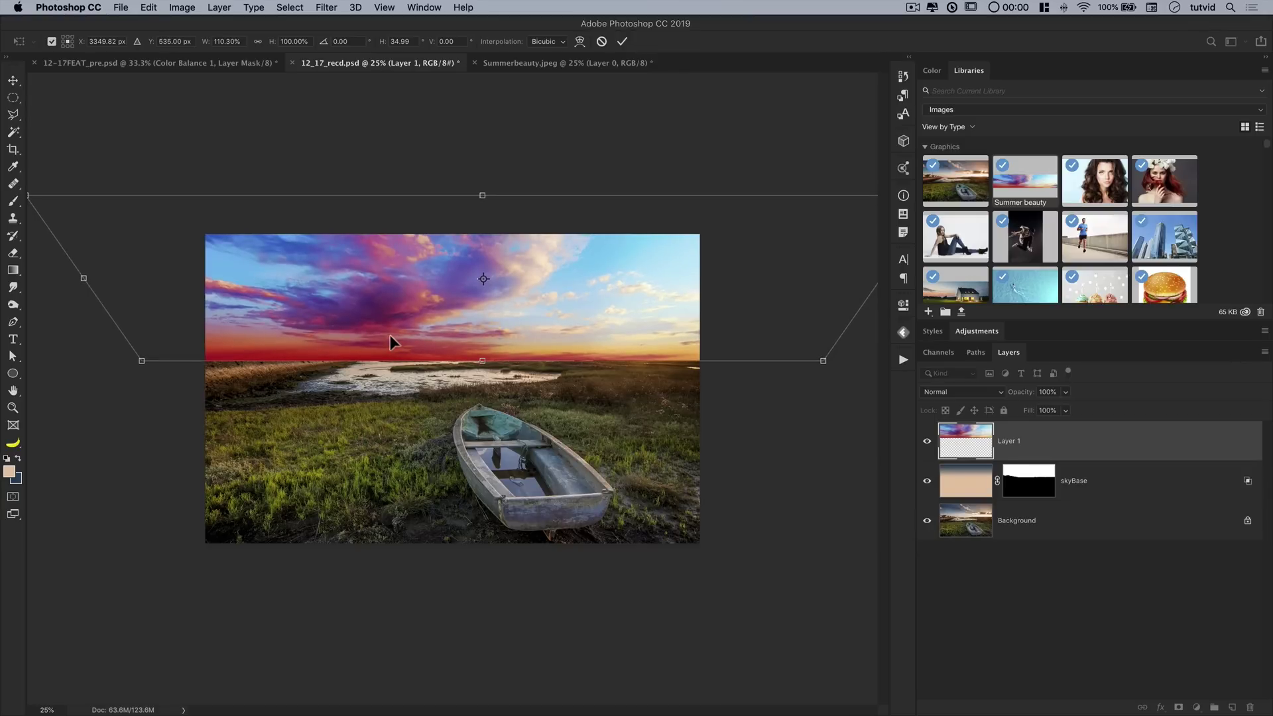
key("Return")
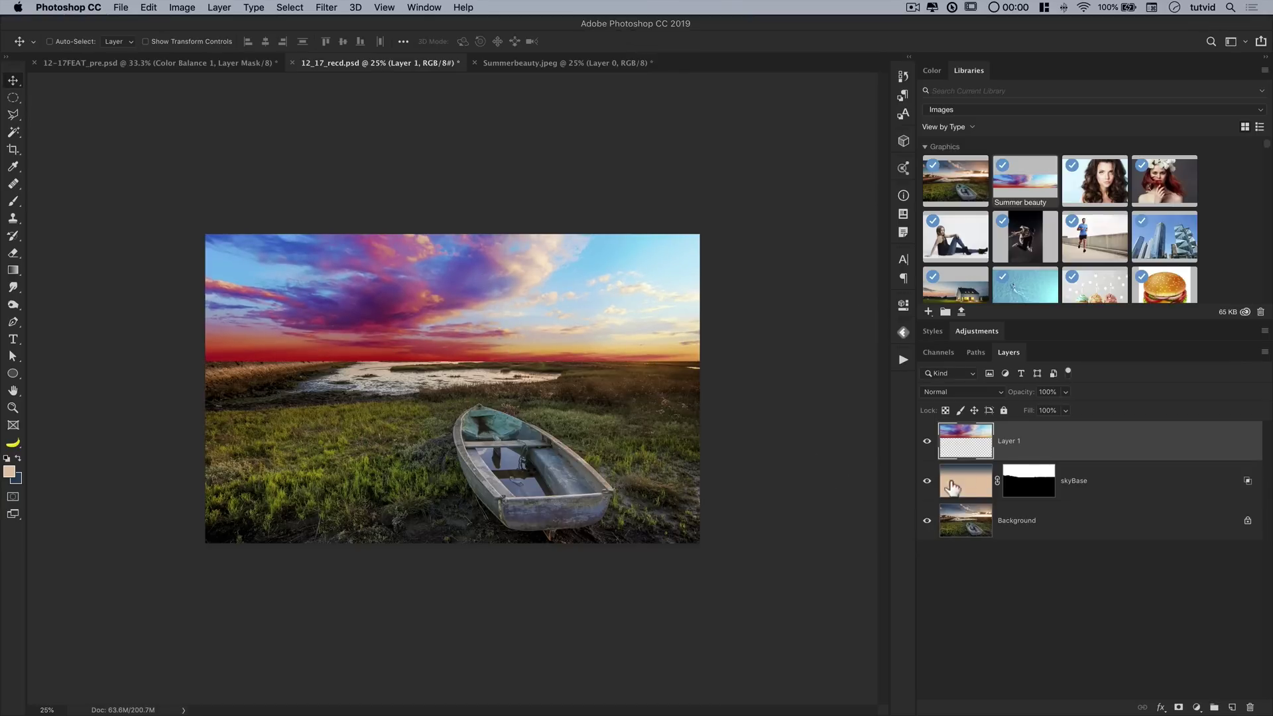
double_click(1009, 441)
Step: Rename Layer 1 to Sky and Alt-drag skyBase's mask onto it
key("Return")
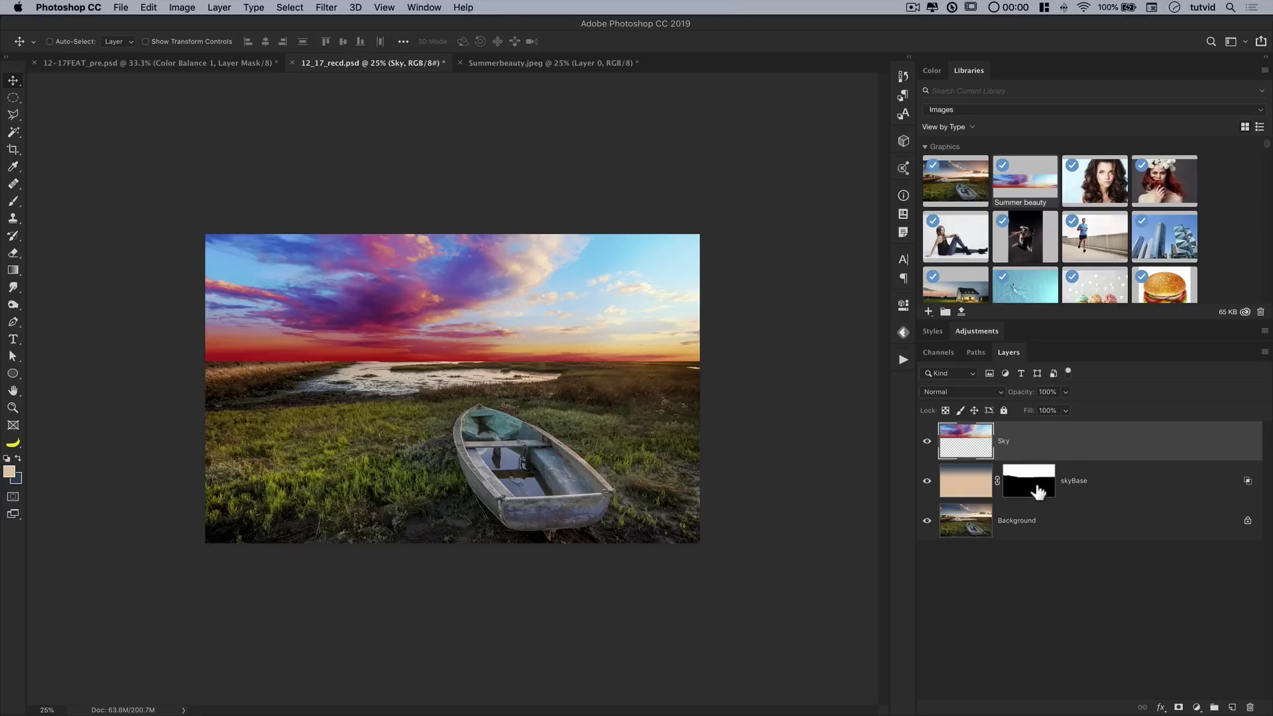
left_click_drag(1039, 491, 1029, 443)
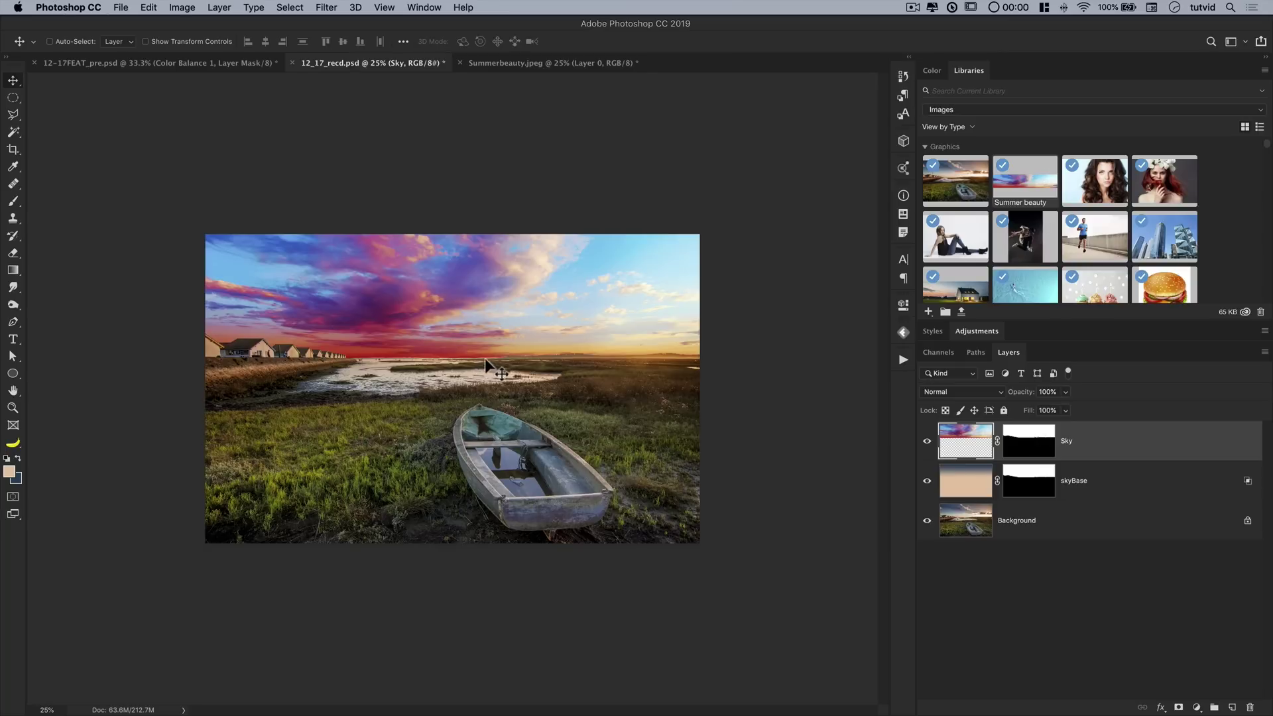
key("z")
left_click(383, 371)
left_click(382, 371)
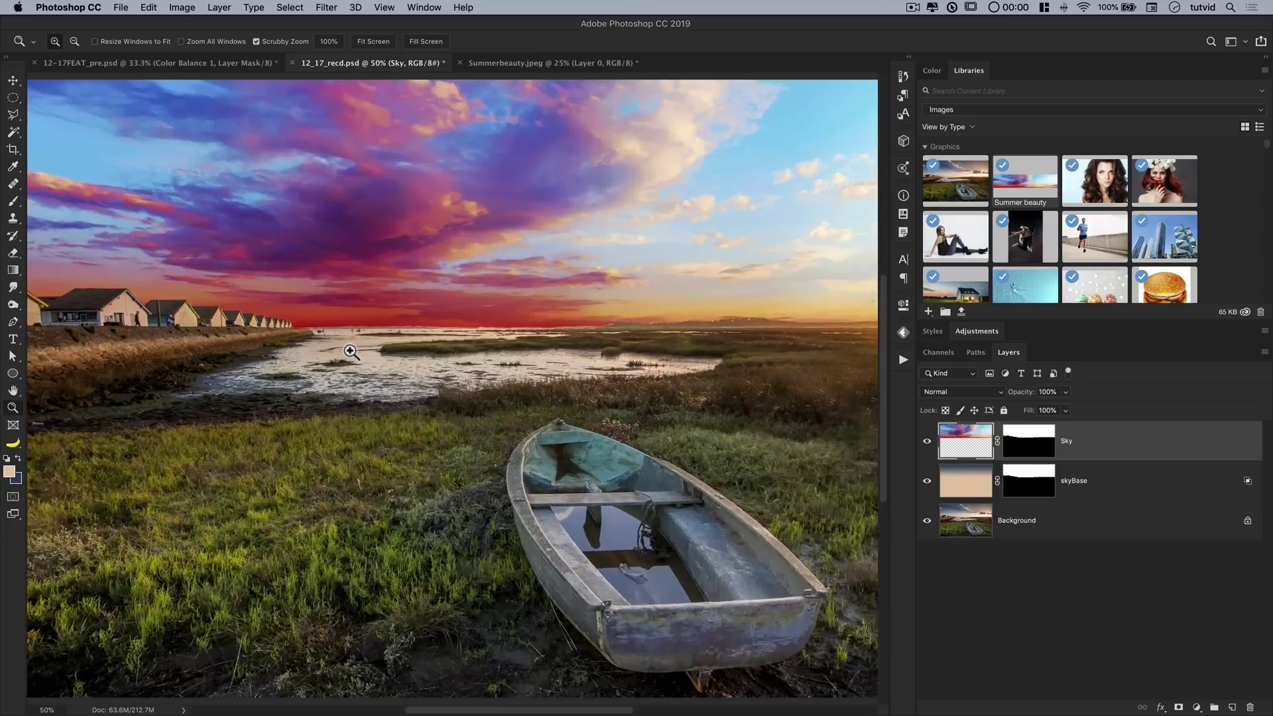
left_click(383, 371)
left_click(218, 290)
left_click(212, 292)
left_click(156, 280)
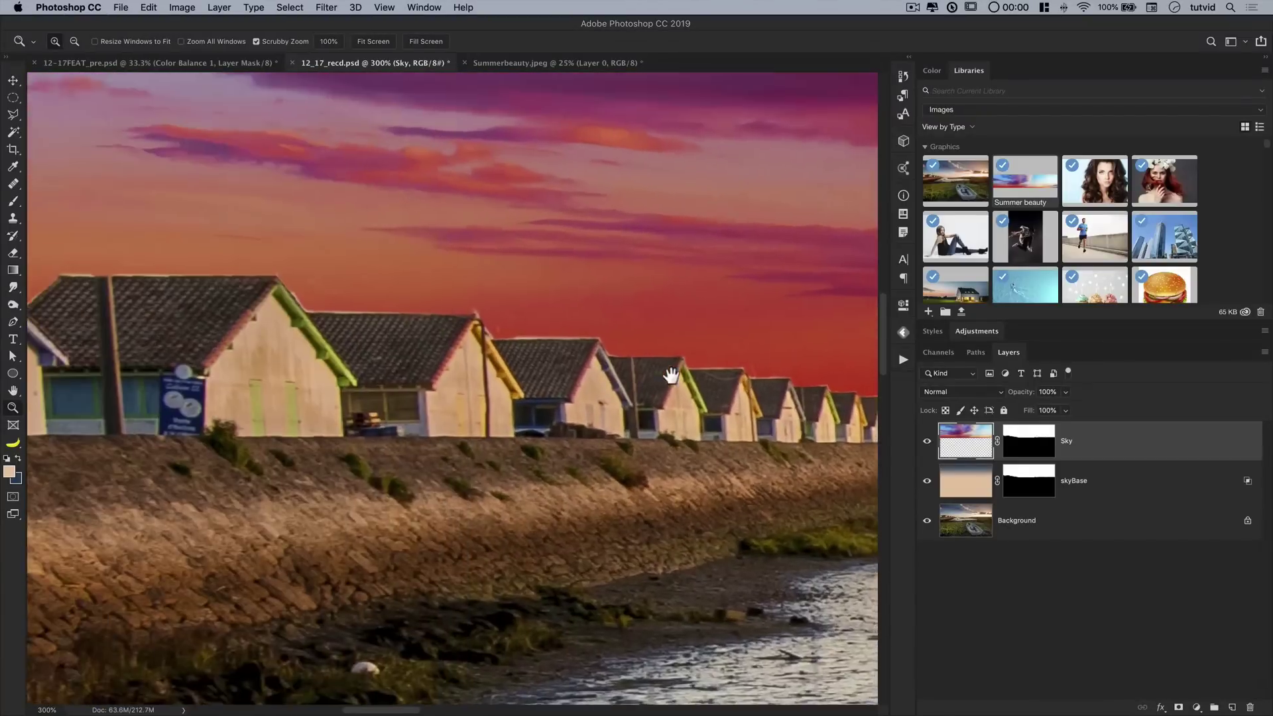
left_click_drag(156, 279, 594, 287)
left_click_drag(205, 250, 718, 278)
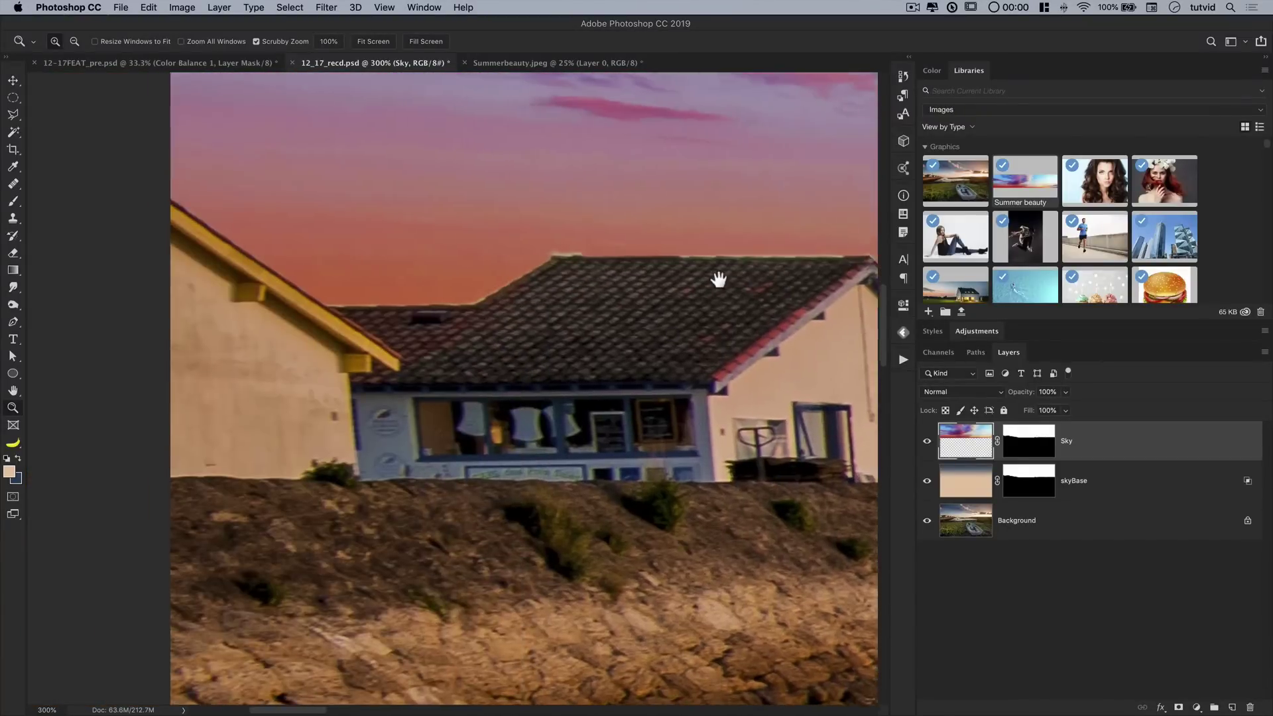
mouse_move(356, 319)
left_mouse_down()
mouse_move(371, 345)
mouse_move(256, 356)
left_mouse_up()
left_click_drag(763, 361, 211, 362)
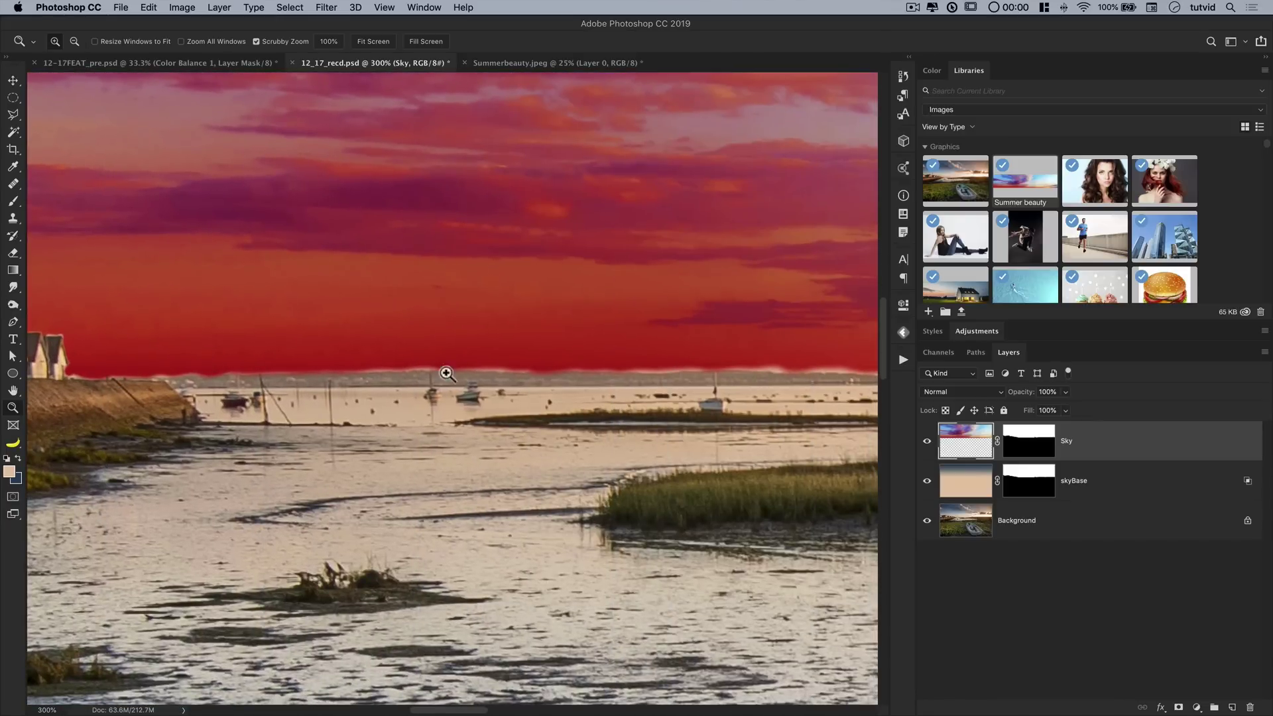
left_click_drag(568, 363, 272, 364)
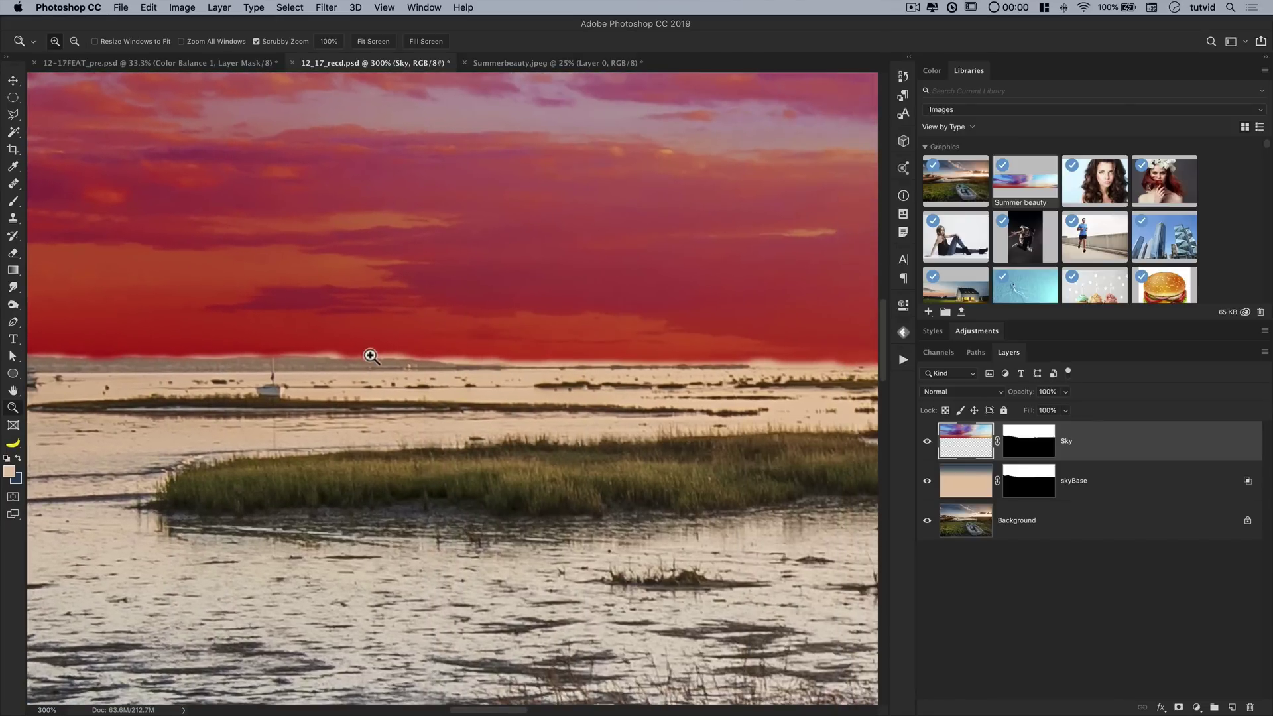
left_click_drag(571, 360, 105, 327)
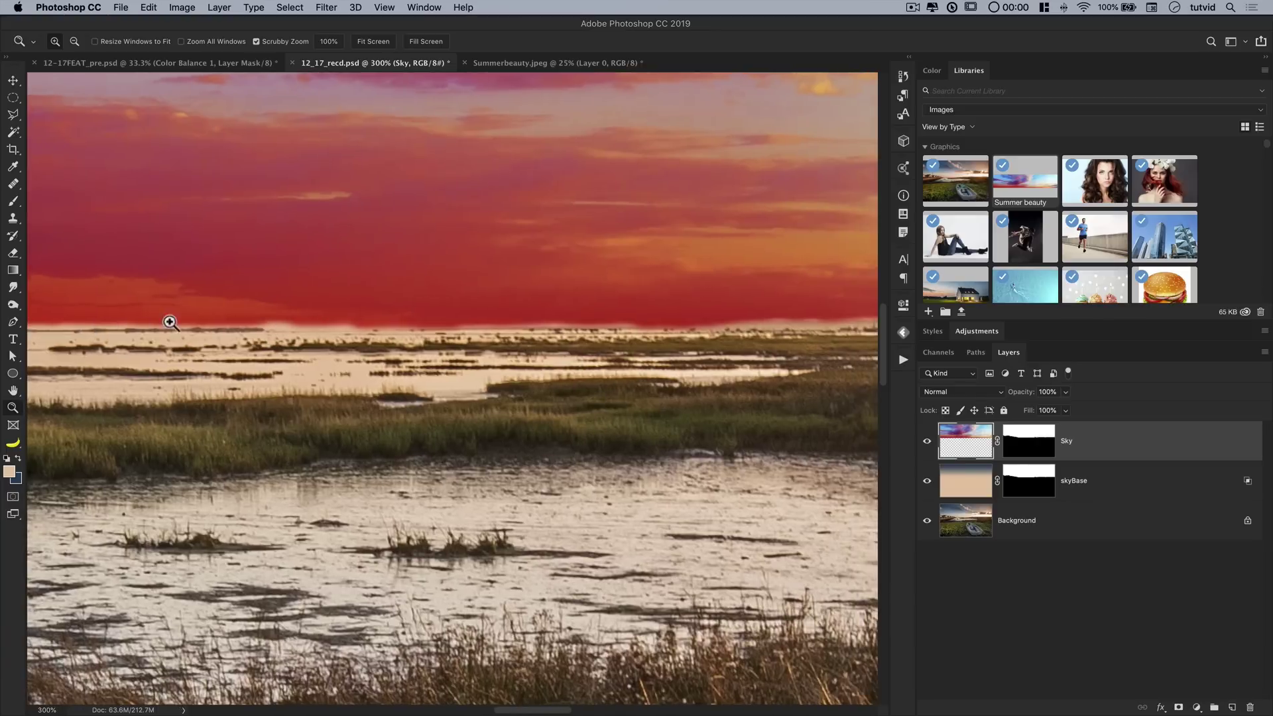
left_click_drag(721, 345, 384, 339)
left_click_drag(523, 306, 394, 304)
left_click_drag(766, 301, 326, 298)
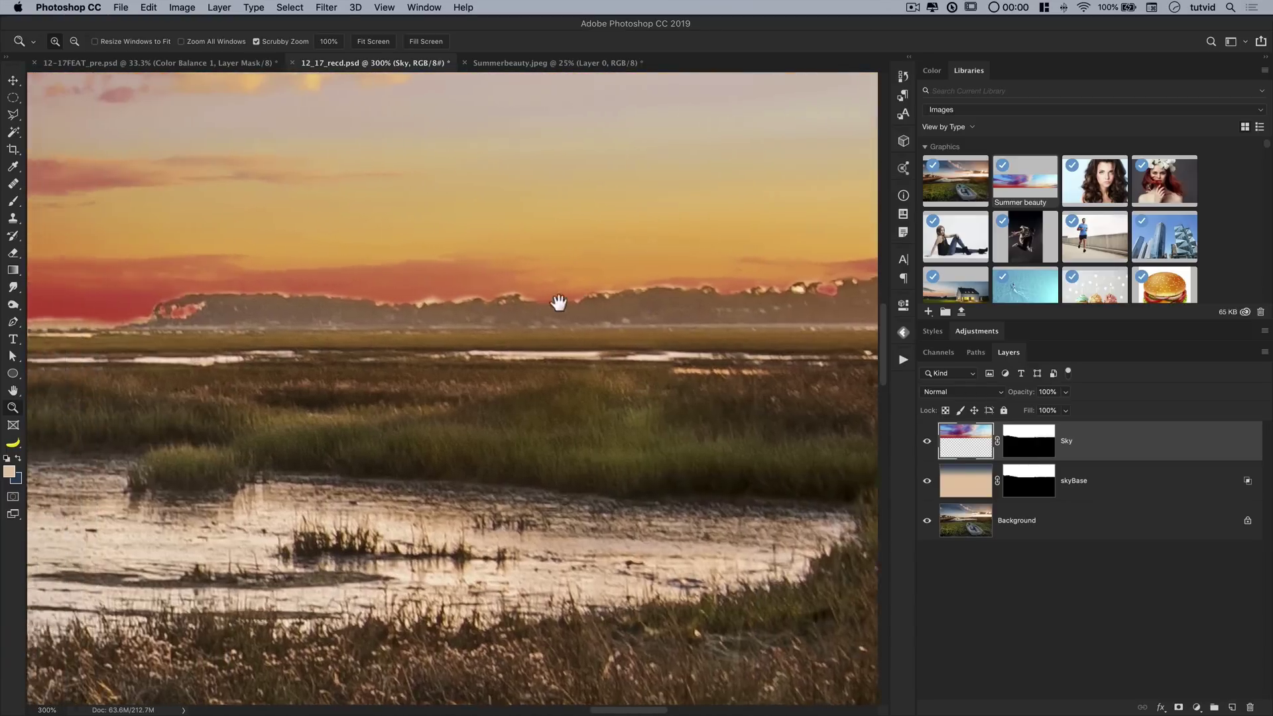
left_click_drag(560, 301, 222, 295)
left_click_drag(577, 305, 284, 307)
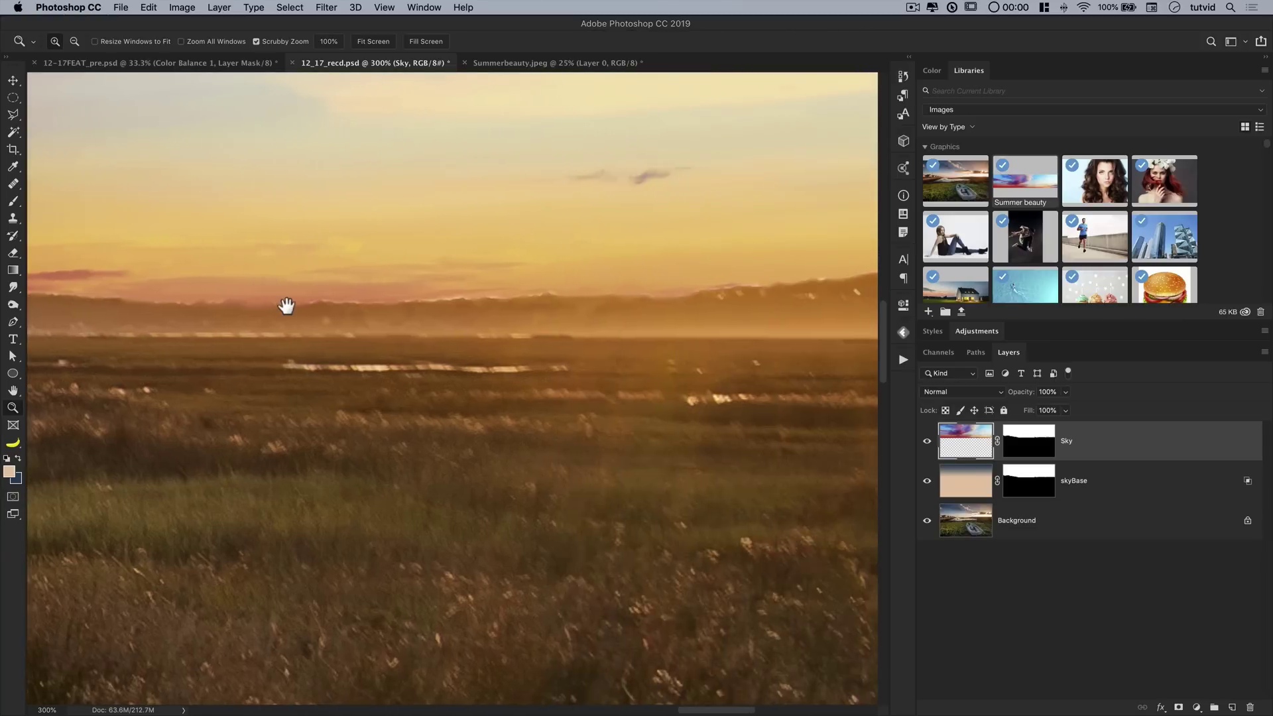
left_click_drag(730, 292, 366, 297)
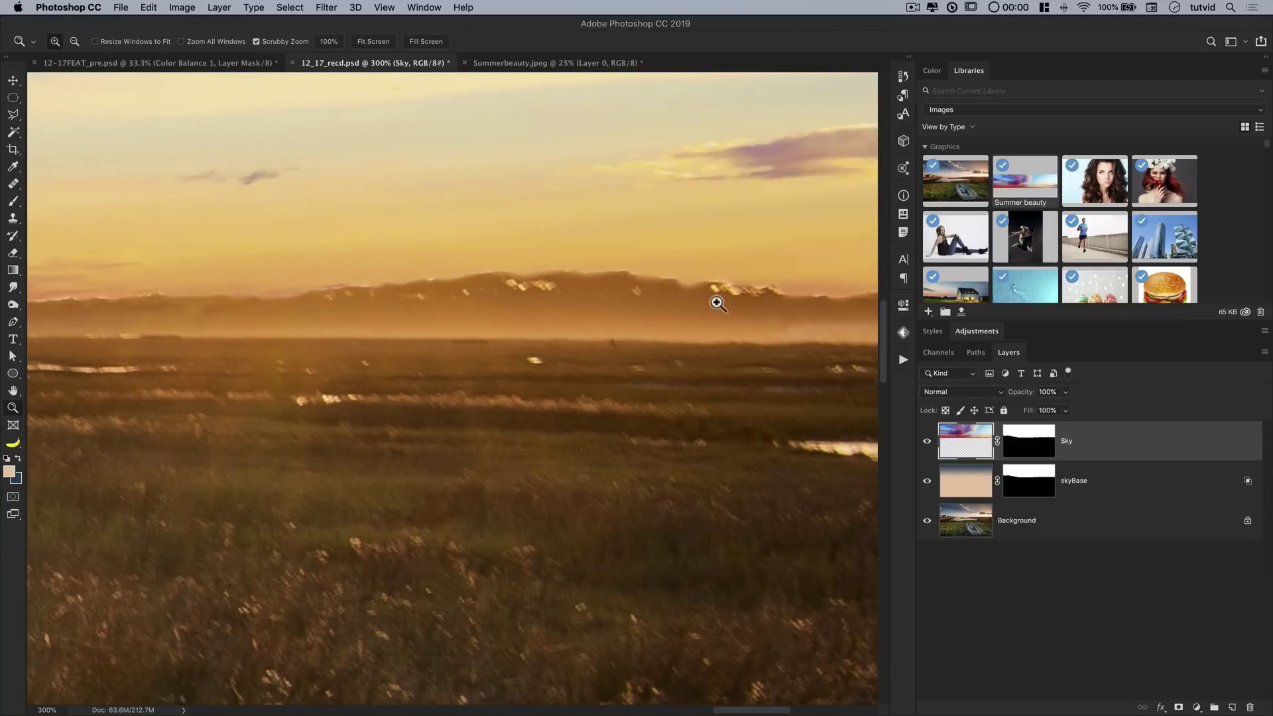
left_click_drag(718, 304, 364, 299)
left_click_drag(762, 355, 230, 404)
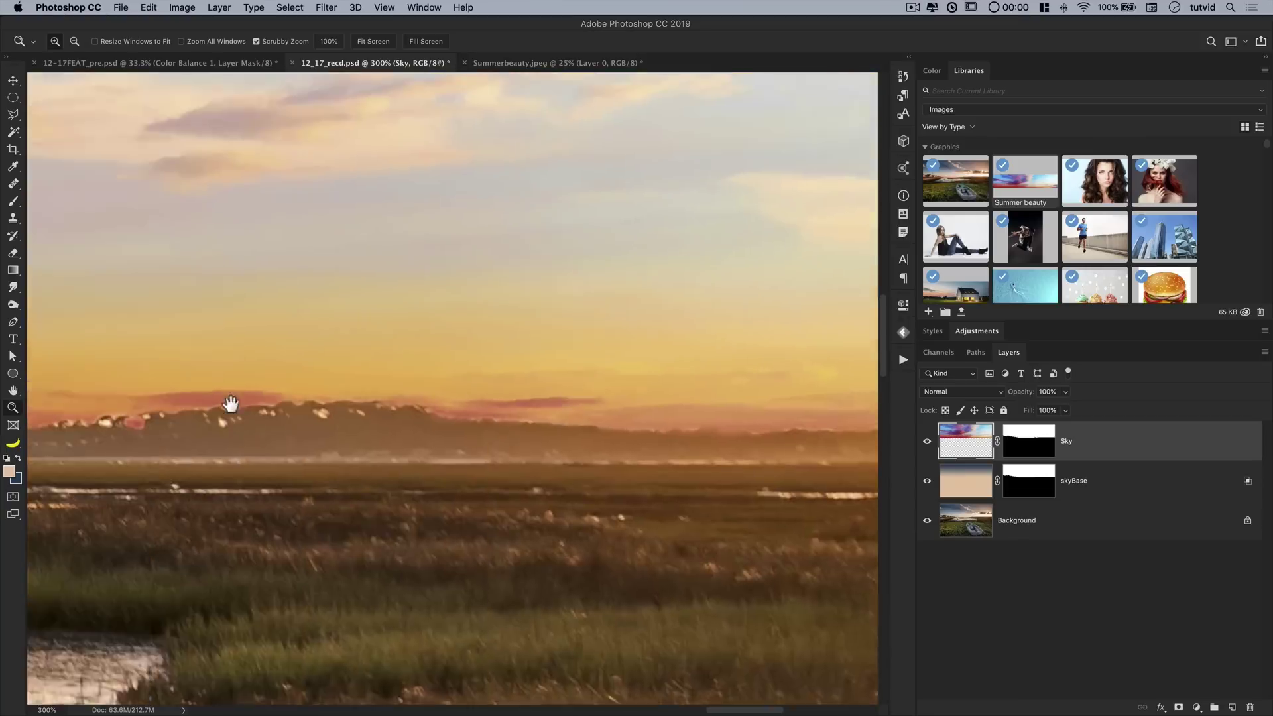
left_click_drag(728, 324, 677, 308)
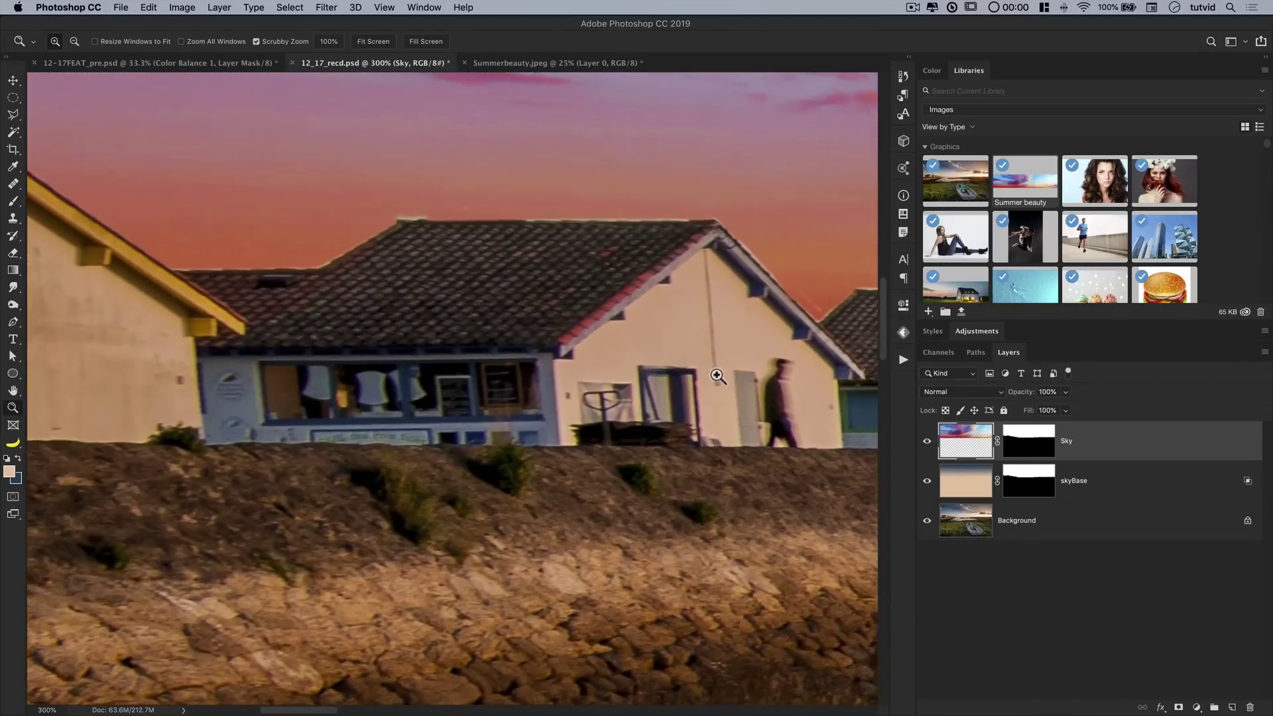
left_click(1029, 446)
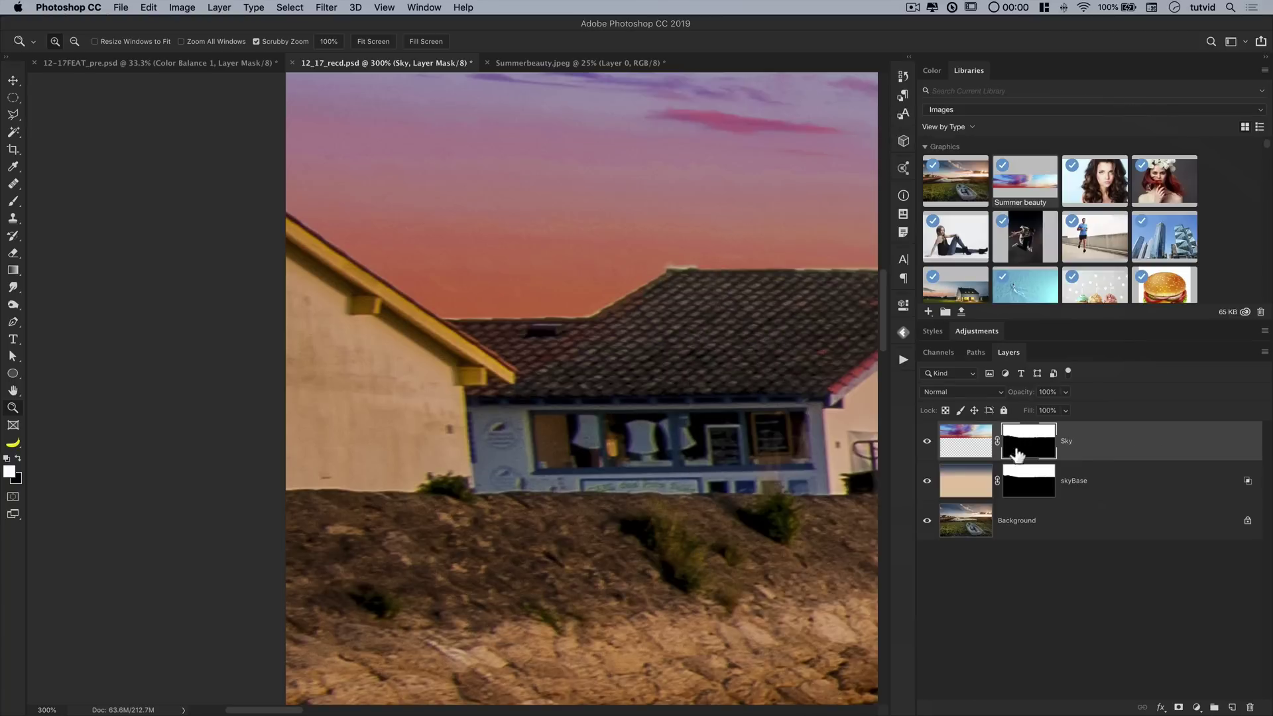
Step: Zoom in on the roof edge and size the Brush on the Sky mask to about 80 px
left_click(438, 360)
key("b")
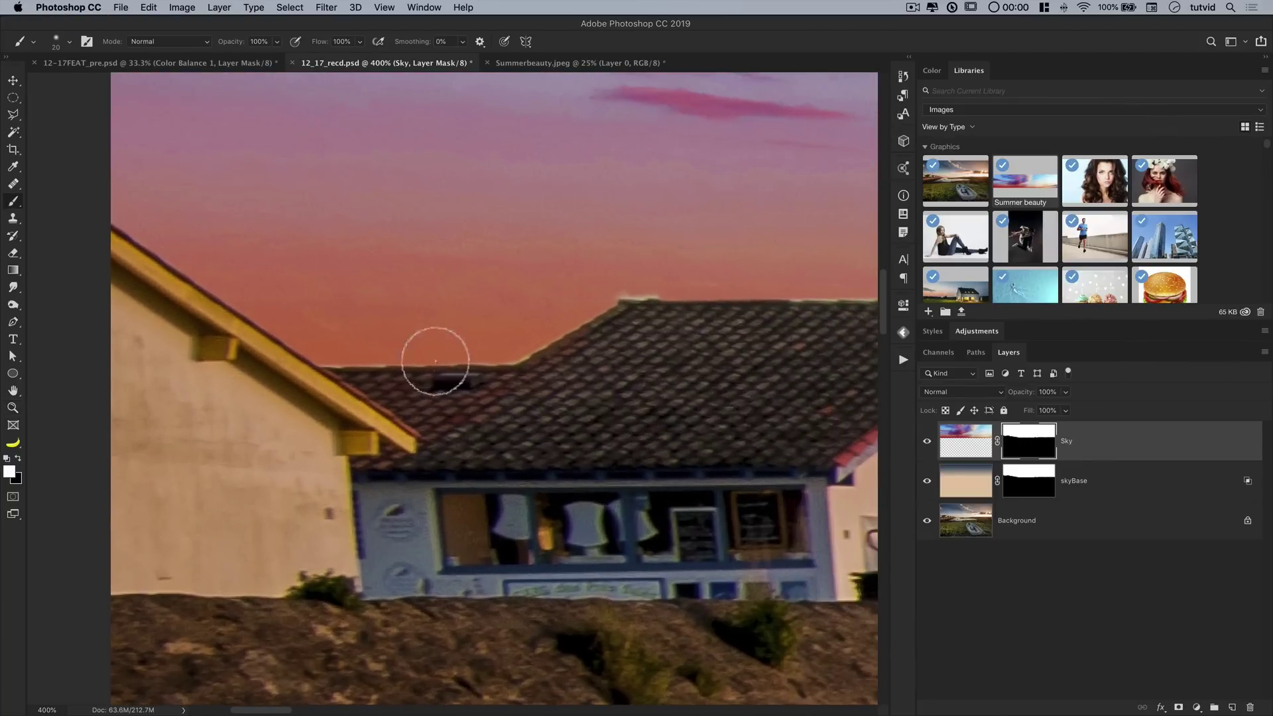
scroll(511, 353, "right", 10)
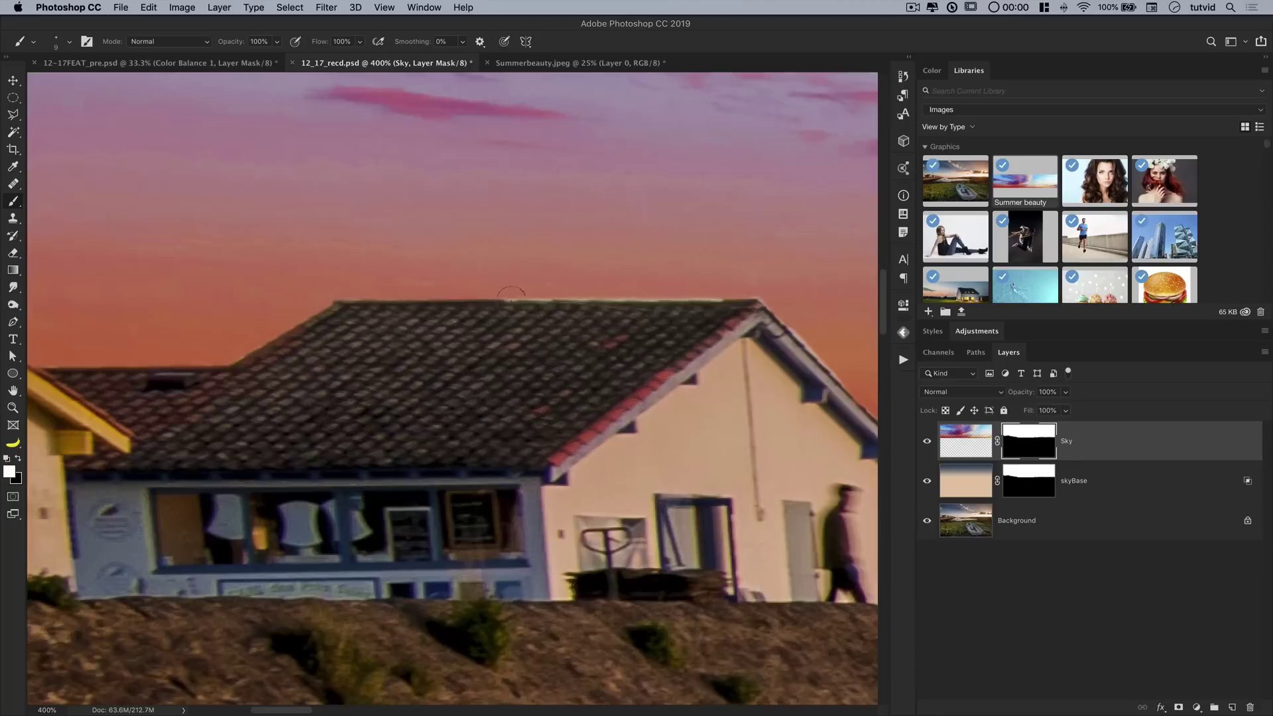
key("bracketleft")
key("bracketleft")
scroll(746, 456, "right", 5)
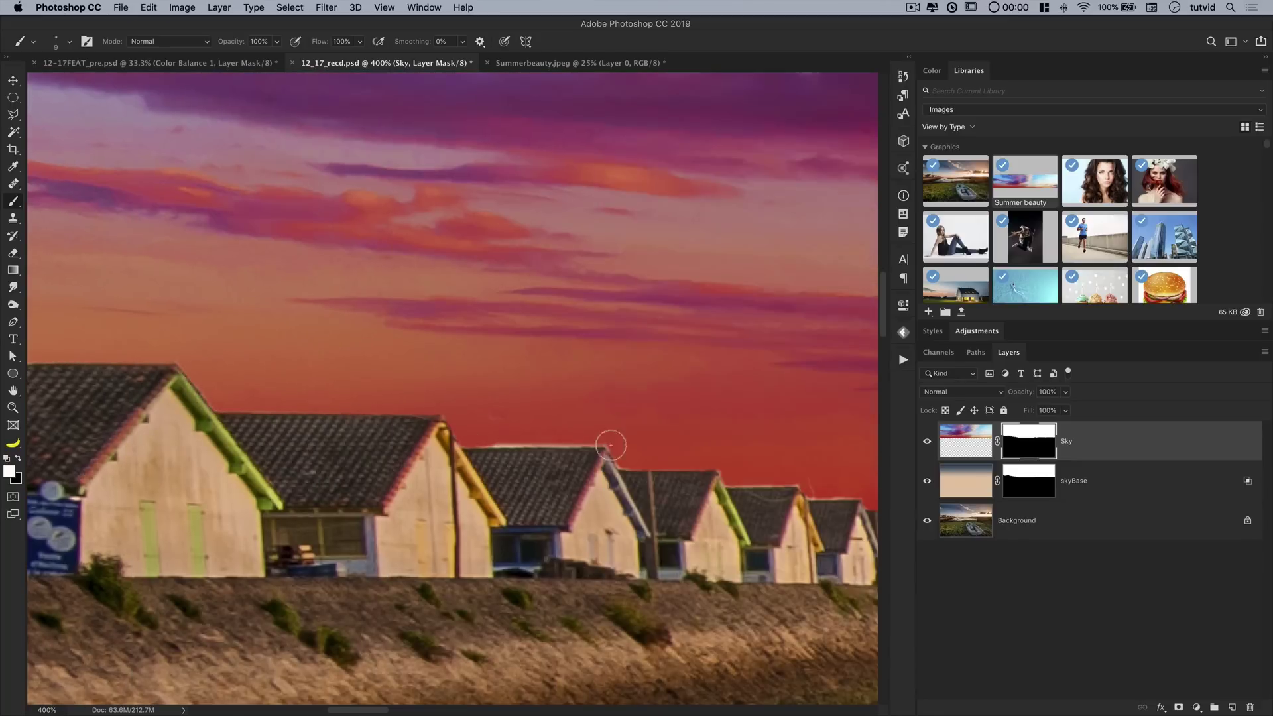
scroll(722, 475, "right", 6)
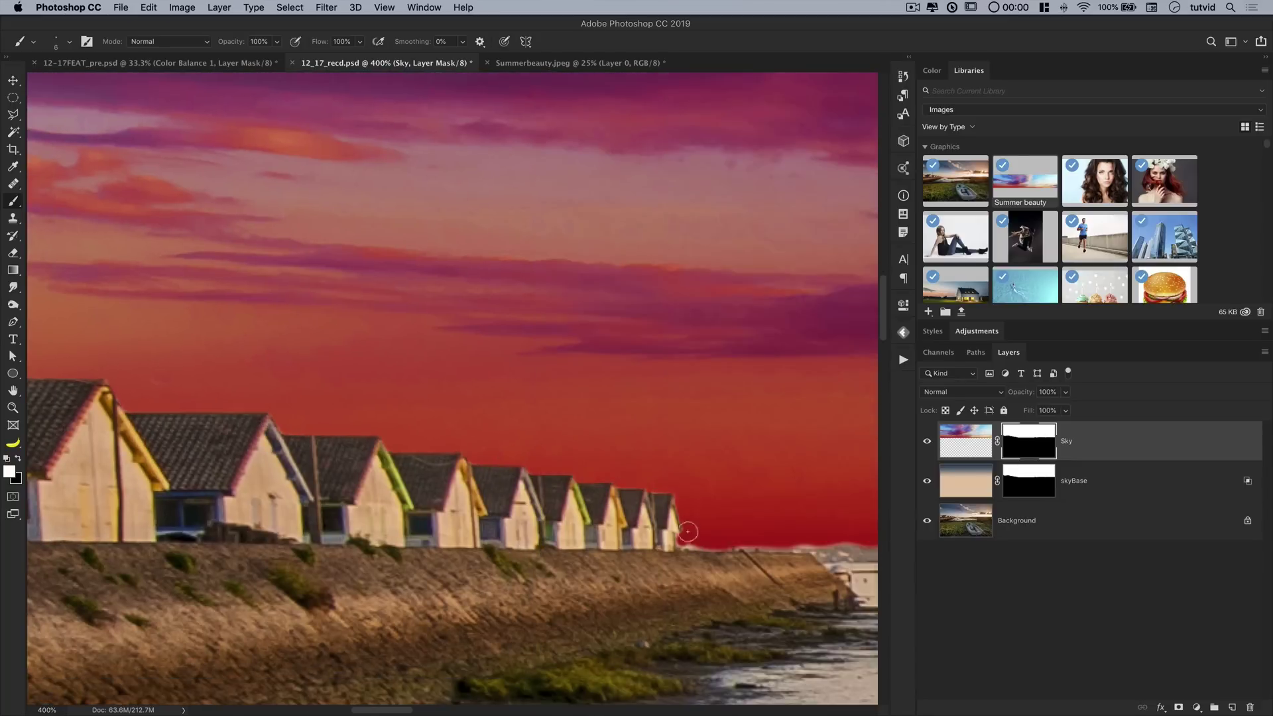
key("bracketright")
key("bracketright")
scroll(683, 530, "right", 3)
key("bracketright")
key("bracketright")
key("bracketright")
key("bracketright")
key("bracketright")
key("bracketright")
key("bracketright")
key("bracketright")
key("bracketright")
key("bracketright")
key("bracketright")
key("bracketright")
scroll(474, 375, "right", 8)
scroll(474, 375, "down", 2)
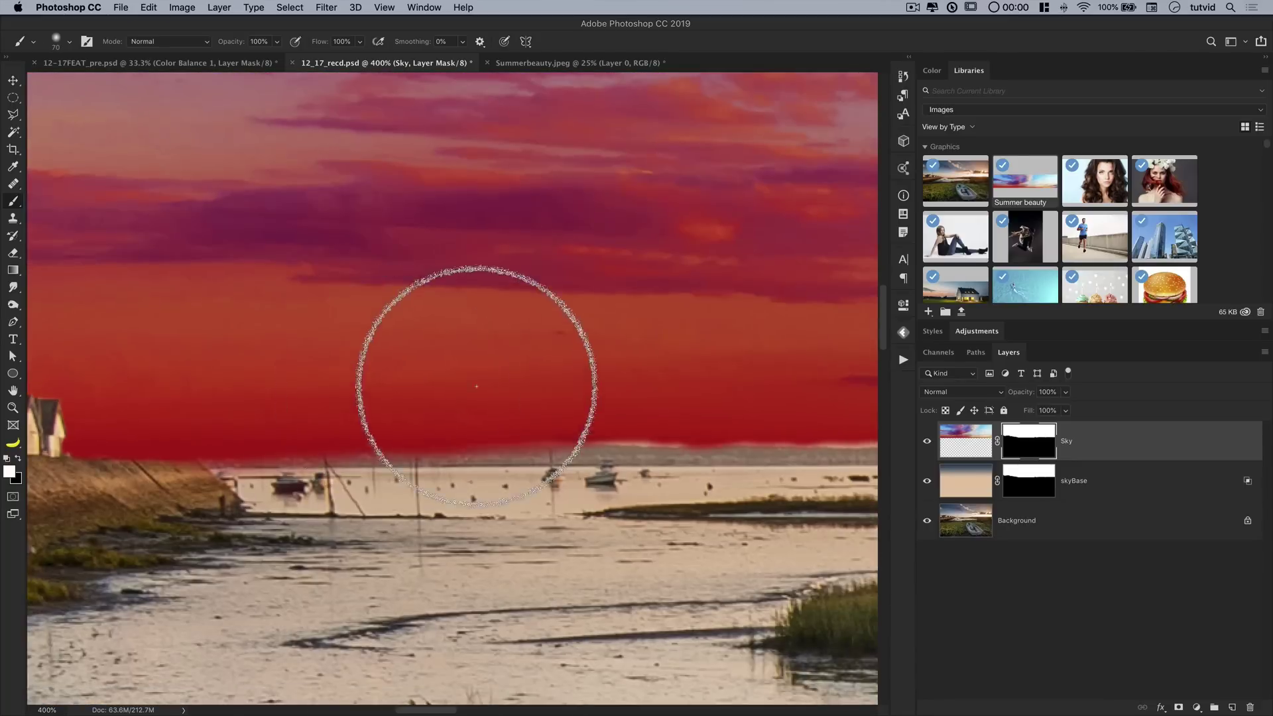
key("bracketleft")
key("bracketleft")
key("bracketleft")
key("bracketleft")
key("bracketleft")
key("bracketleft")
key("bracketright")
key("bracketright")
key("bracketright")
key("bracketright")
Step: Paint away the red band along the horizon and left sky, then fit the whole image on screen
scroll(361, 241, "down", 3)
scroll(361, 241, "right", 4)
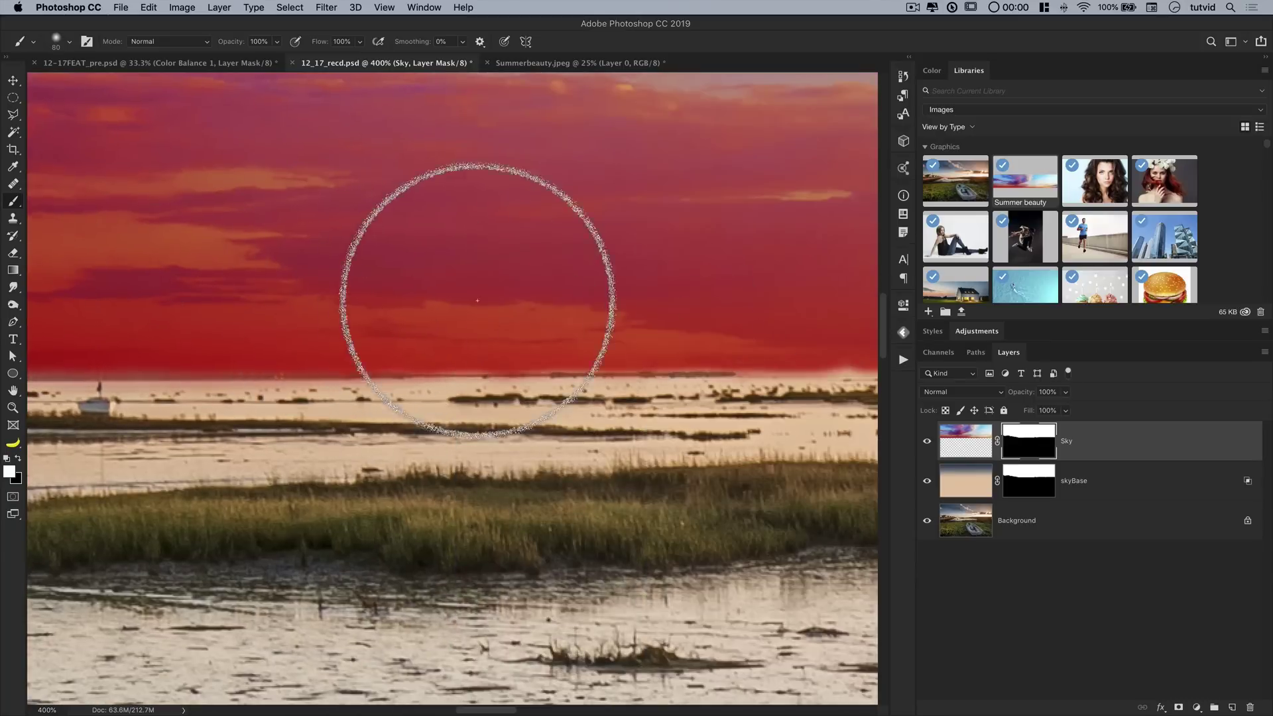
scroll(547, 290, "right", 1)
key("bracketright")
key("bracketright")
key("bracketright")
key("bracketright")
key("bracketright")
key("bracketright")
key("bracketright")
scroll(554, 241, "down", 2)
mouse_move(554, 241)
left_mouse_down()
mouse_move(355, 247)
mouse_move(355, 284)
mouse_move(648, 262)
left_mouse_up()
key("bracketleft")
key("bracketleft")
scroll(275, 326, "down", 2)
mouse_move(276, 326)
left_mouse_down()
mouse_move(482, 264)
mouse_move(568, 284)
left_mouse_up()
scroll(648, 242, "down", 2)
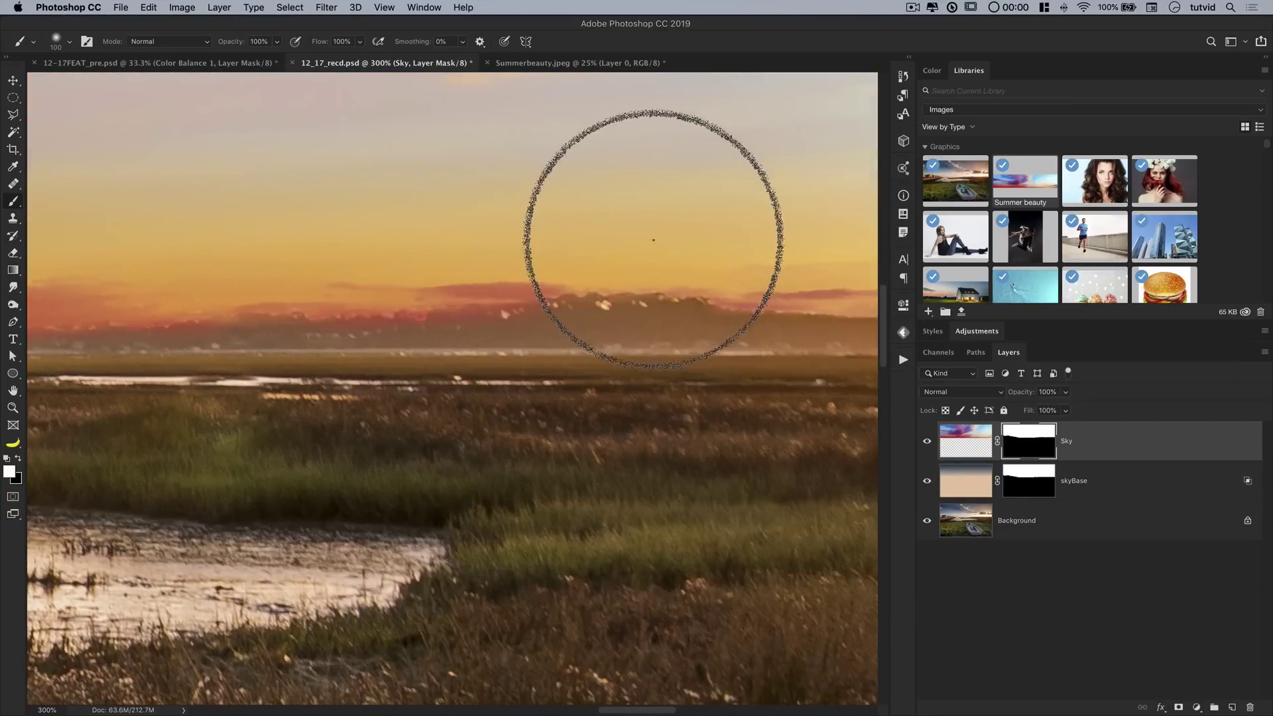
scroll(578, 240, "right", 3)
key("bracketleft")
scroll(577, 261, "down", 3)
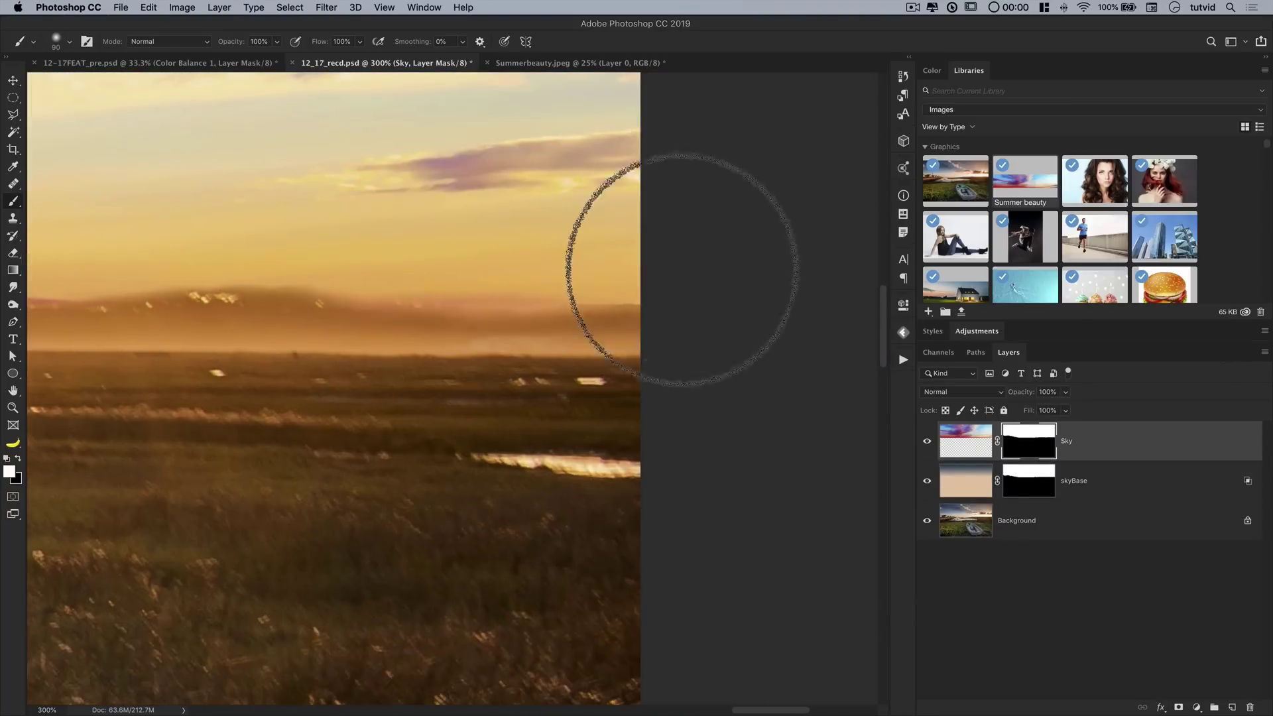
key("super+0")
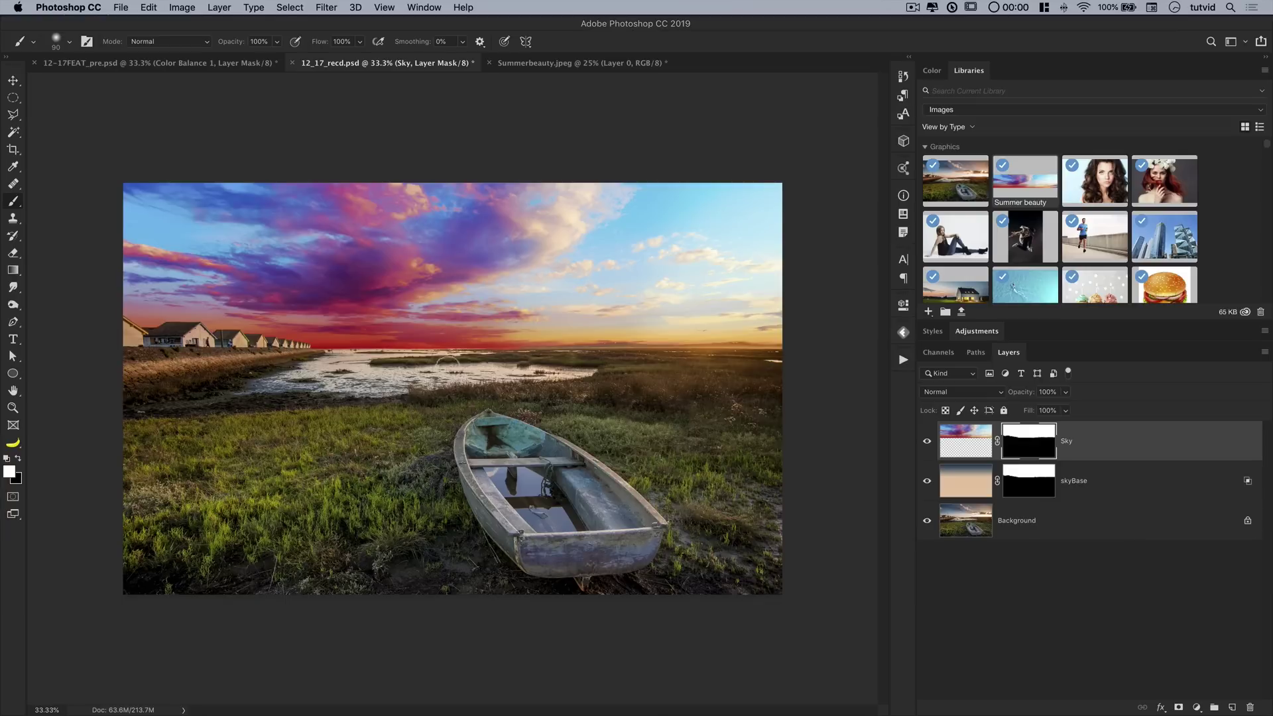
Step: Set the Sky layer's blend mode to Hard Light, then hide it and select skyBase
left_click(965, 441)
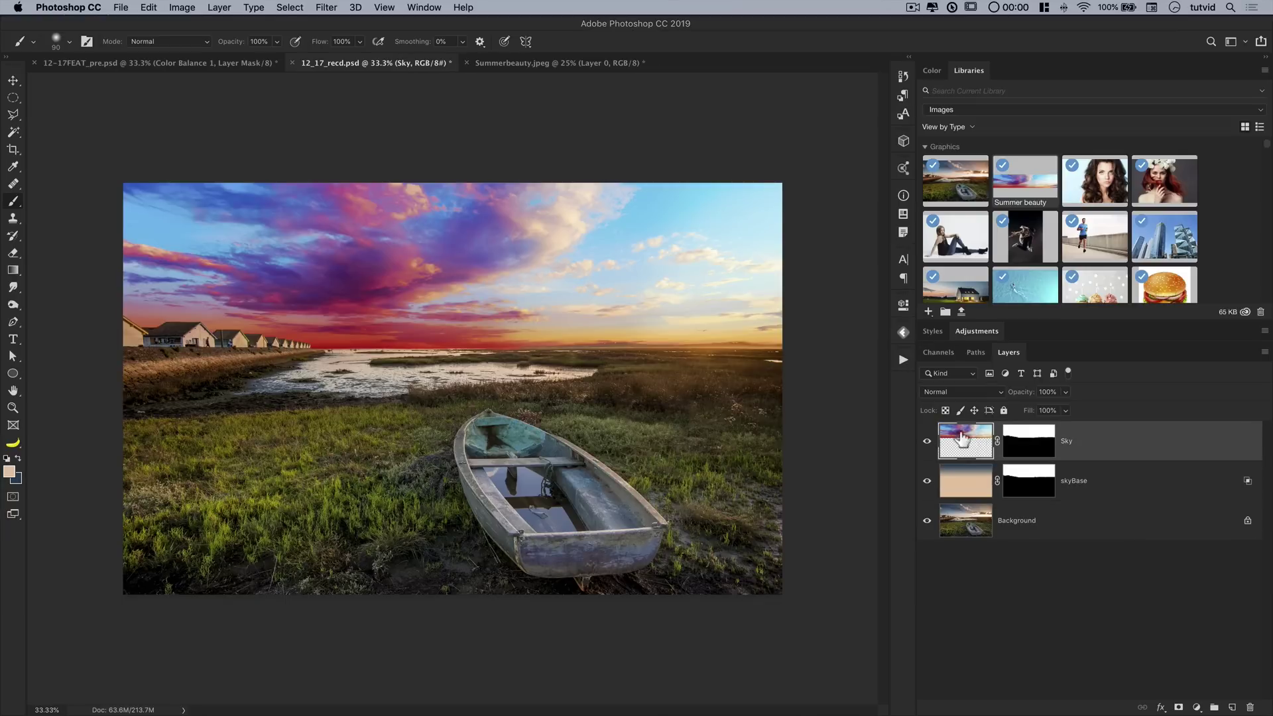
left_click(969, 392)
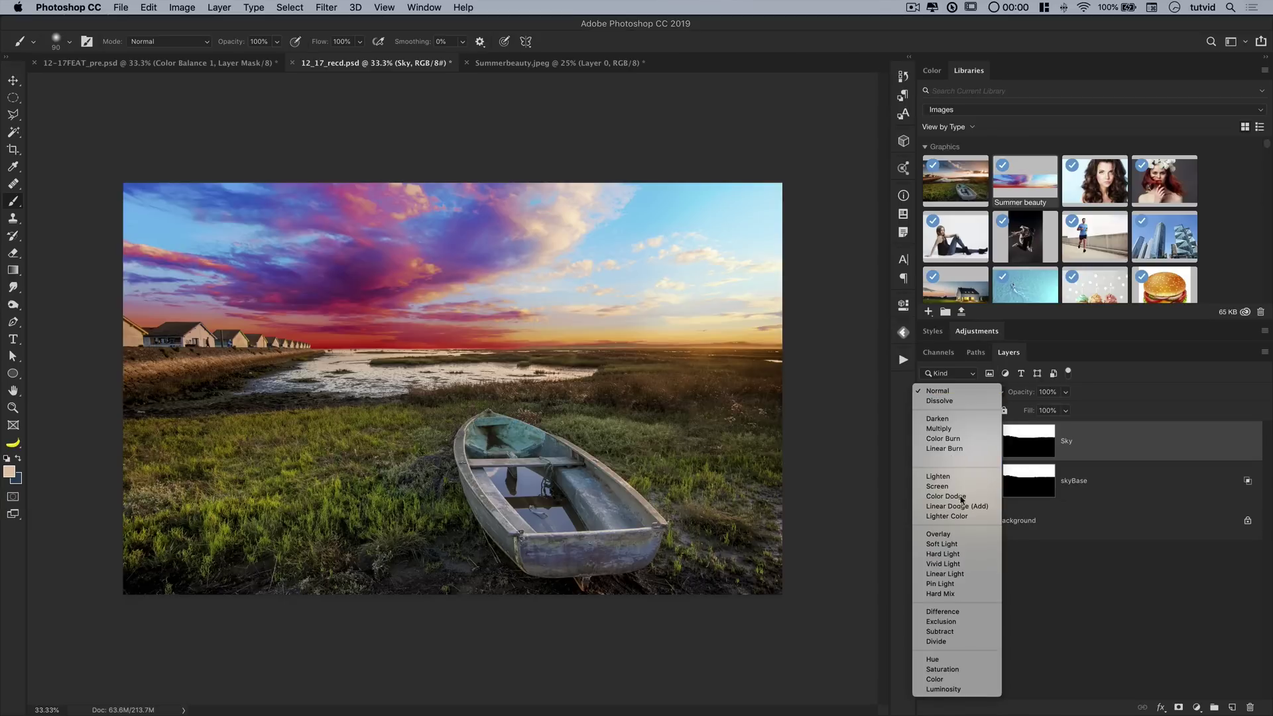
left_click(947, 553)
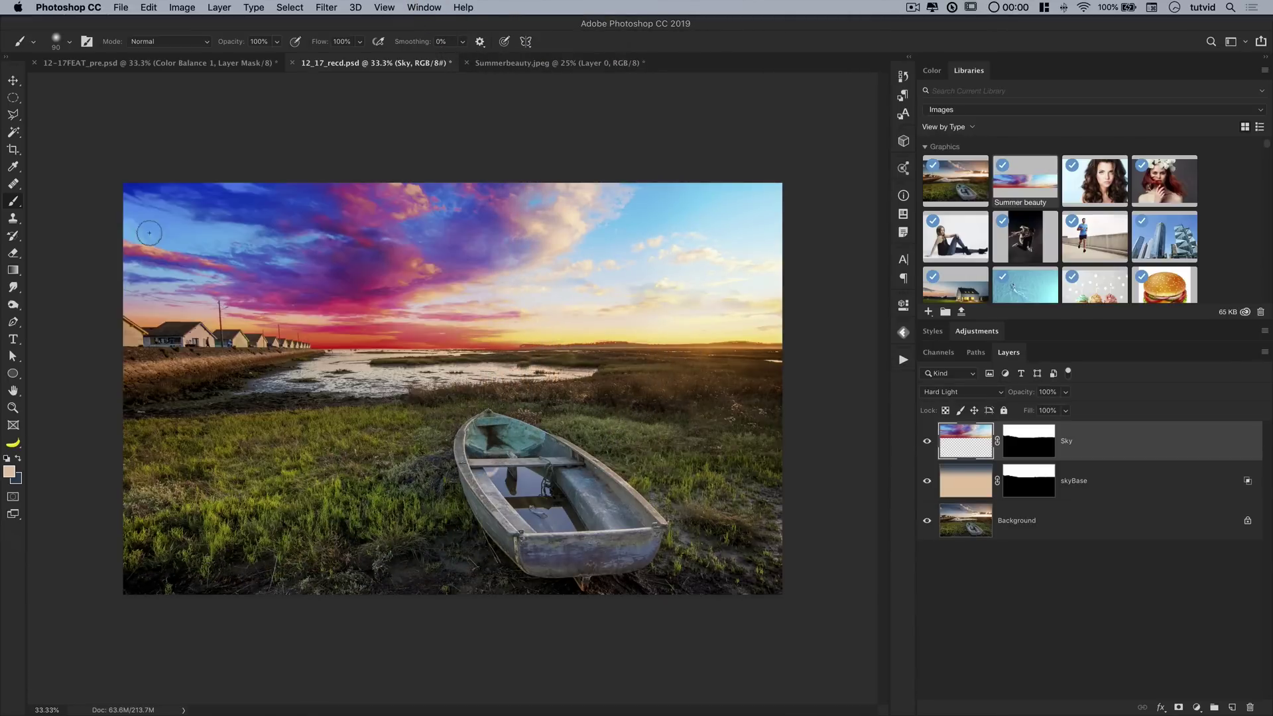
left_click(927, 442)
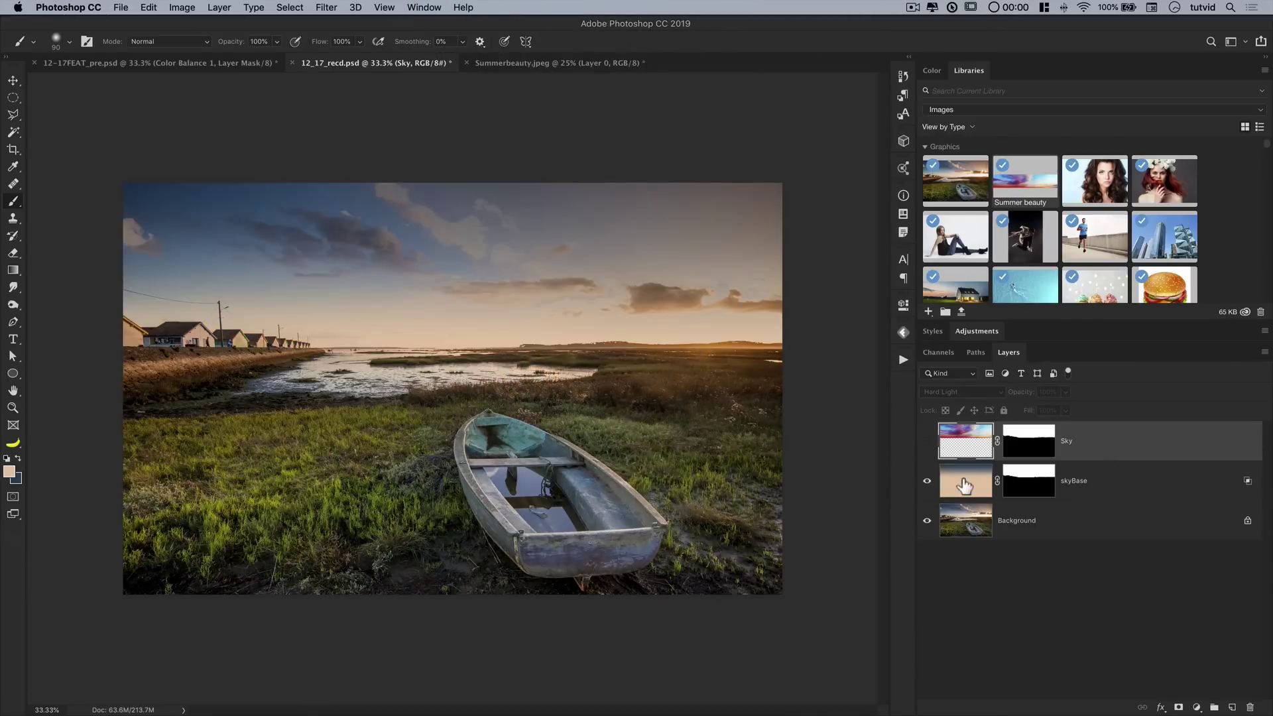
left_click(966, 485)
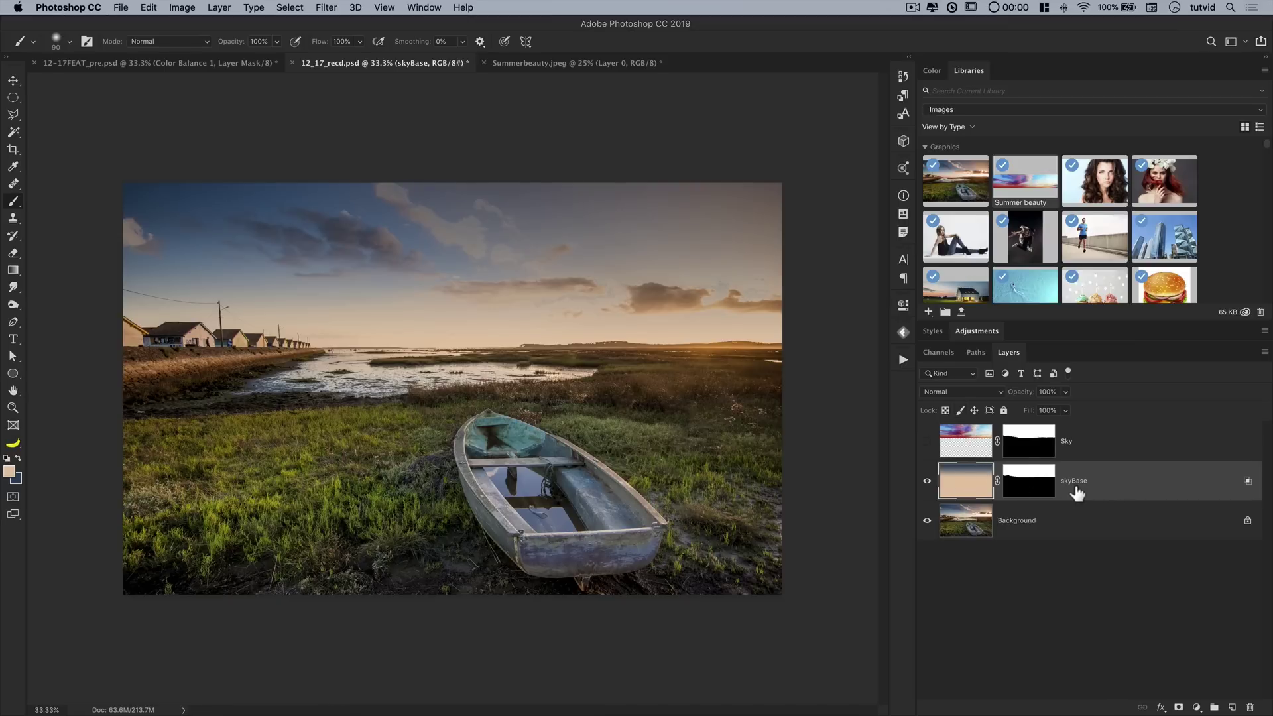
Step: Duplicate skyBase, clear its blending, and paint its mask black to reveal the utility pole and wire
key("super+j")
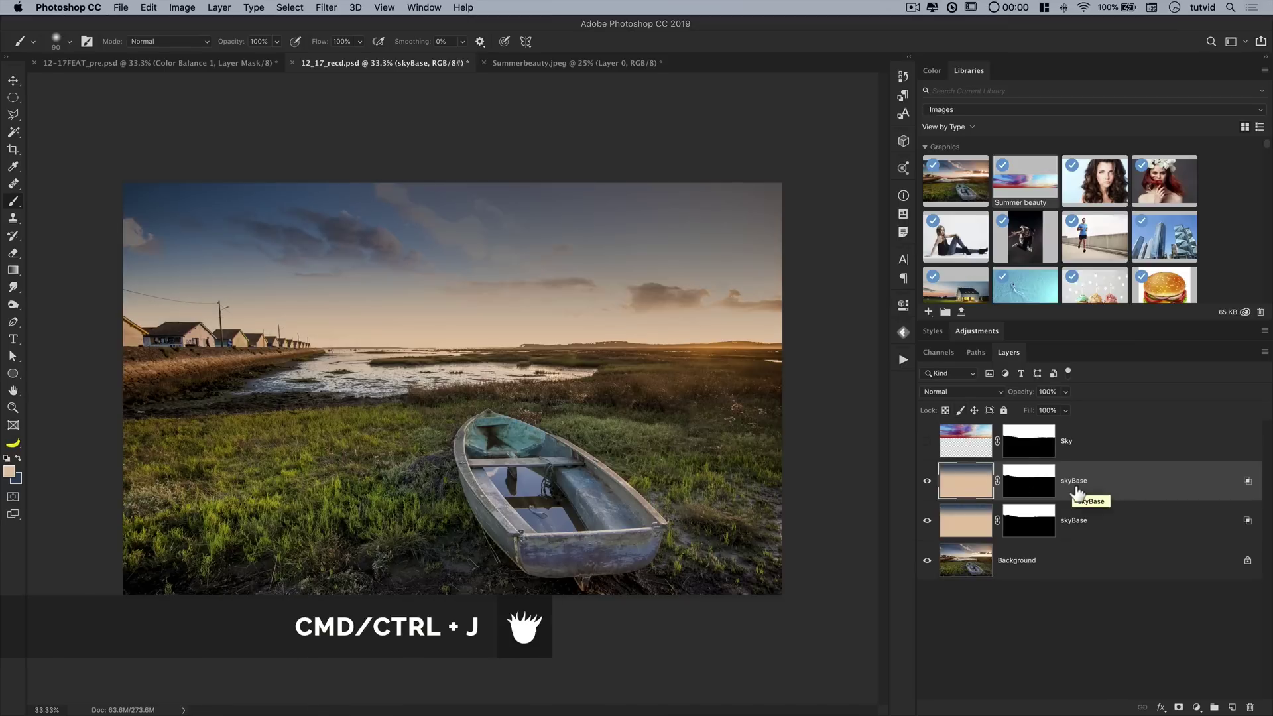
right_click(1147, 482)
left_click(1028, 463)
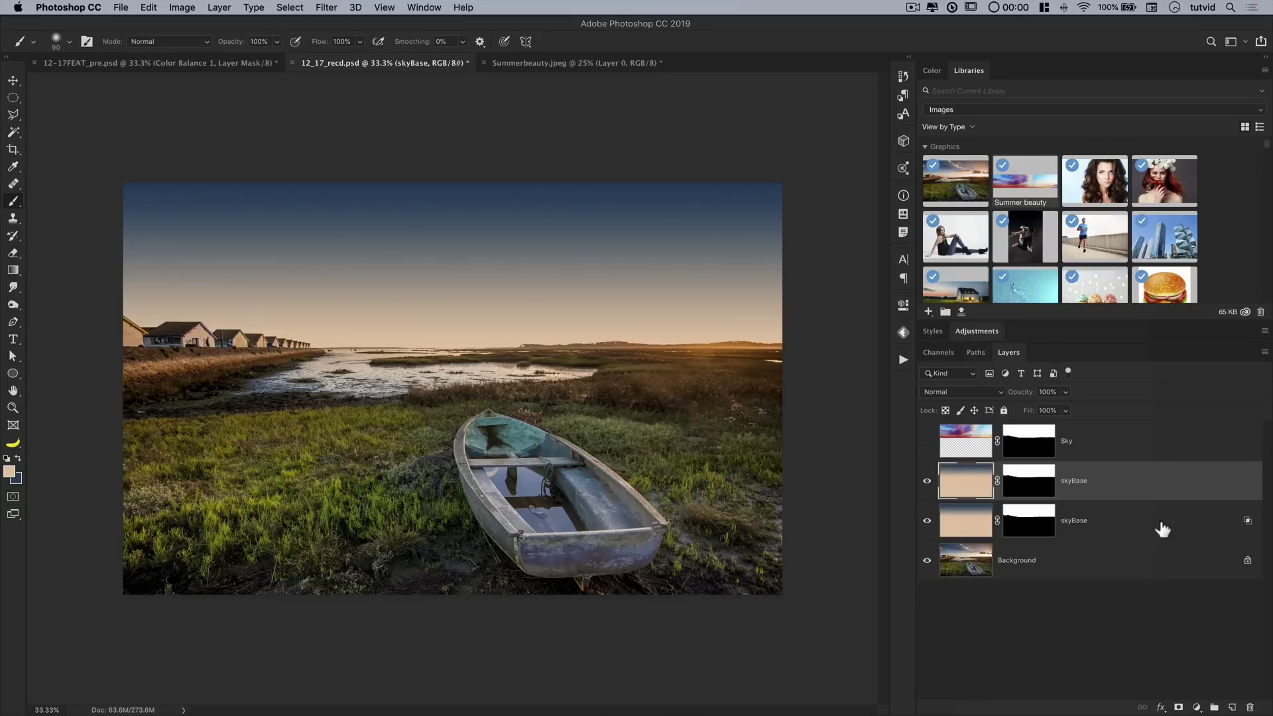
left_click(1019, 484)
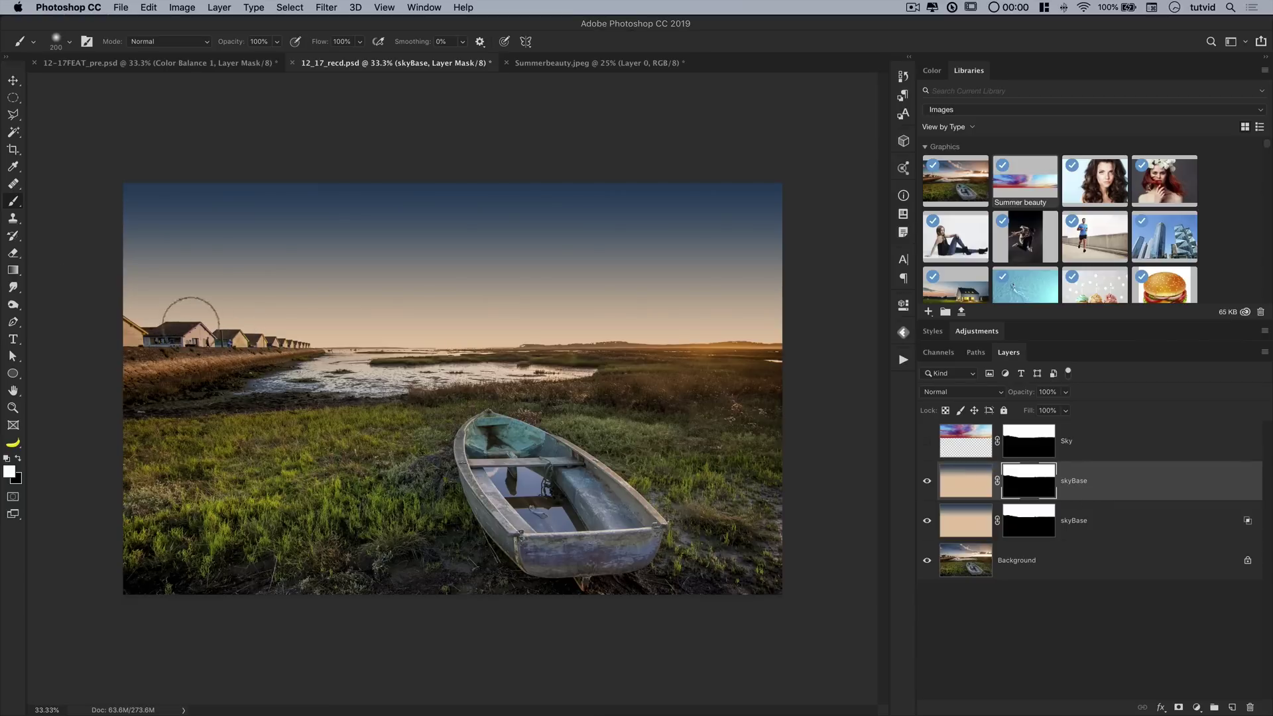
key("bracketright")
key("bracketright")
key("bracketright")
key("bracketright")
key("bracketright")
key("bracketright")
key("bracketright")
key("x")
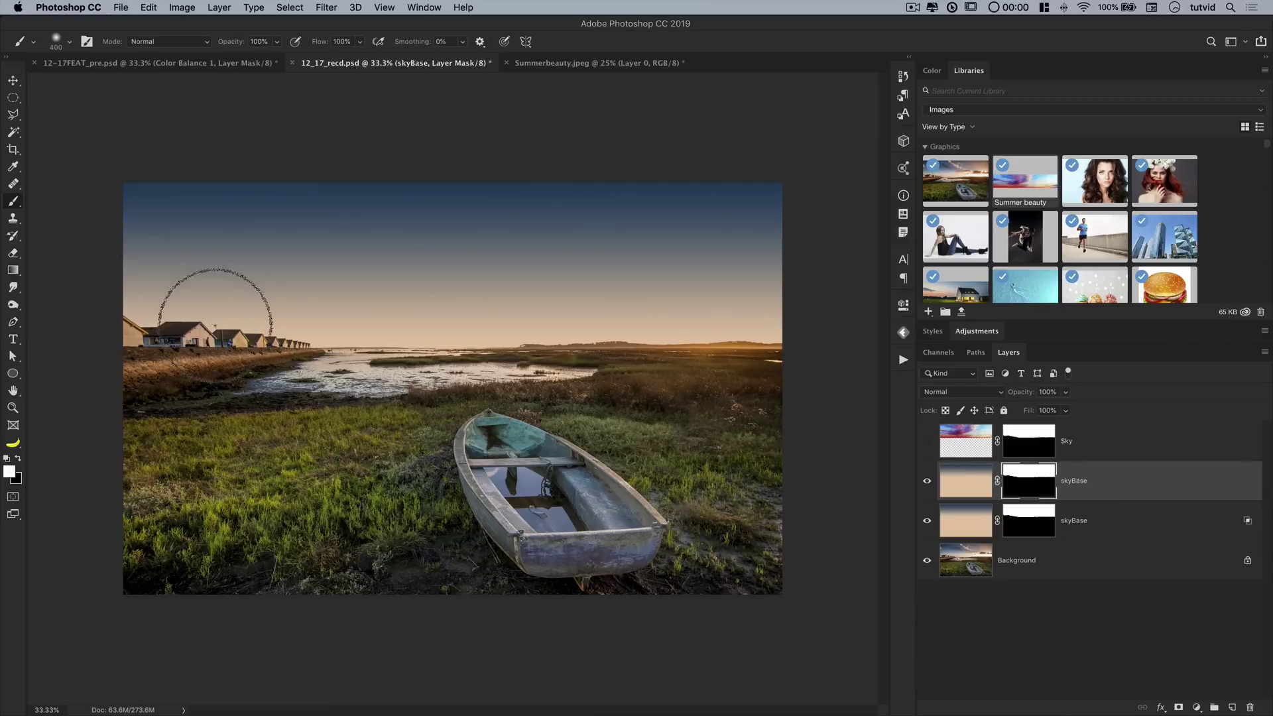
mouse_move(156, 302)
left_mouse_down()
mouse_move(230, 293)
mouse_move(269, 336)
mouse_move(293, 334)
left_mouse_up()
key("bracketright")
key("bracketright")
key("bracketright")
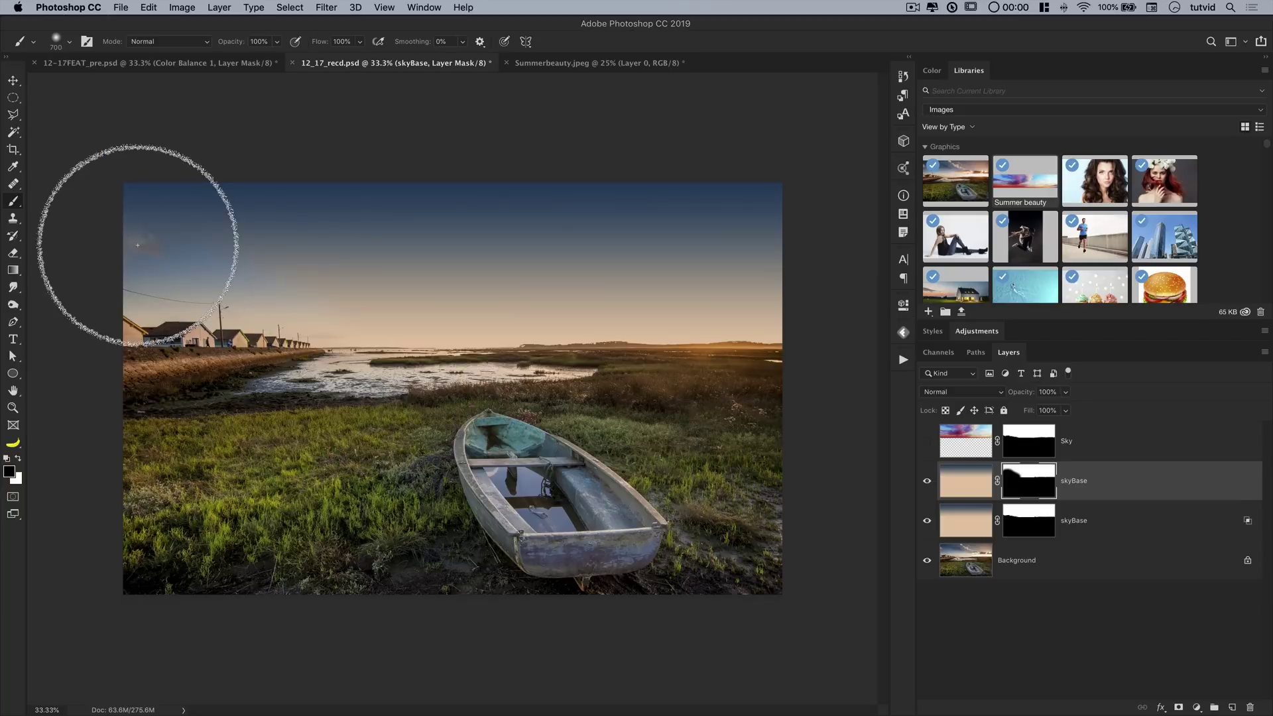
key("x")
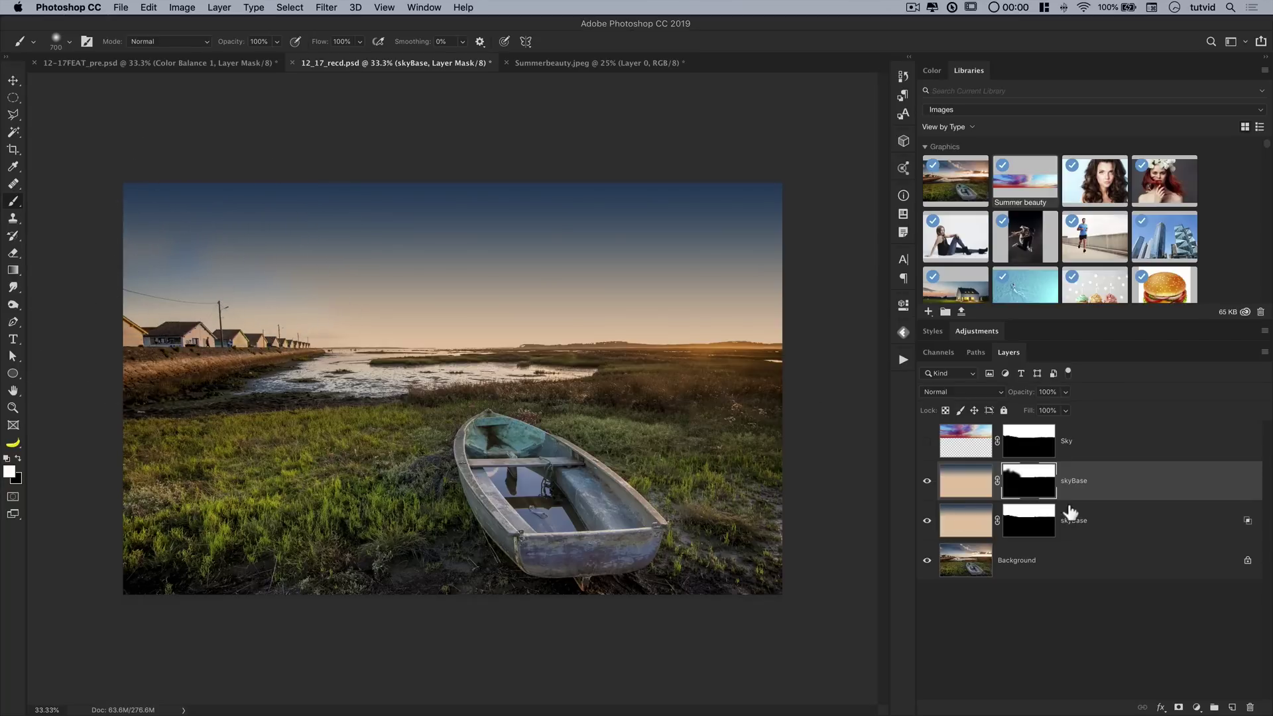
Step: Show the Sky layer again, compare with skyBase on and off, and select Sky with the Move tool
left_click(927, 441)
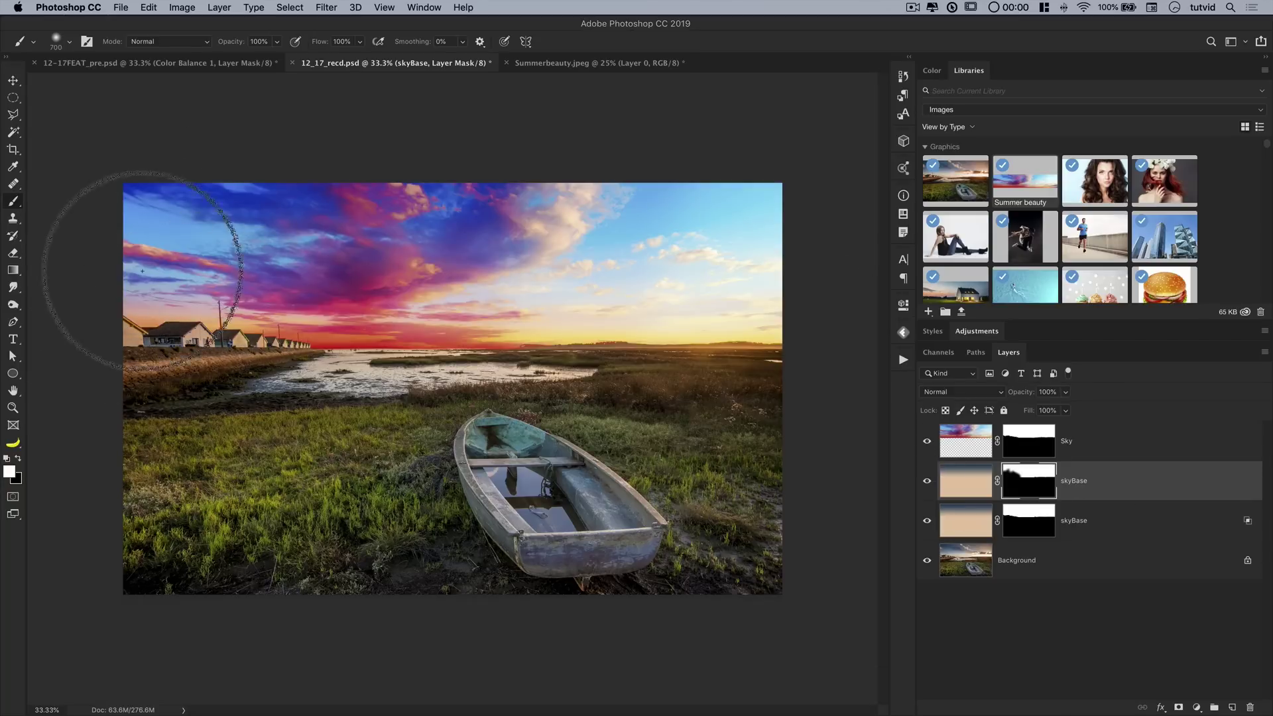
left_click(928, 481)
left_click(928, 482)
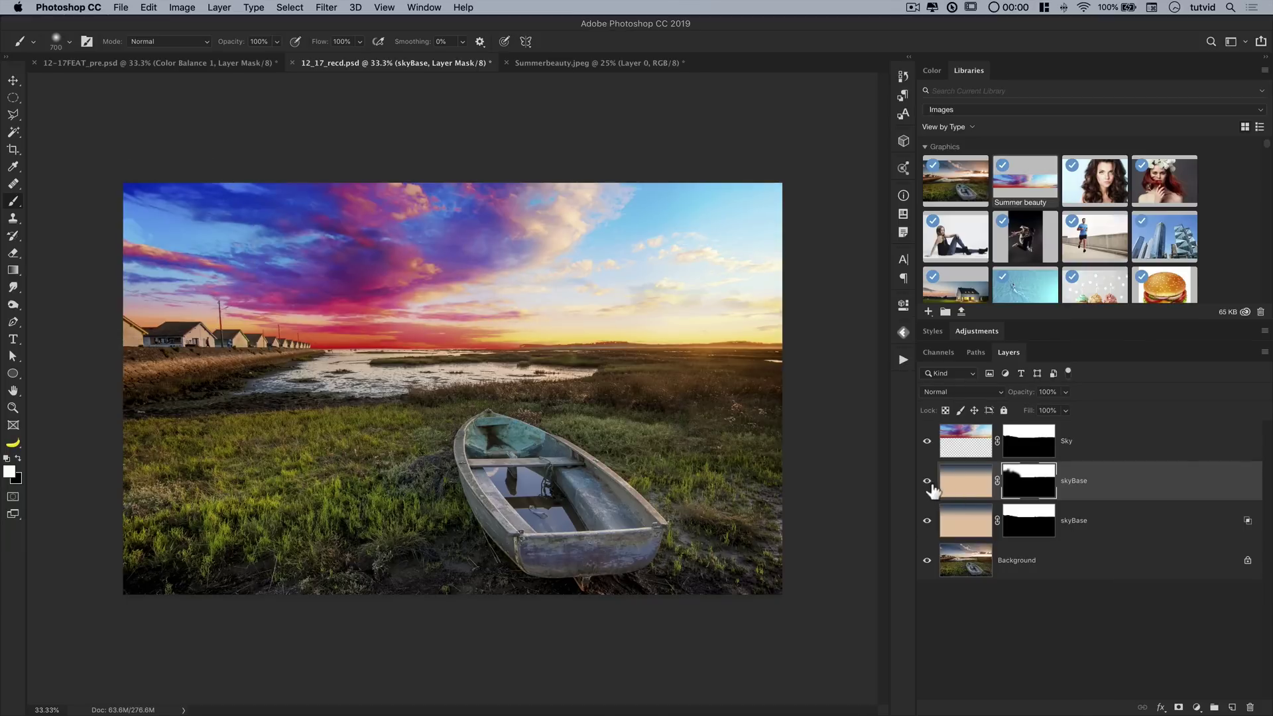
left_click(928, 482)
left_click(928, 482)
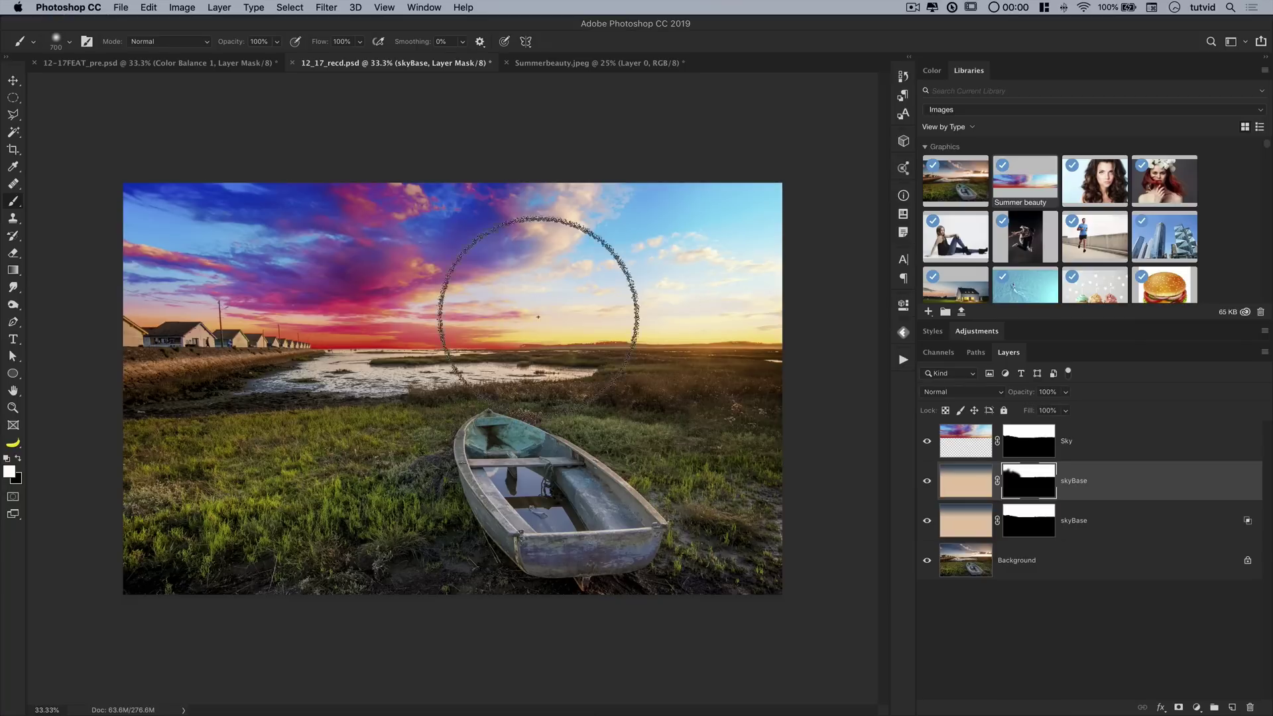
key("v")
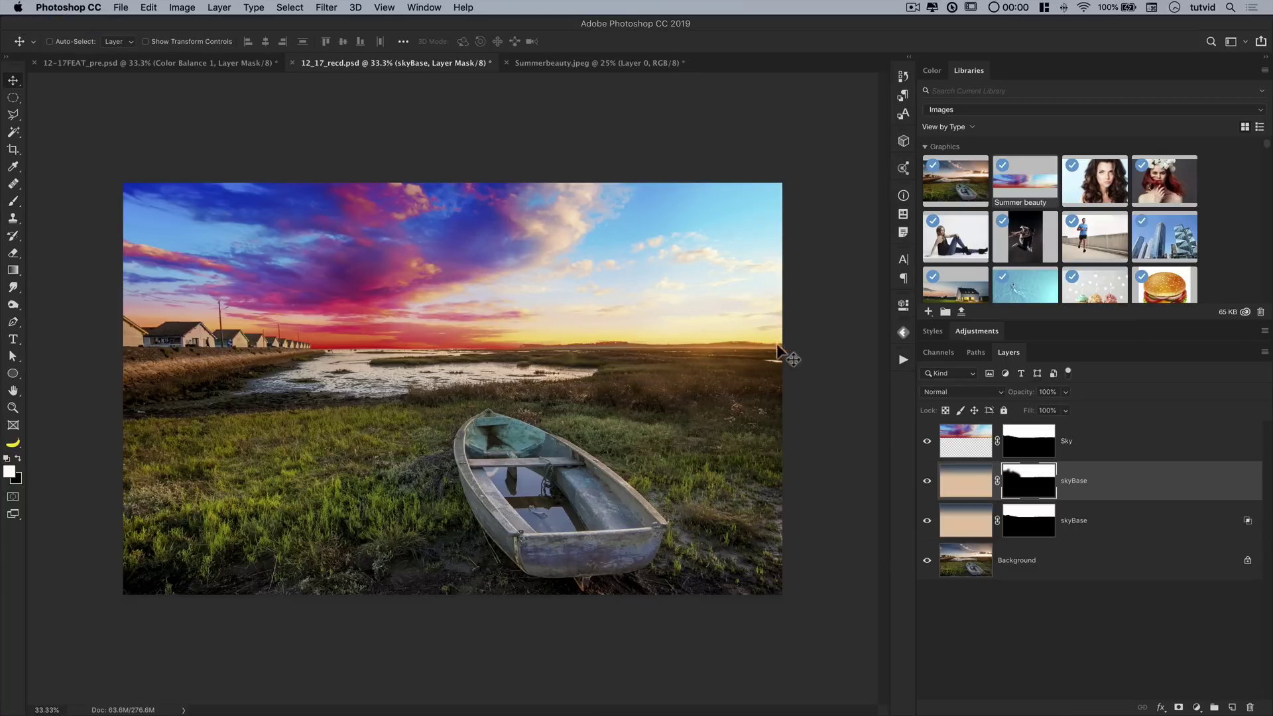
left_click(973, 432)
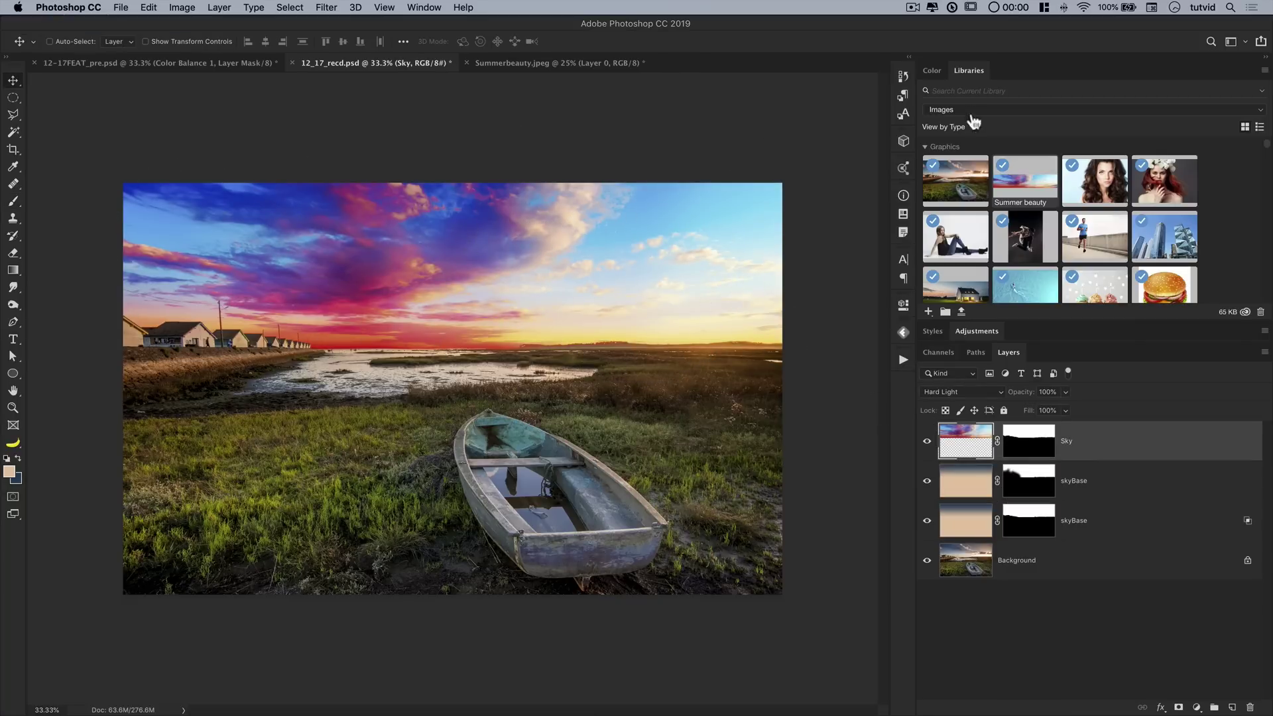
Step: Add a Levels layer clipped to Sky with output levels lowered to 13 and 231
left_click(975, 72)
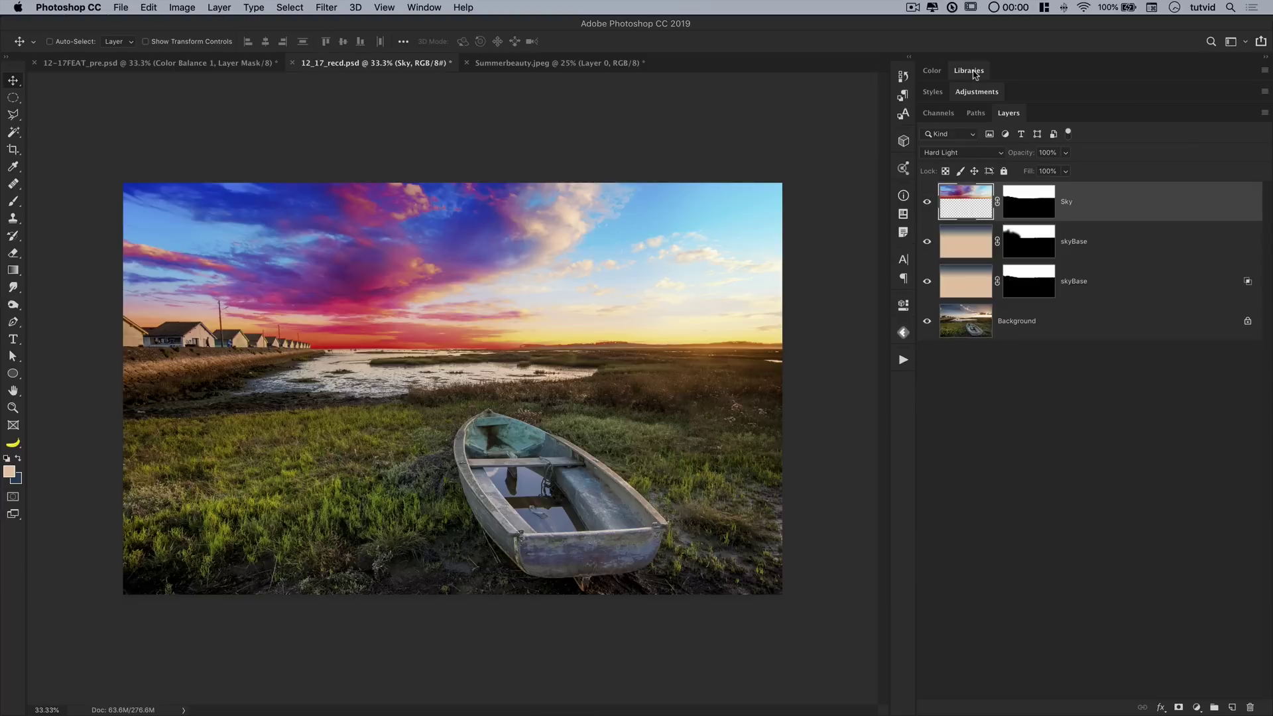
left_click(983, 93)
left_click_drag(1047, 458, 1042, 185)
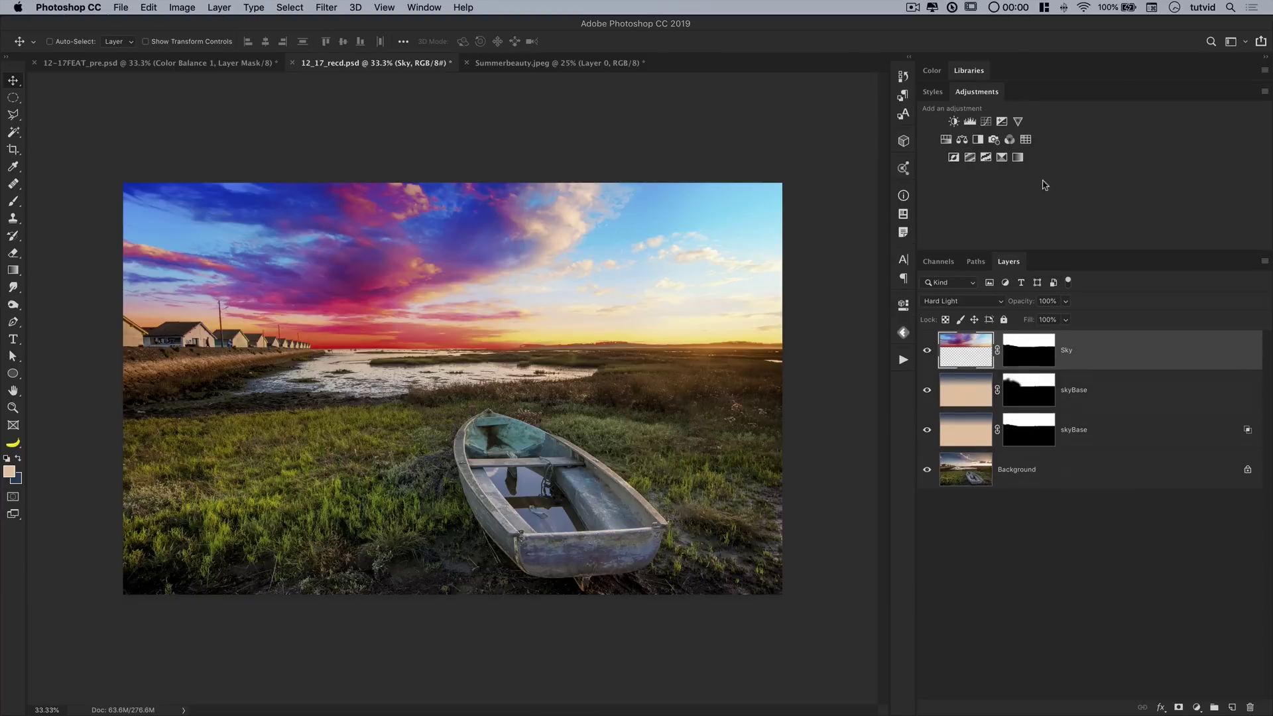
left_click(970, 122)
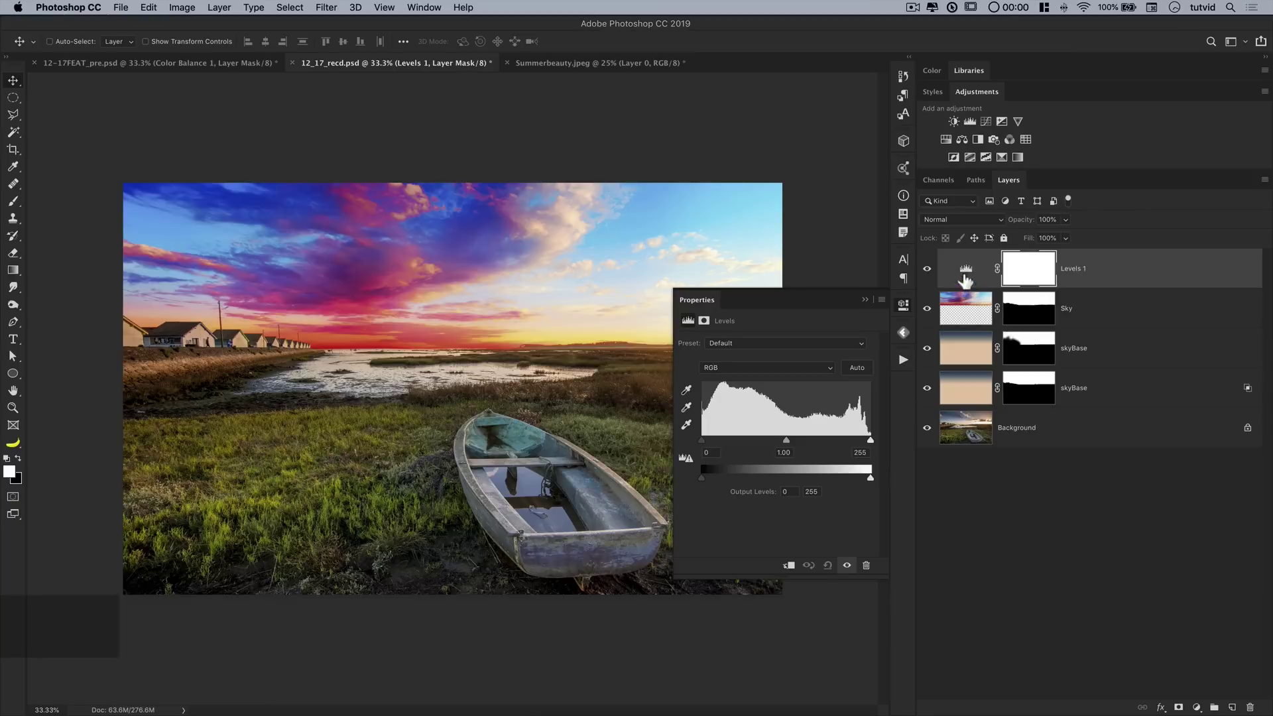
key("super+alt+g")
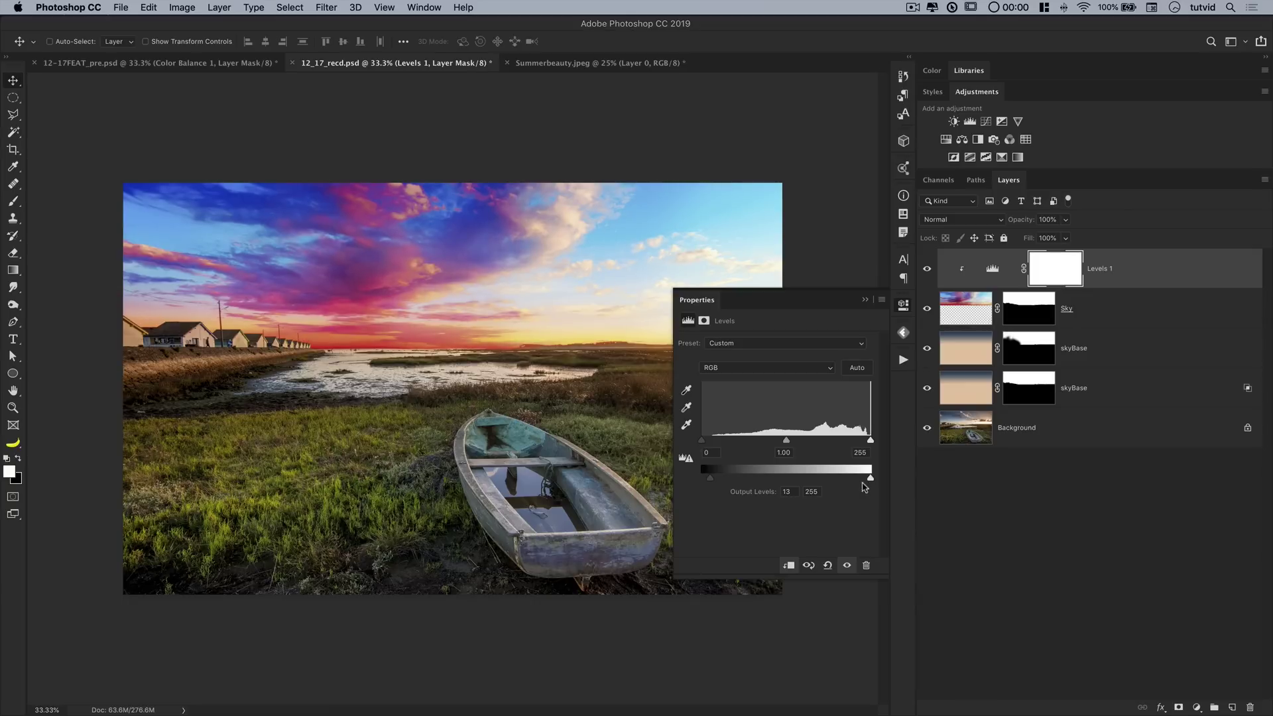
left_click_drag(870, 482, 857, 482)
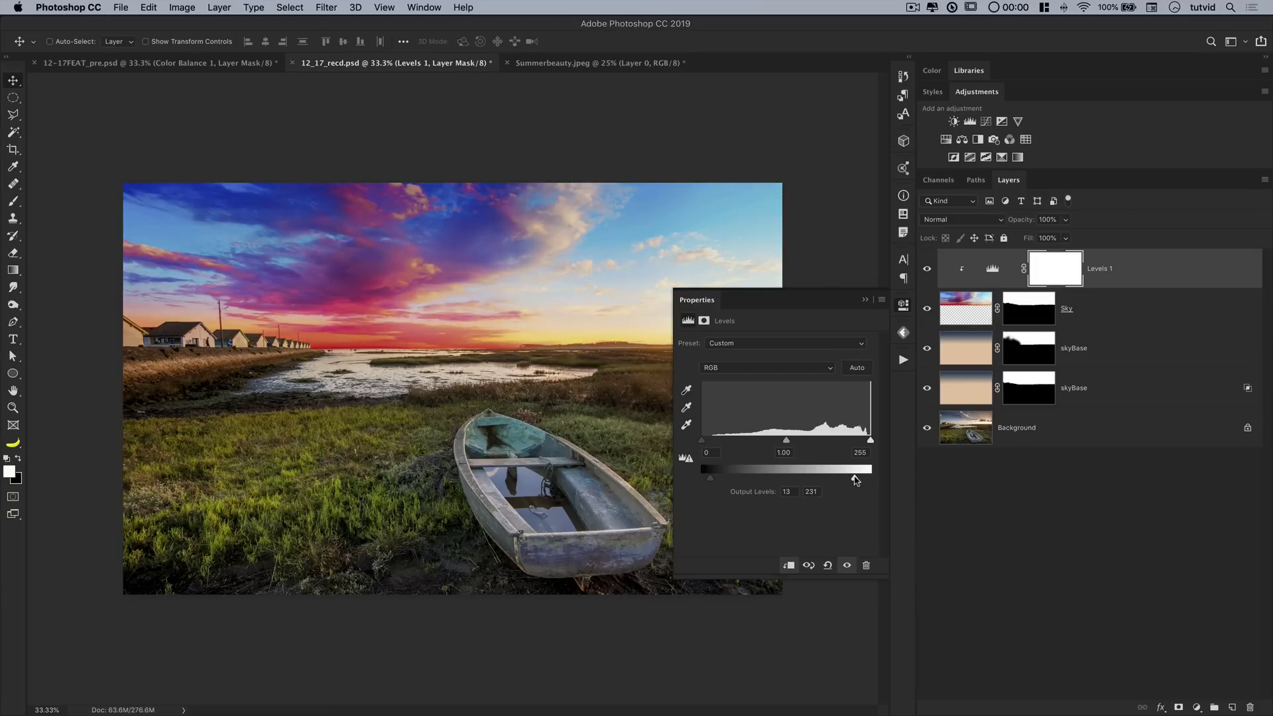
left_click(903, 306)
Step: Toggle Levels 1 off and on to compare, leaving it on and selected
left_click(929, 269)
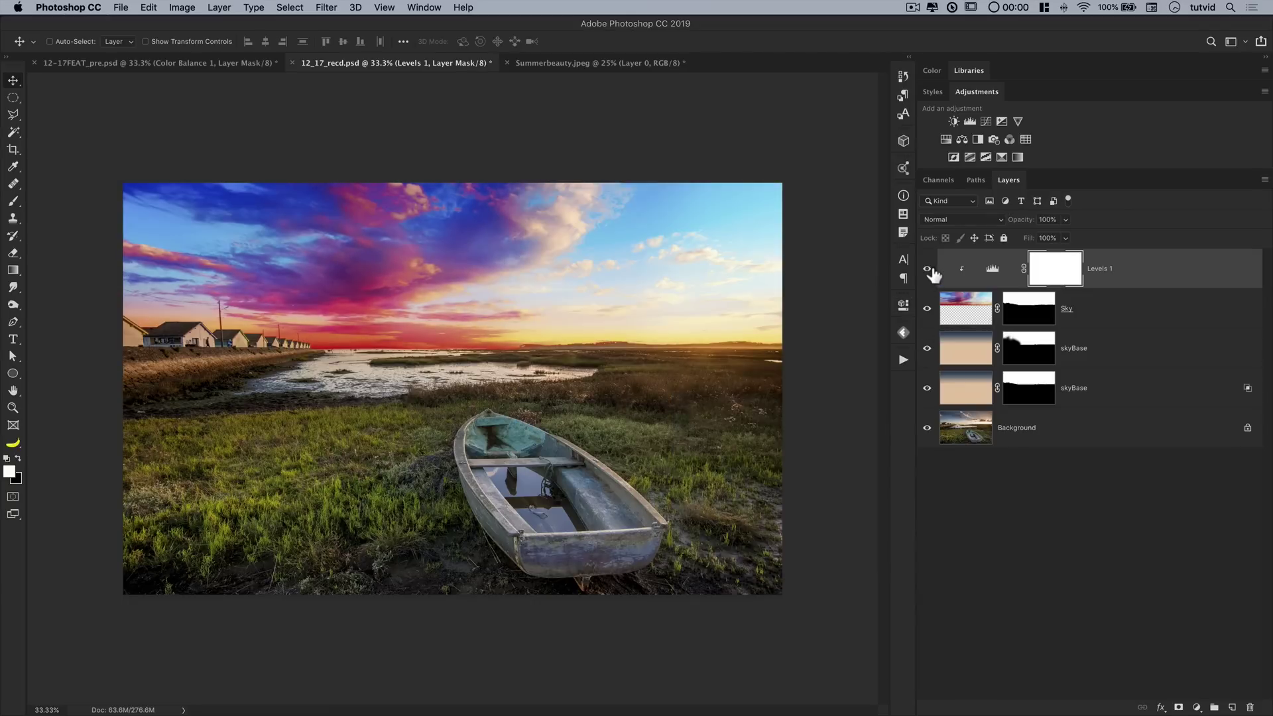
left_click(928, 269)
left_click(928, 269)
left_click(928, 269)
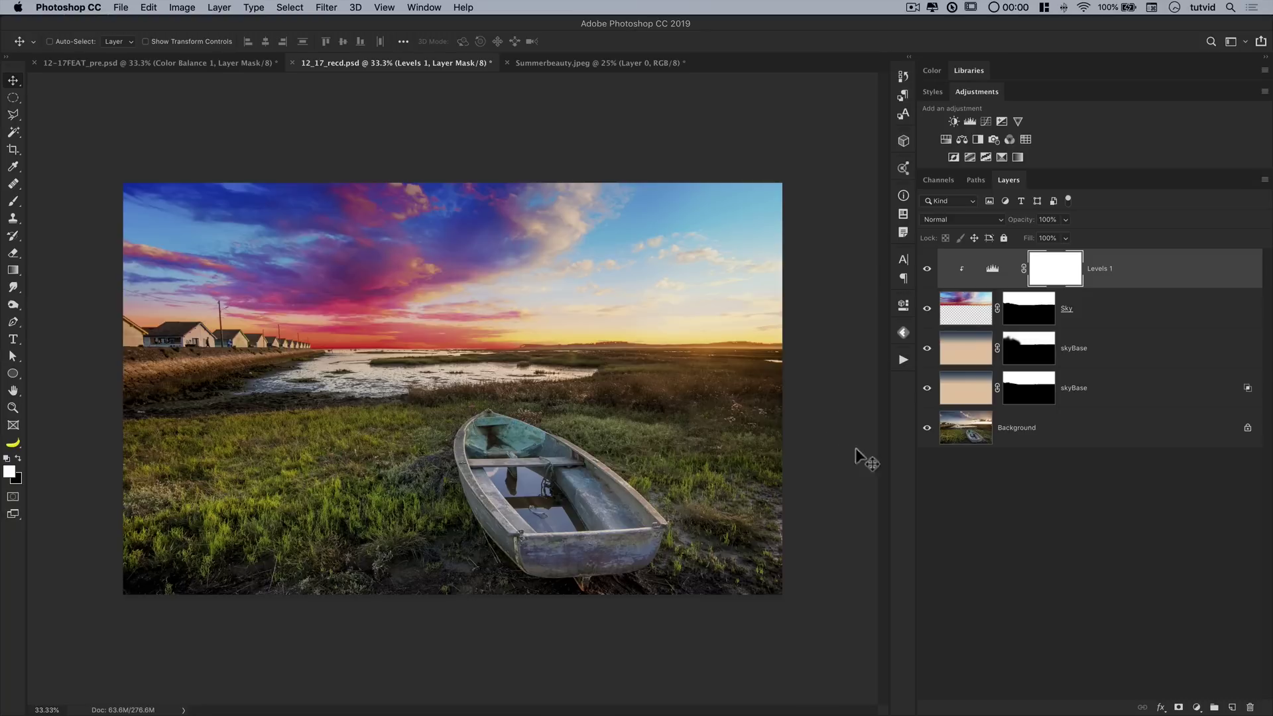
left_click(993, 269)
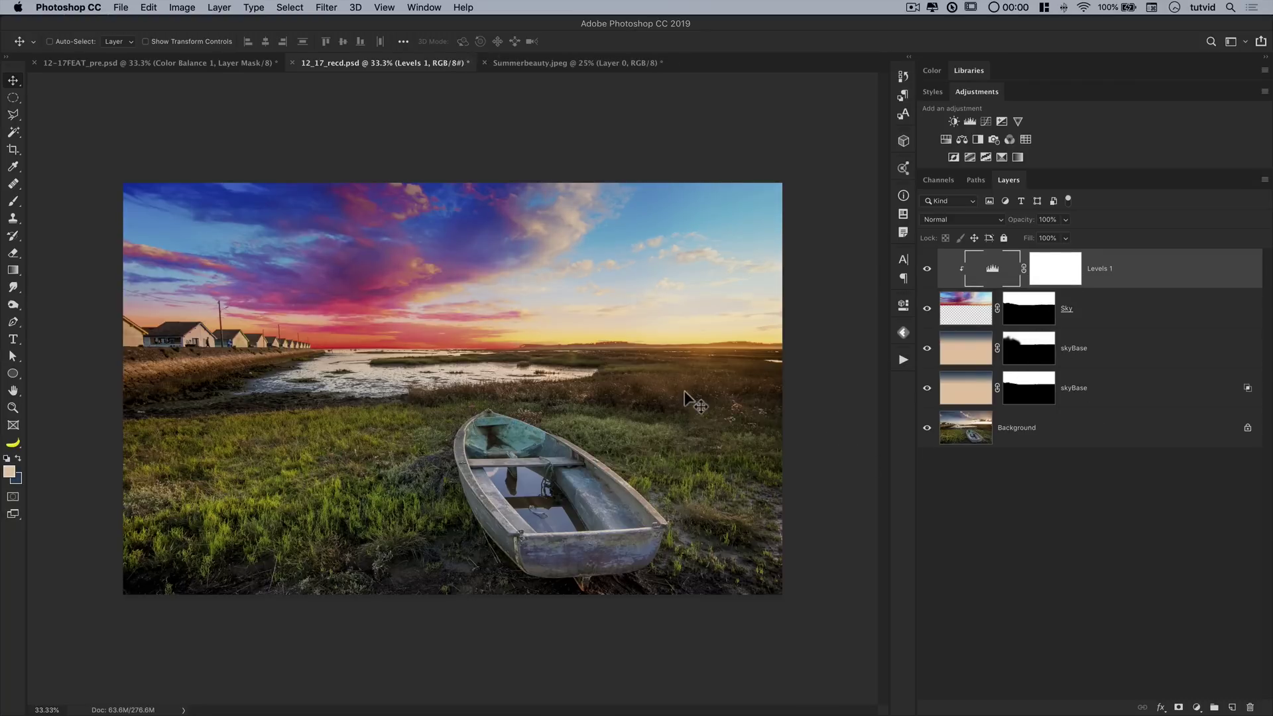
Step: Add a Color Balance layer above Background with a cyan-red value of 35
left_click(1016, 435)
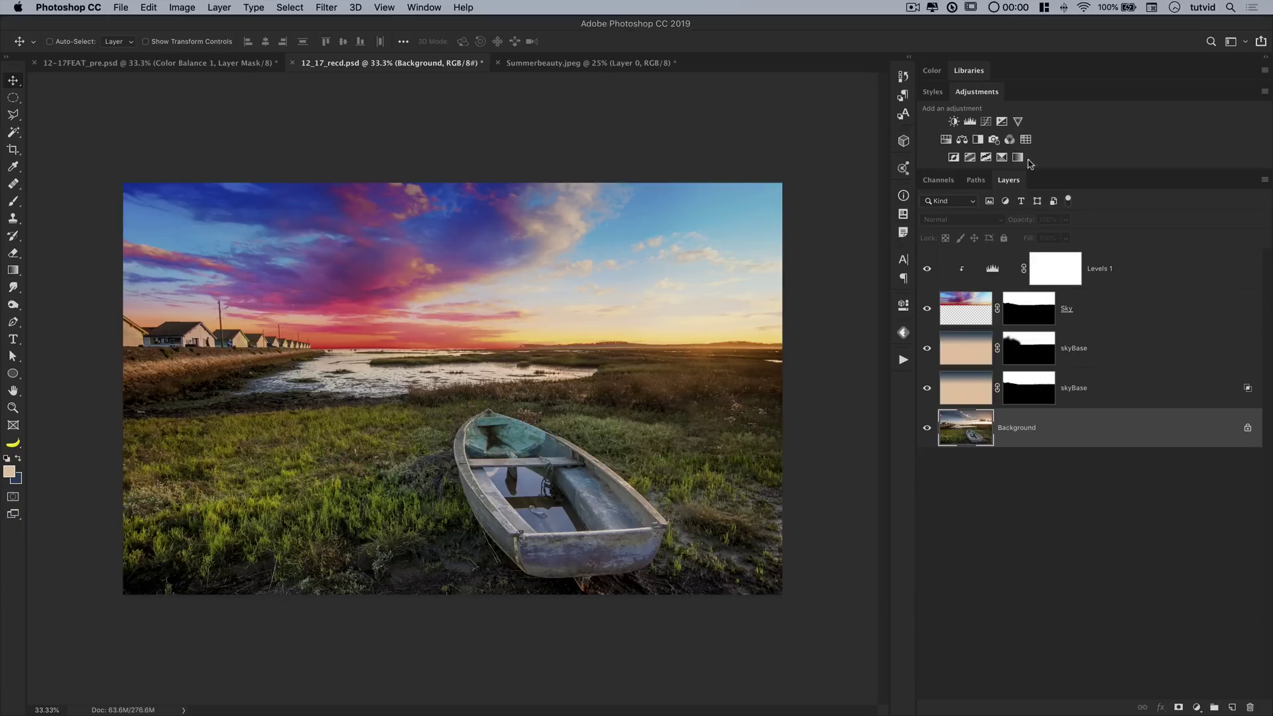
left_click(962, 139)
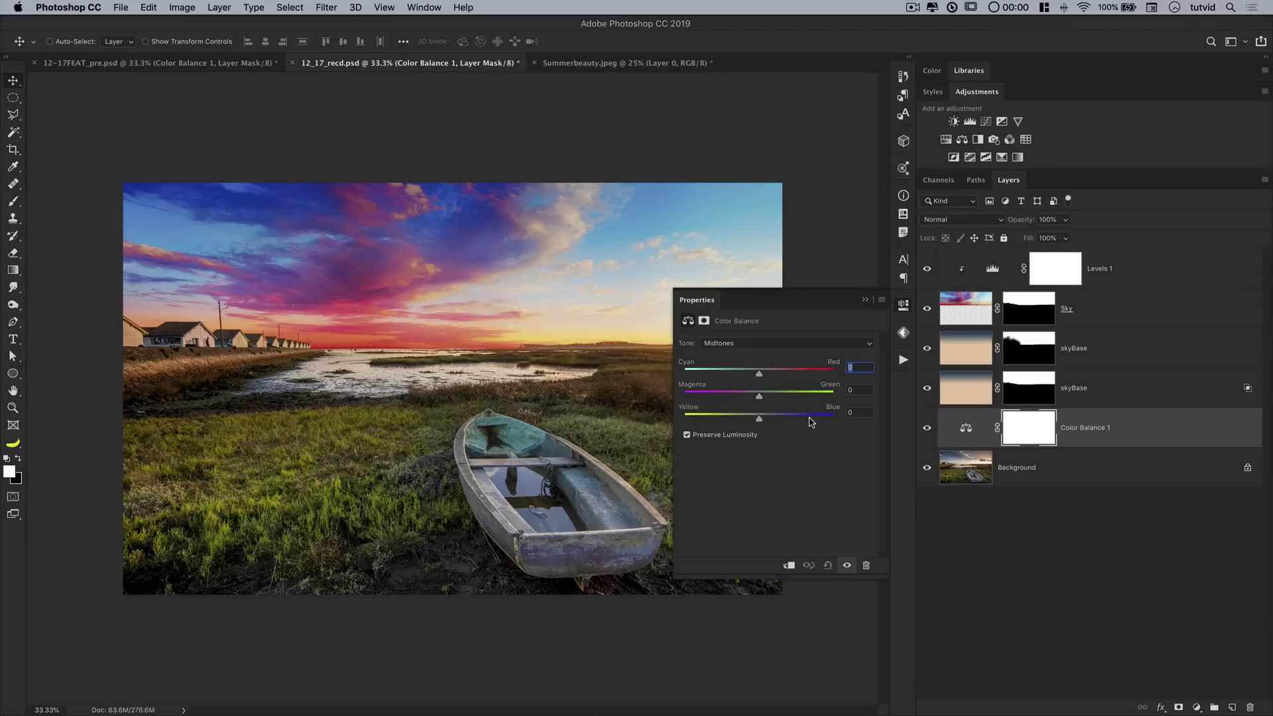
type("35")
left_click(852, 390)
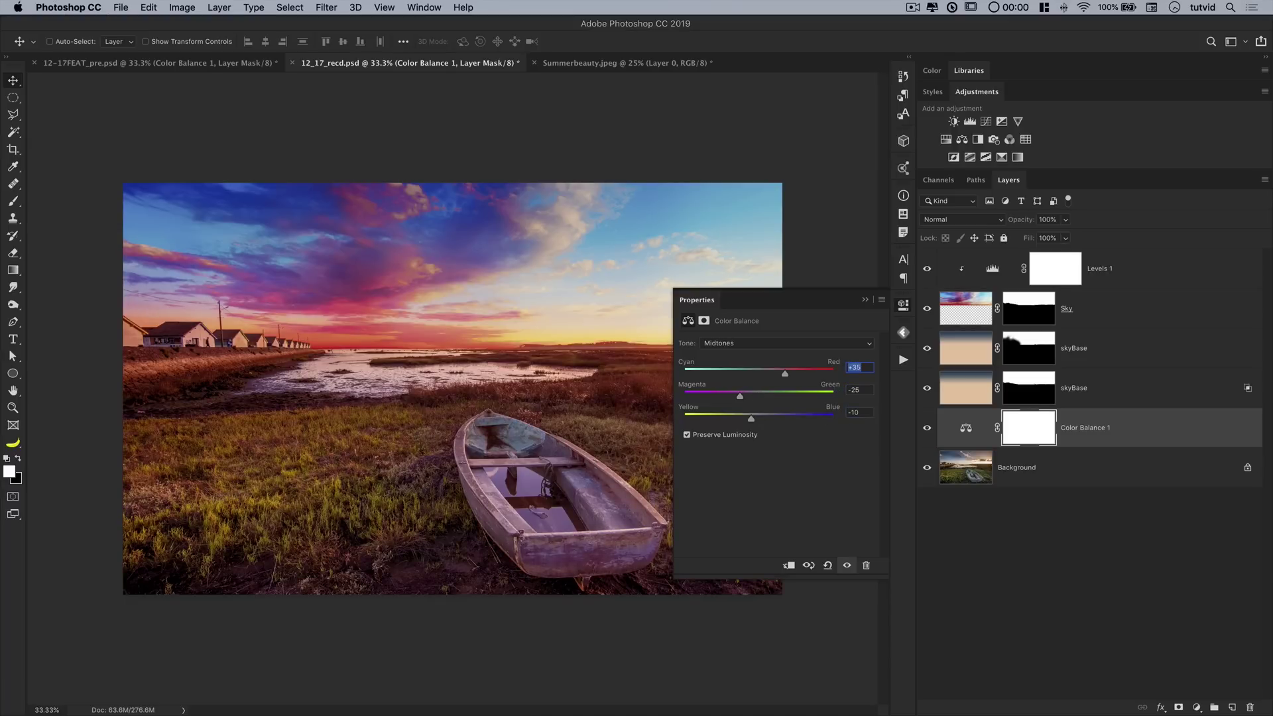
Step: Adjust the Color Balance highlights and shadows values to tint the marsh purple
left_click(765, 344)
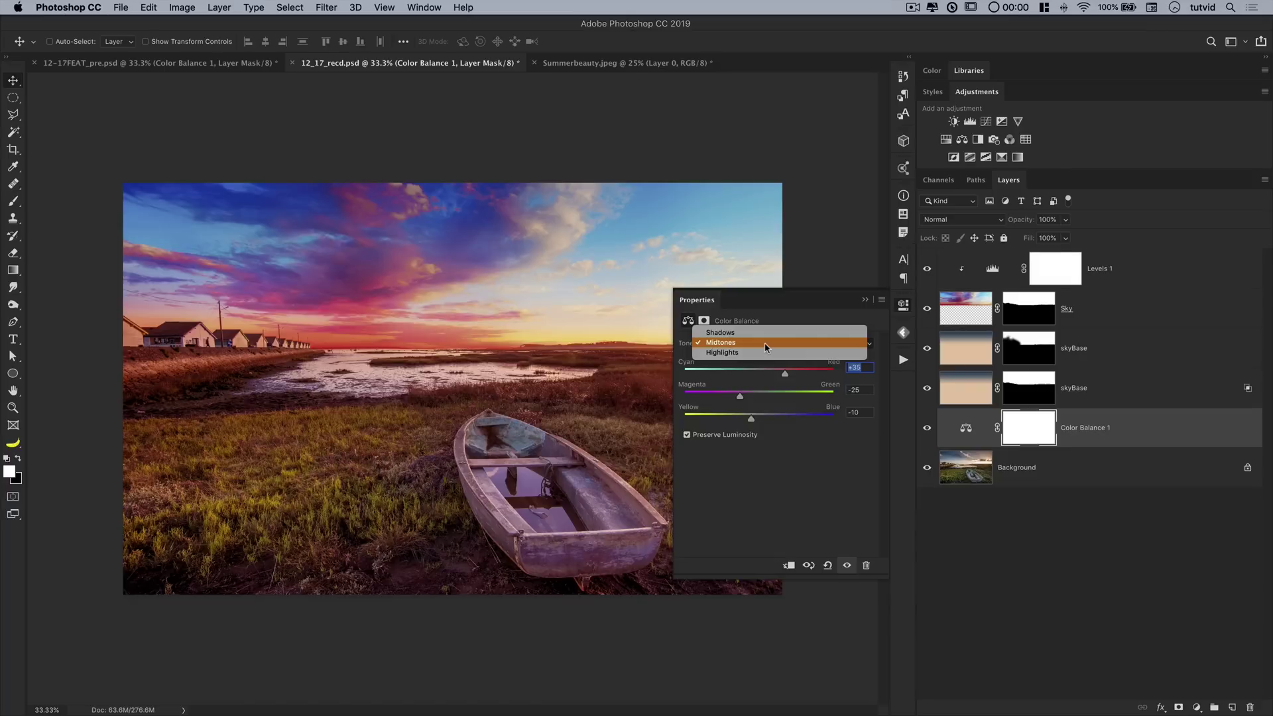
left_click(756, 352)
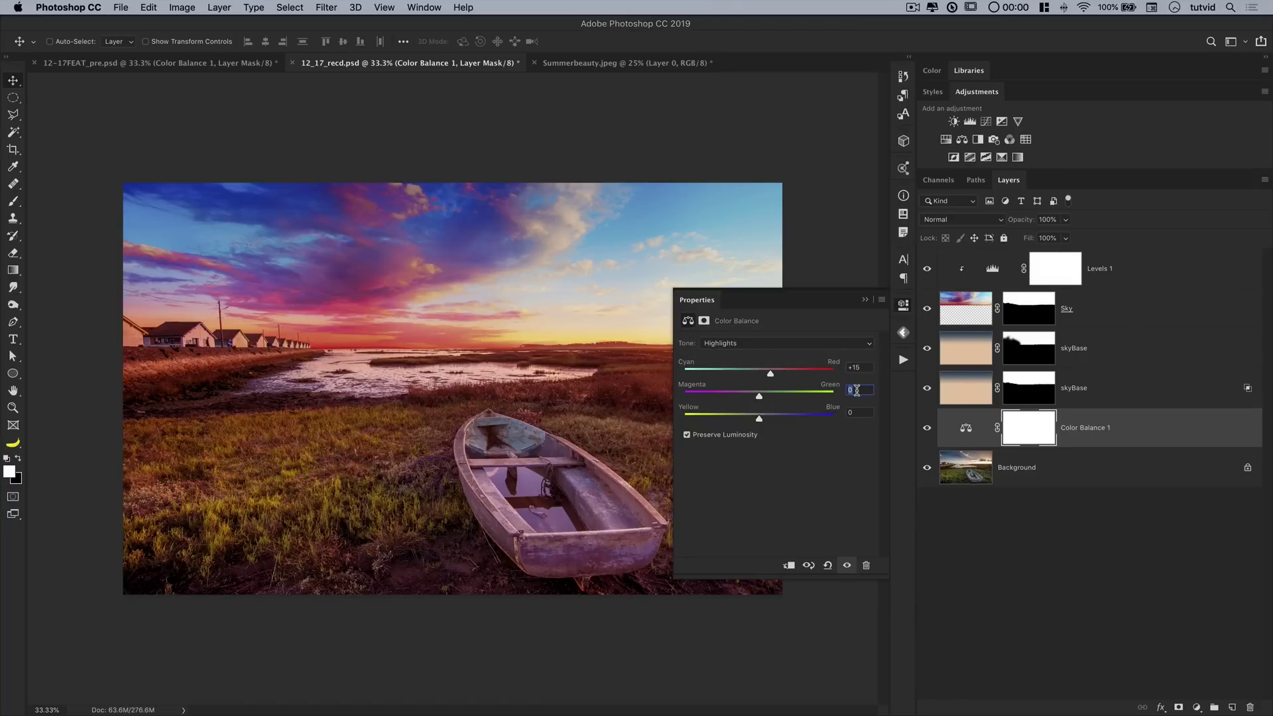
left_click(849, 411)
left_click(793, 346)
left_click(755, 323)
left_click(863, 368)
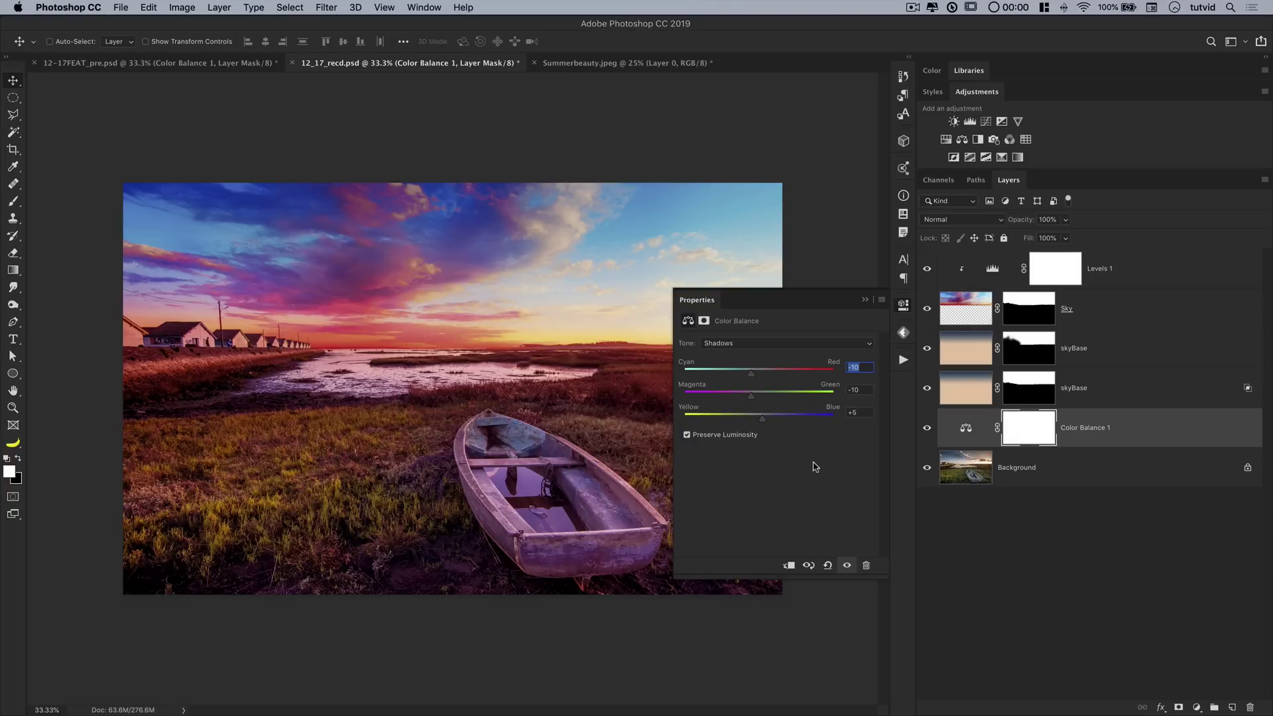
left_click(903, 308)
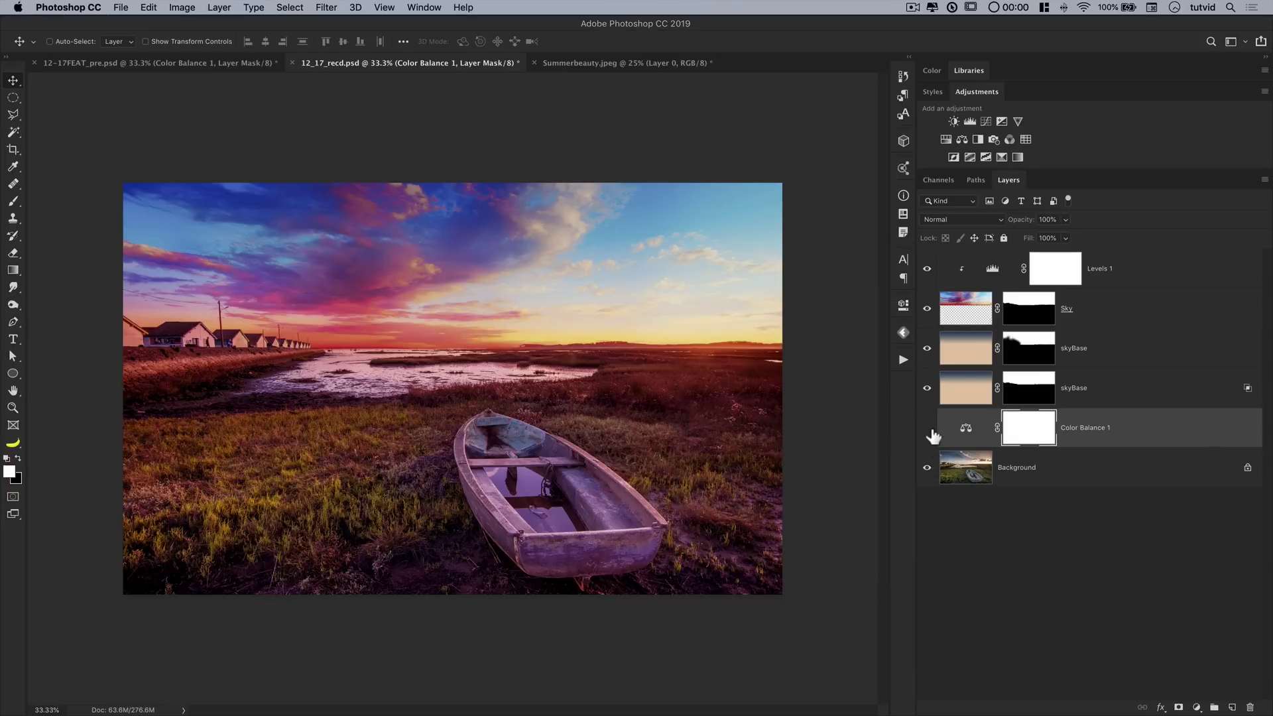
Step: Toggle Color Balance 1 off and on to compare the purple tint, leaving it on
left_click(928, 430)
left_click(928, 429)
left_click(928, 429)
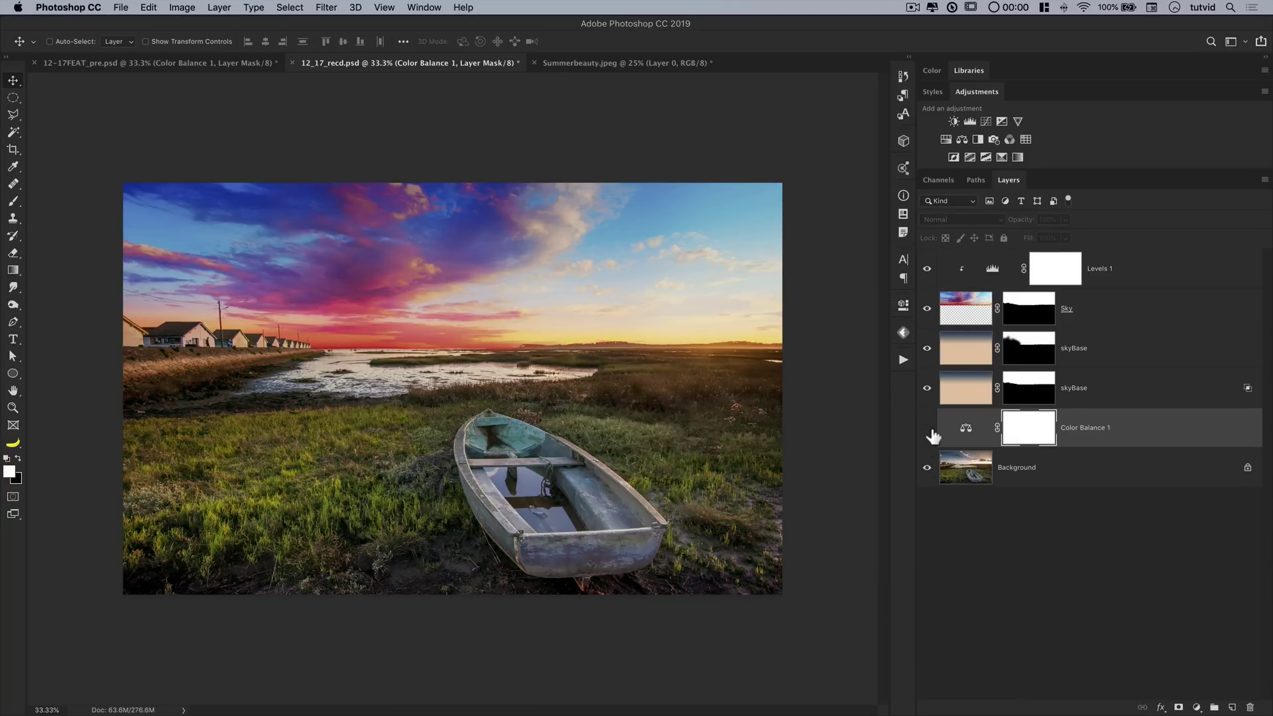
left_click(928, 429)
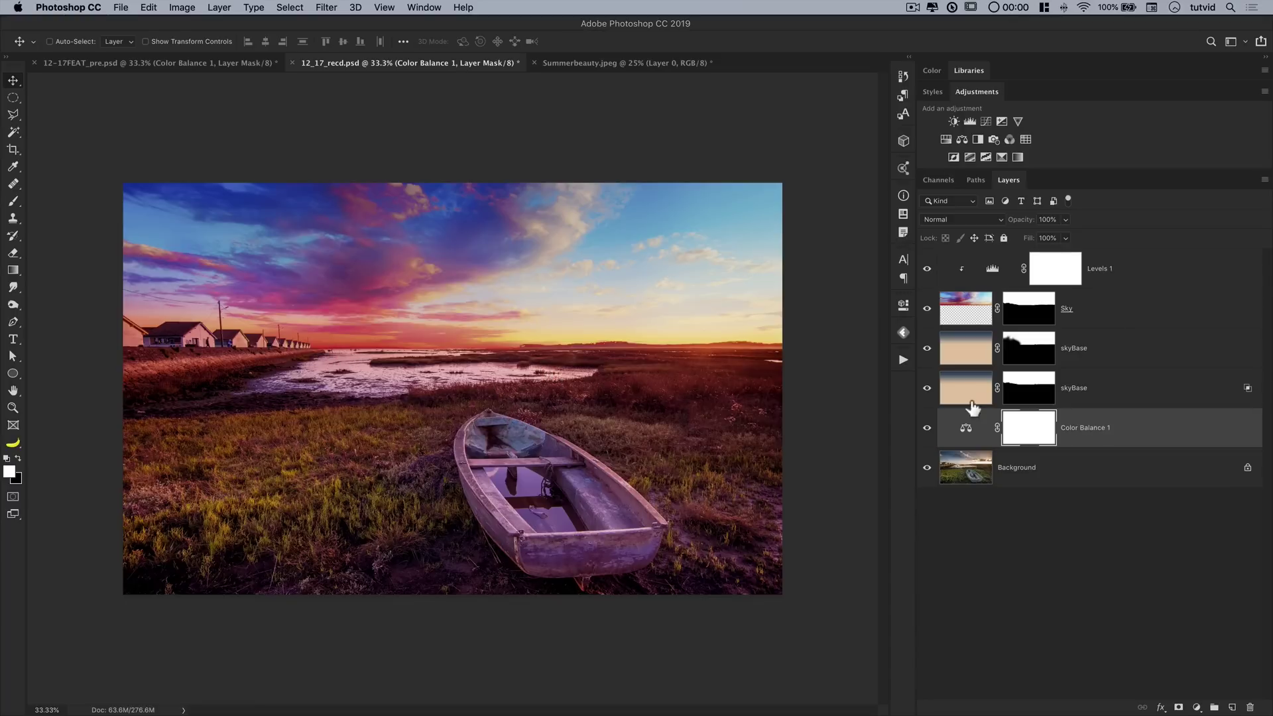
Step: Duplicate the Sky layer to the top of the stack and set its blend mode to Normal
left_click(967, 312)
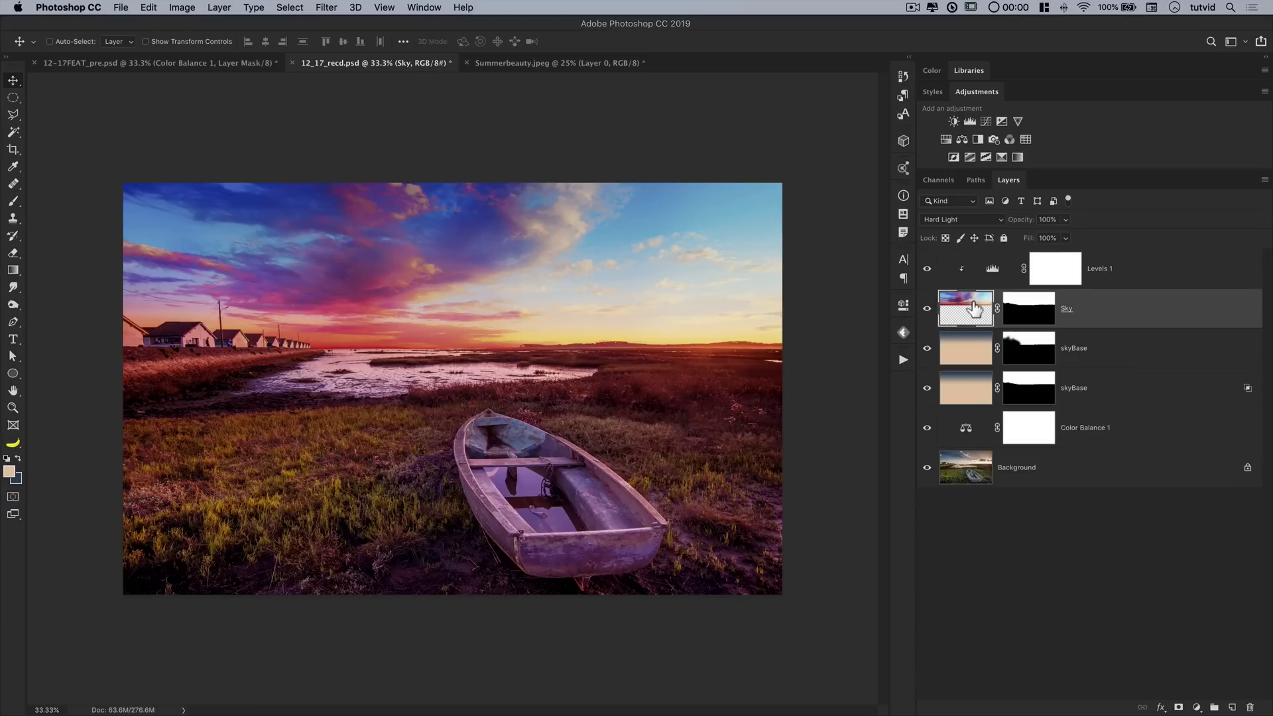
left_click_drag(975, 308, 976, 253)
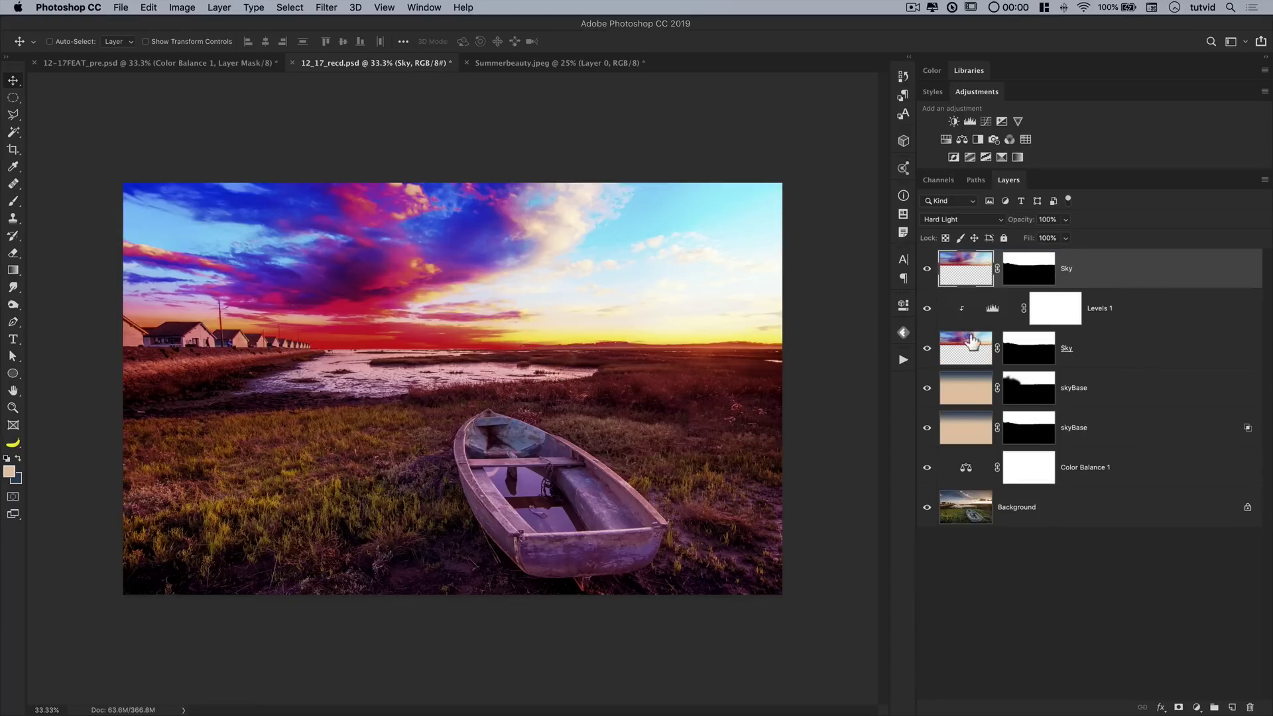
left_click(963, 221)
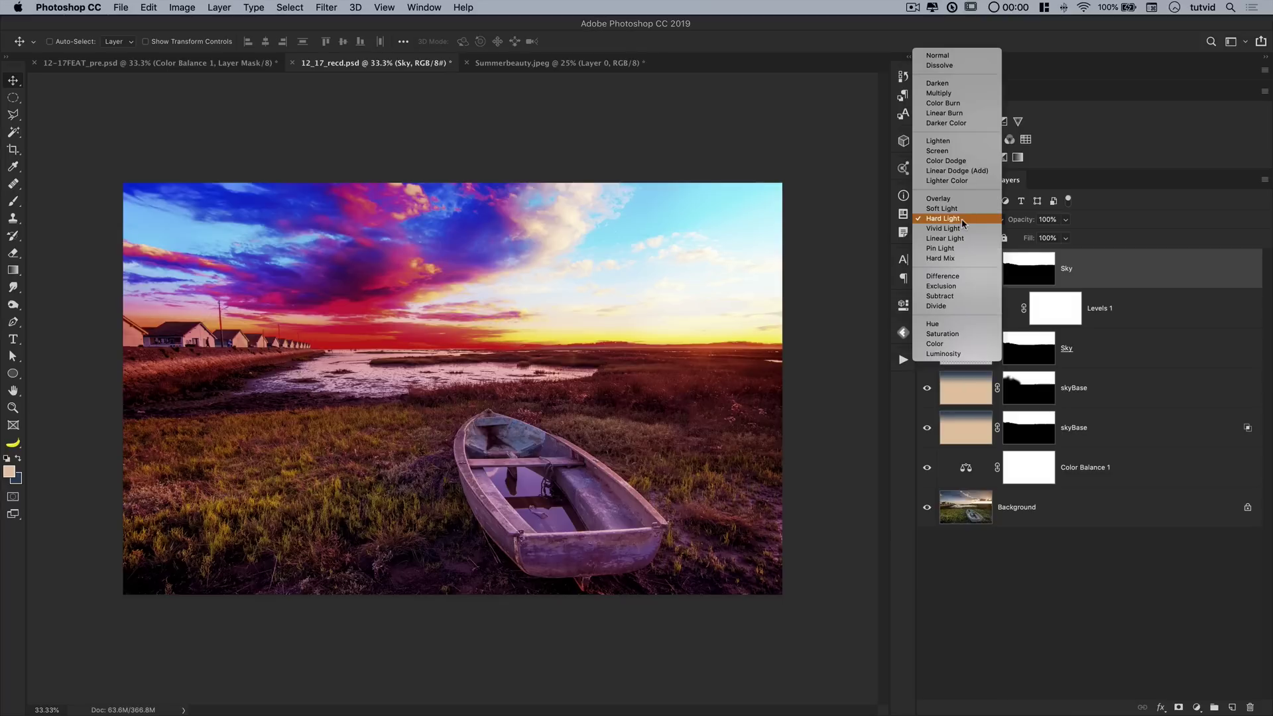
left_click(954, 55)
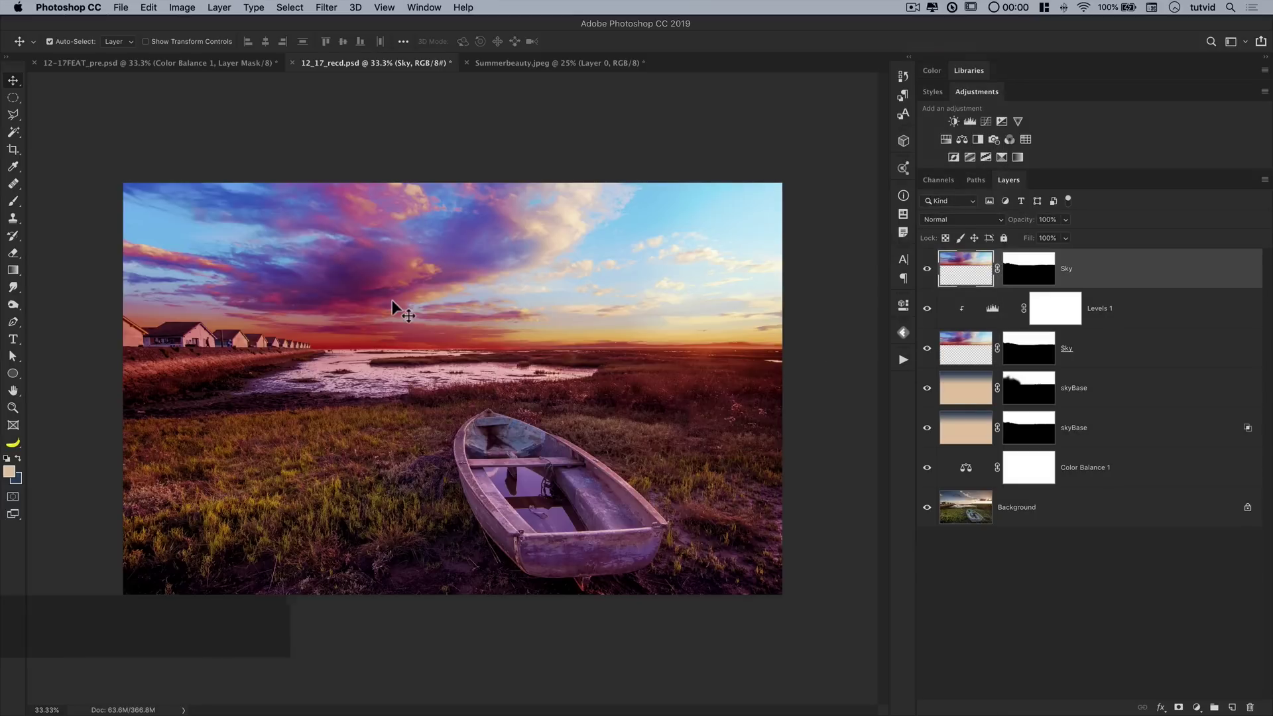
Step: Flip the sky copy vertically around its bottom edge and delete its layer mask
key("super+t")
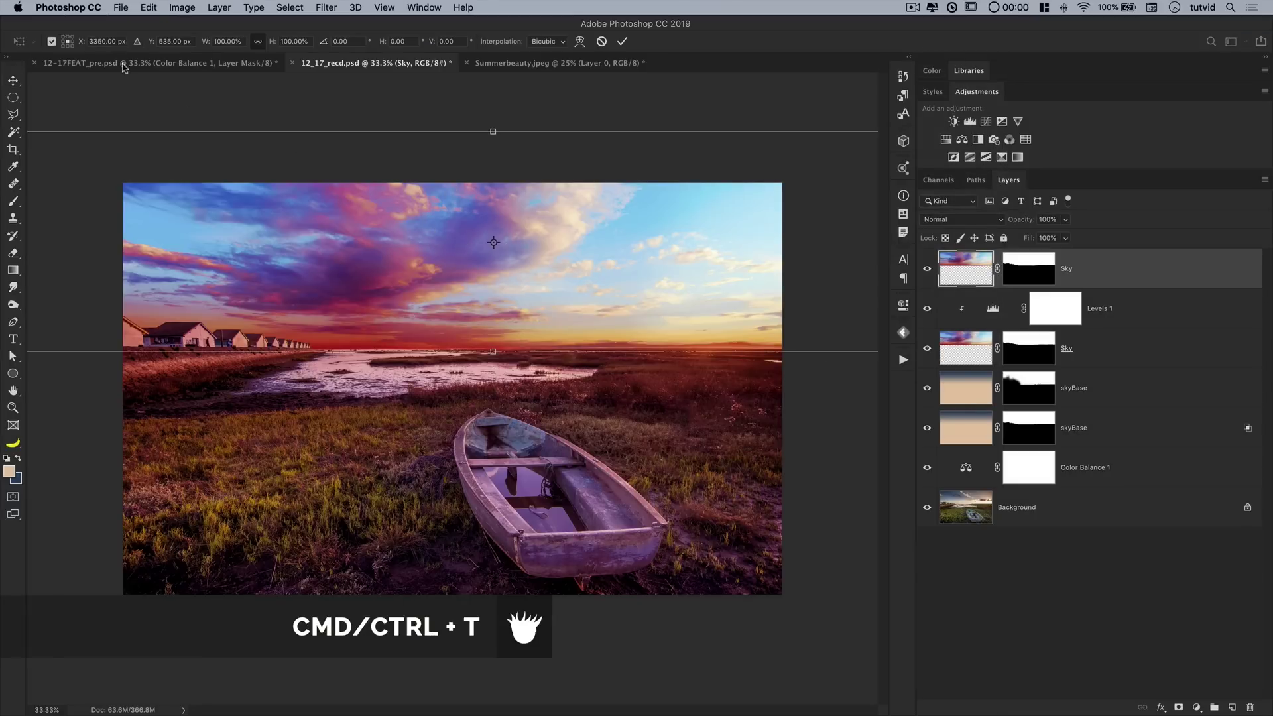
left_click(67, 46)
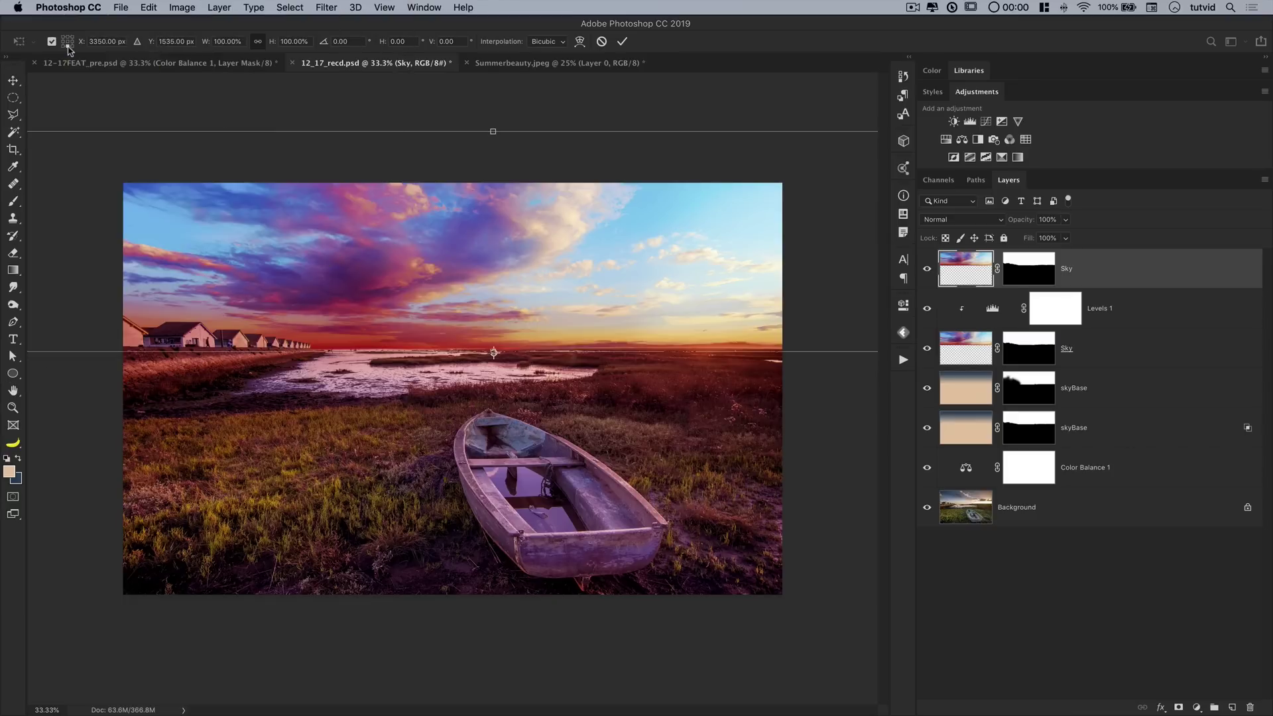
right_click(466, 239)
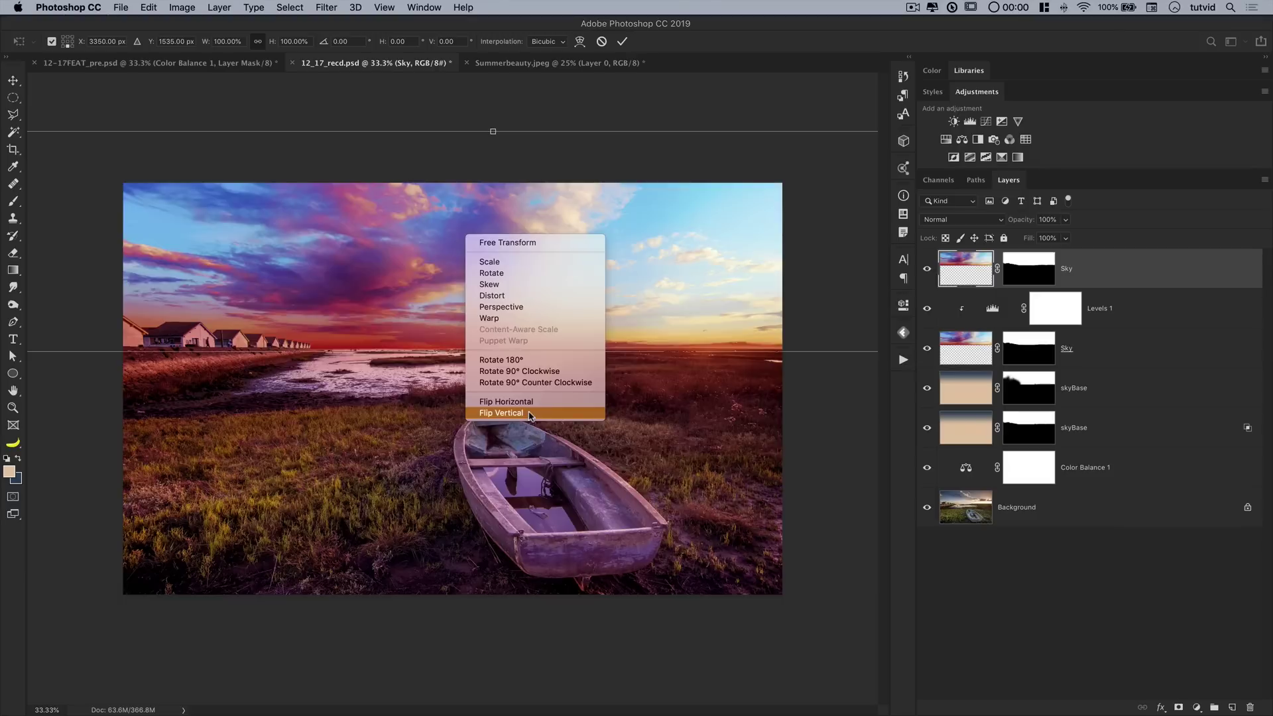
left_click(528, 410)
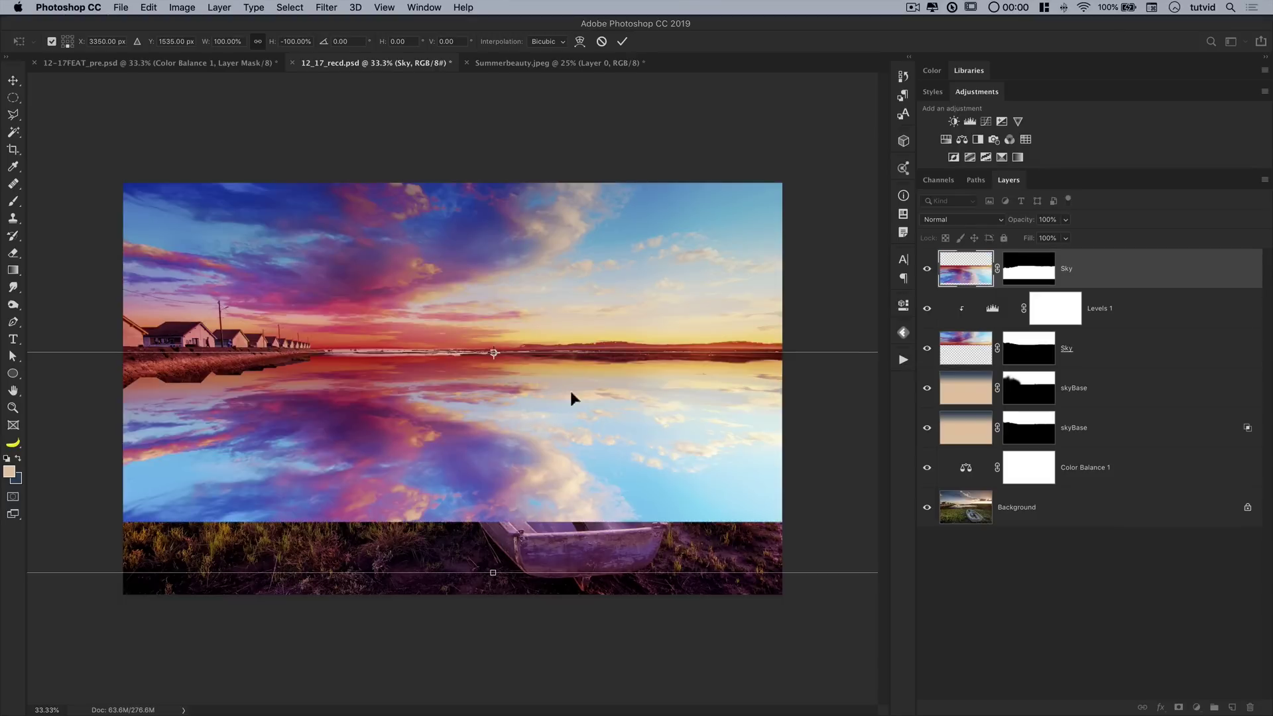
left_click(623, 42)
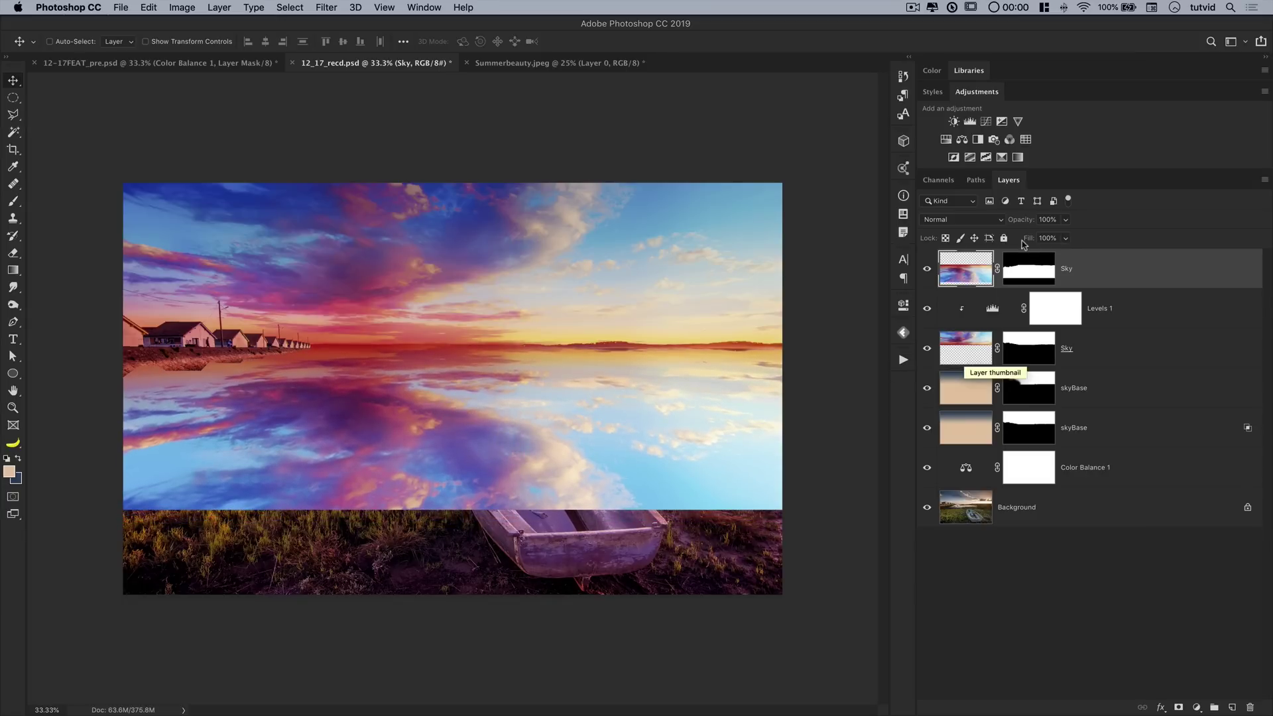
left_click_drag(1029, 348, 1251, 708)
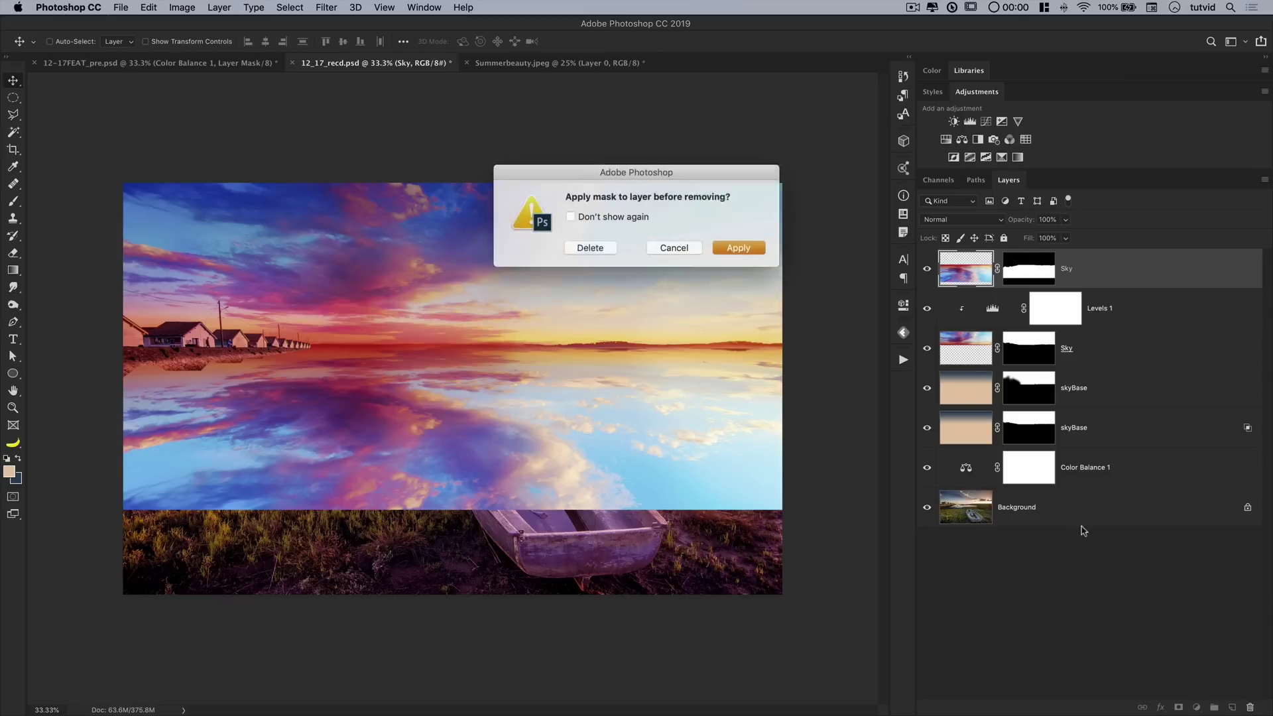
left_click(591, 247)
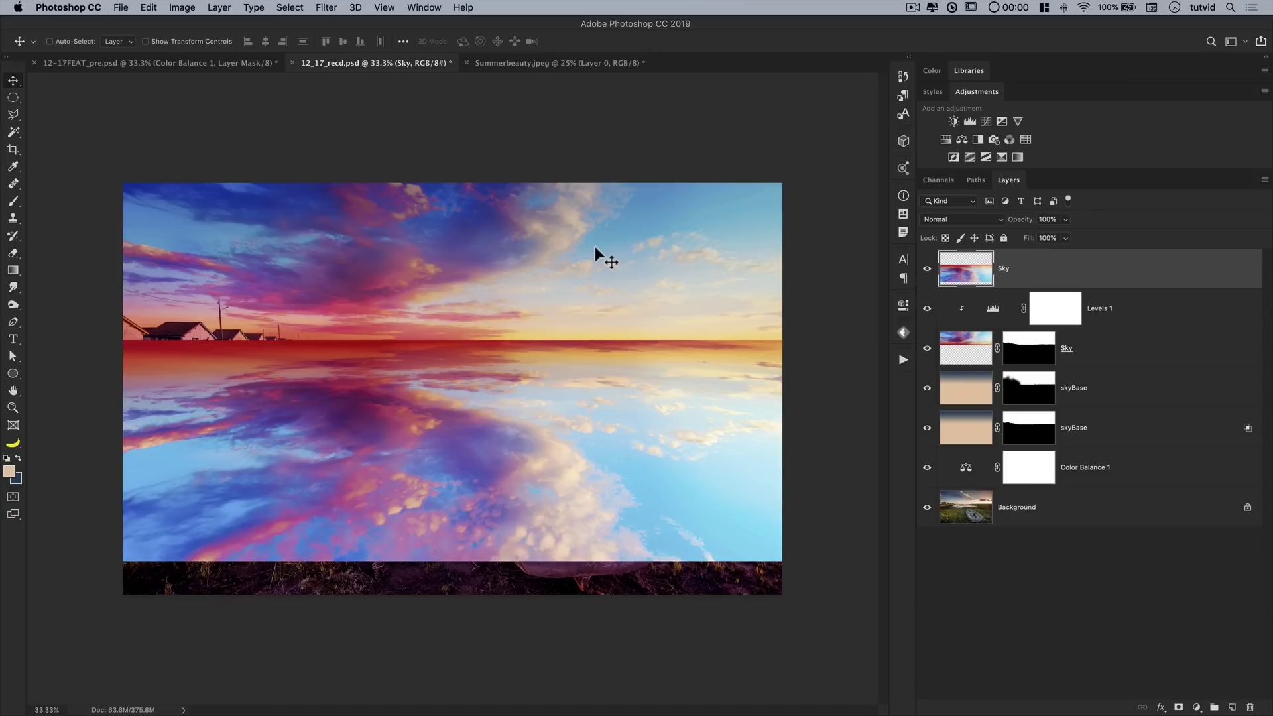
Step: Hide the flipped sky copy, enter Quick Mask, and paint the shoreline with a 175 px brush
left_click(929, 272)
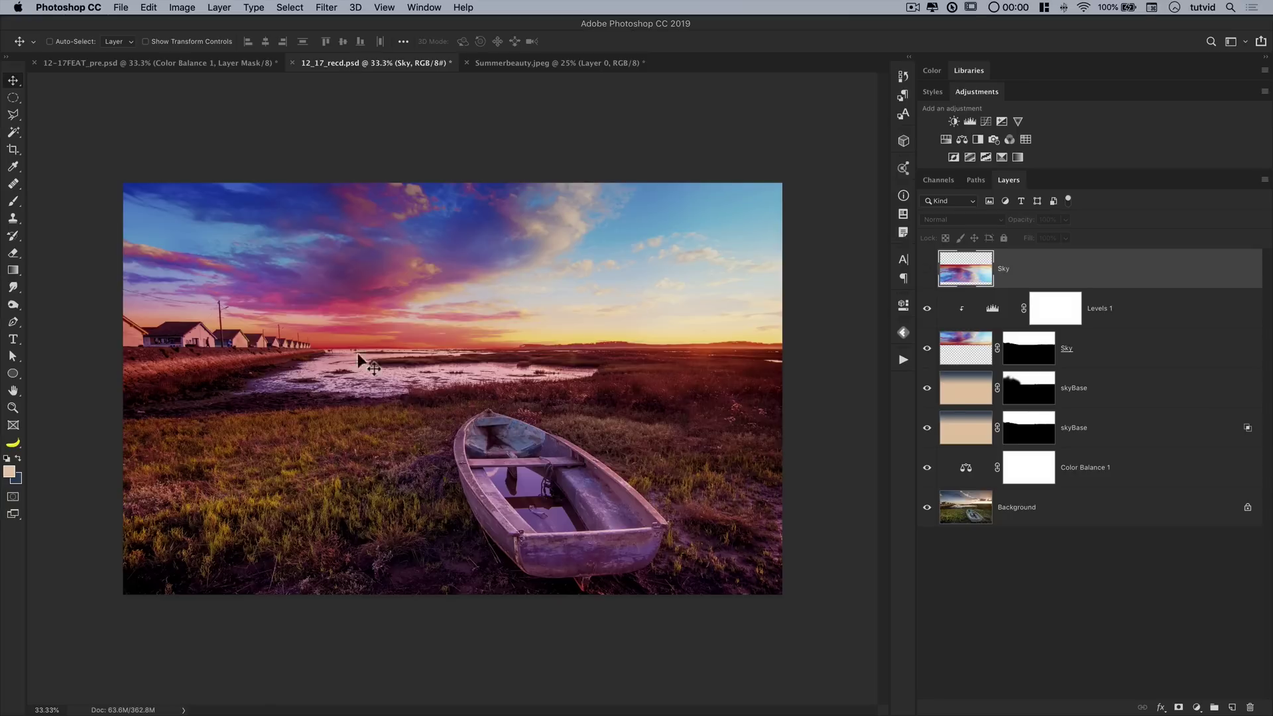
left_click(13, 496)
key("z")
left_click_drag(284, 389, 352, 437)
left_click(351, 437, "alt")
scroll(364, 421, "right", 2)
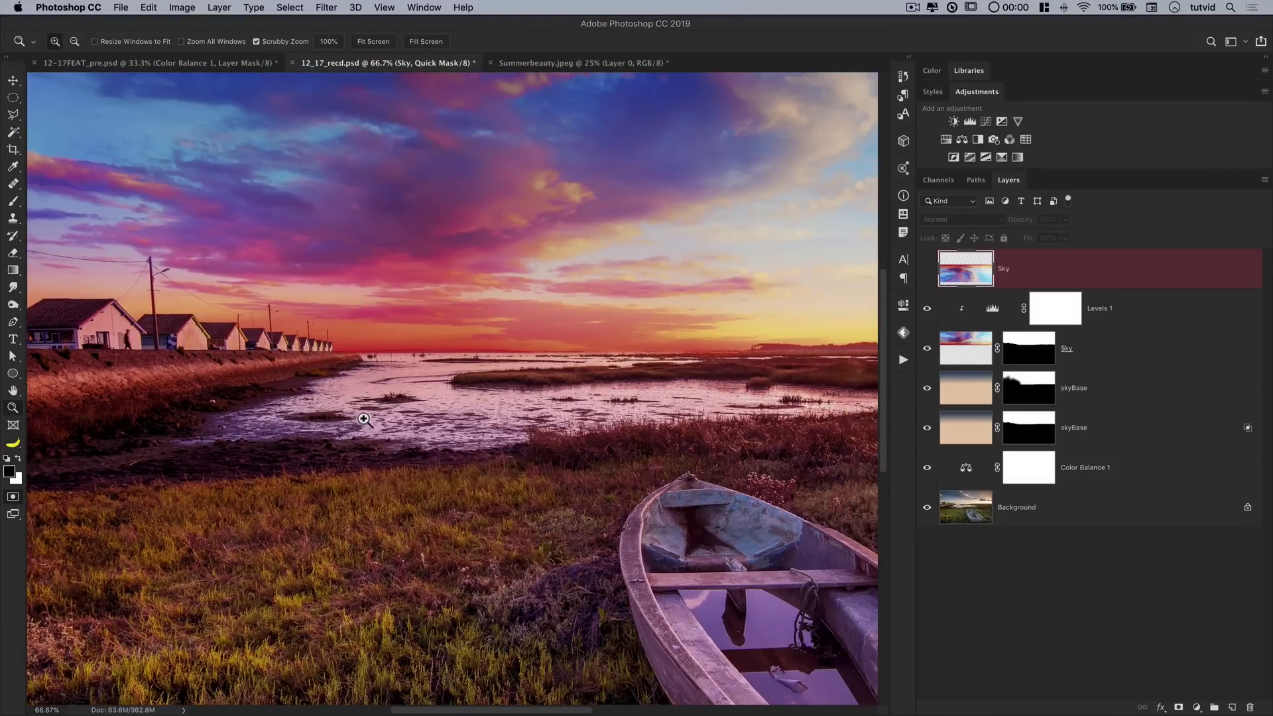
key("b")
key("bracketleft")
key("bracketleft")
key("bracketleft")
key("bracketleft")
key("bracketleft")
key("bracketleft")
key("bracketleft")
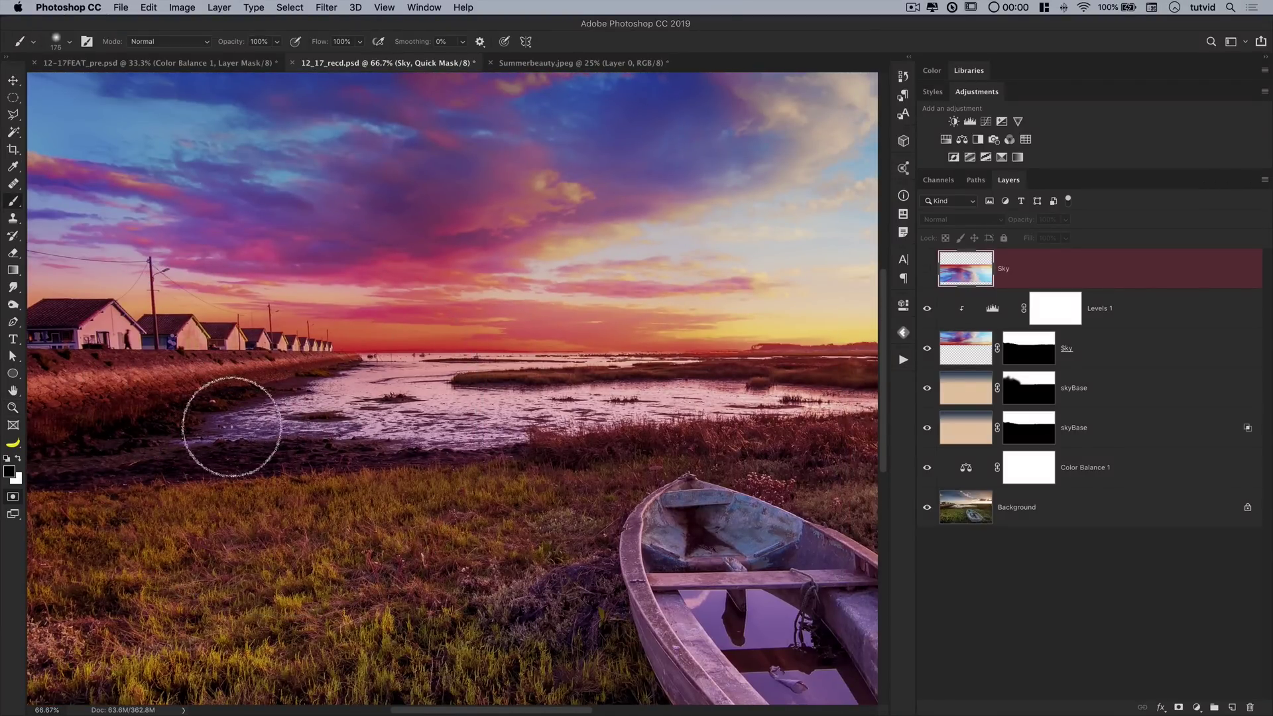
mouse_move(227, 426)
left_mouse_down()
mouse_move(338, 405)
mouse_move(325, 395)
left_mouse_up()
double_click(13, 496)
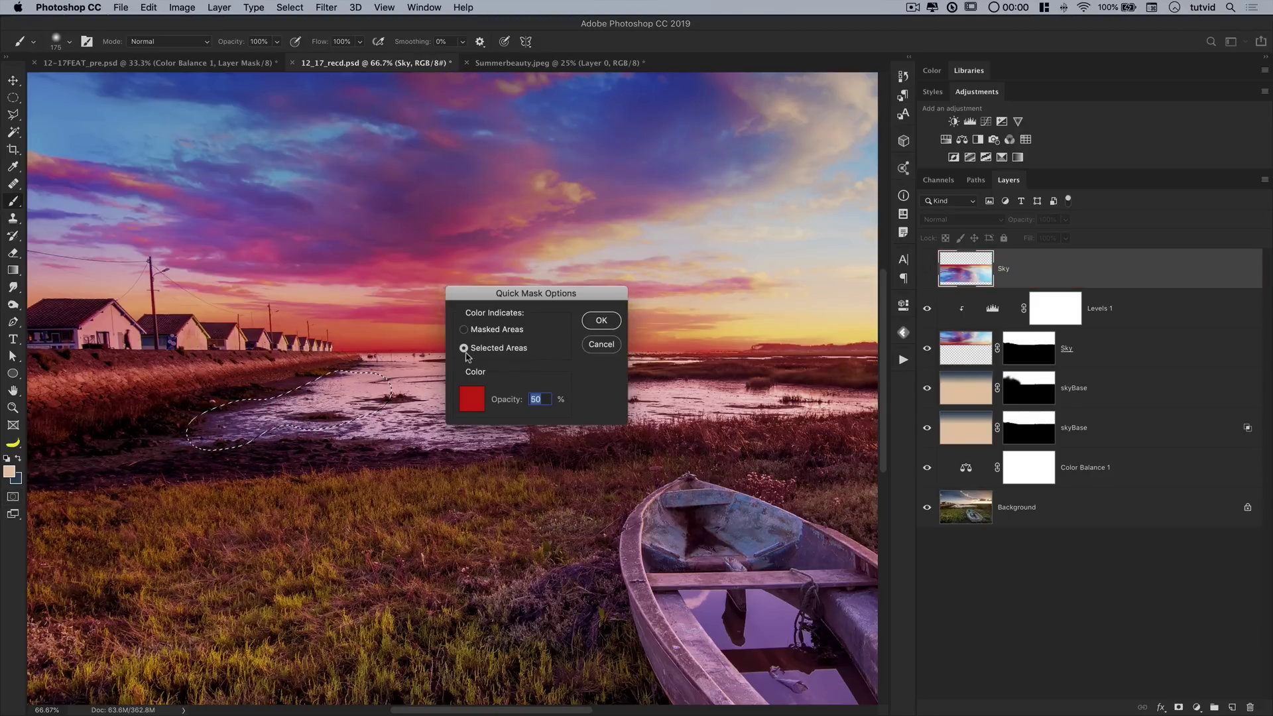
left_click(601, 321)
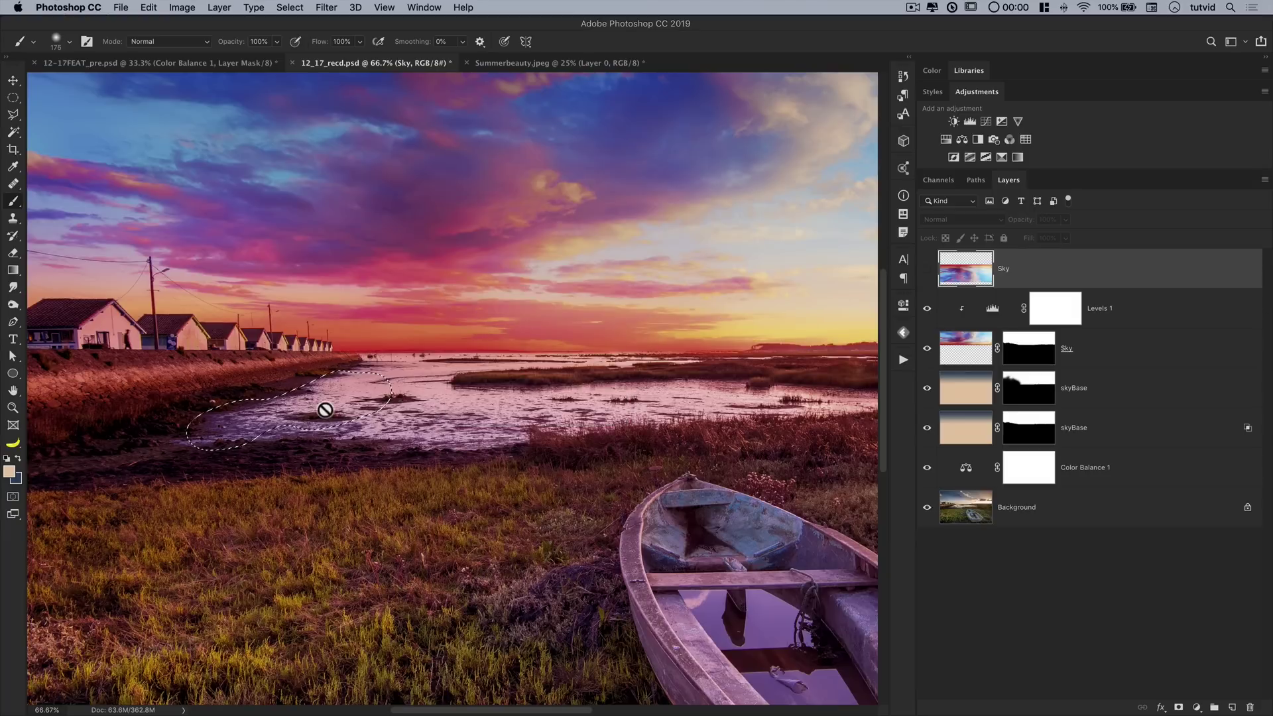
key("q")
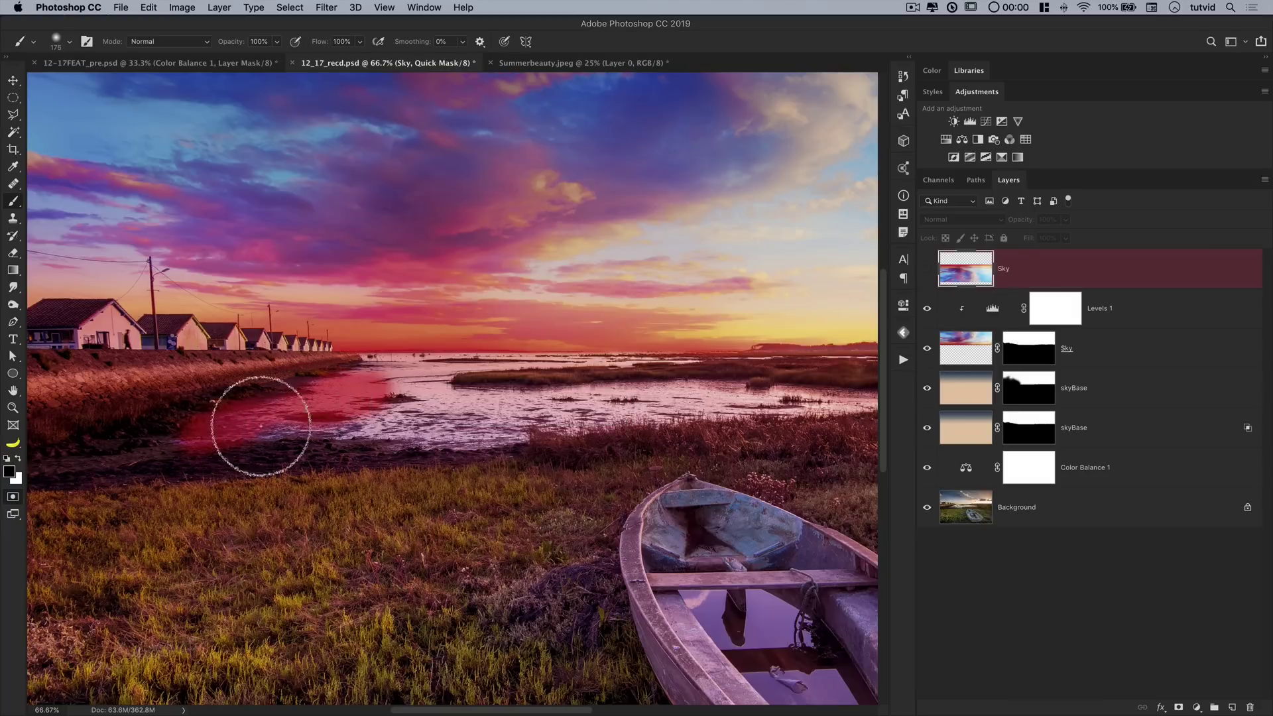
Step: Paint the quick mask across the rest of the water and convert it to a selection
mouse_move(285, 425)
left_mouse_down()
mouse_move(494, 430)
mouse_move(445, 435)
mouse_move(480, 427)
mouse_move(384, 379)
mouse_move(734, 383)
mouse_move(366, 409)
mouse_move(615, 414)
mouse_move(567, 424)
mouse_move(777, 407)
mouse_move(544, 399)
left_mouse_up()
left_click_drag(459, 394, 716, 408)
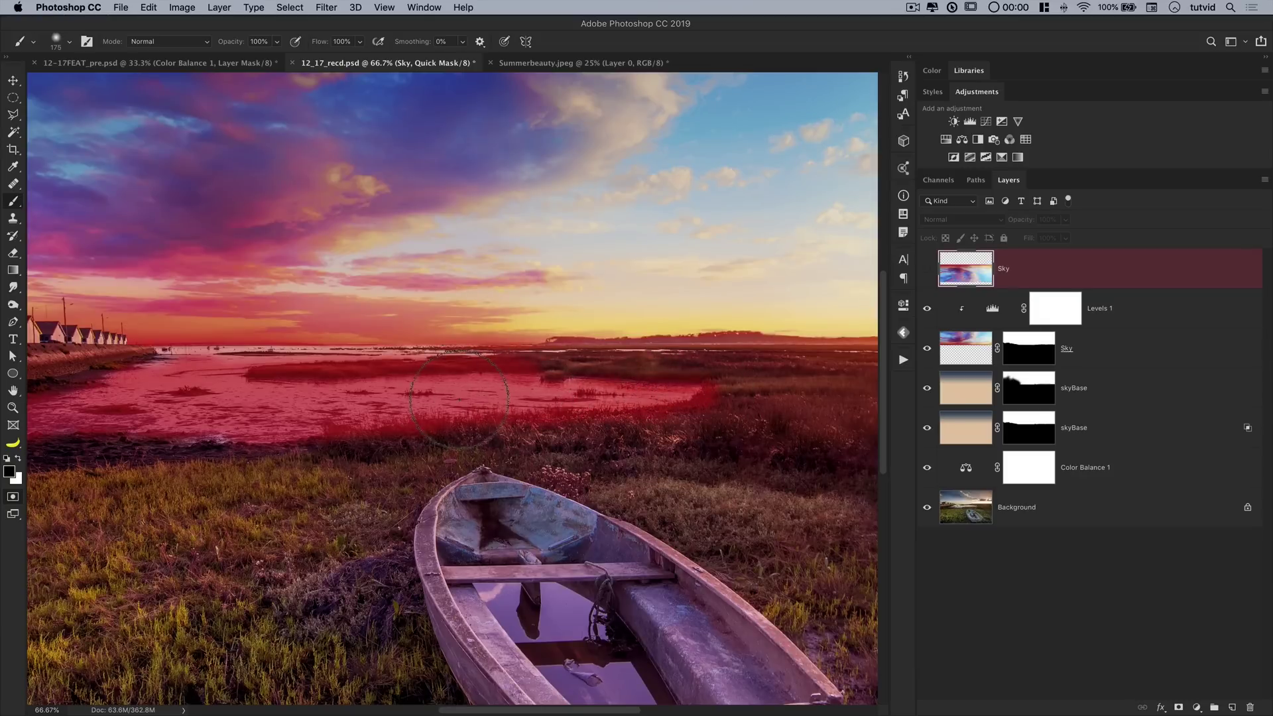
left_click_drag(328, 405, 624, 391)
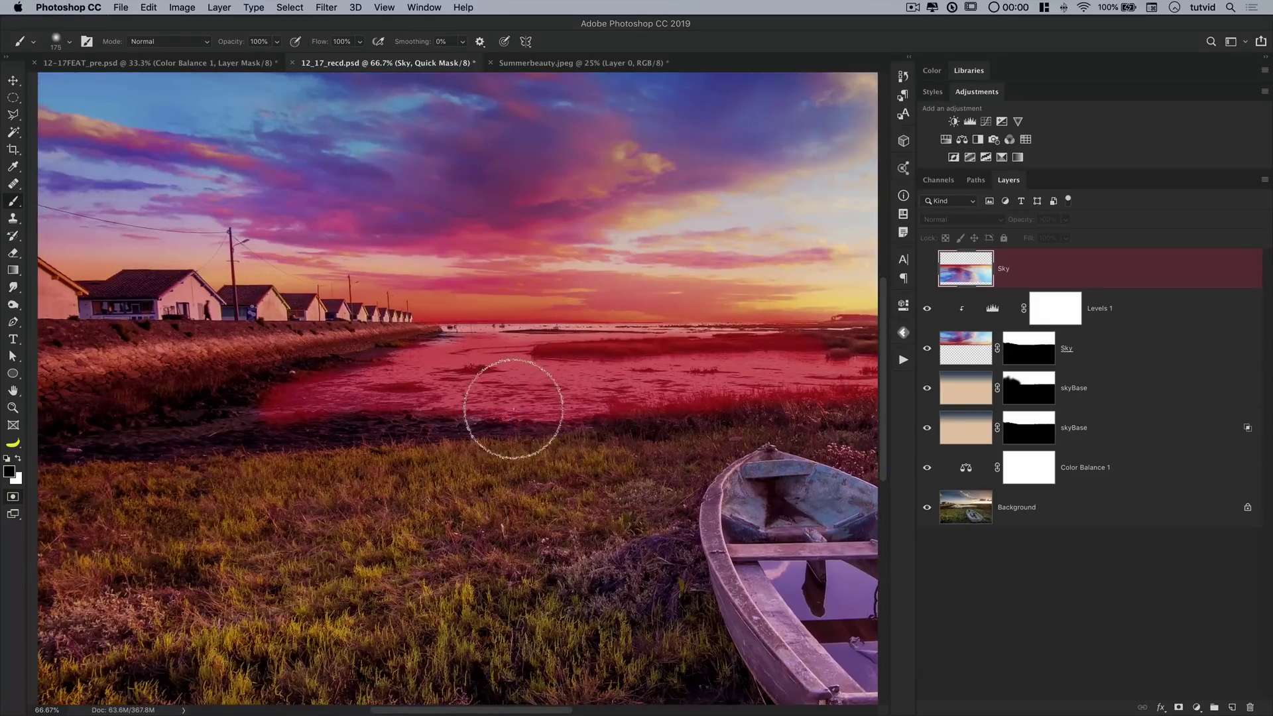
left_click_drag(560, 346, 443, 352)
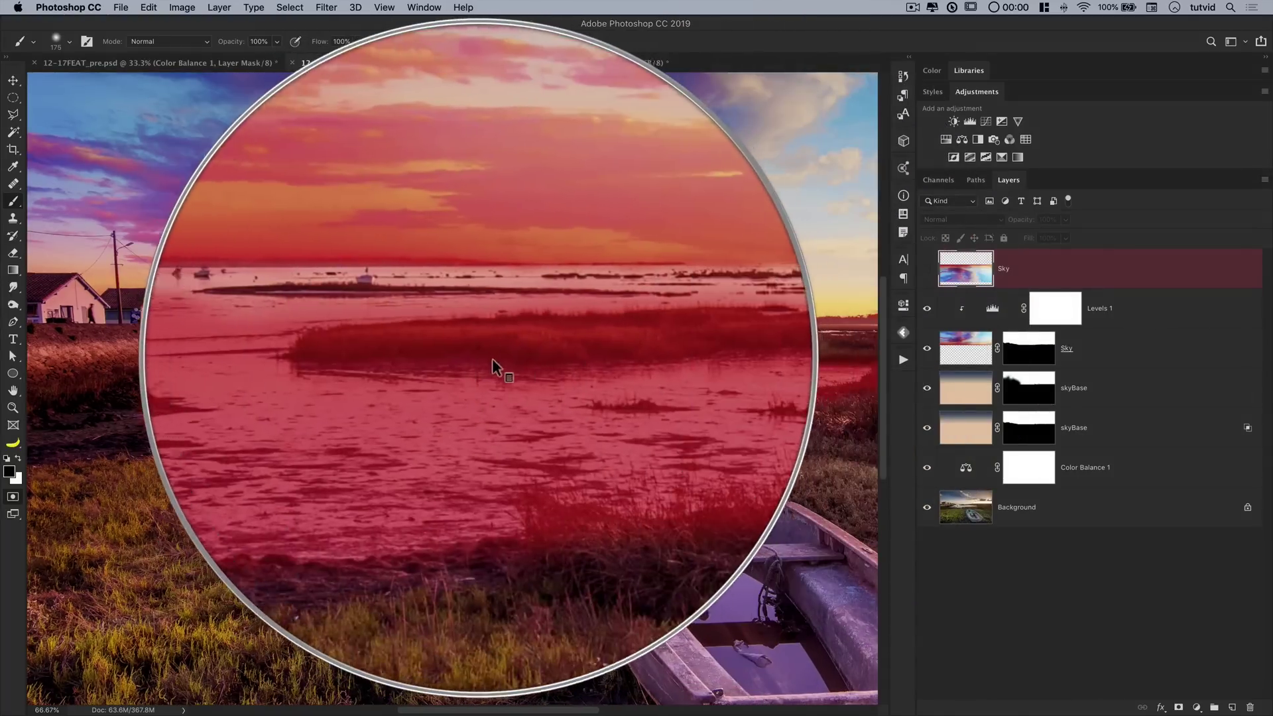
key("super+minus")
key("super+minus")
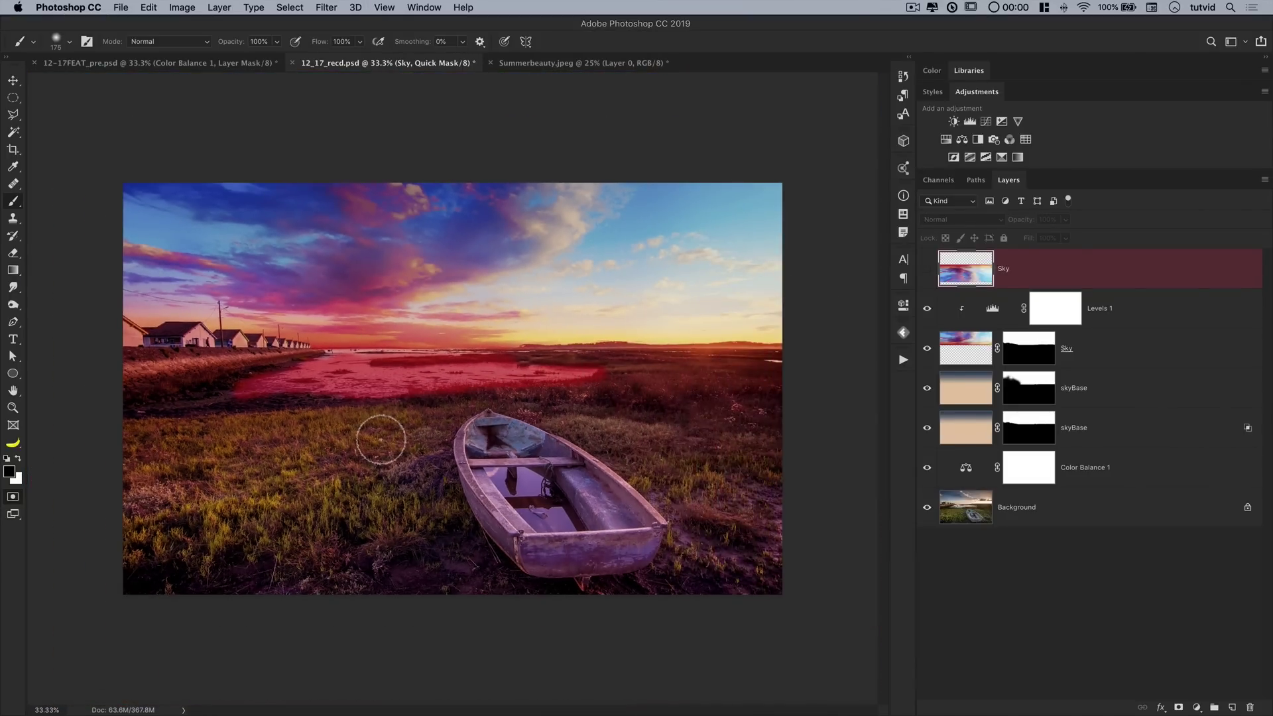
key("q")
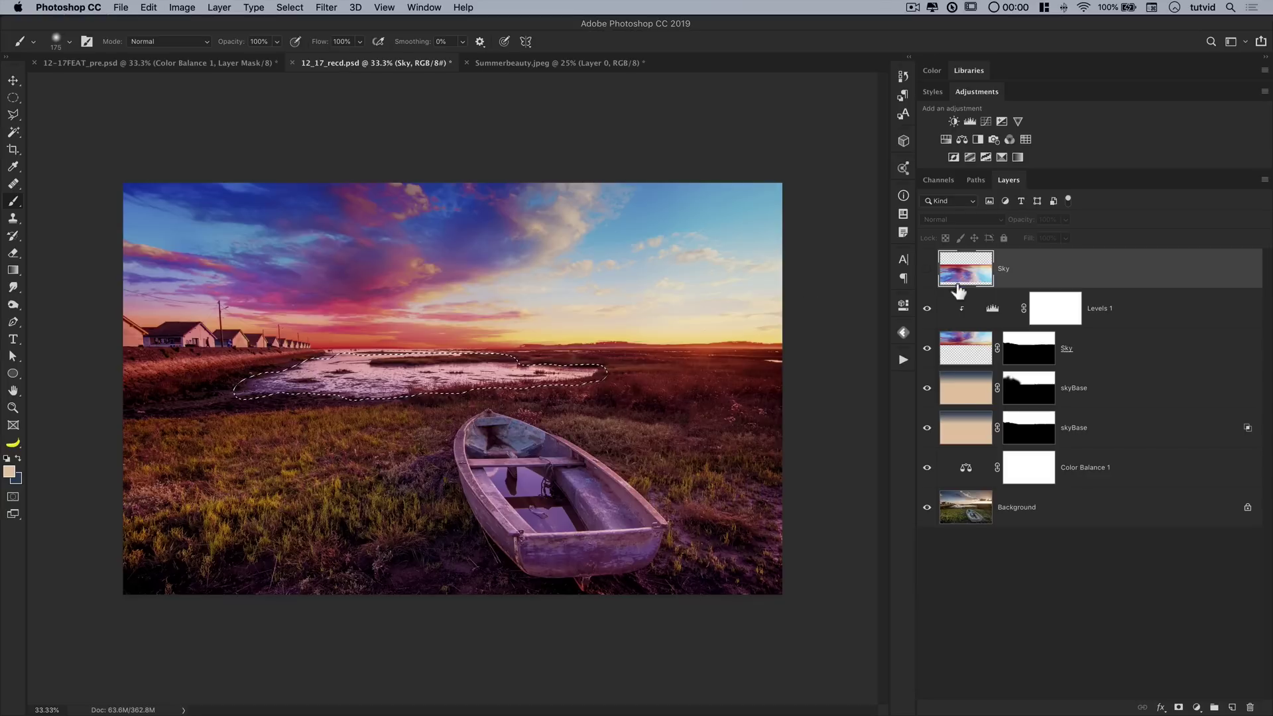
Step: Show the flipped sky copy, rename it 'Reflection', and add a mask from the water selection
left_click(927, 269)
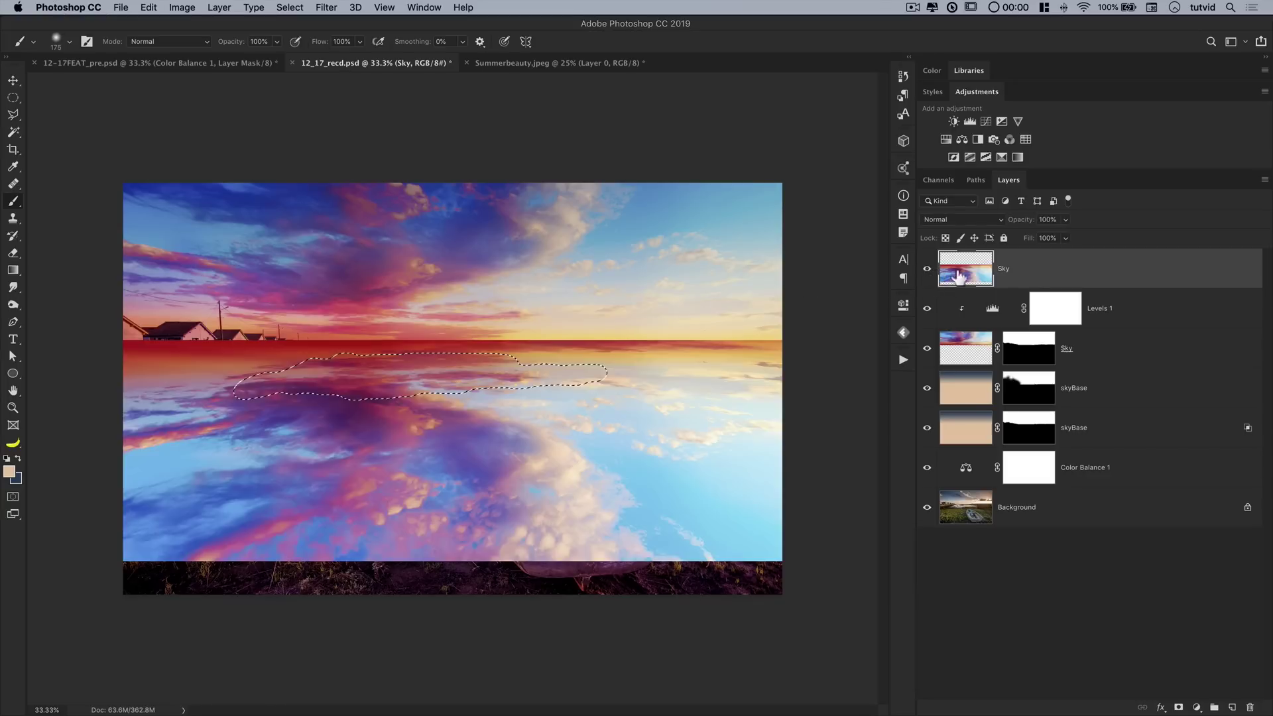
double_click(1004, 269)
type("Reflection")
key("Return")
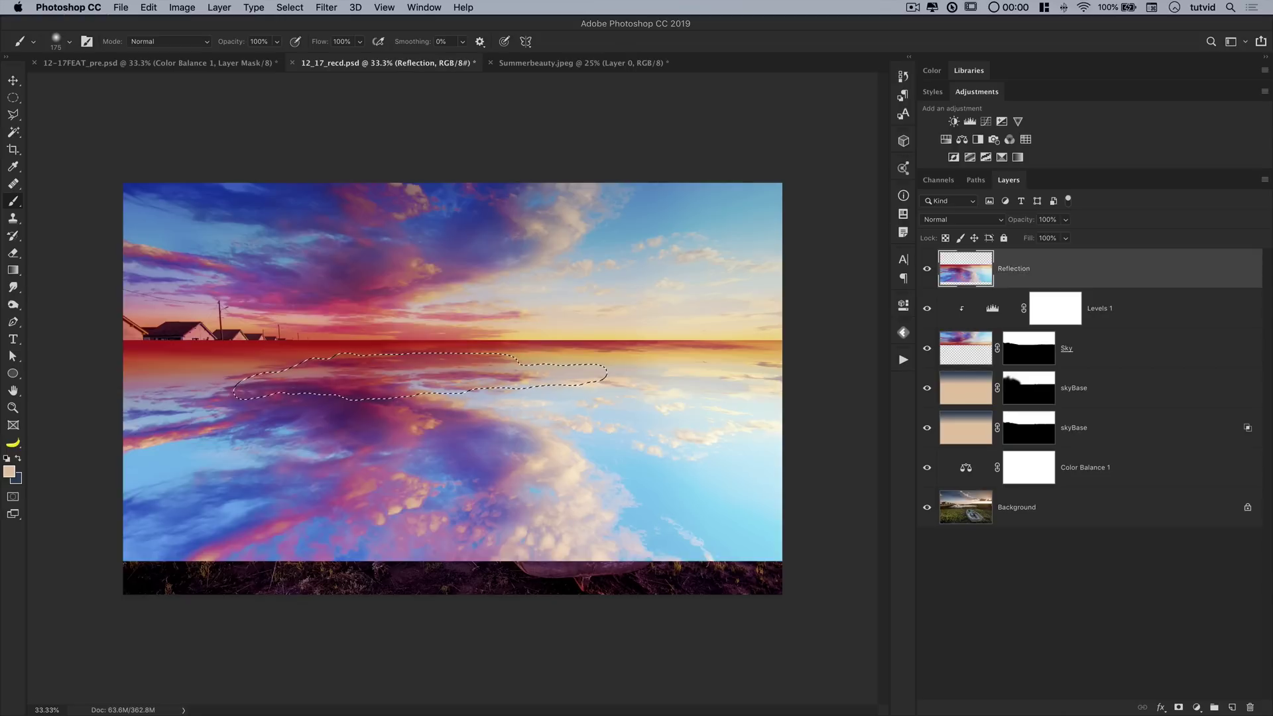
left_click(1179, 708)
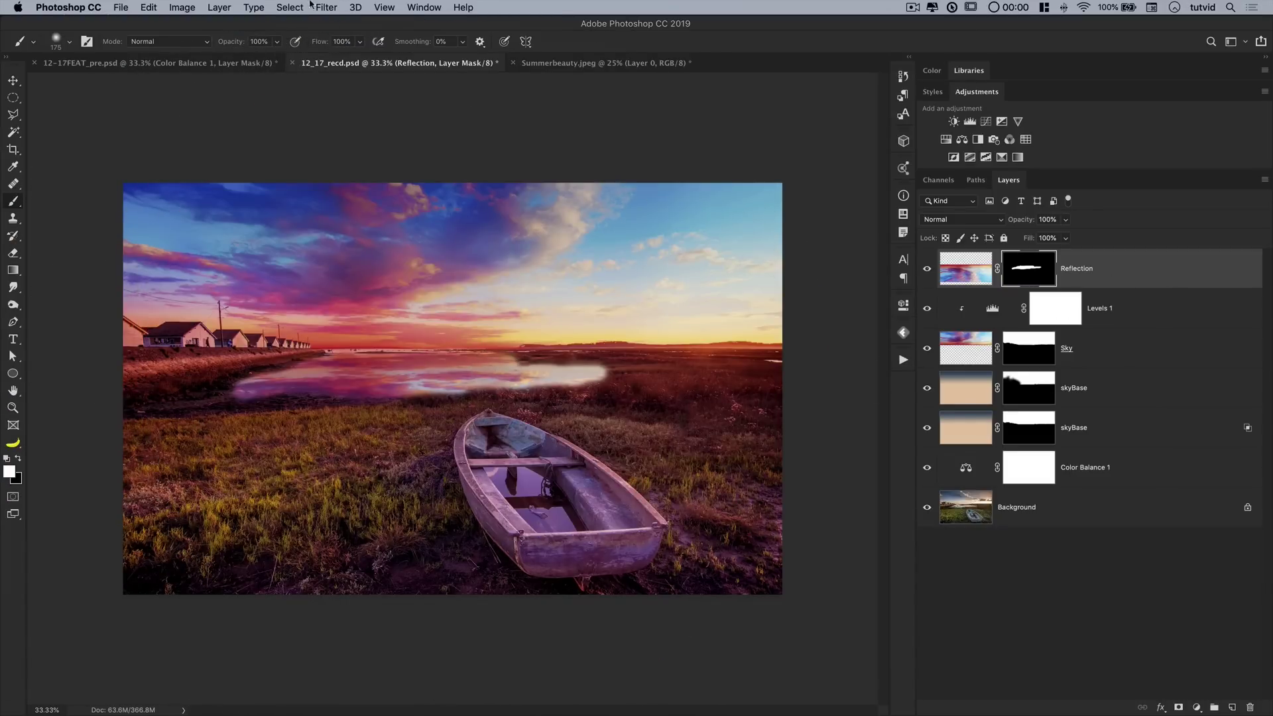
Step: Open the Reflection layer's Blending Options and set Blend If to fade over bright and dark areas
left_click(219, 7)
mouse_move(265, 140)
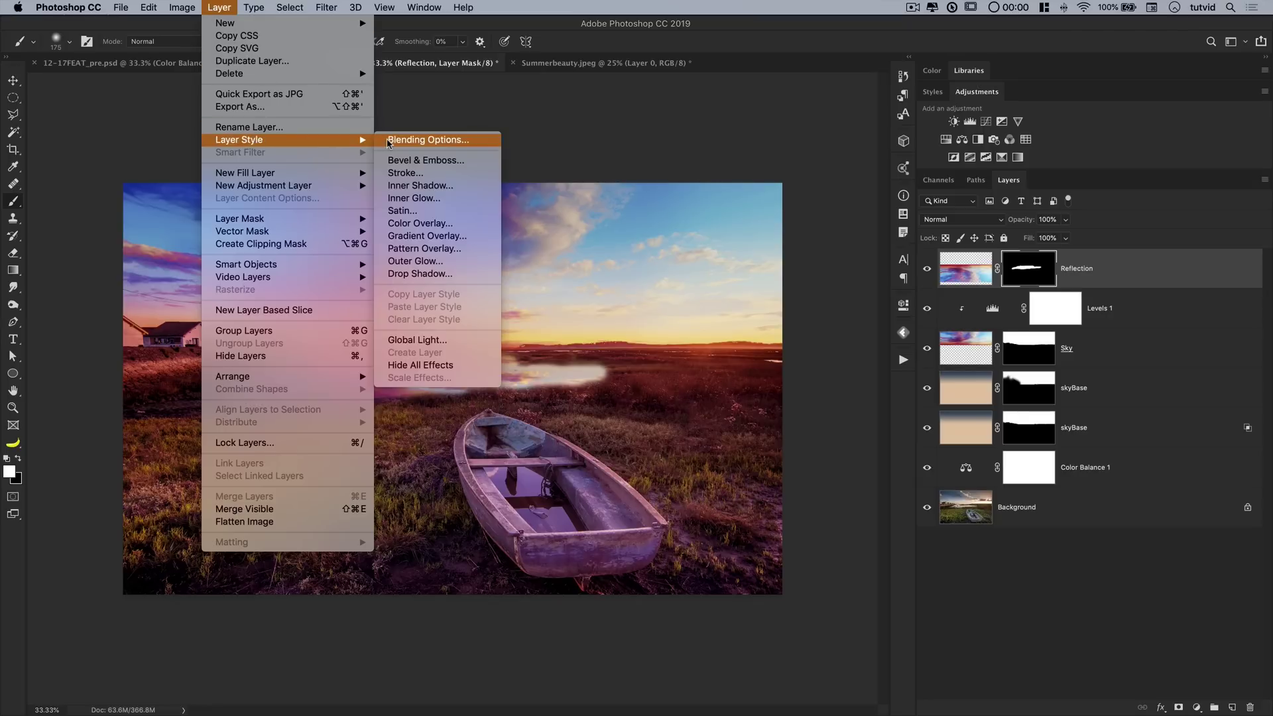
left_click(424, 140)
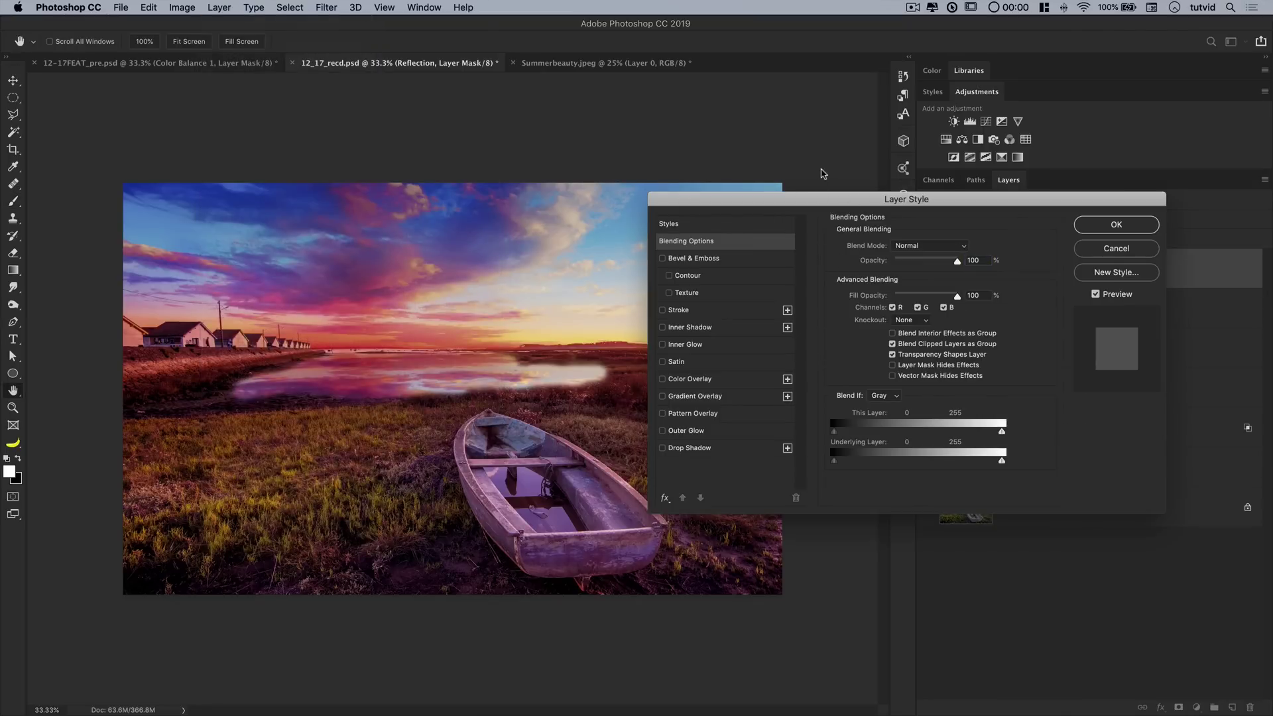
left_click_drag(829, 199, 818, 150)
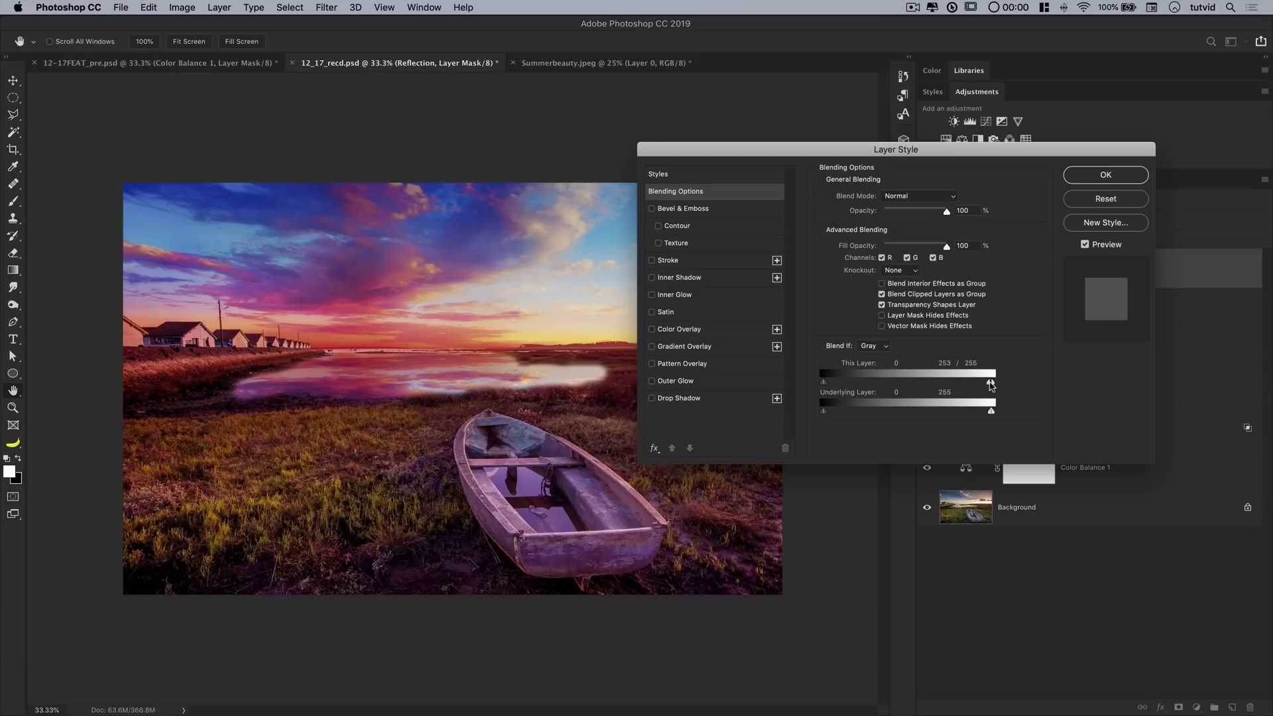
left_click_drag(972, 384, 913, 386)
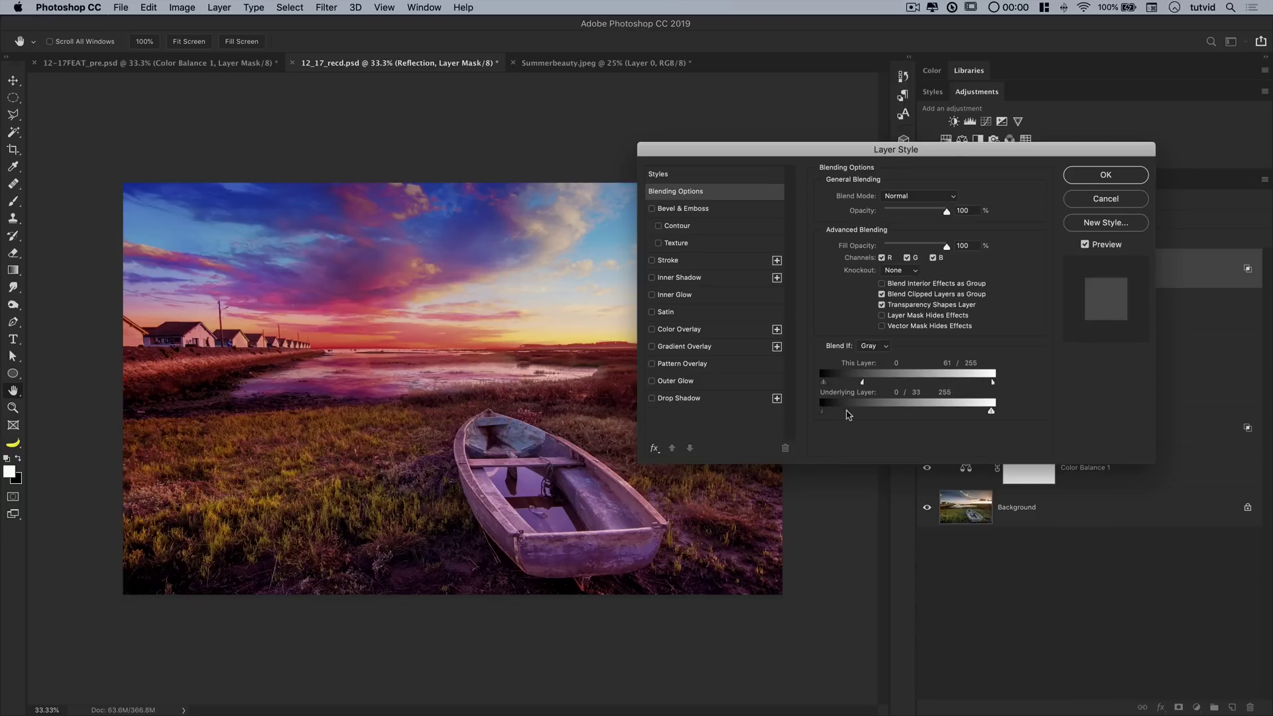
left_click_drag(849, 414, 880, 414)
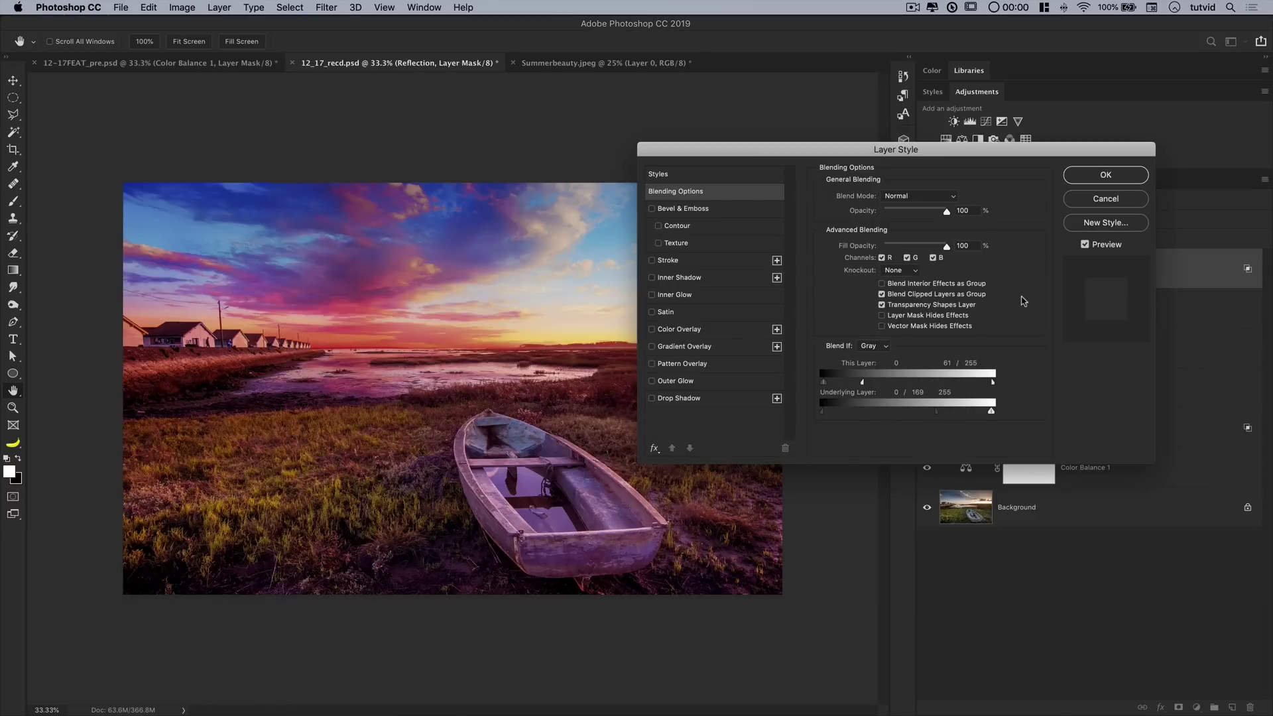
Step: Set the Reflection blend mode to Color, compare the preview, and apply the style
left_click(926, 194)
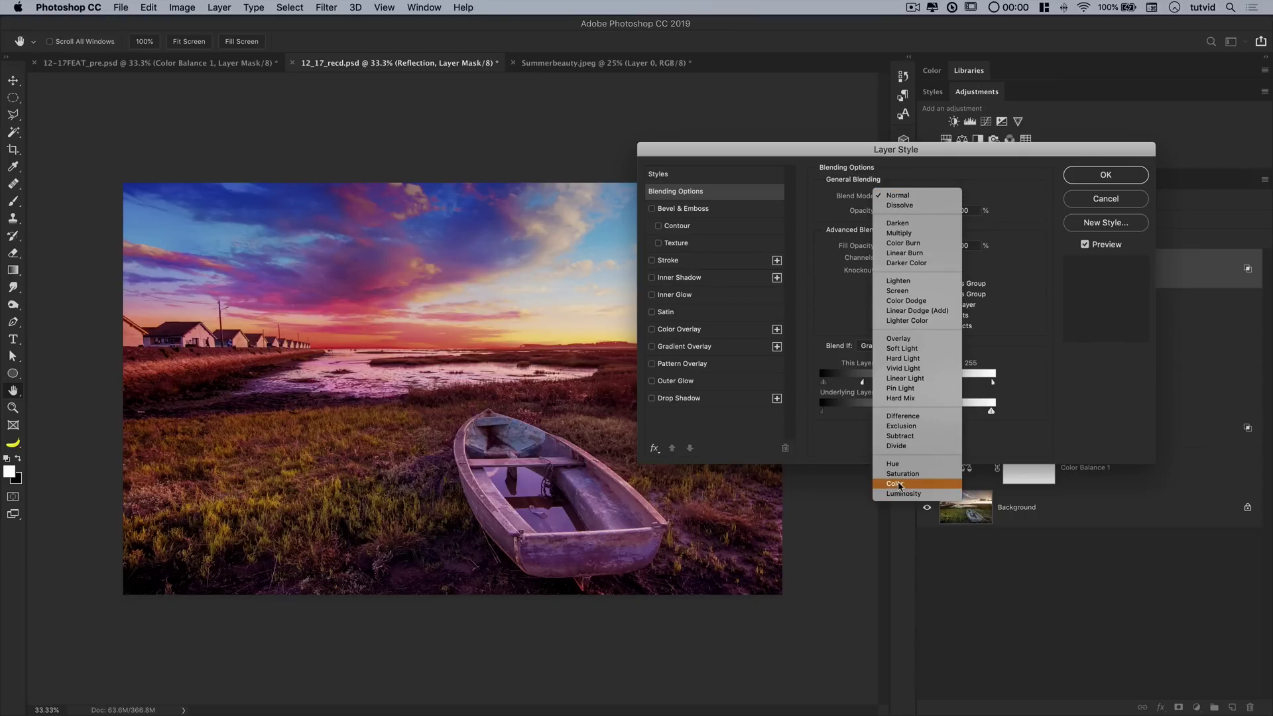
left_click(899, 484)
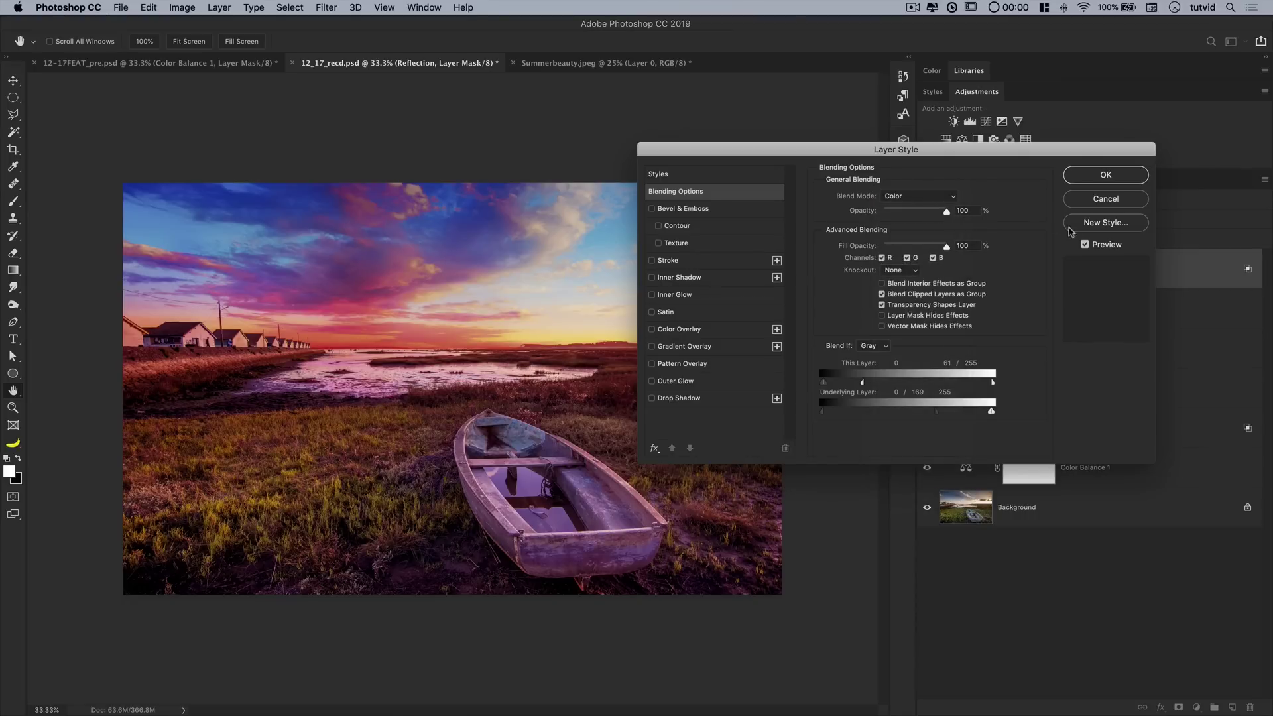
left_click(1085, 244)
left_click(1085, 244)
left_click(1105, 175)
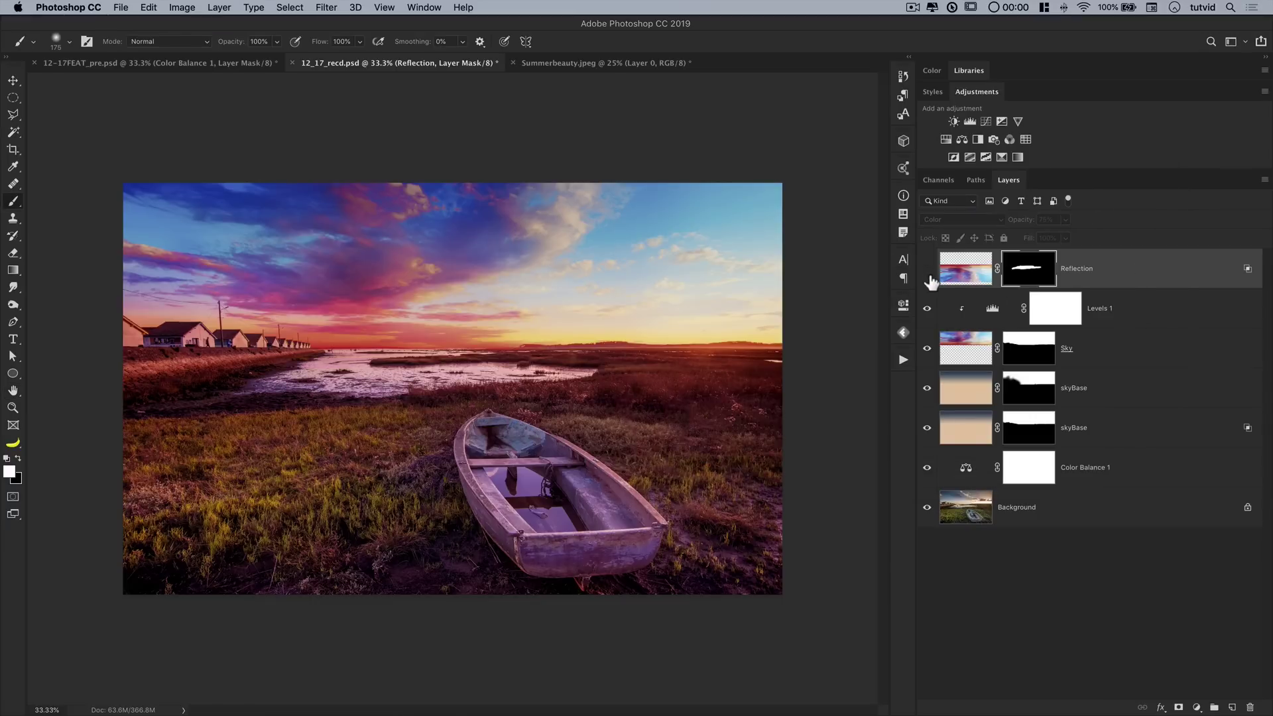
Step: Show the Reflection layer and compare the composite with the solo Background photo
left_click(927, 269)
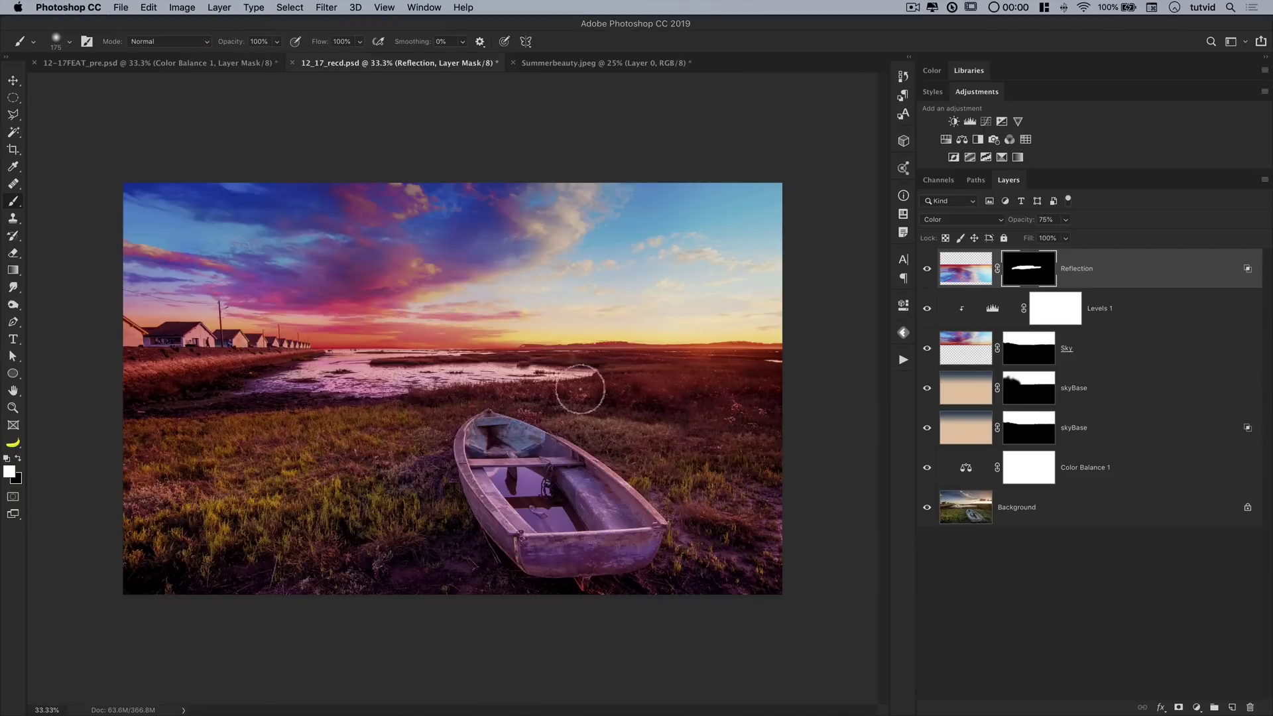
key("v")
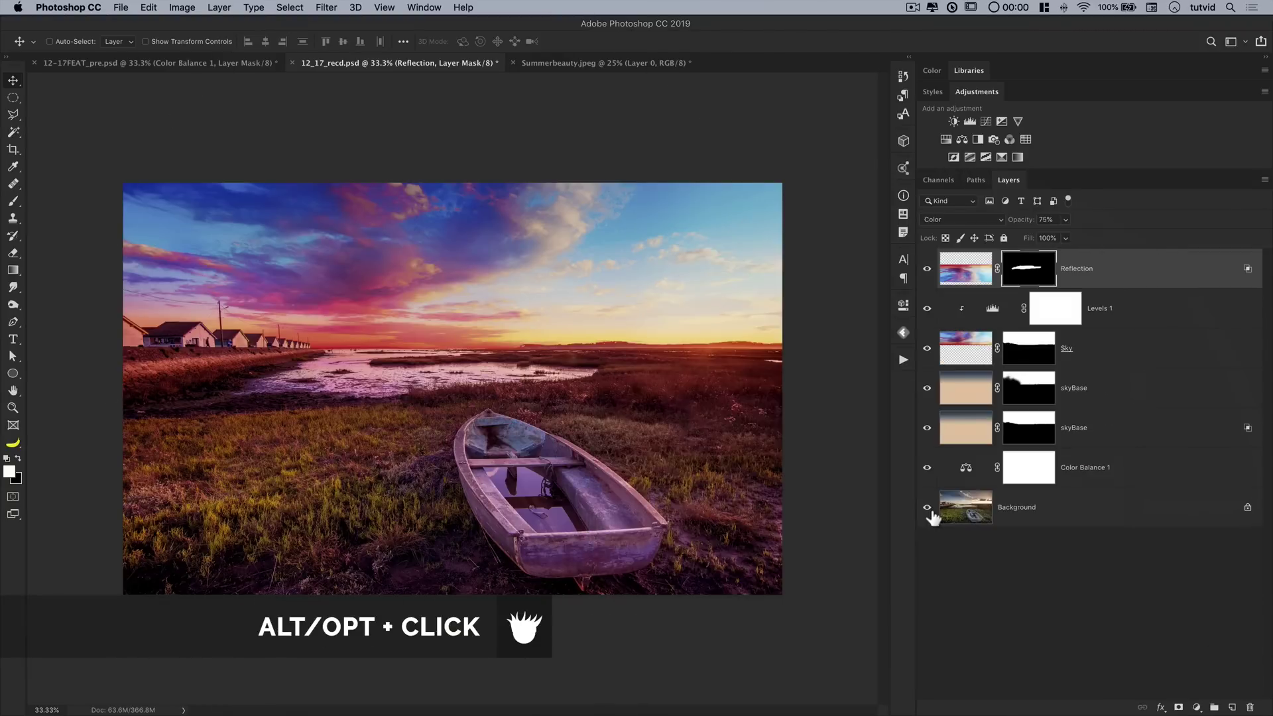
left_click(928, 511, "alt")
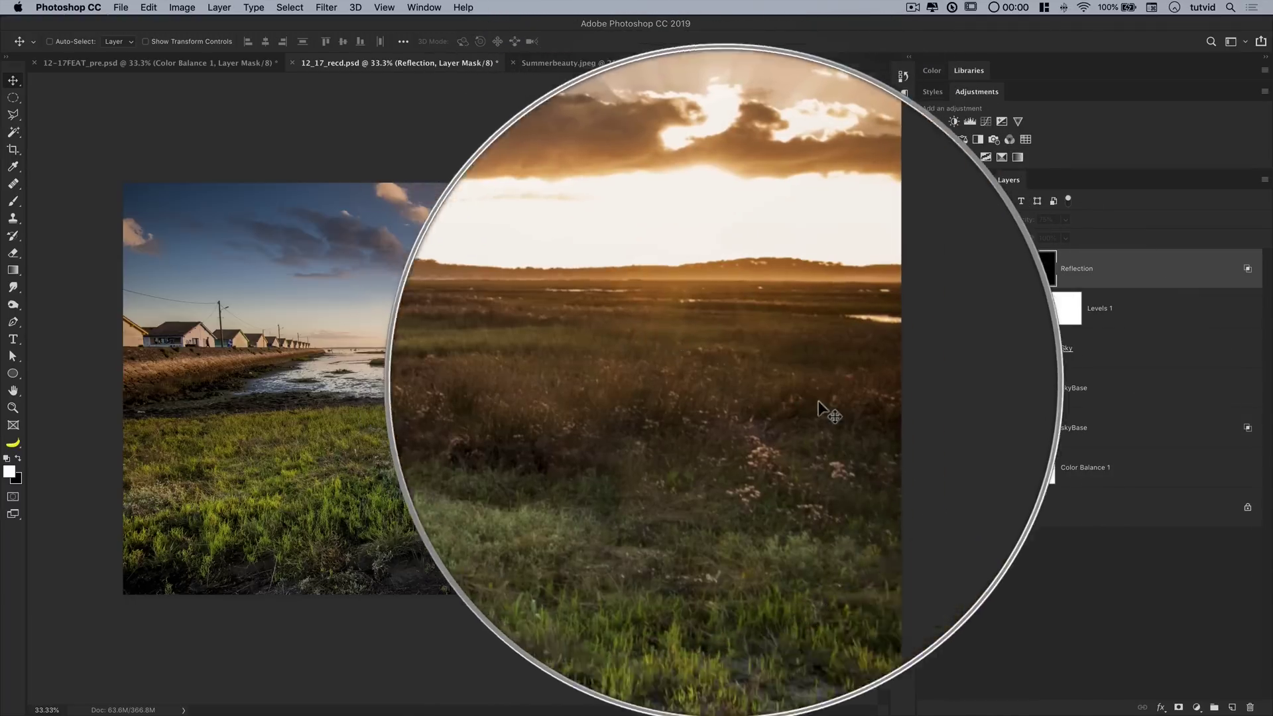
left_click(927, 511, "alt")
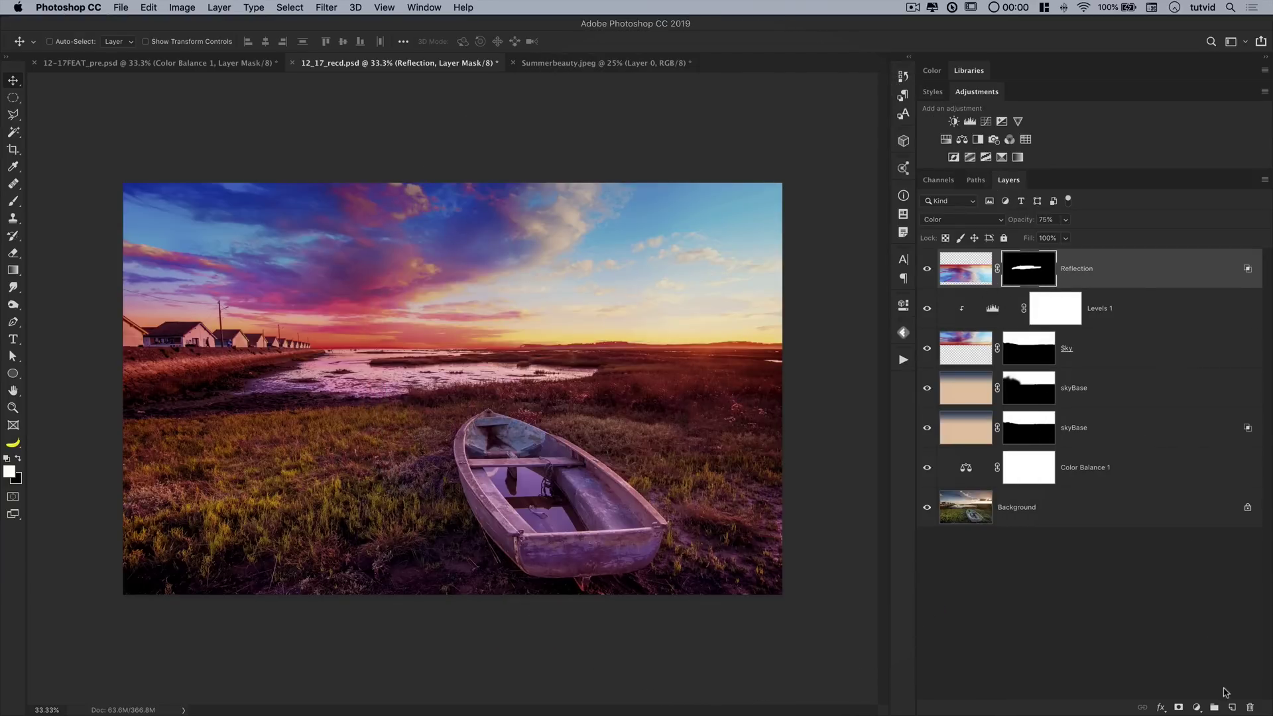
Step: On a new layer, paint a soft peach glow near the horizon with an 1100 px brush
left_click(1233, 708)
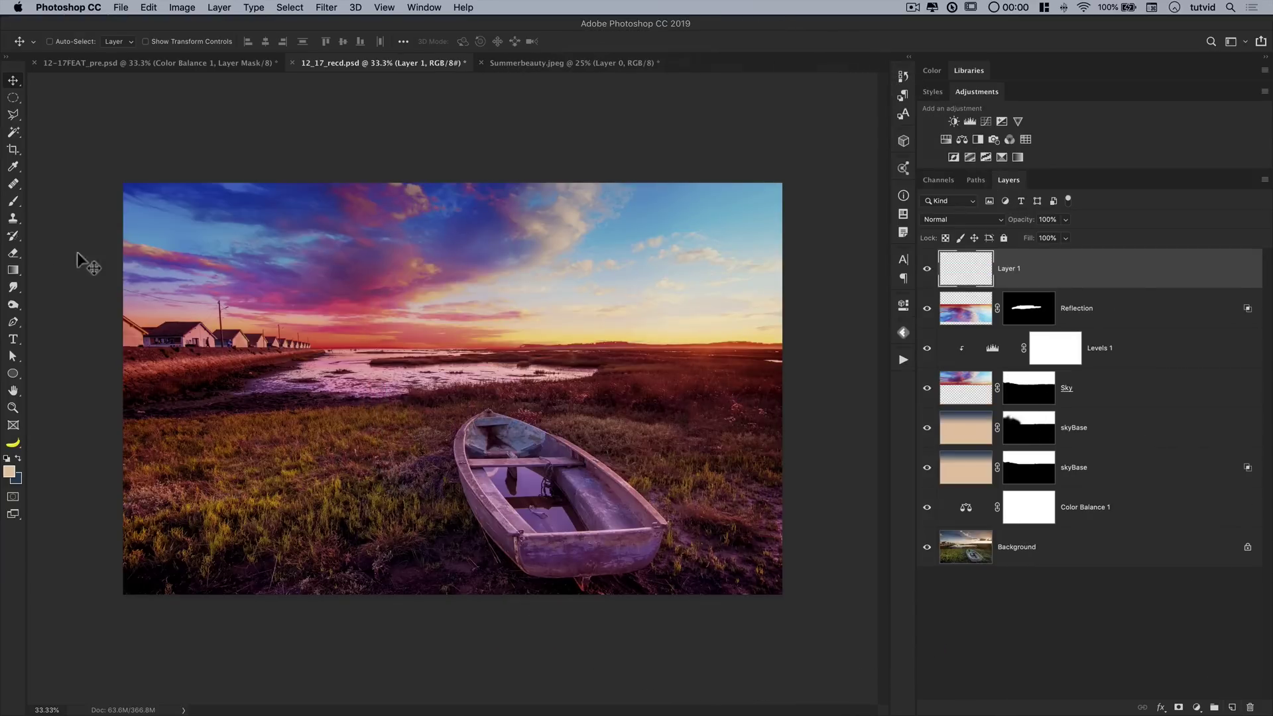
left_click(13, 200)
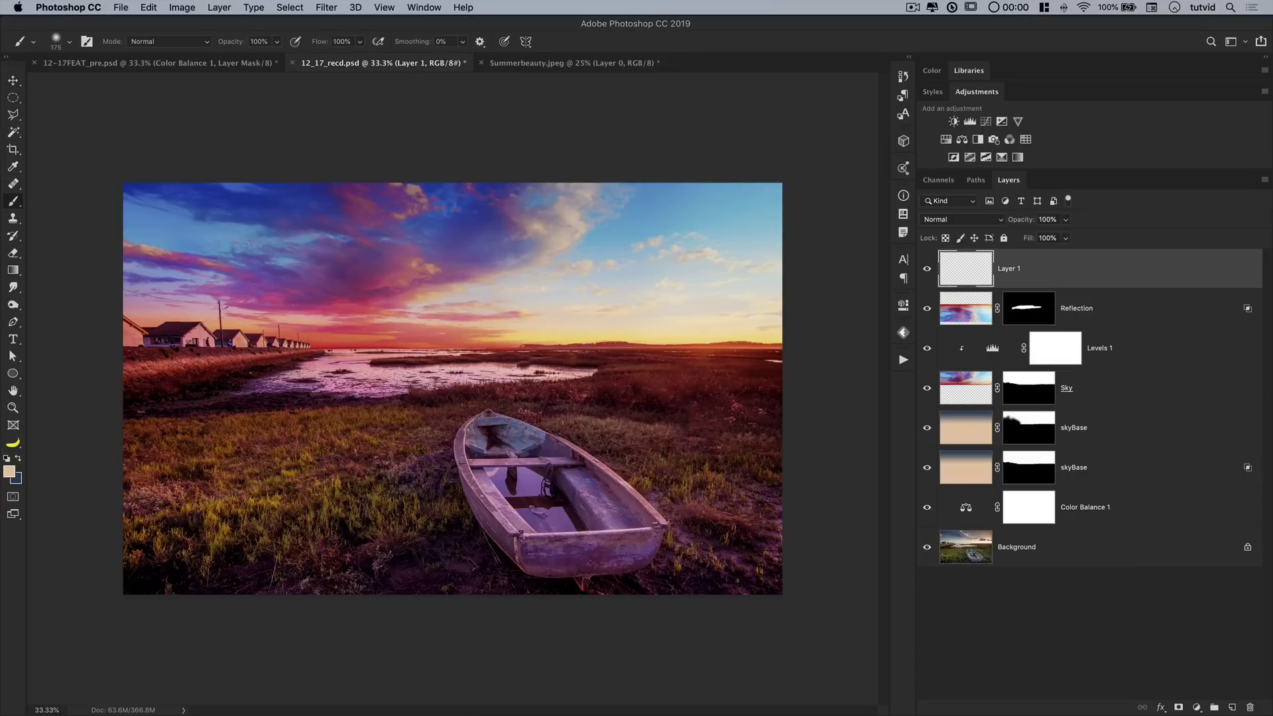
key("bracketright")
key("bracketright")
key("bracketright")
key("bracketright")
key("bracketright")
key("bracketright")
key("bracketright")
left_click(463, 377)
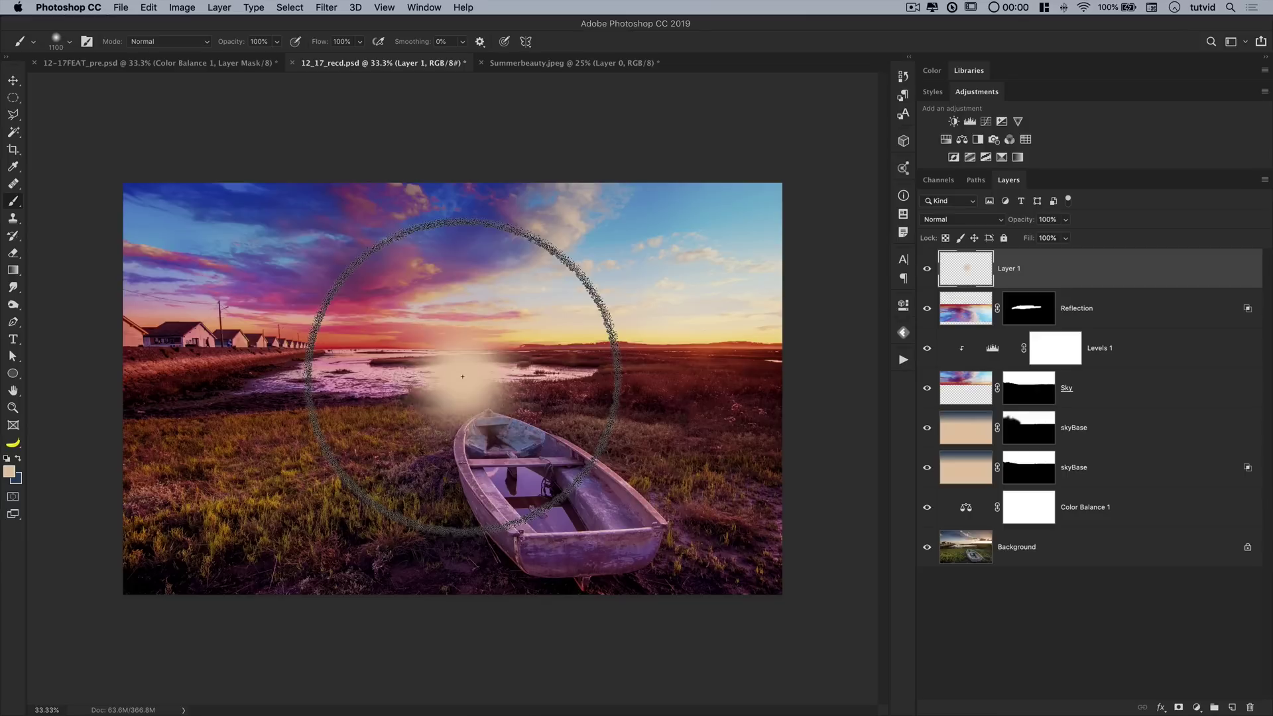
left_click(464, 376)
left_click(465, 376)
left_click(467, 375)
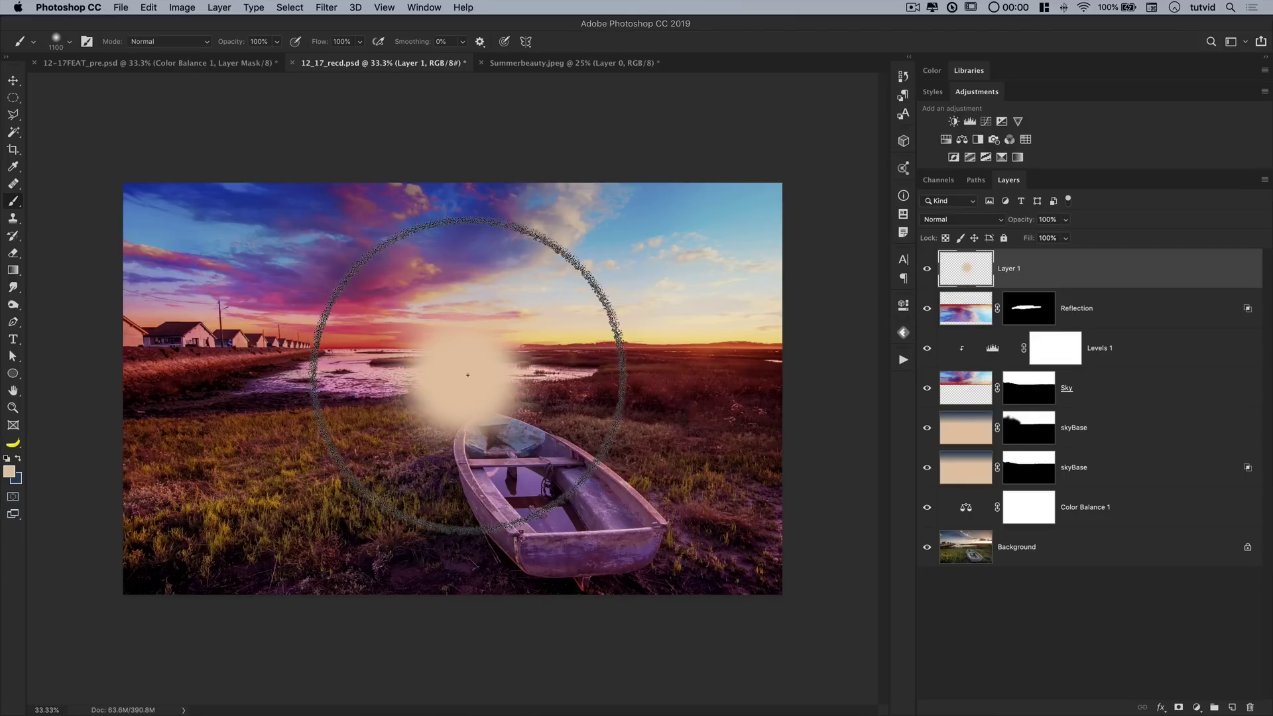
Step: Turn the glow pure white with Hue/Saturation Lightness +100
key("v")
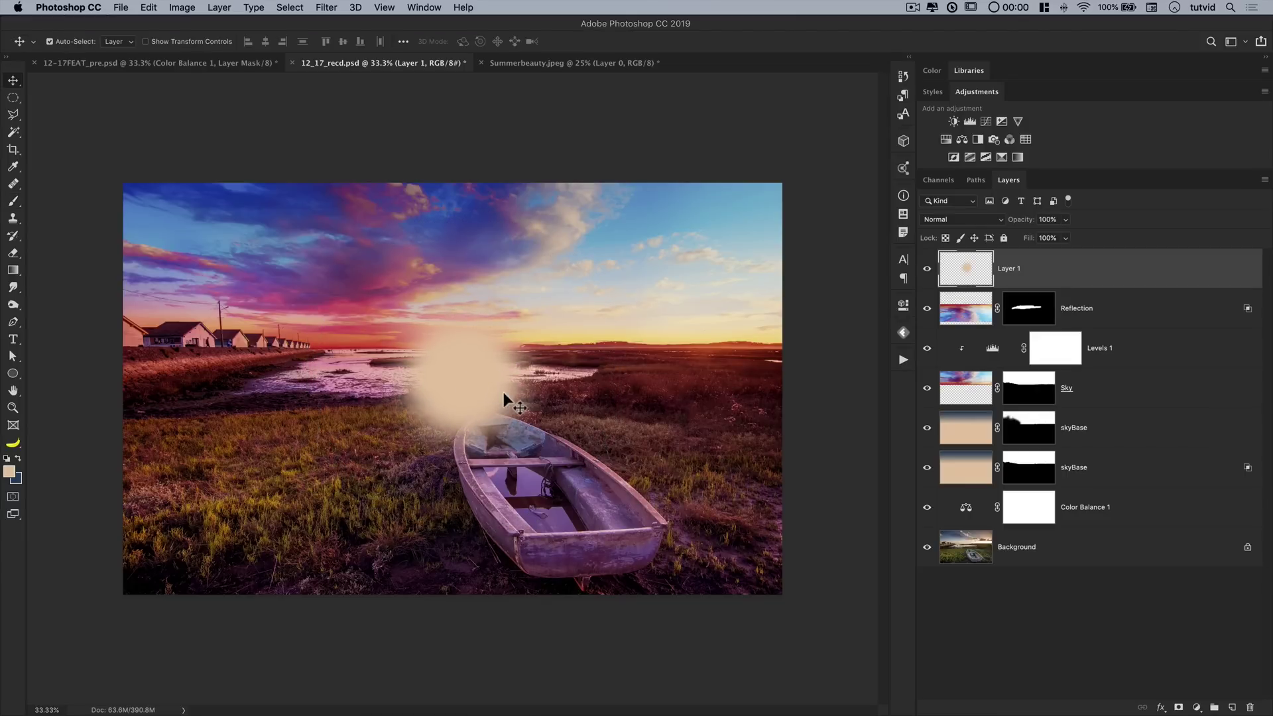
key("super+u")
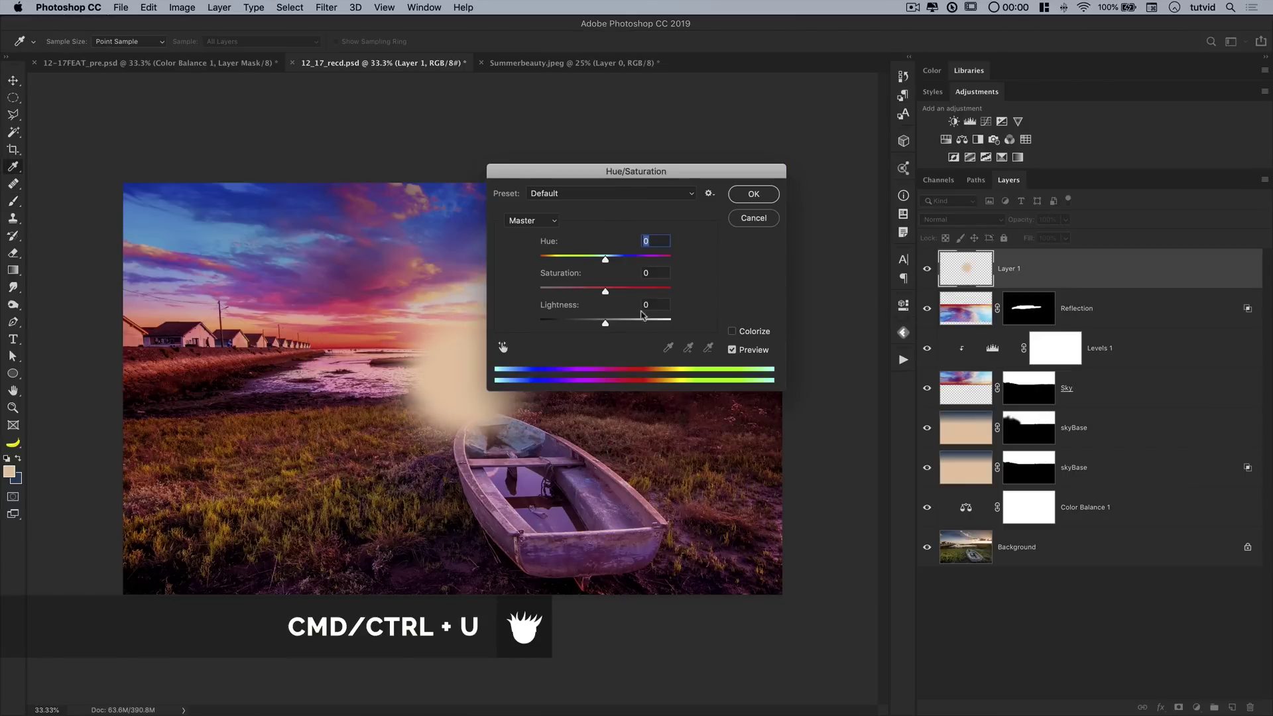
left_click_drag(621, 327, 710, 329)
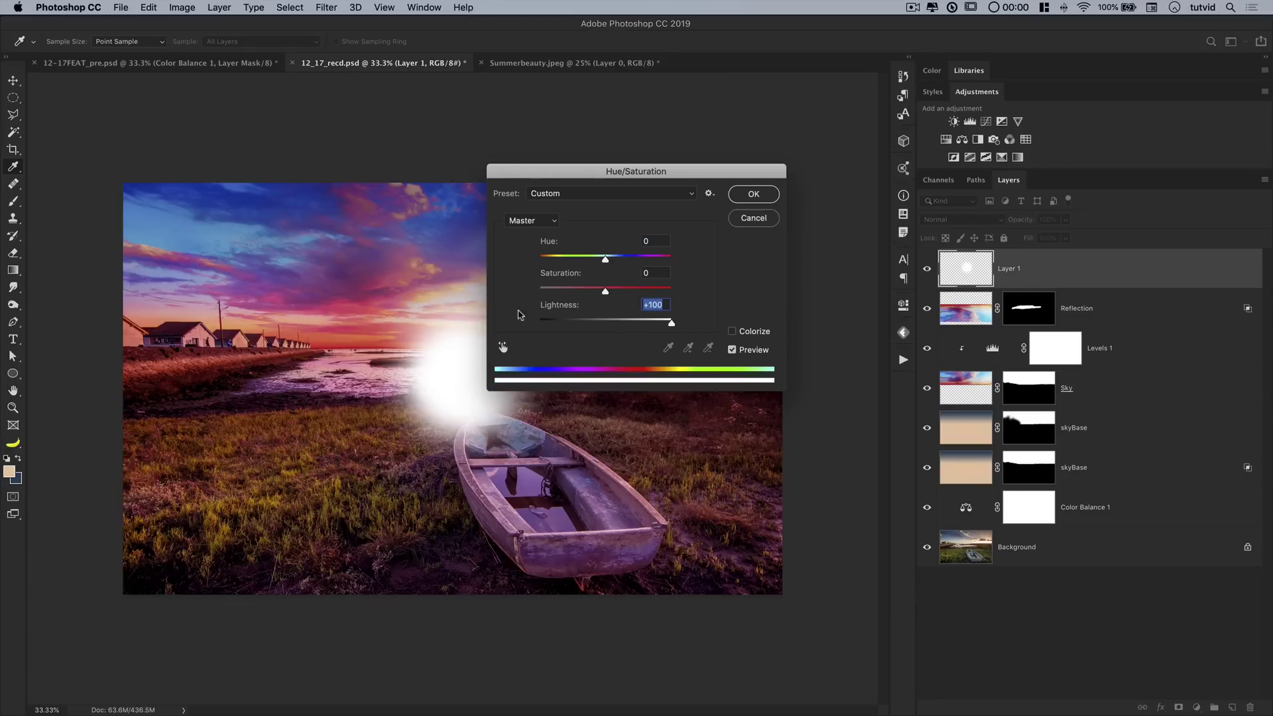
left_click(755, 194)
Step: Free Transform the white glow to nearly double its size
key("v")
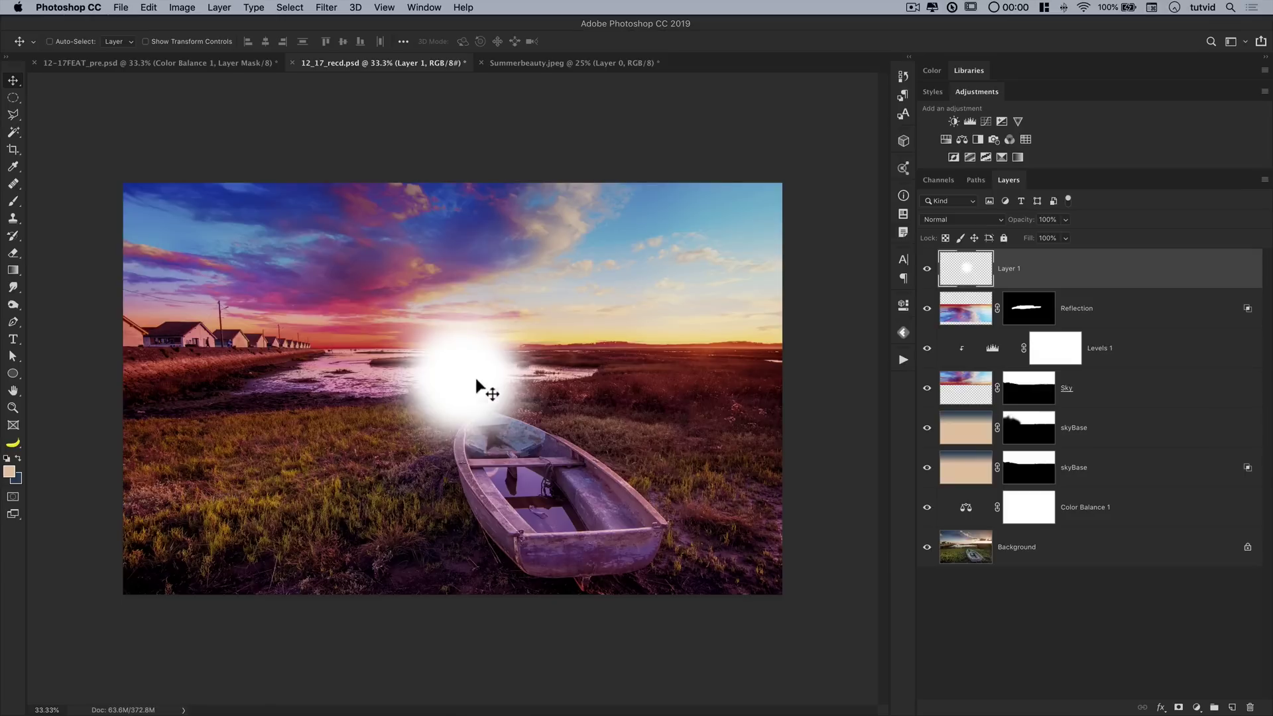
key("super+t")
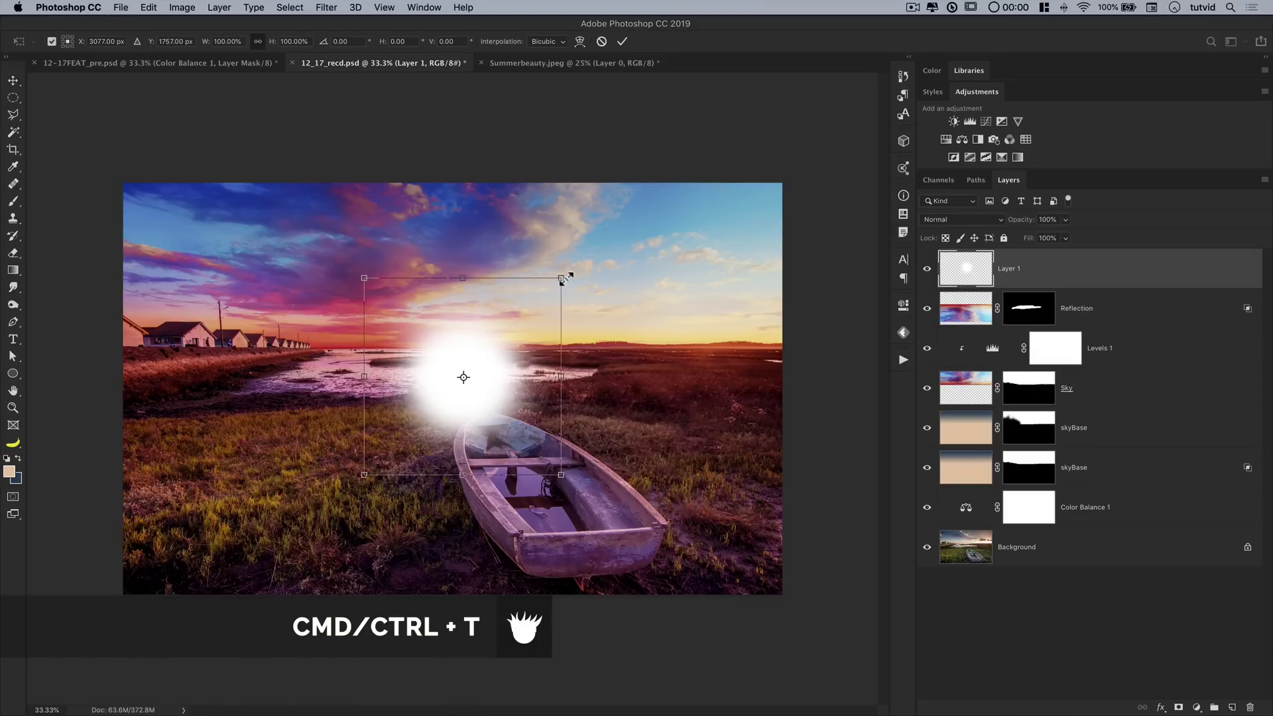
left_click_drag(564, 277, 670, 212)
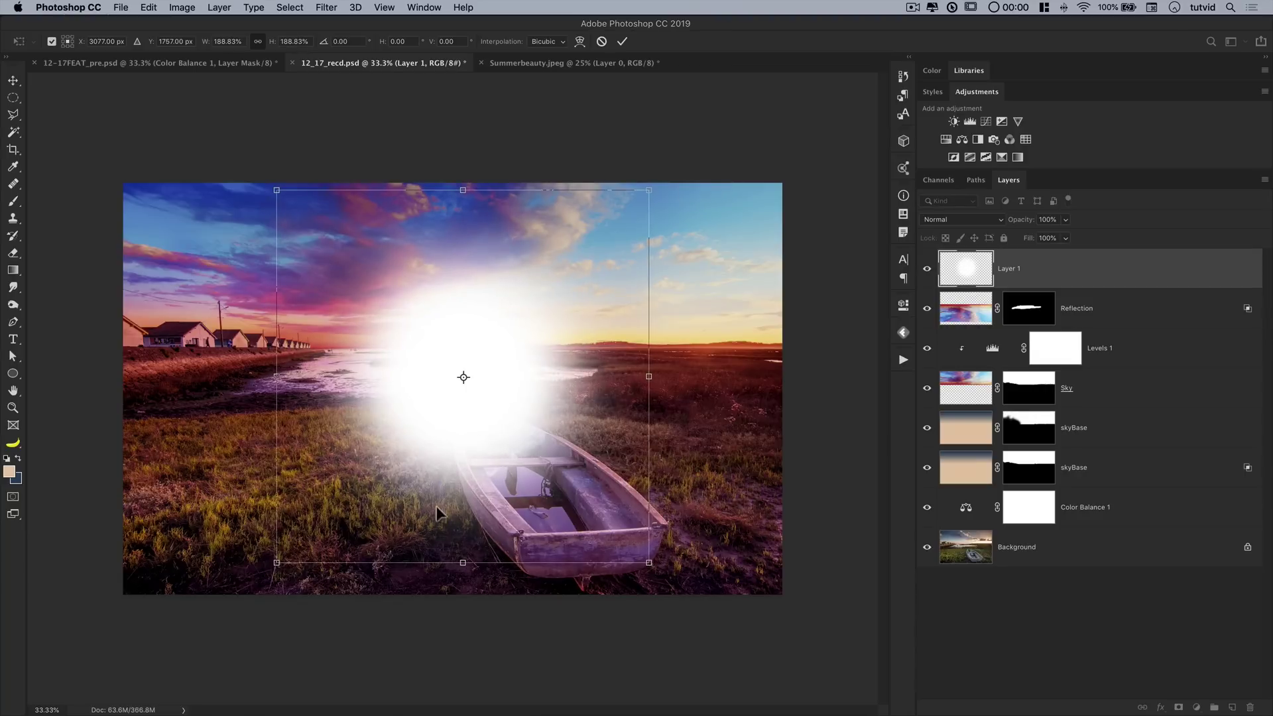
key("Return")
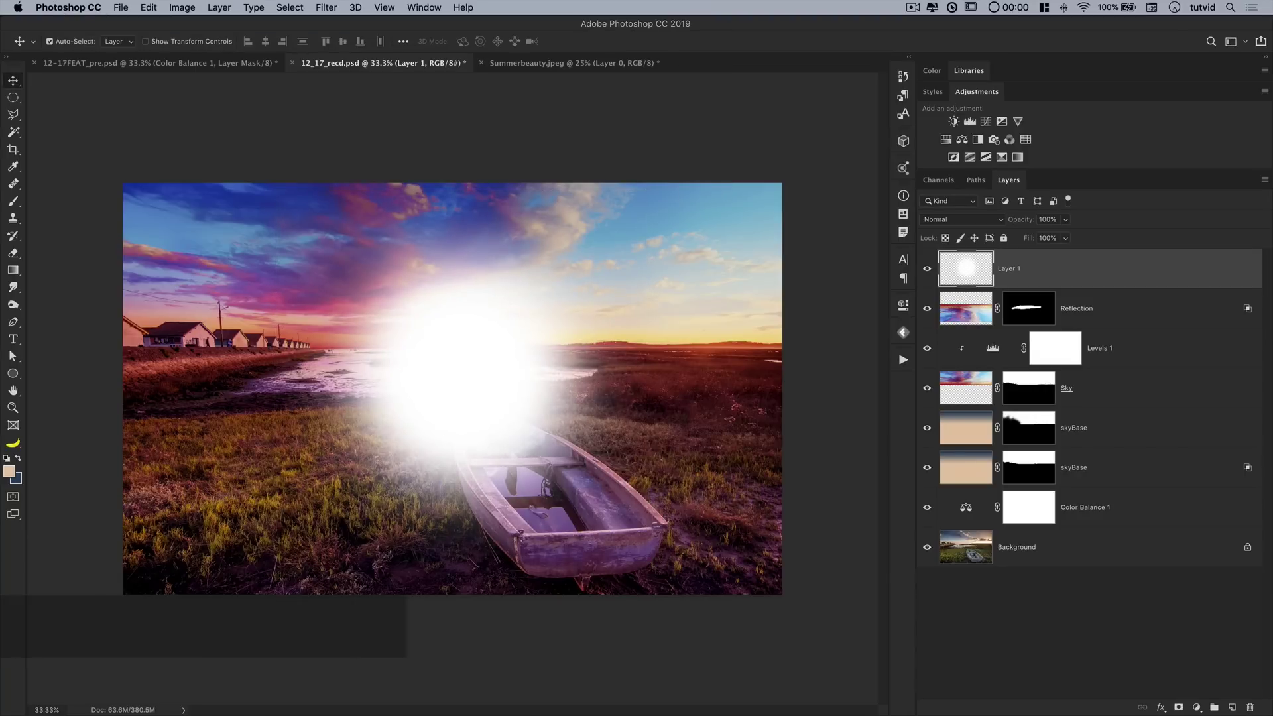
key("super+u")
Step: Colorize the glow orange (Hue +30, Saturation +100, Lightness -35) and nudge it slightly right
left_click(737, 332)
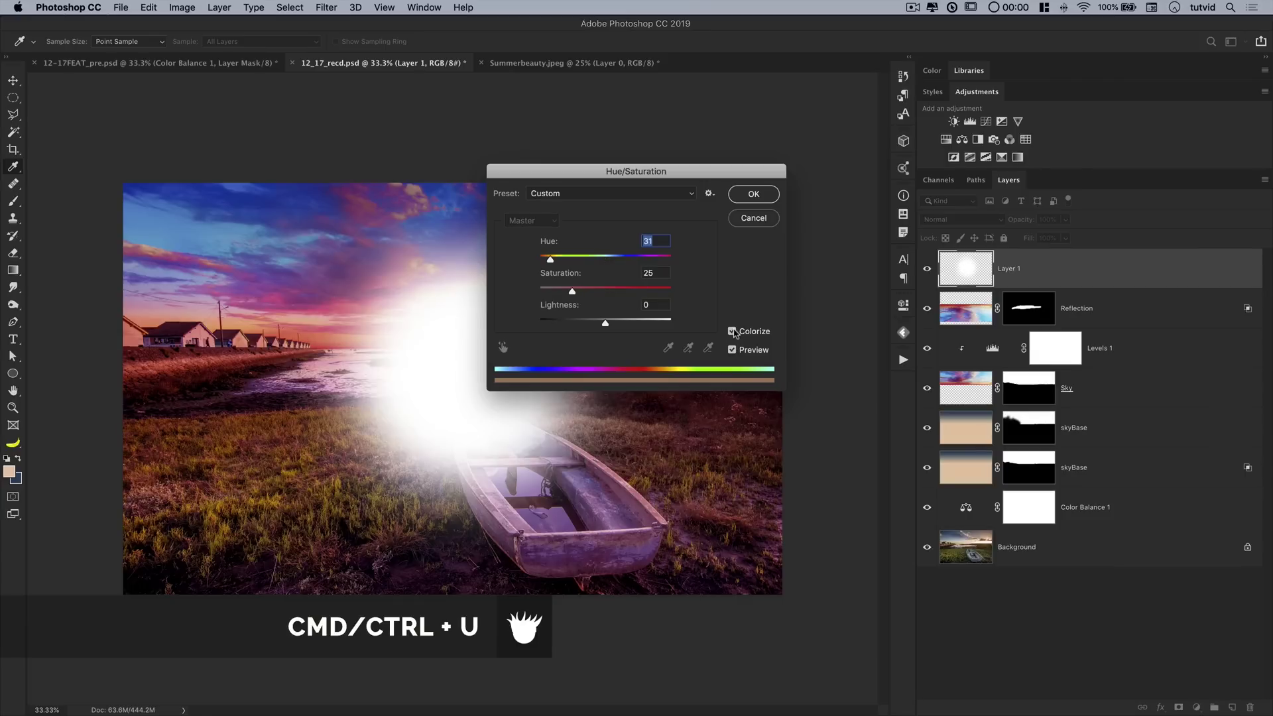
left_click_drag(640, 179, 720, 218)
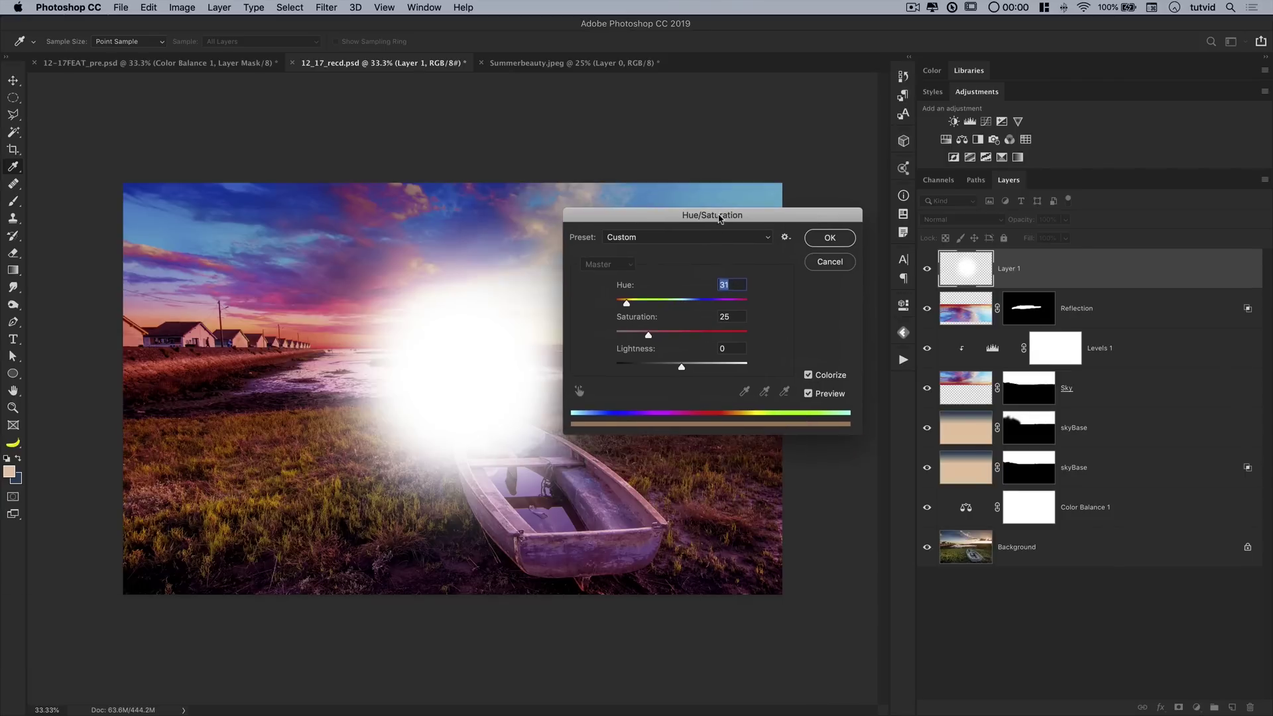
type("30")
left_click(653, 331)
left_click_drag(686, 219, 785, 222)
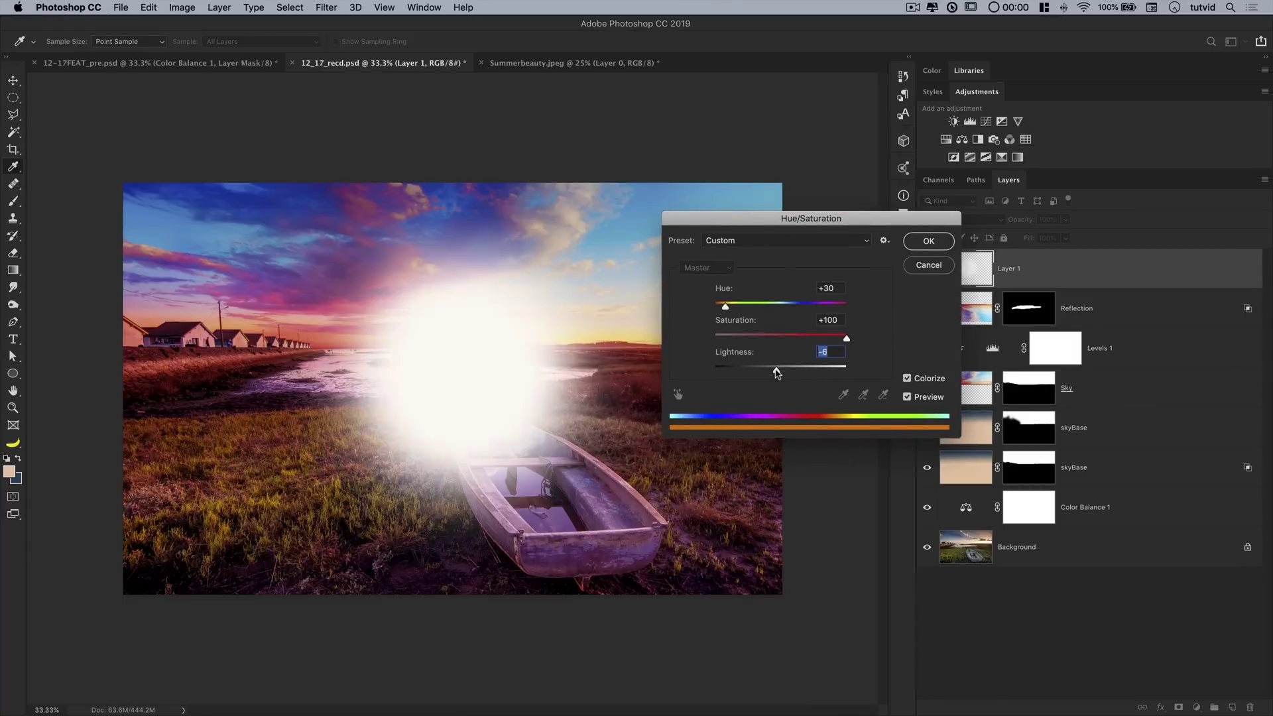
left_click_drag(777, 373, 757, 377)
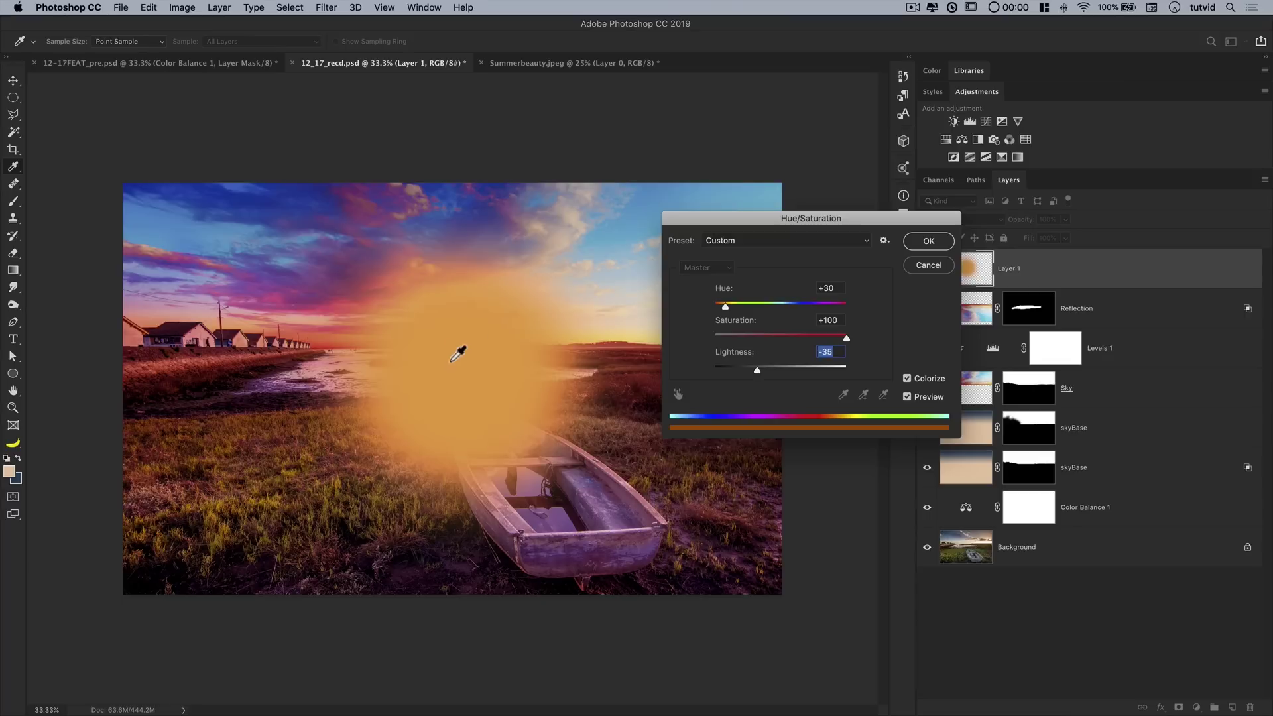
left_click(935, 243)
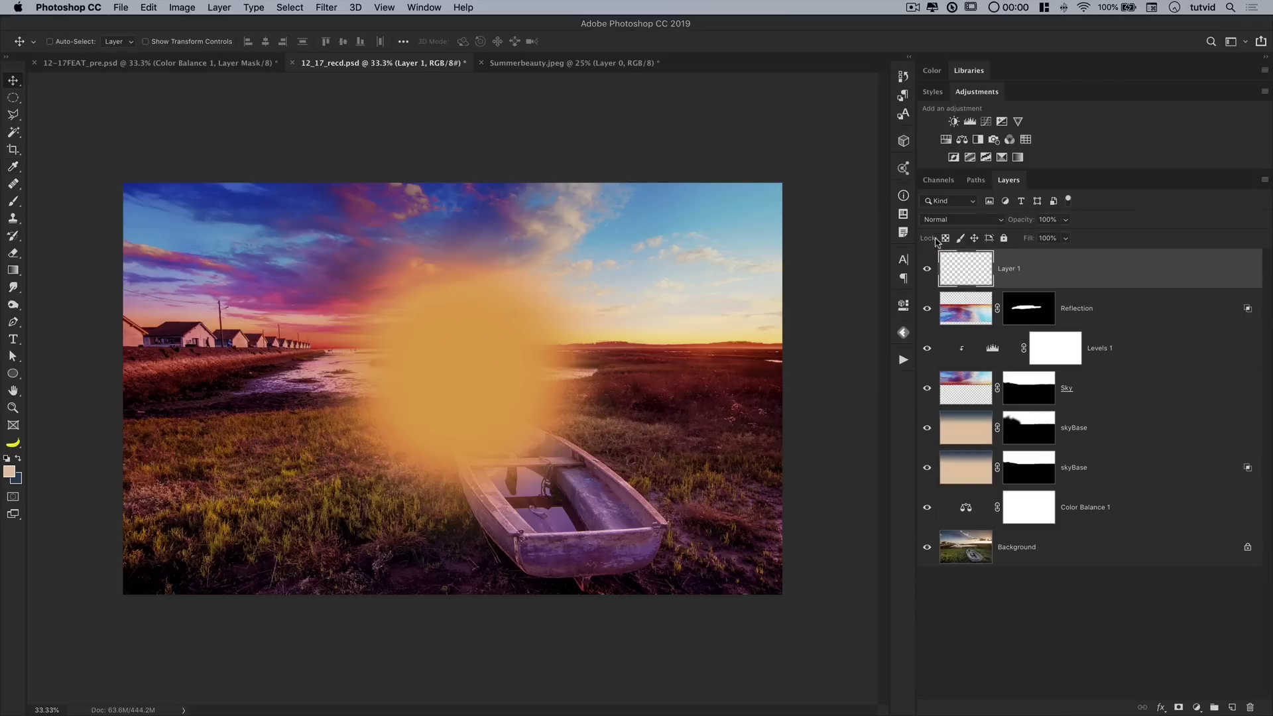
mouse_move(459, 360)
left_mouse_down()
mouse_move(526, 355)
mouse_move(480, 364)
left_mouse_up()
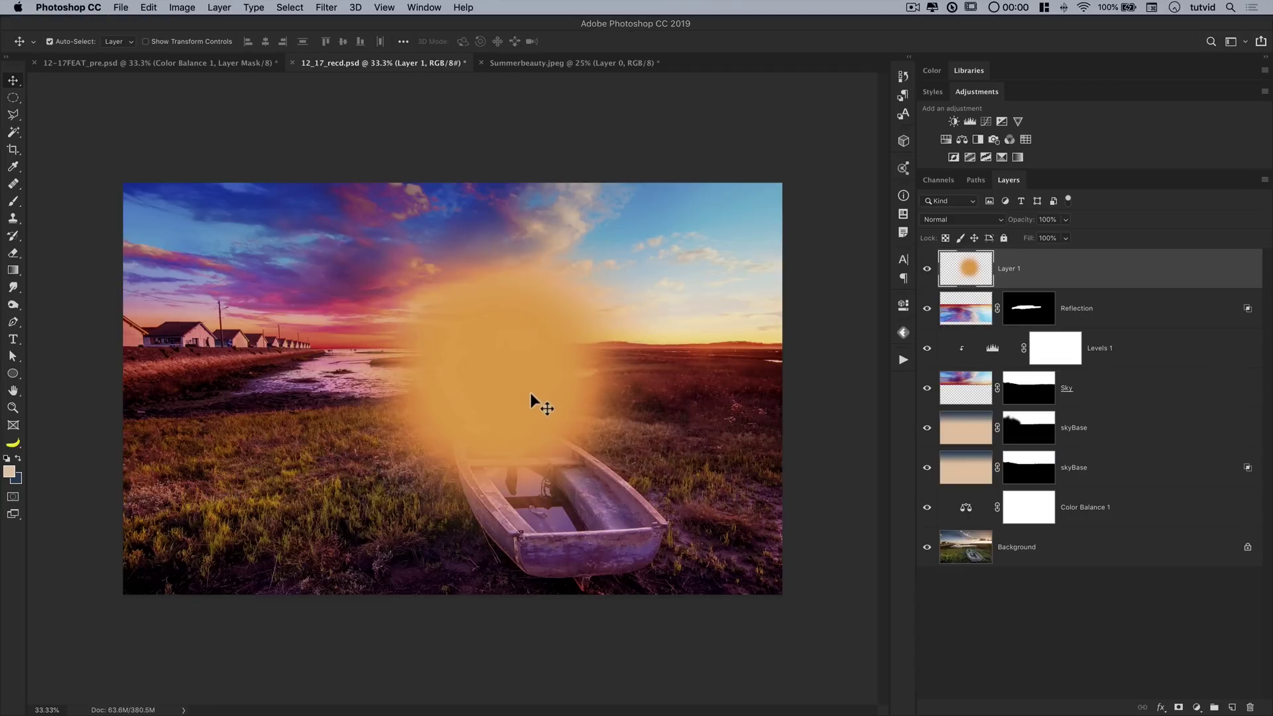
Step: Duplicate the orange glow layer and turn the copy white with Lightness +100
key("super+j")
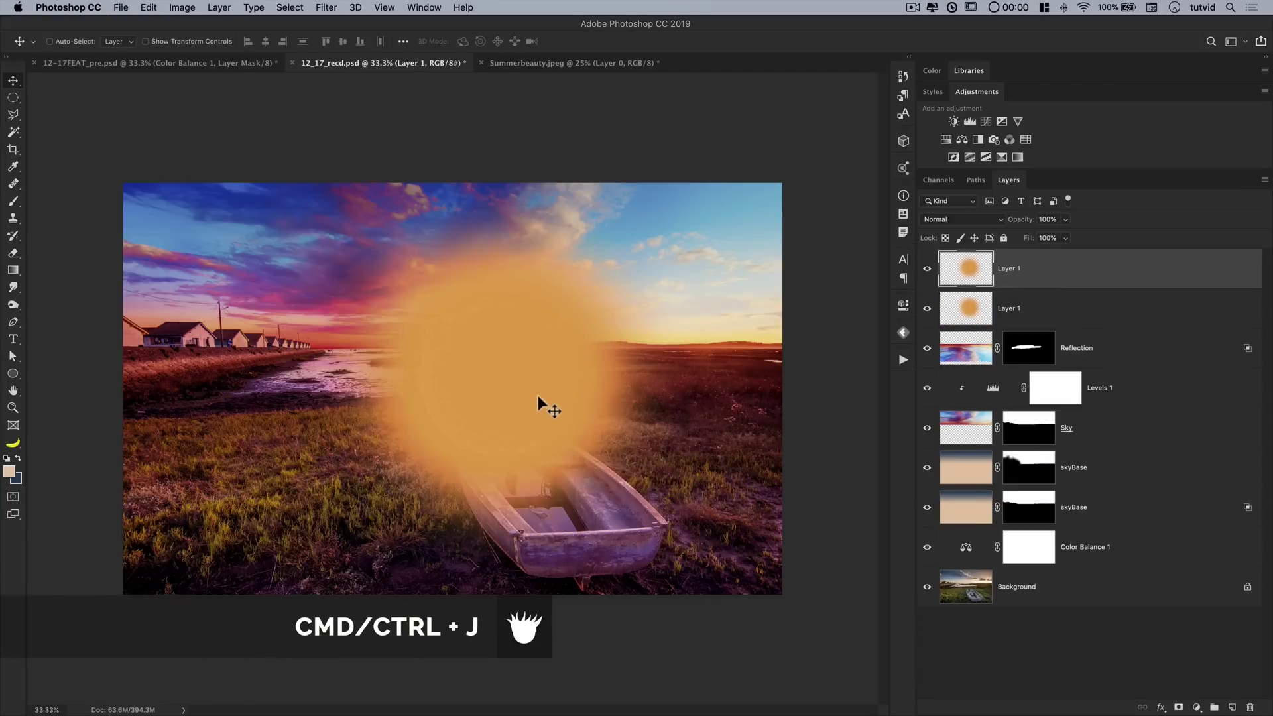
key("super+u")
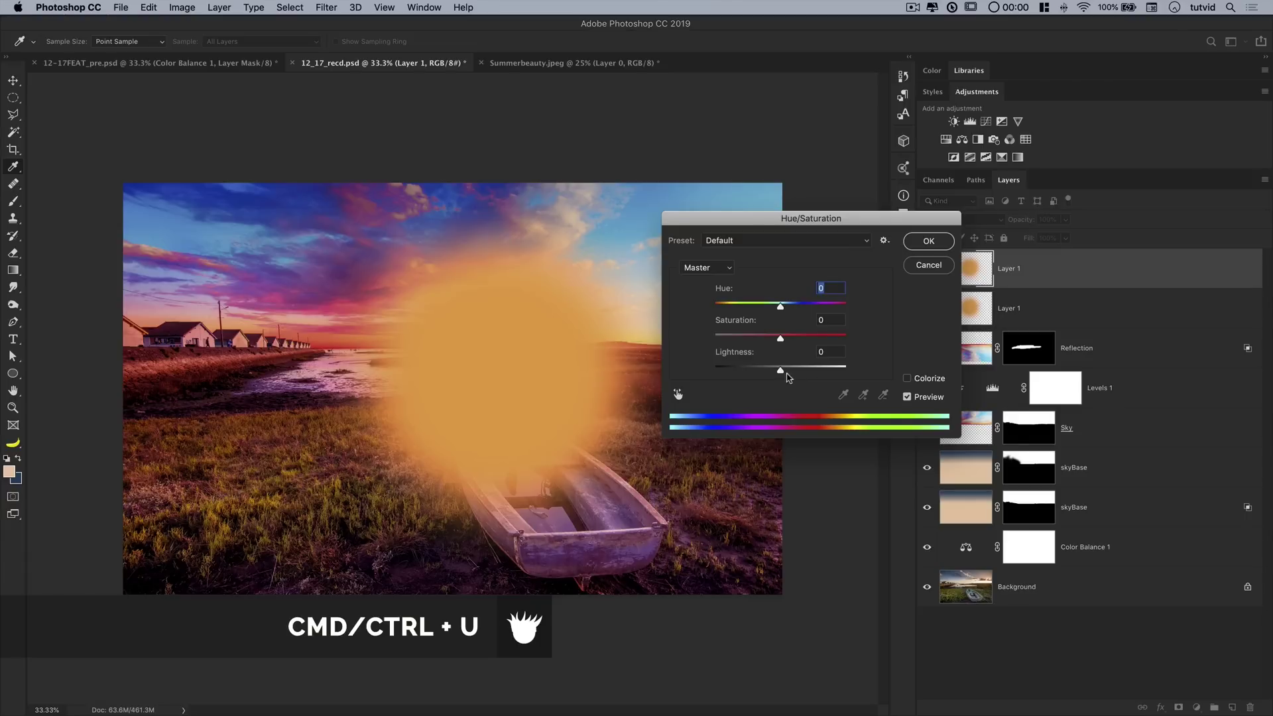
left_click_drag(786, 375, 906, 376)
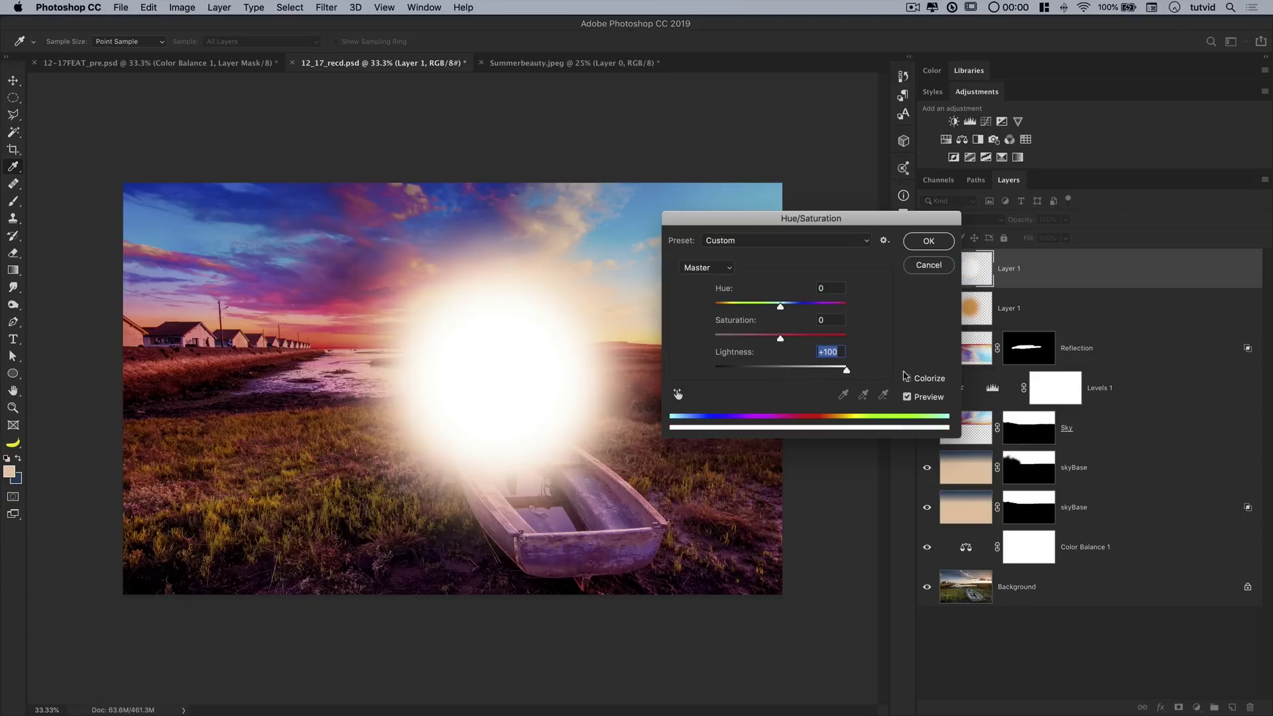
left_click(928, 241)
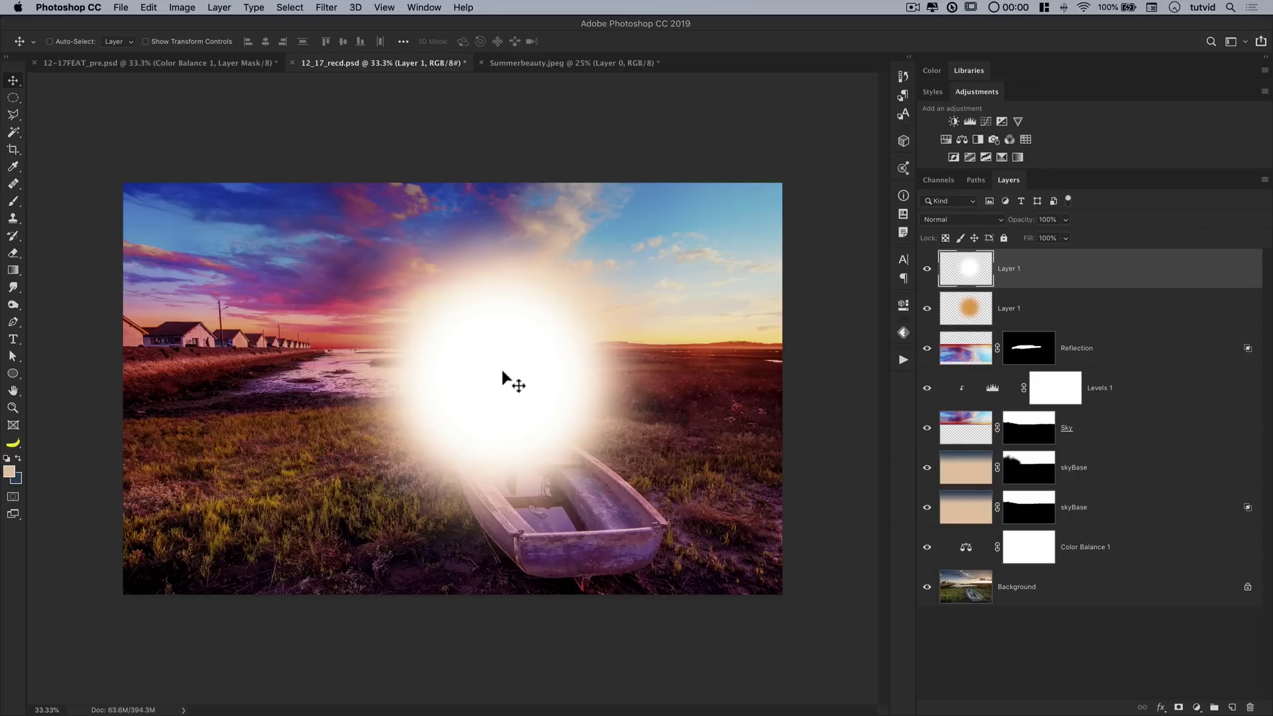
Step: Scale the white copy down into a small sun core
key("super+t")
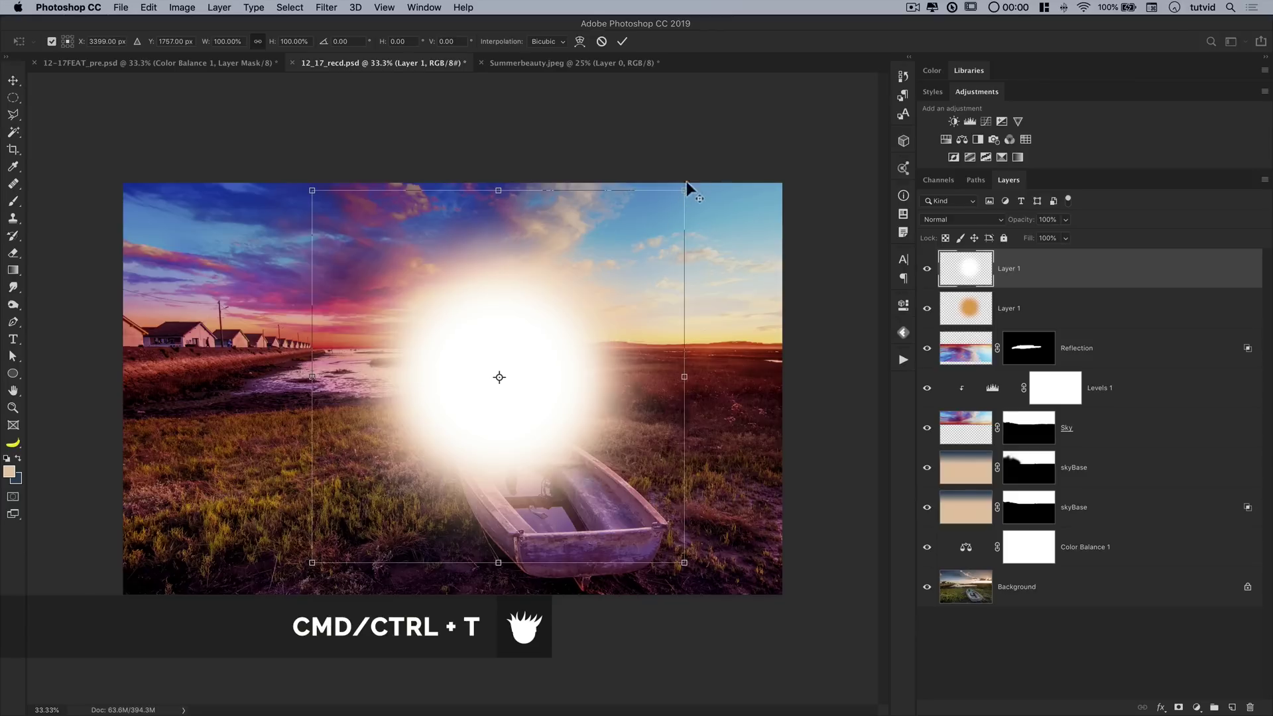
left_click_drag(685, 192, 516, 350)
key("Return")
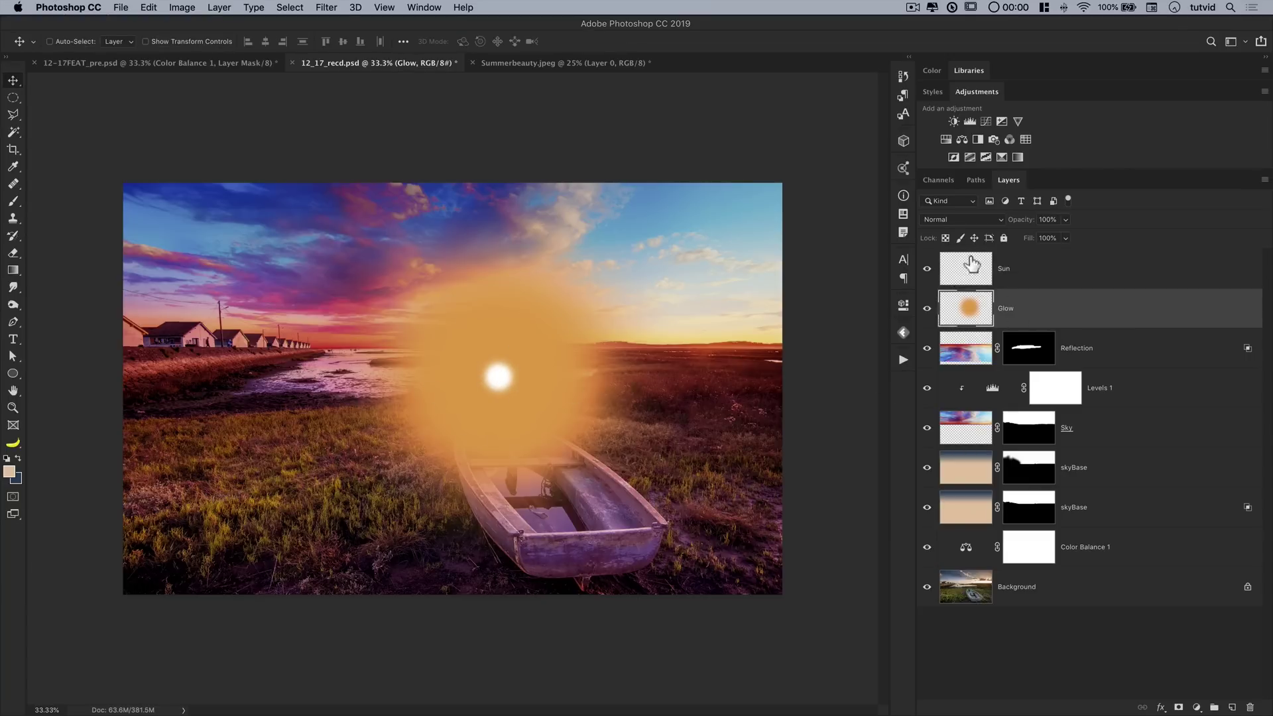
left_click(971, 218)
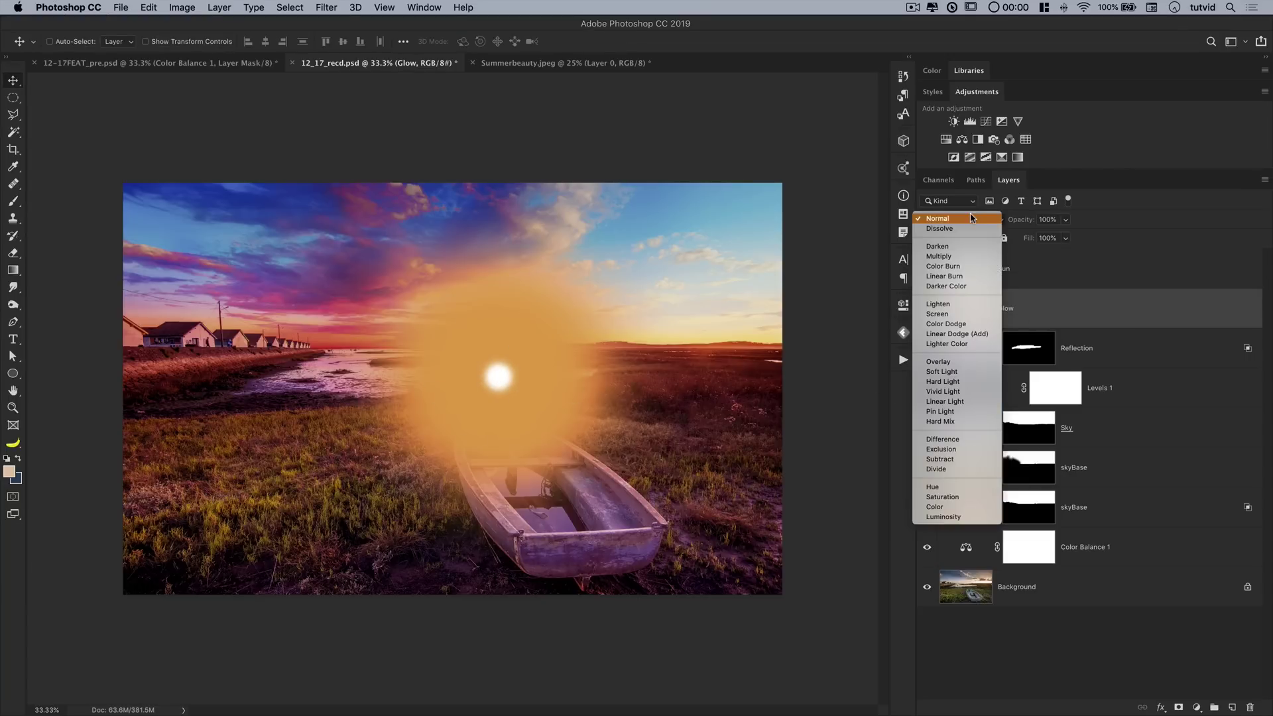
Step: Set Glow to Screen, and give Sun Linear Dodge (Add) blending at 31% fill
left_click(955, 315)
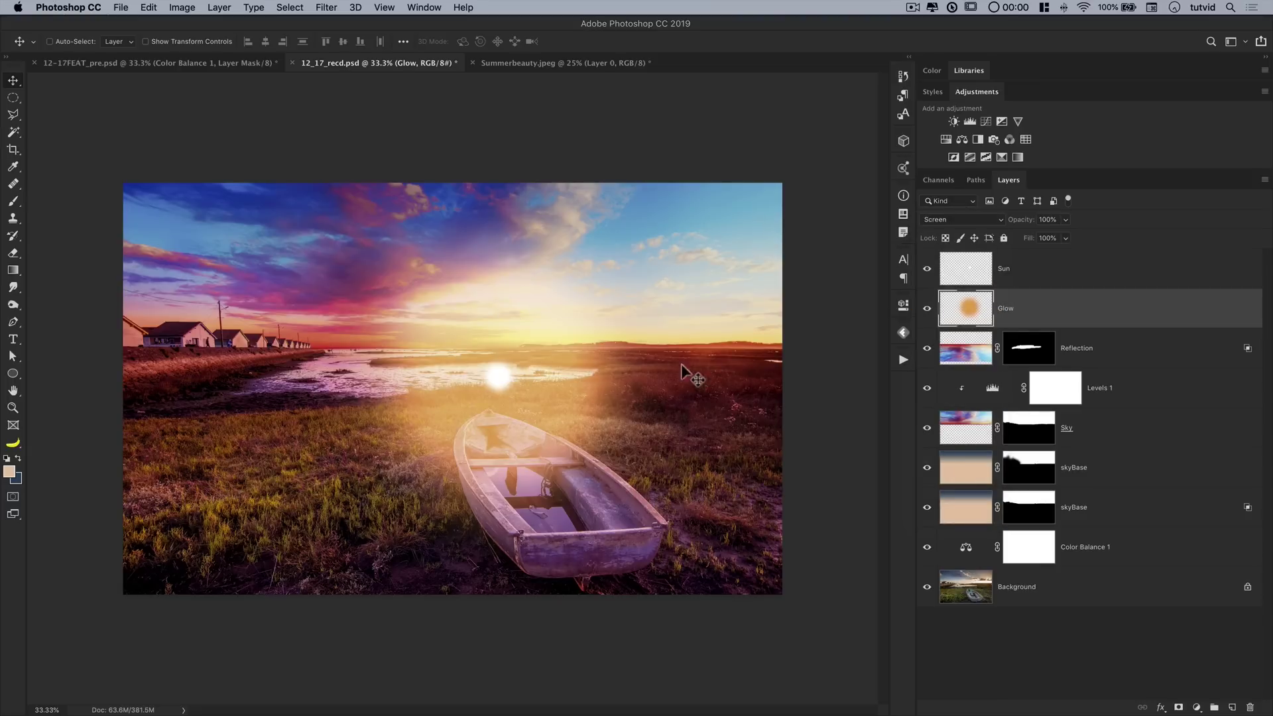
left_click(1009, 277)
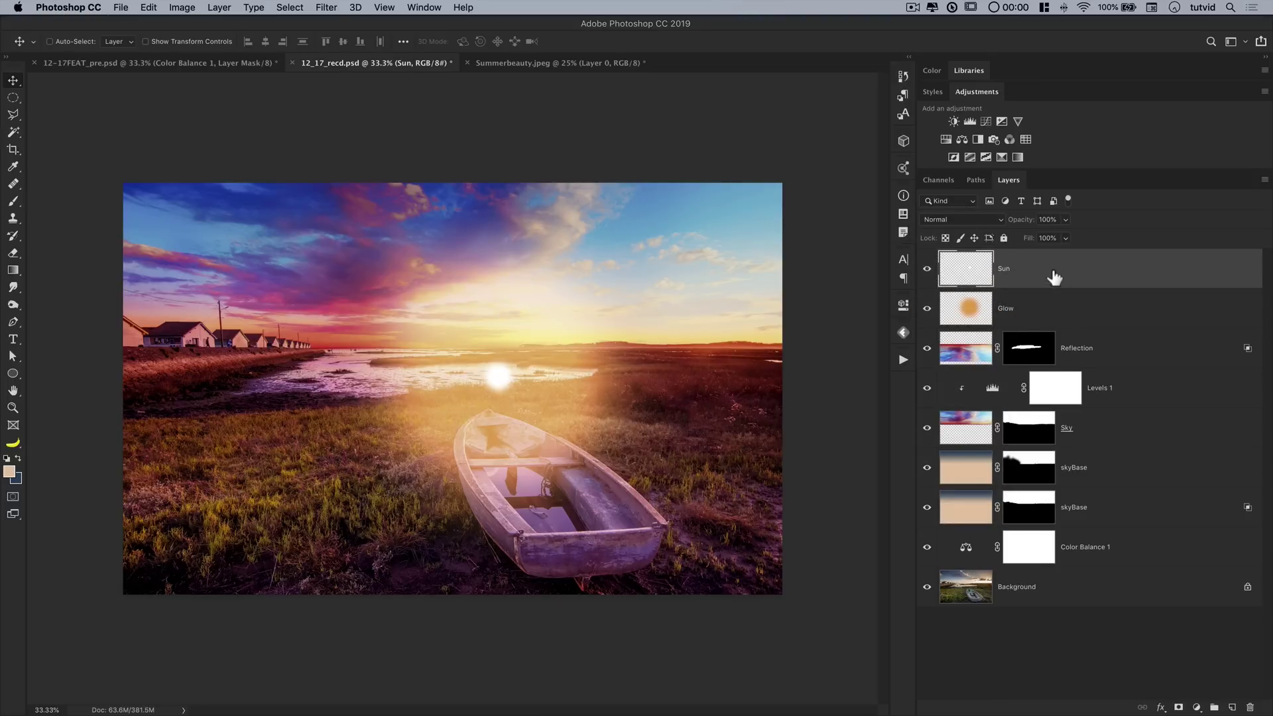
left_click(221, 8)
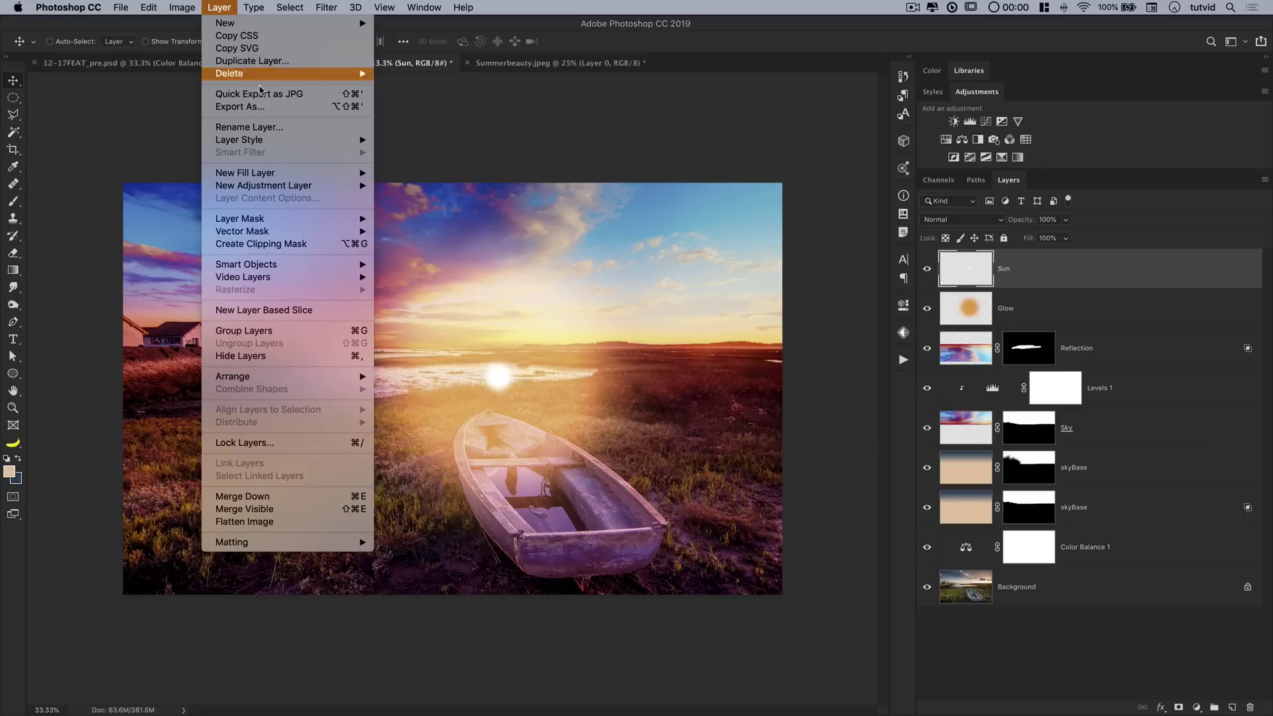
left_click(610, 371)
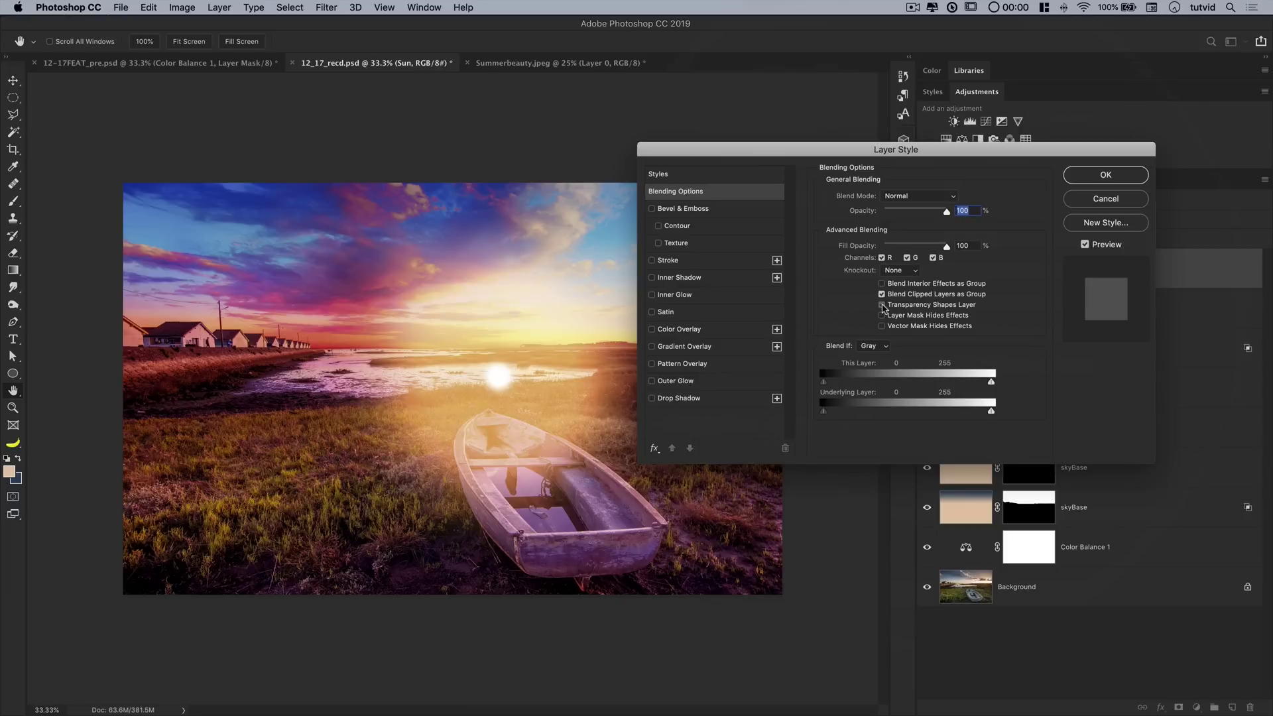
left_click(905, 198)
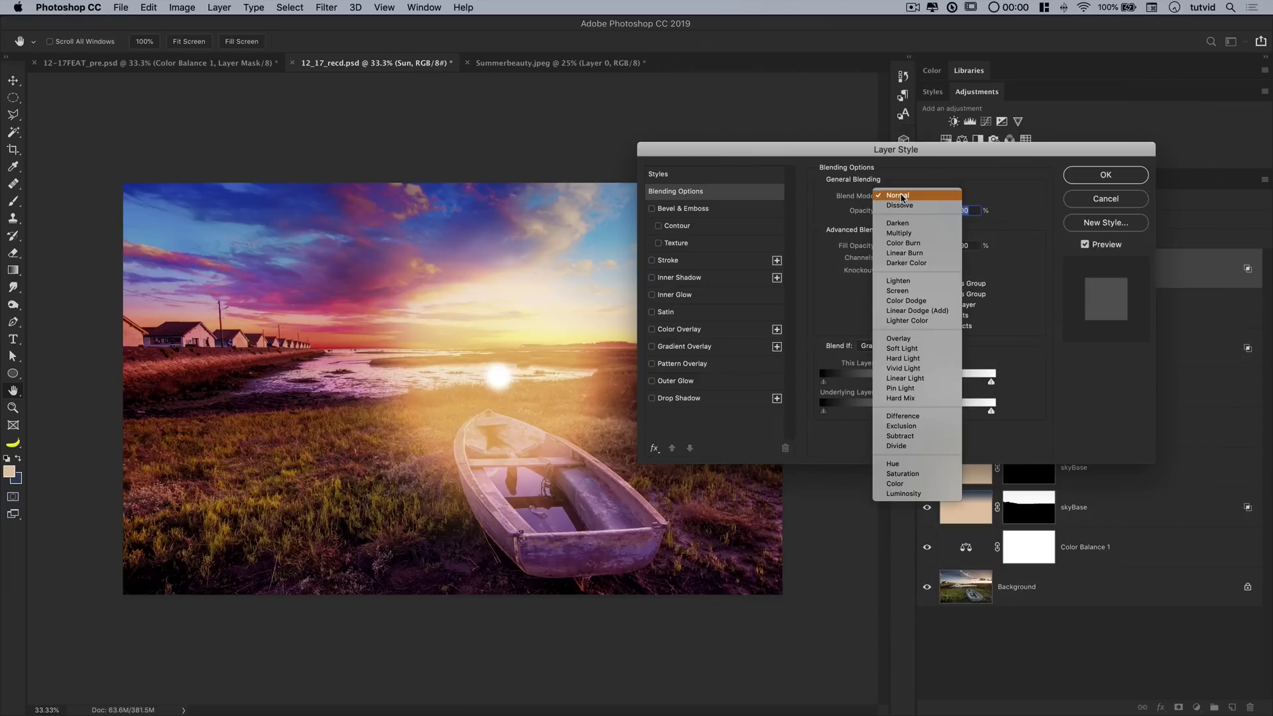
left_click(910, 315)
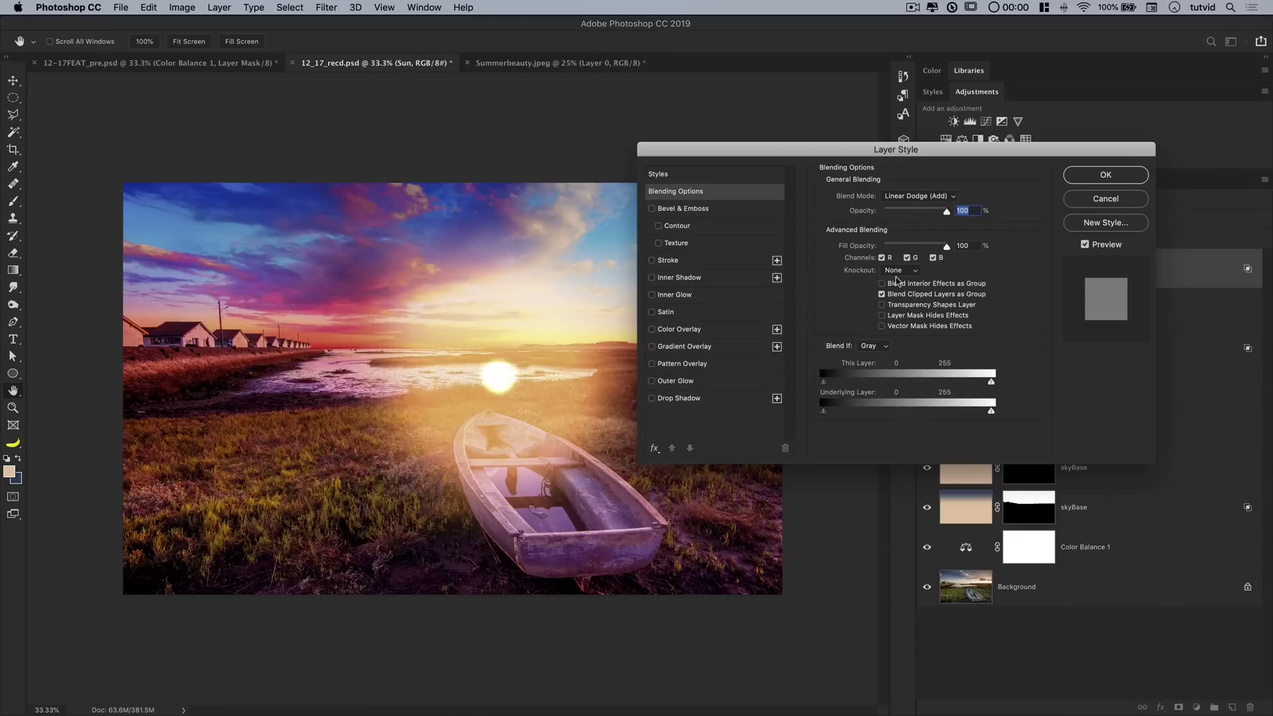
left_click_drag(930, 250, 907, 248)
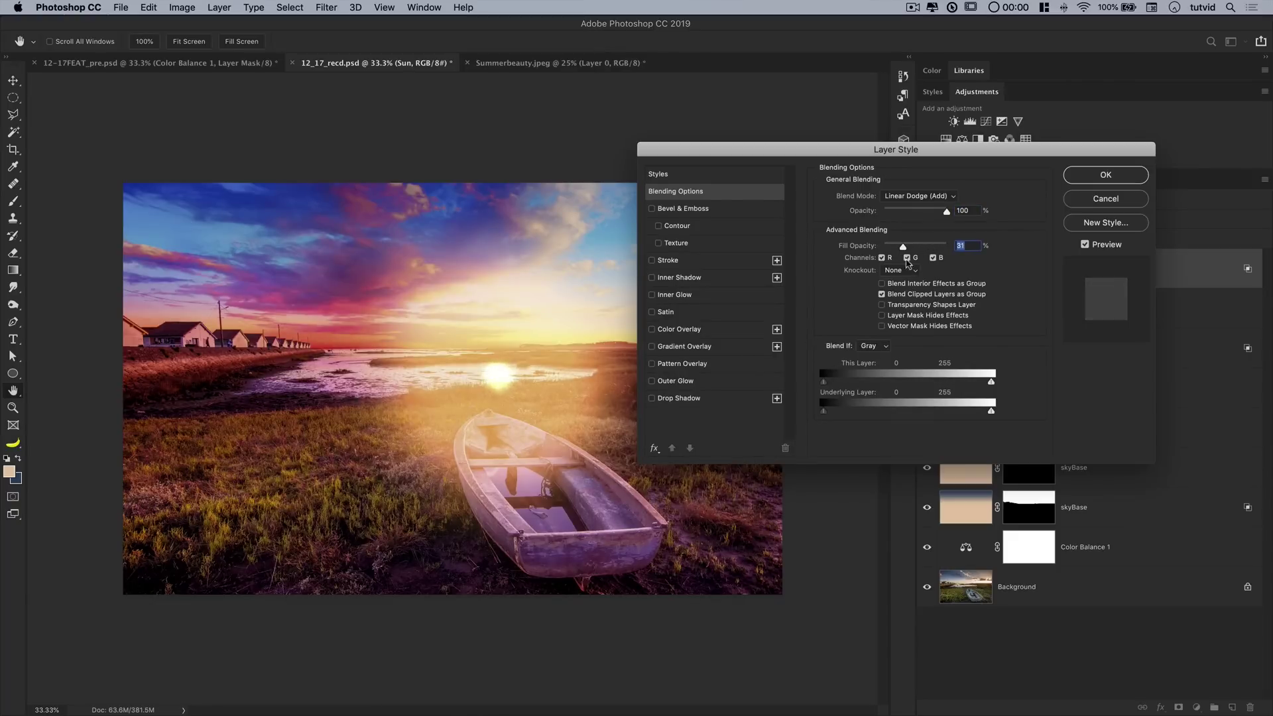
left_click(1098, 177)
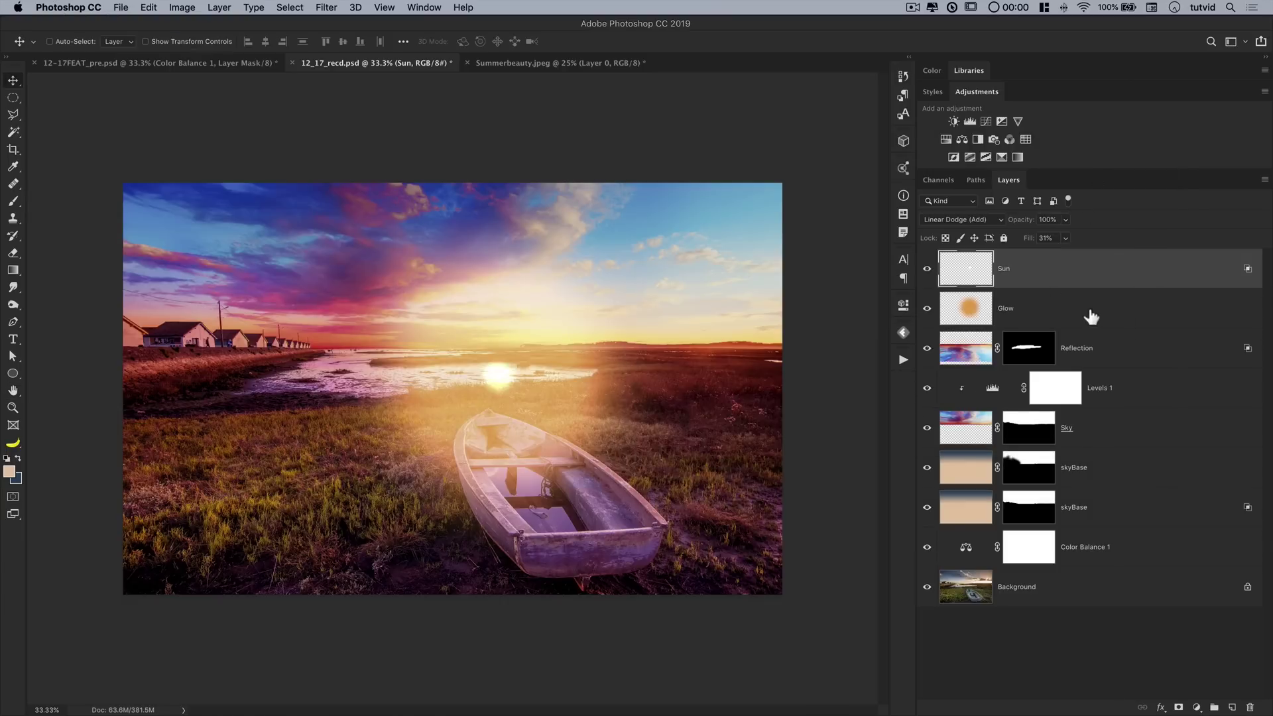
Step: Move Sun and Glow together to the right-hand horizon and dim Glow to 50% opacity
left_click(1038, 313, "shift")
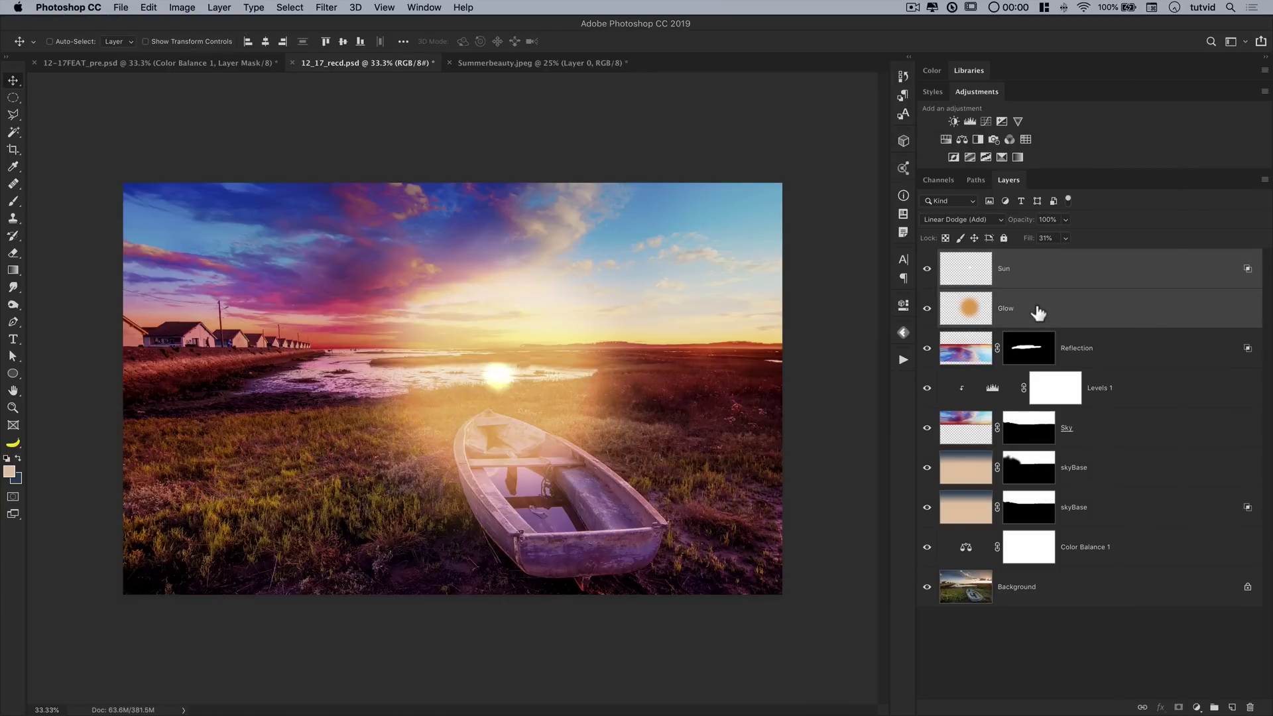
left_click_drag(540, 369, 725, 332)
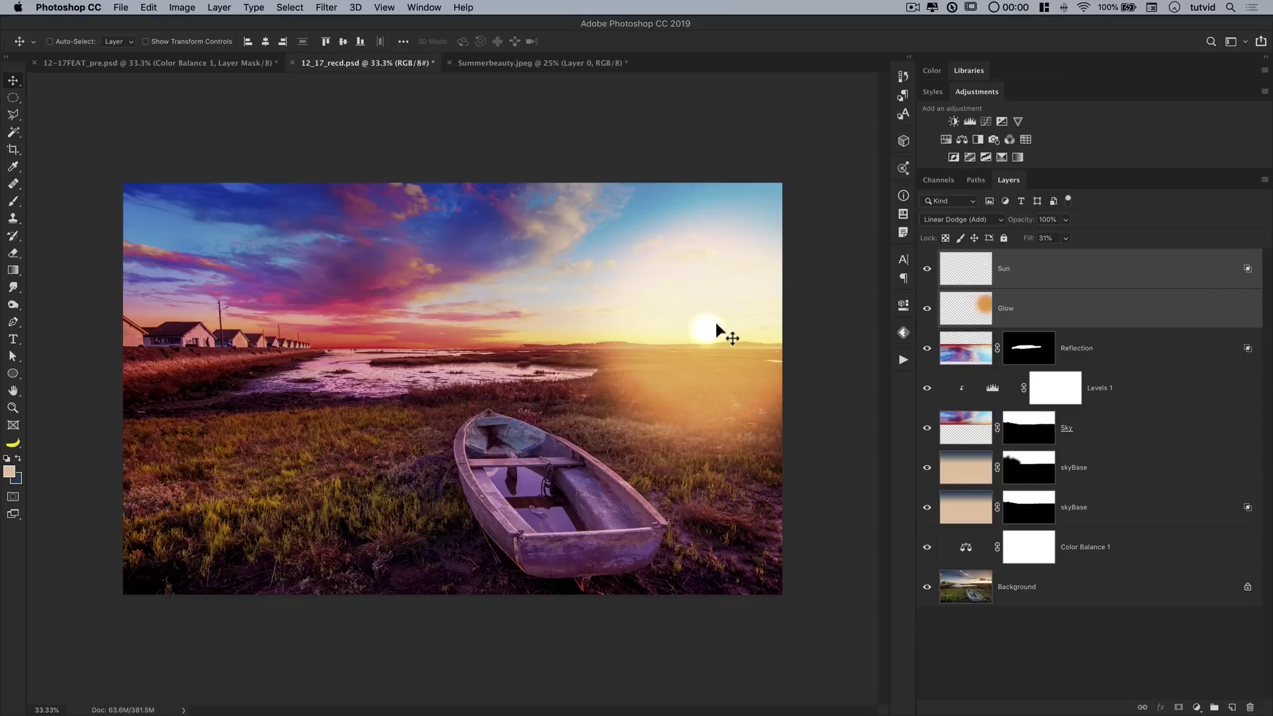
left_click(1045, 316)
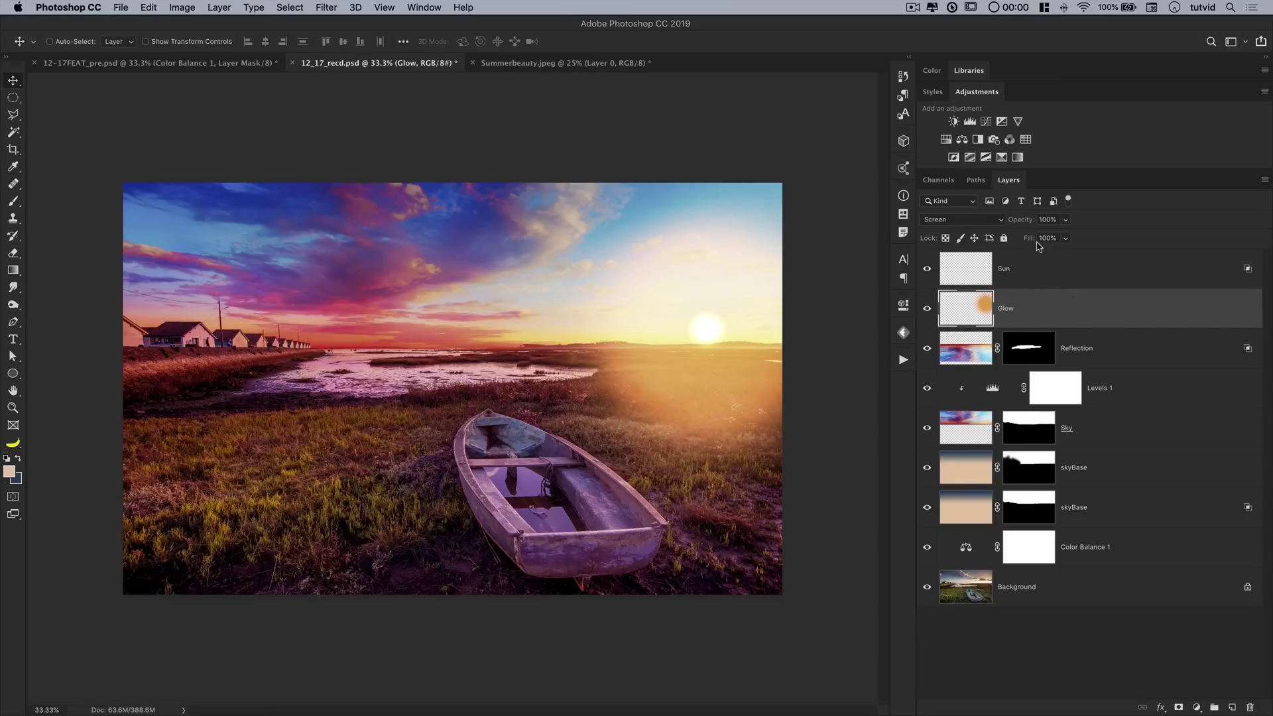
left_click(1007, 225)
left_click_drag(1007, 225, 991, 226)
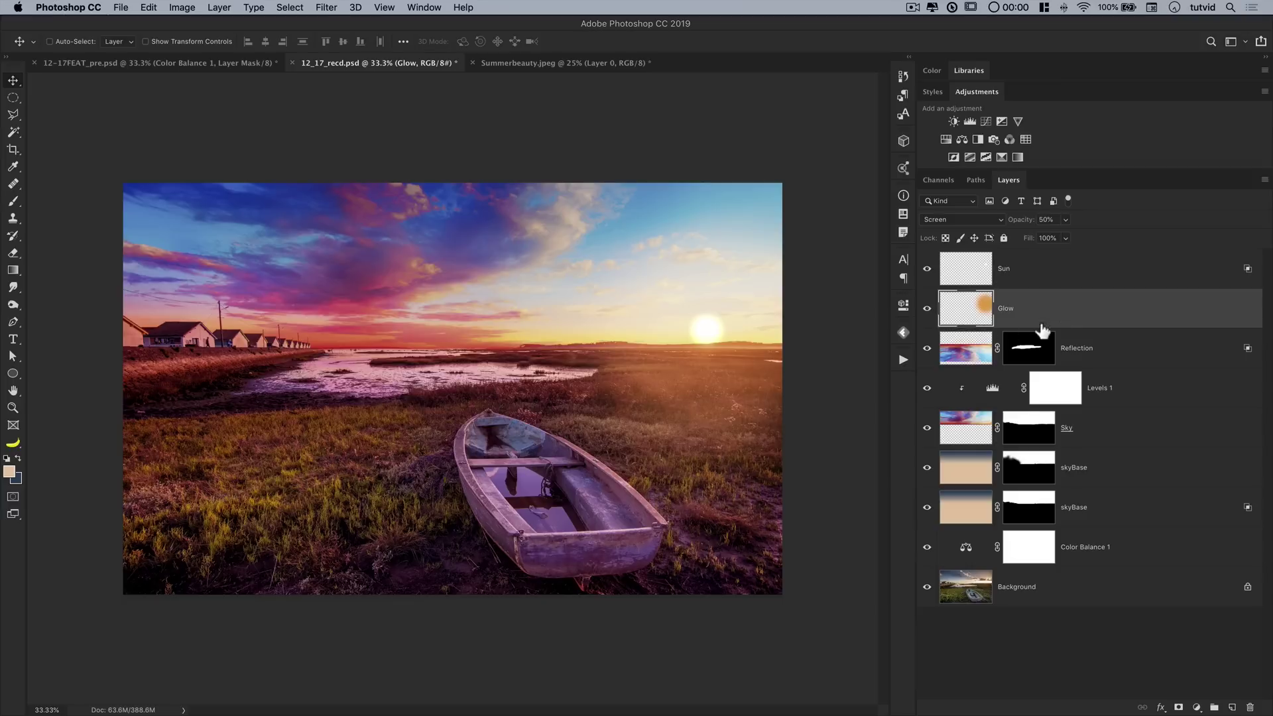
left_click(1049, 275)
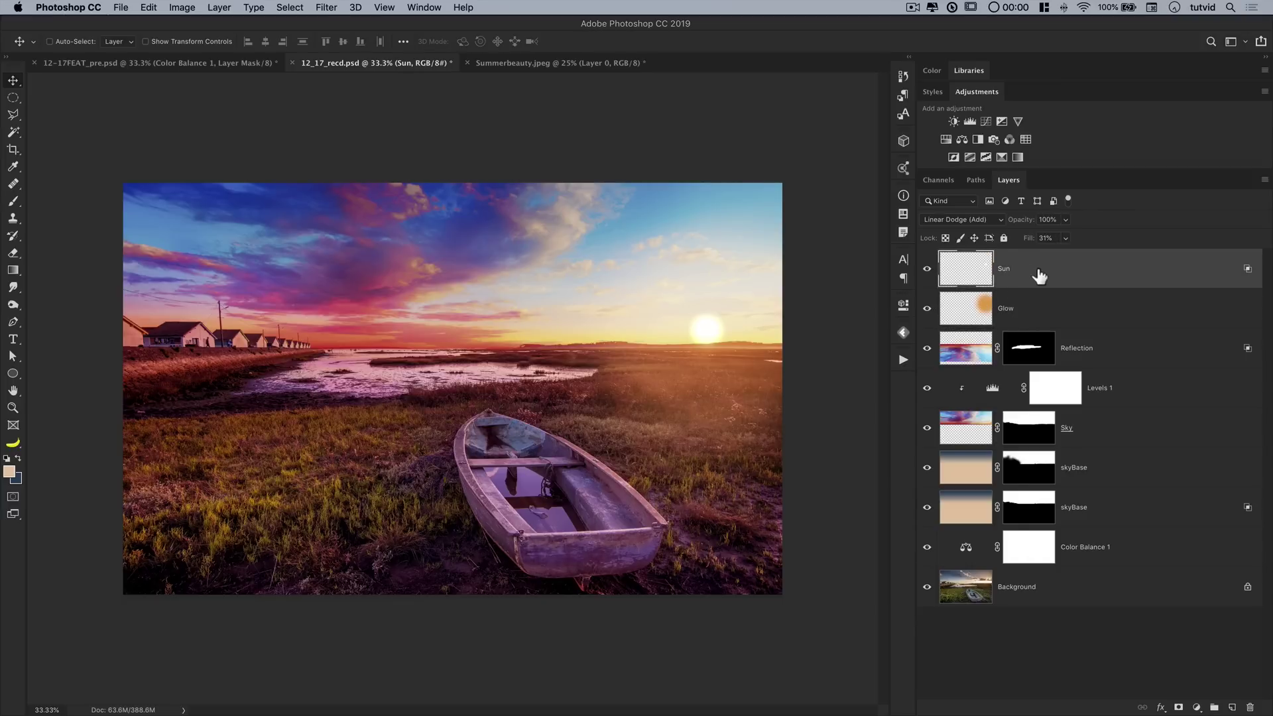
left_click(324, 8)
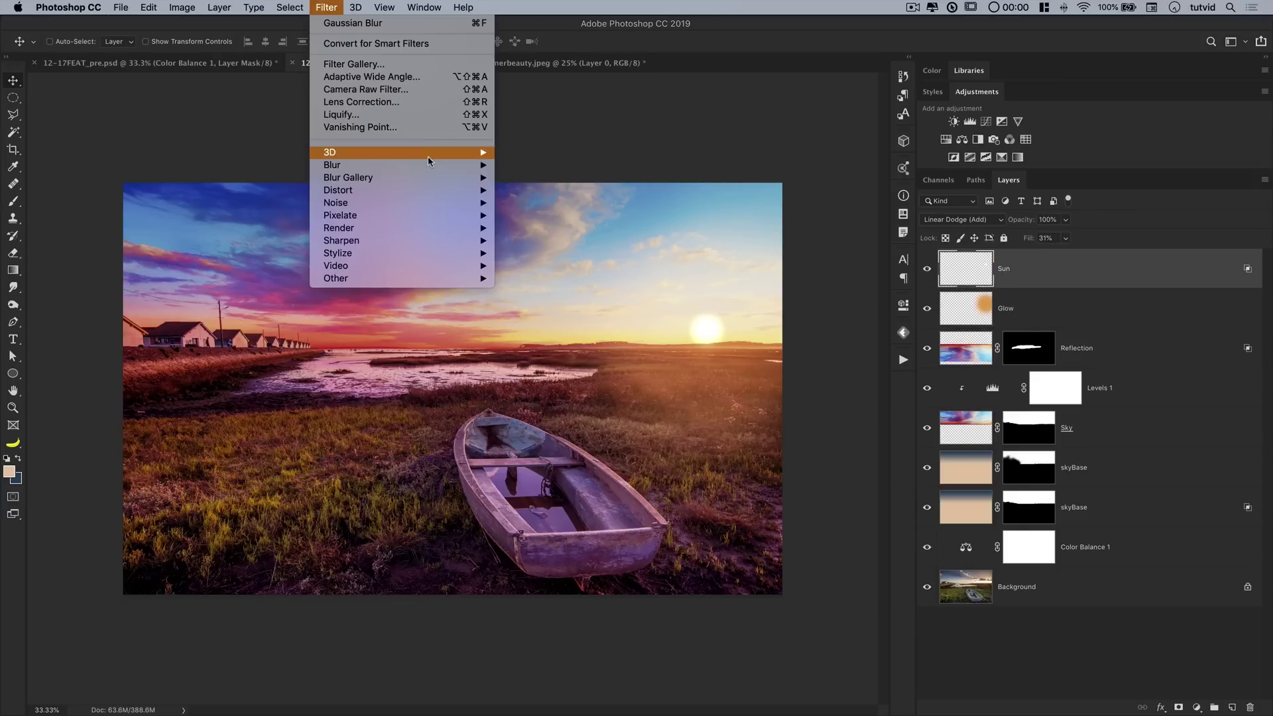
Step: Soften the Sun layer with a 45-pixel Gaussian Blur
mouse_move(447, 168)
left_click(590, 215)
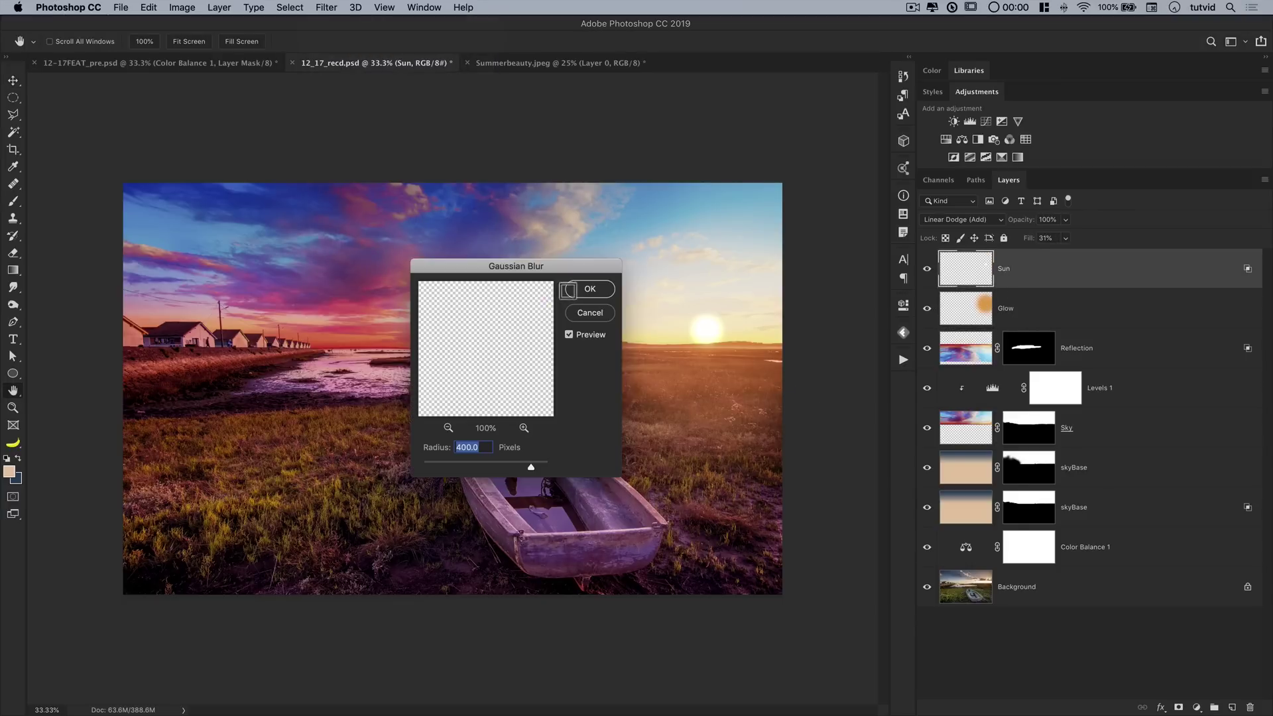
type("65")
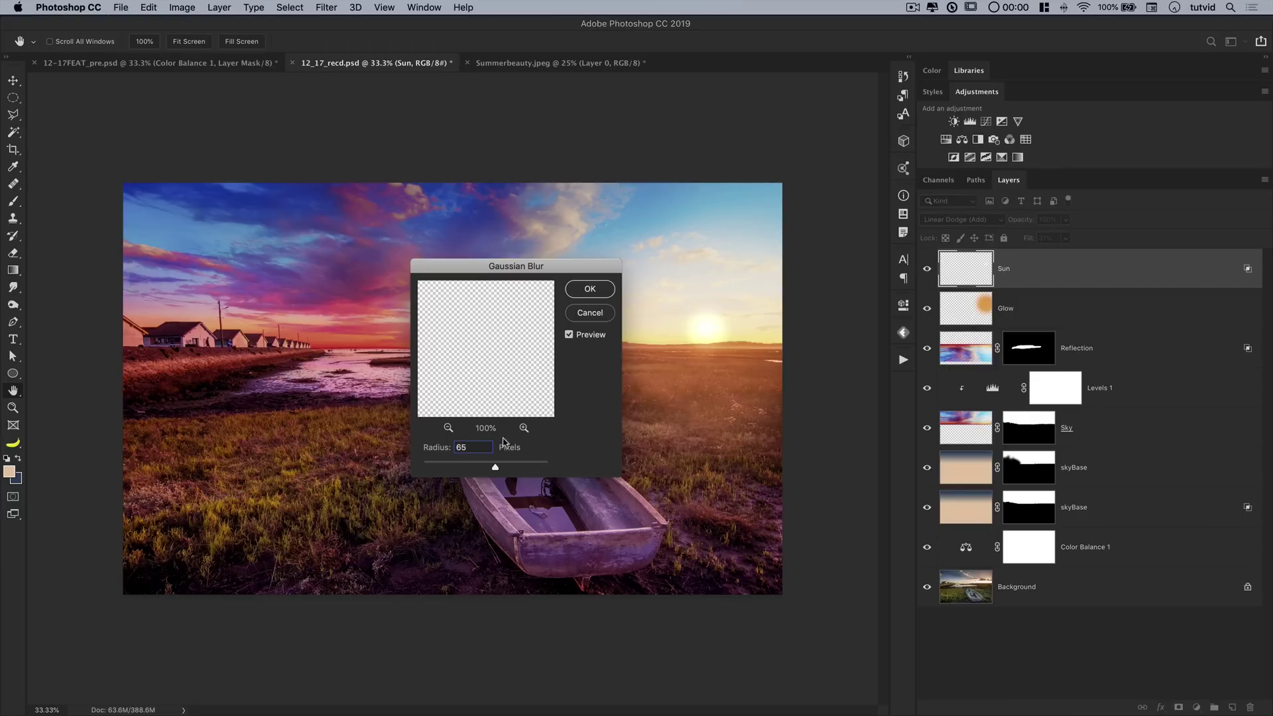
key("Left")
type("4")
key("BackSpace")
key("BackSpace")
key("BackSpace")
type("45")
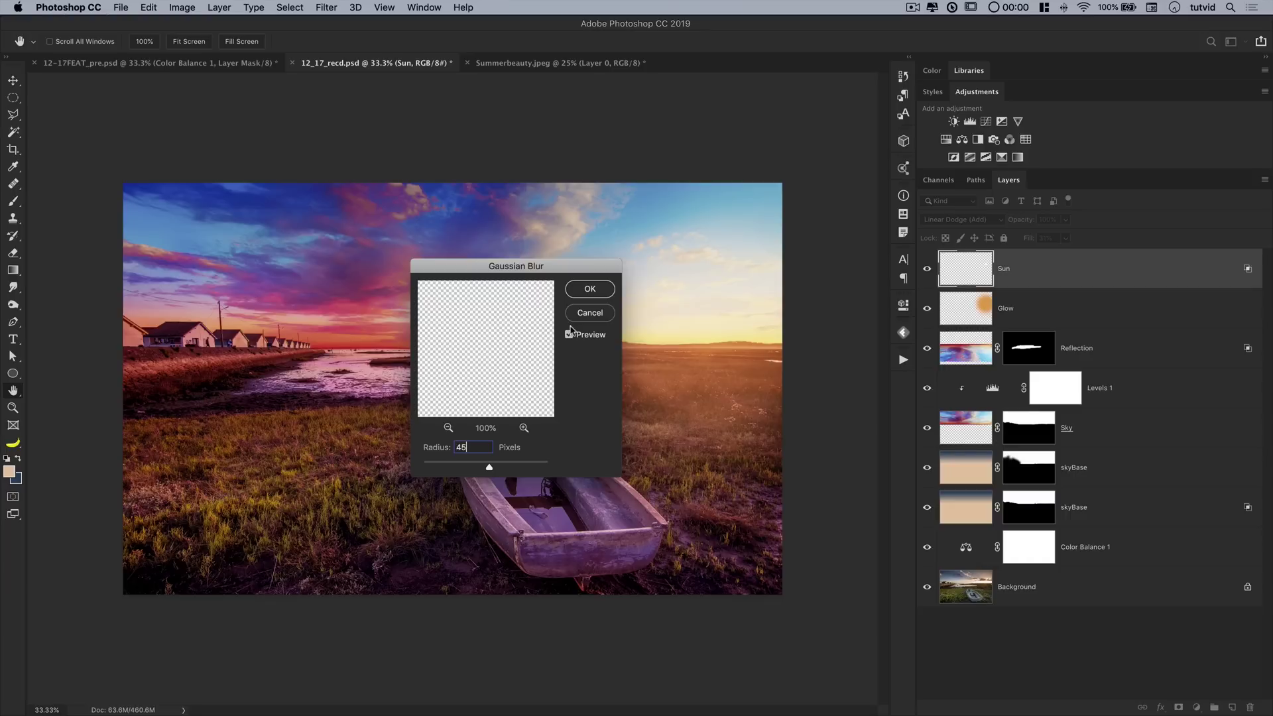
left_click(589, 289)
Step: Raise the sun's fill to 41% and scale it slightly smaller
left_click_drag(1029, 248, 1036, 248)
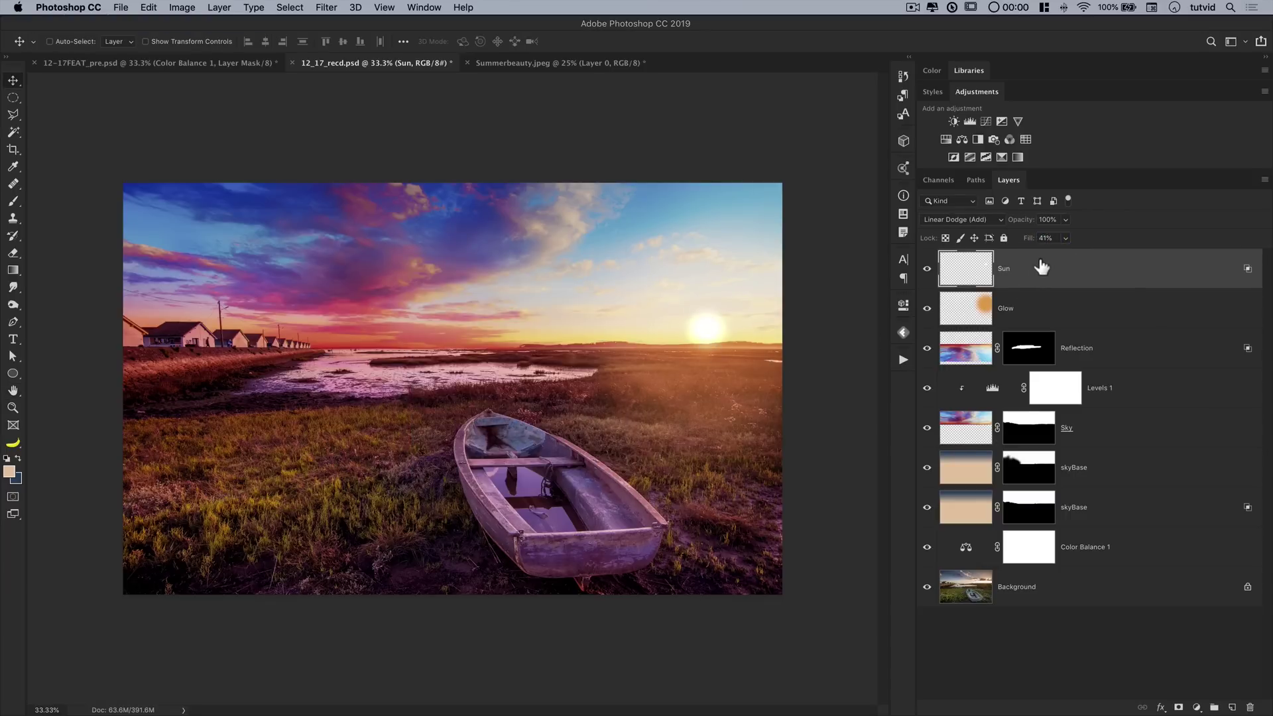
key("super+t")
left_click_drag(736, 302, 729, 309)
key("Return")
left_click(1017, 306)
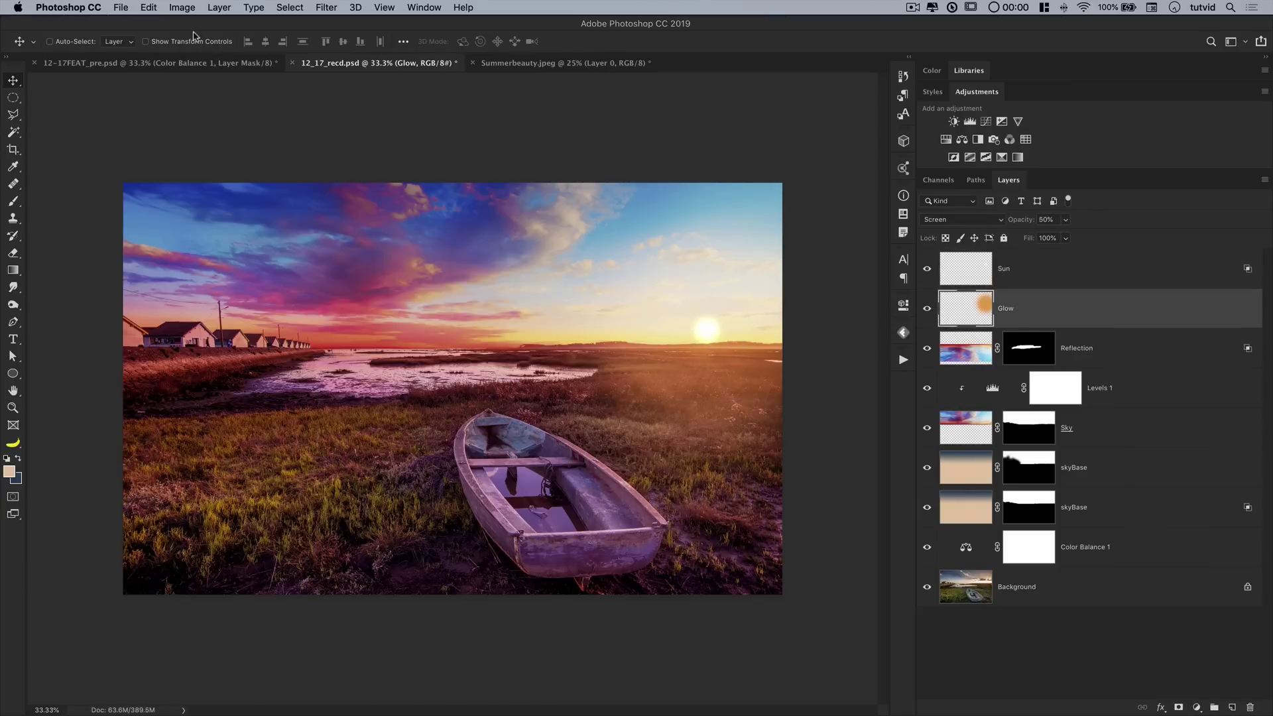
Step: Apply a 350-pixel Gaussian Blur to the Glow layer, then compare with Sun and Glow hidden
left_click(327, 8)
mouse_move(384, 165)
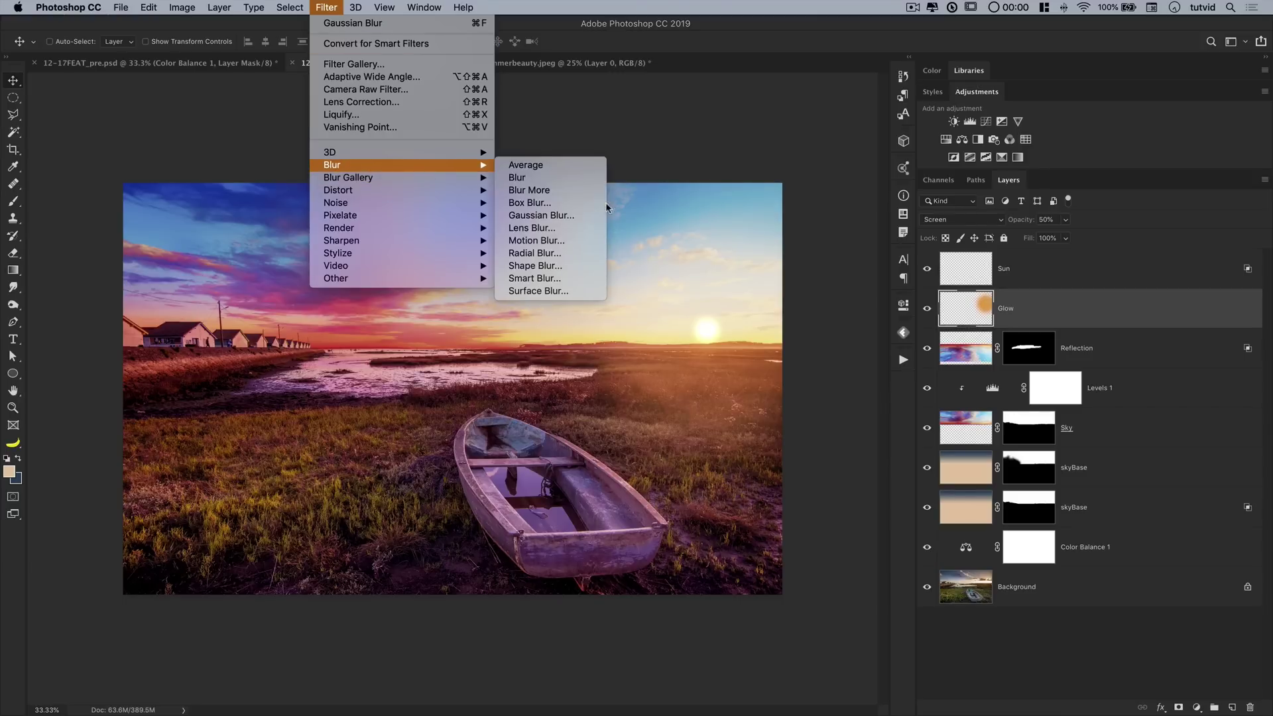
left_click(590, 213)
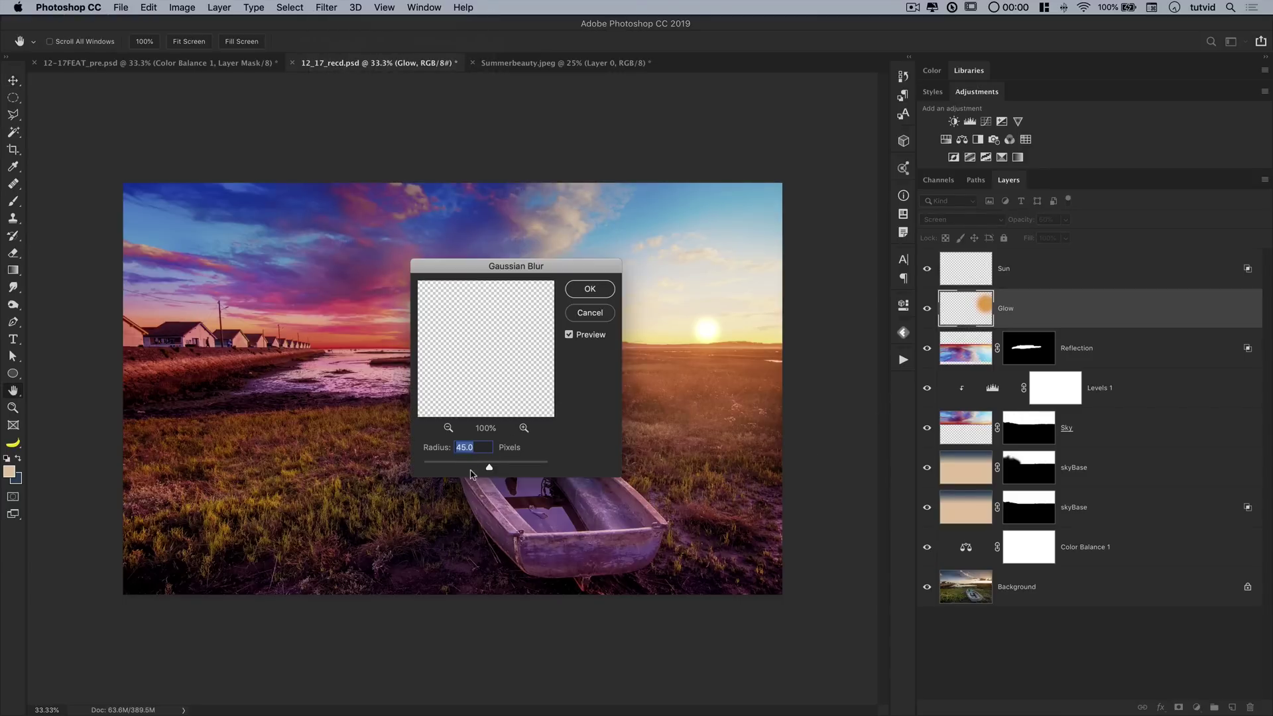
type("350")
left_click_drag(555, 271, 254, 269)
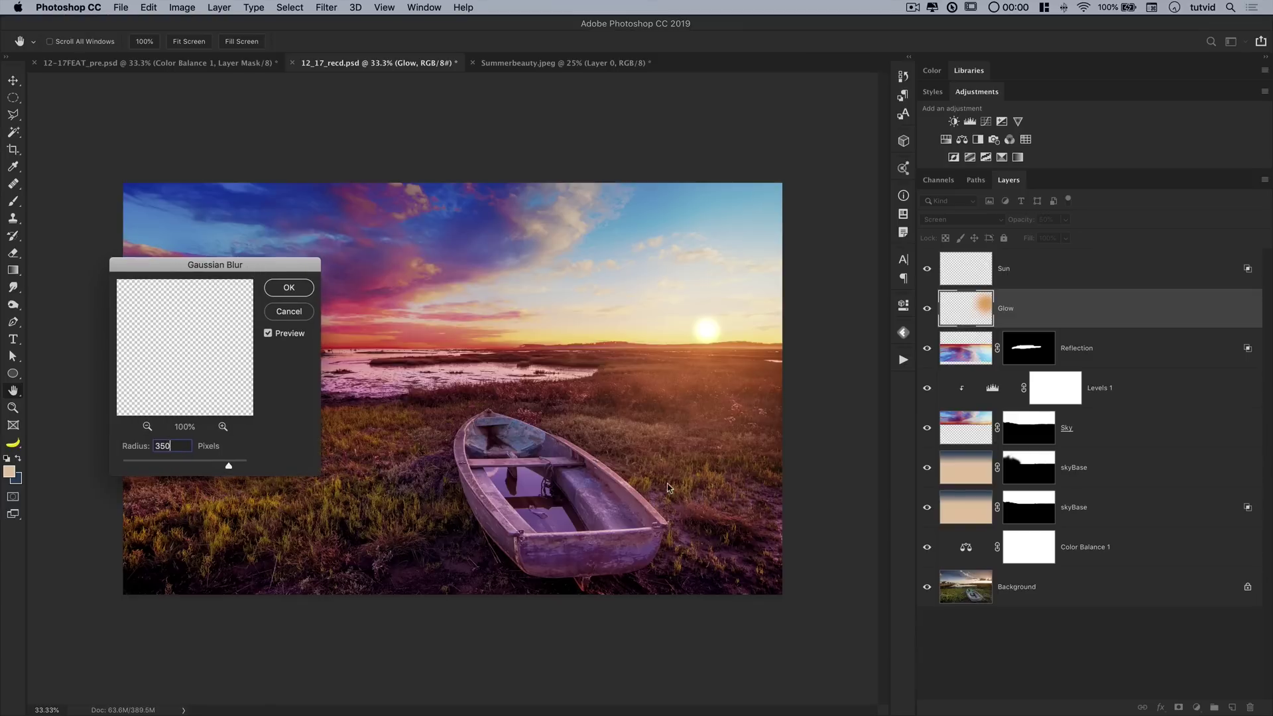
left_click(289, 289)
key("v")
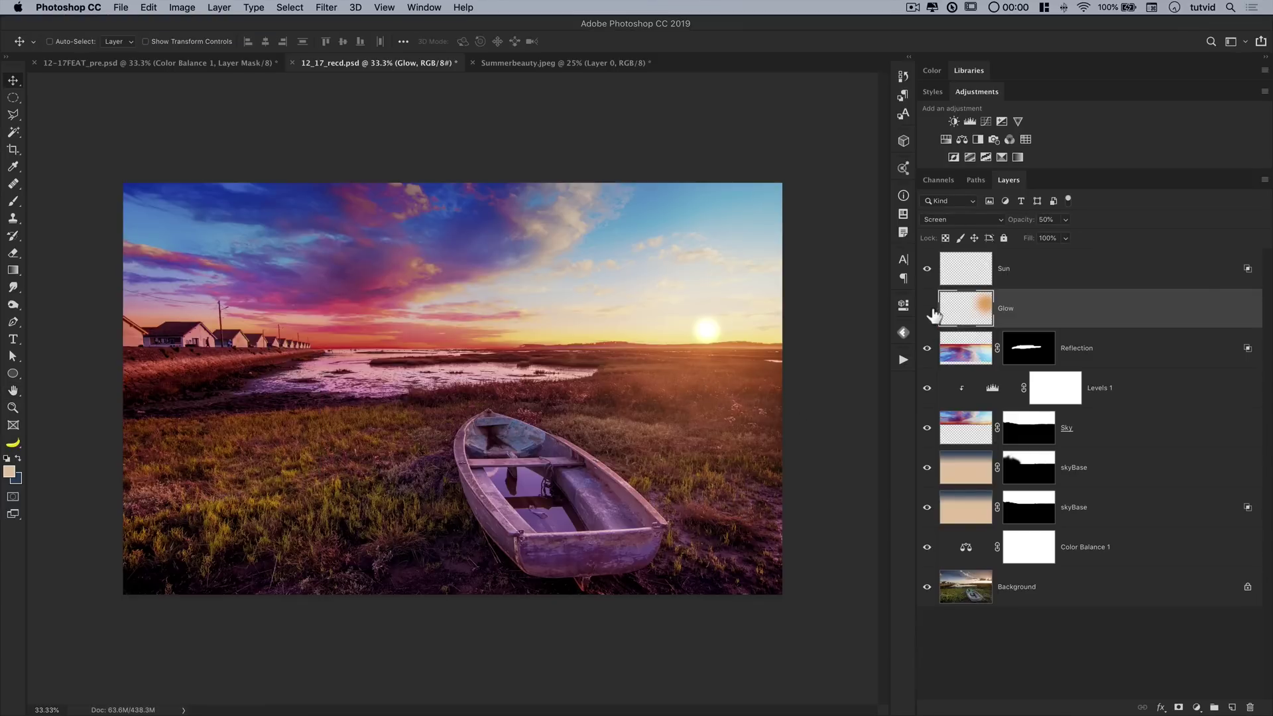
left_click_drag(927, 309, 926, 269)
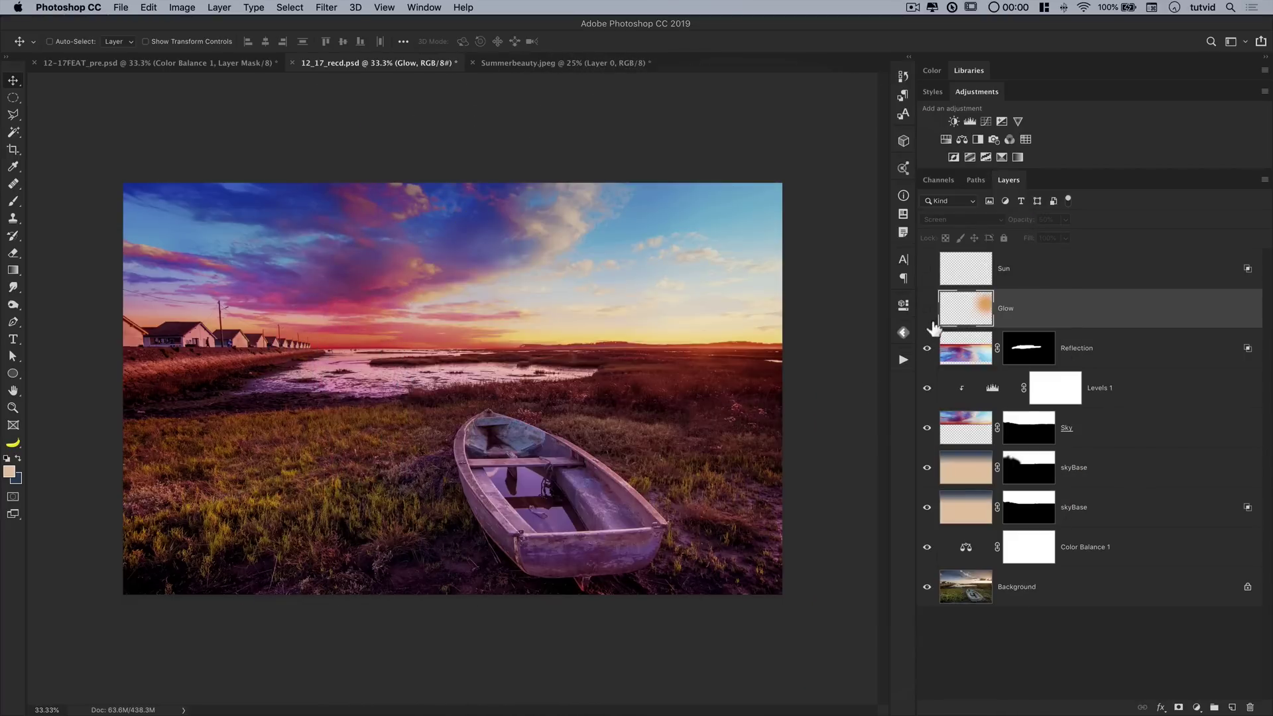
left_click_drag(927, 268, 927, 308)
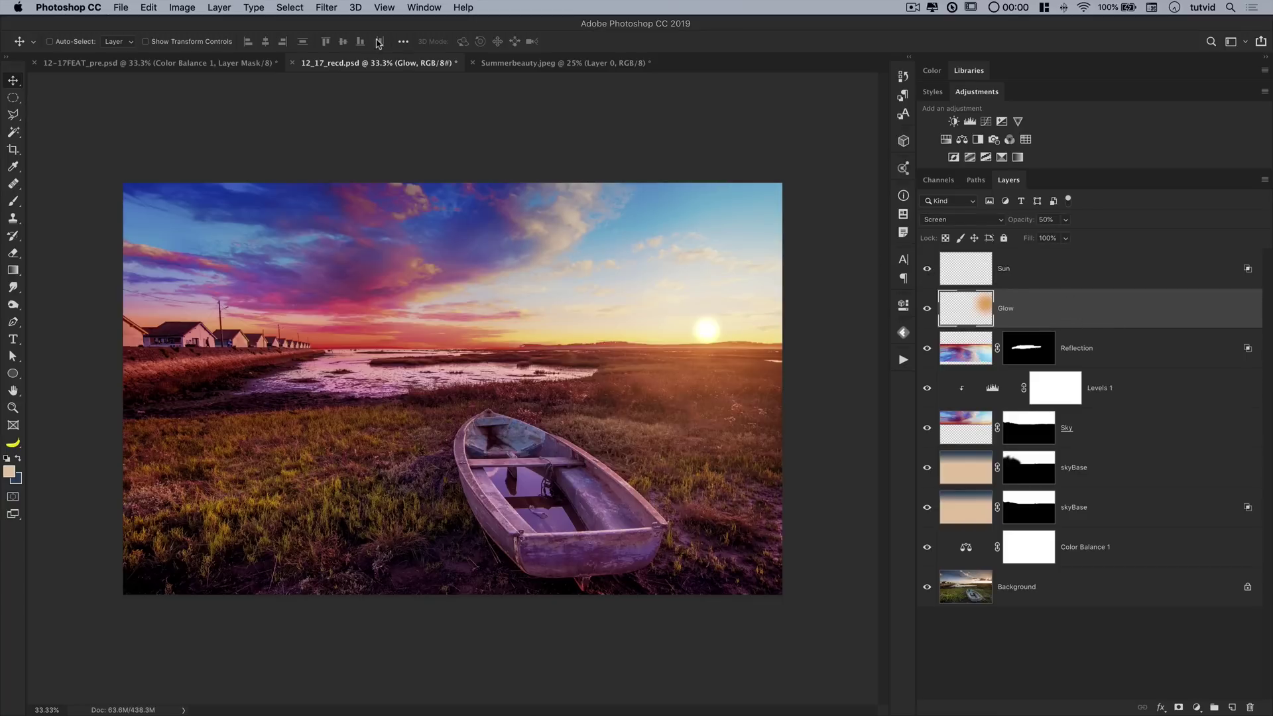
Step: Split Glow's Underlying Layer Blend If slider to 0/71 and compare with Glow hidden
left_click(224, 13)
mouse_move(268, 143)
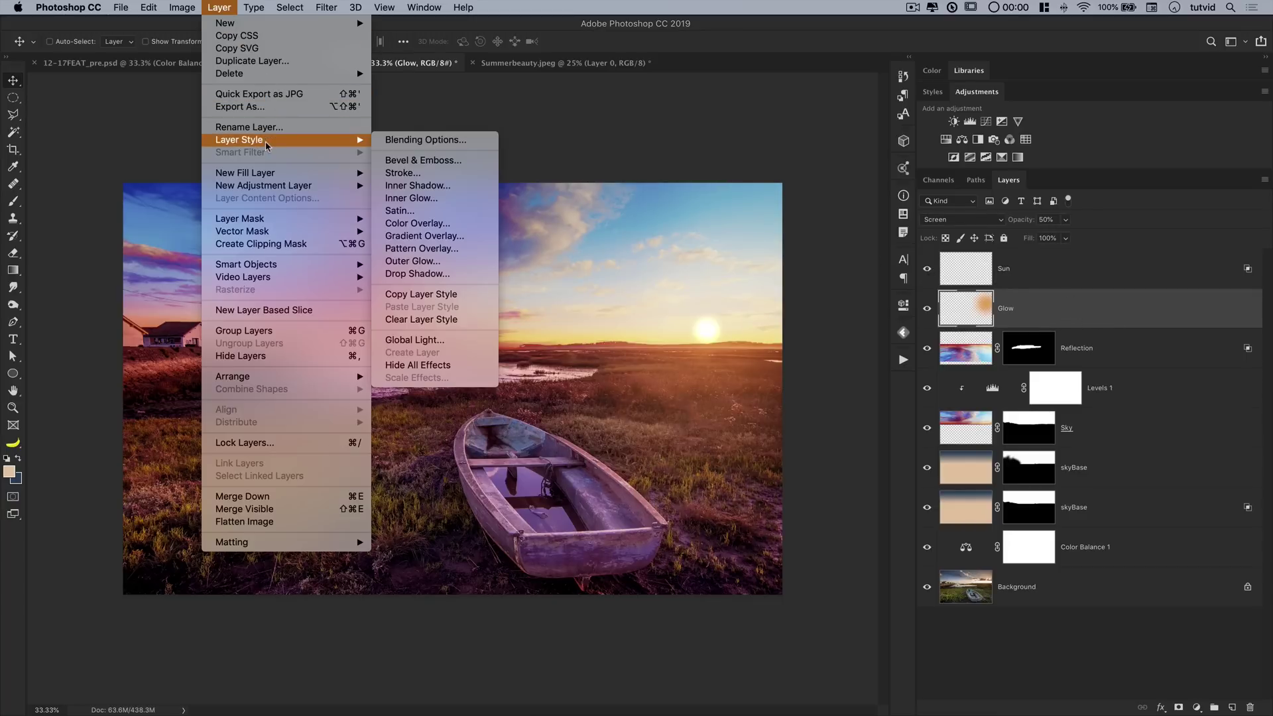
left_click(411, 141)
left_click_drag(867, 158, 262, 99)
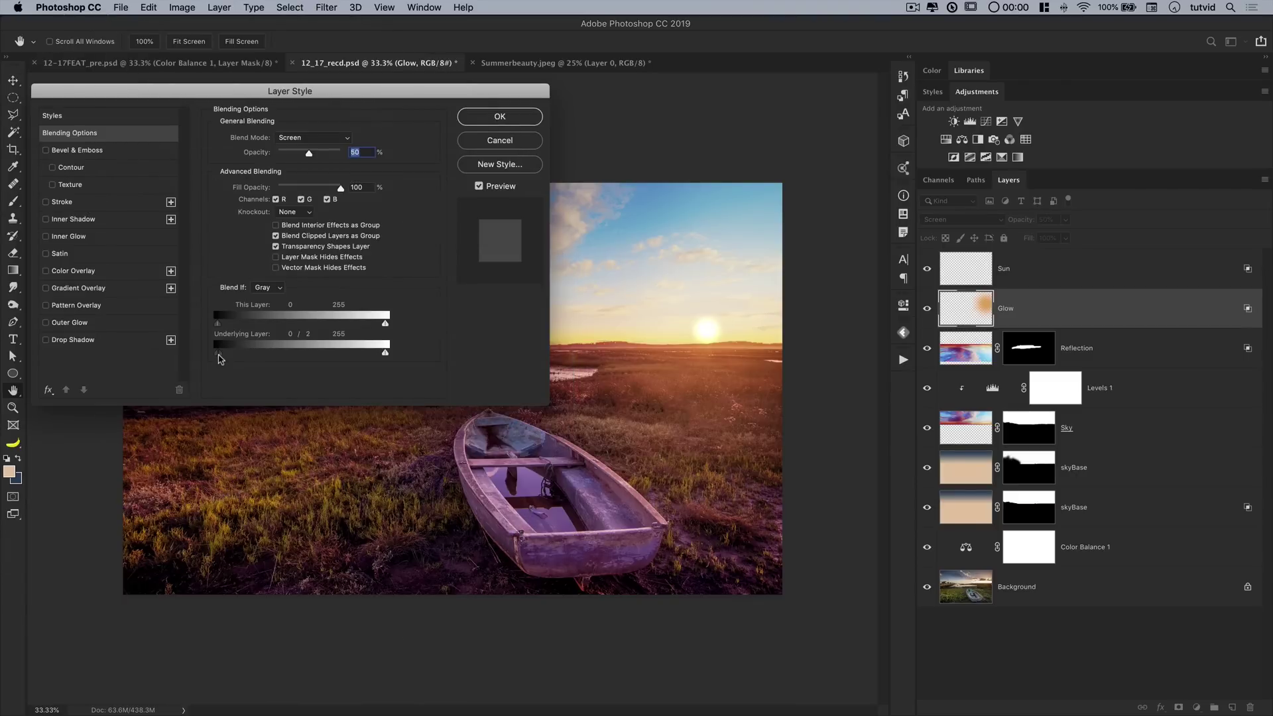
left_click_drag(221, 359, 261, 359)
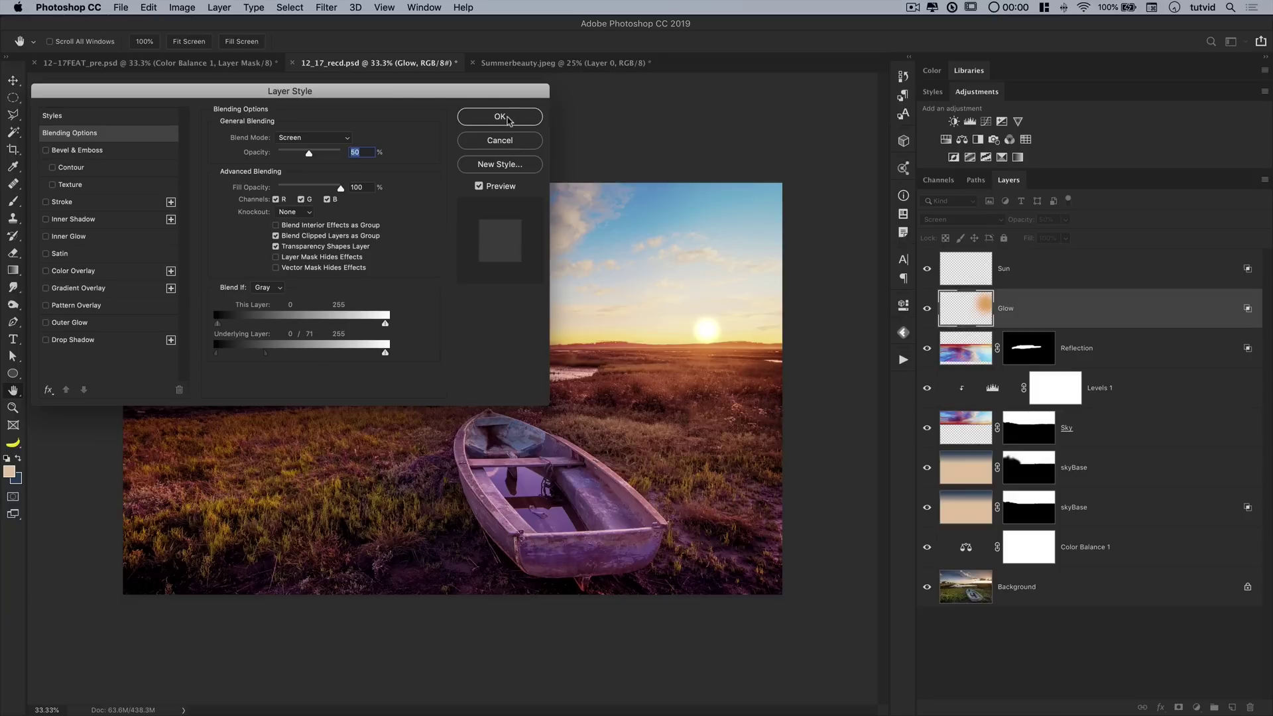
left_click(508, 120)
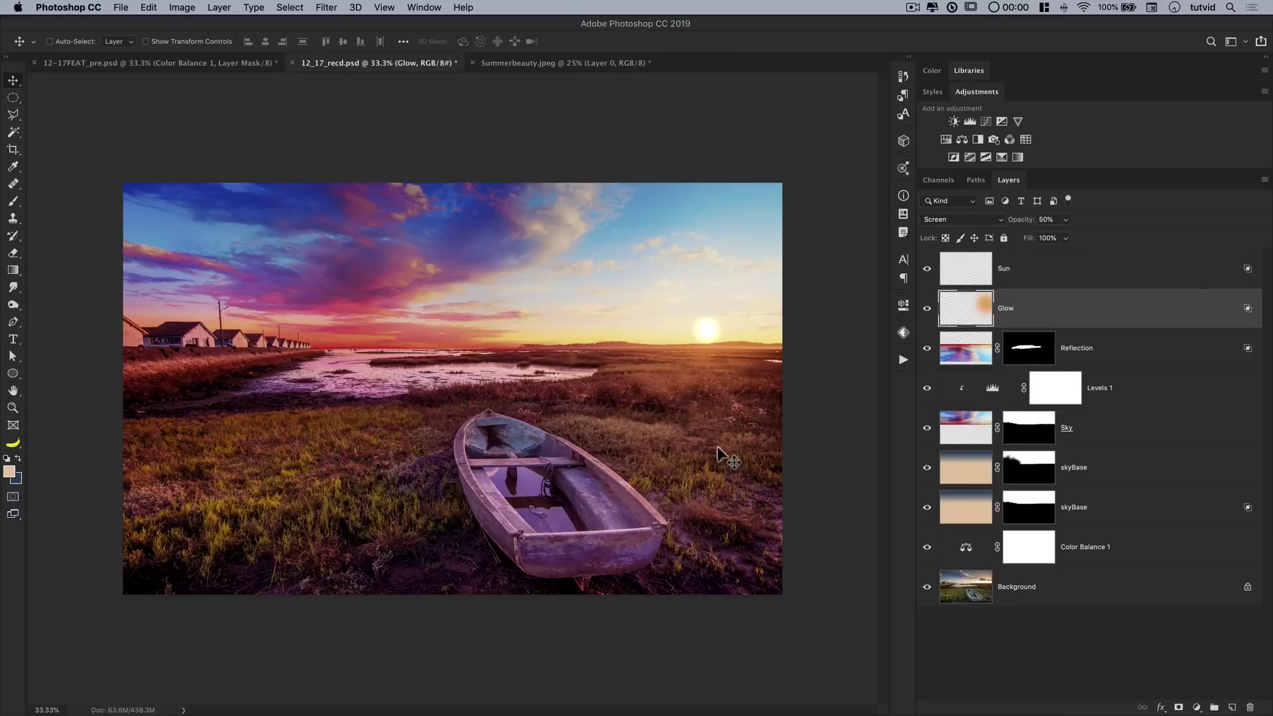
left_click(927, 309)
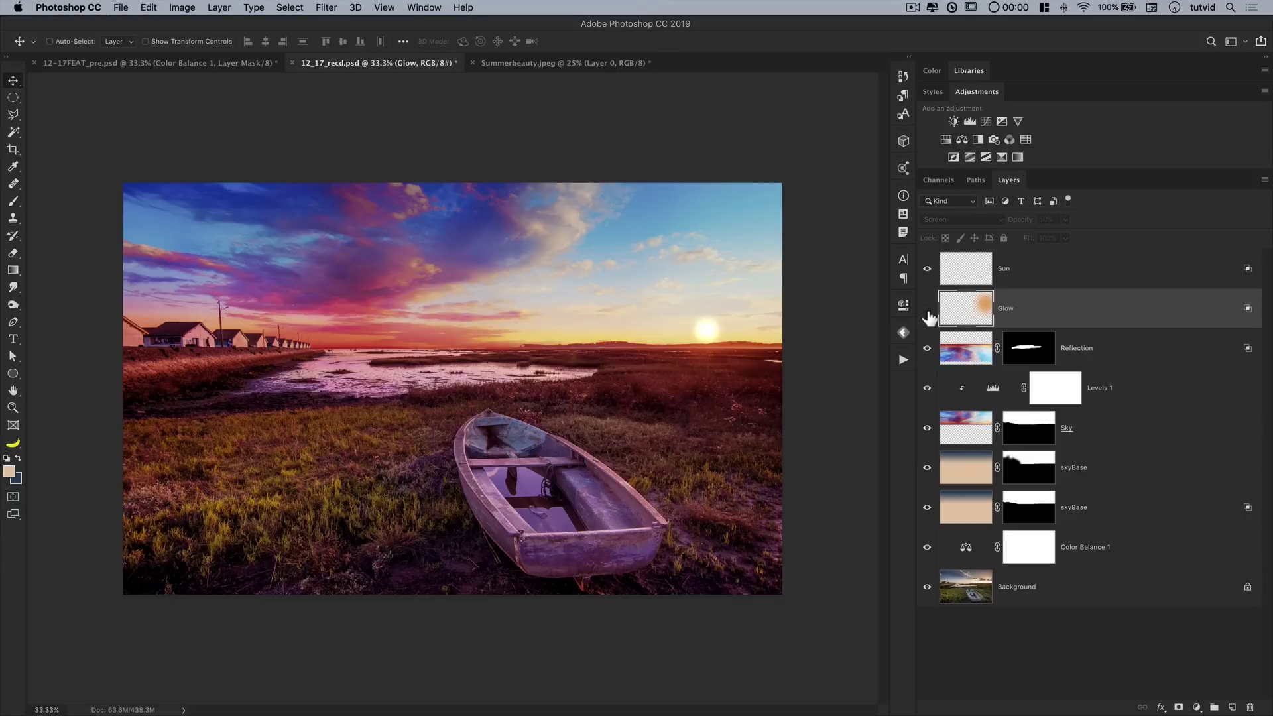
left_click(927, 309)
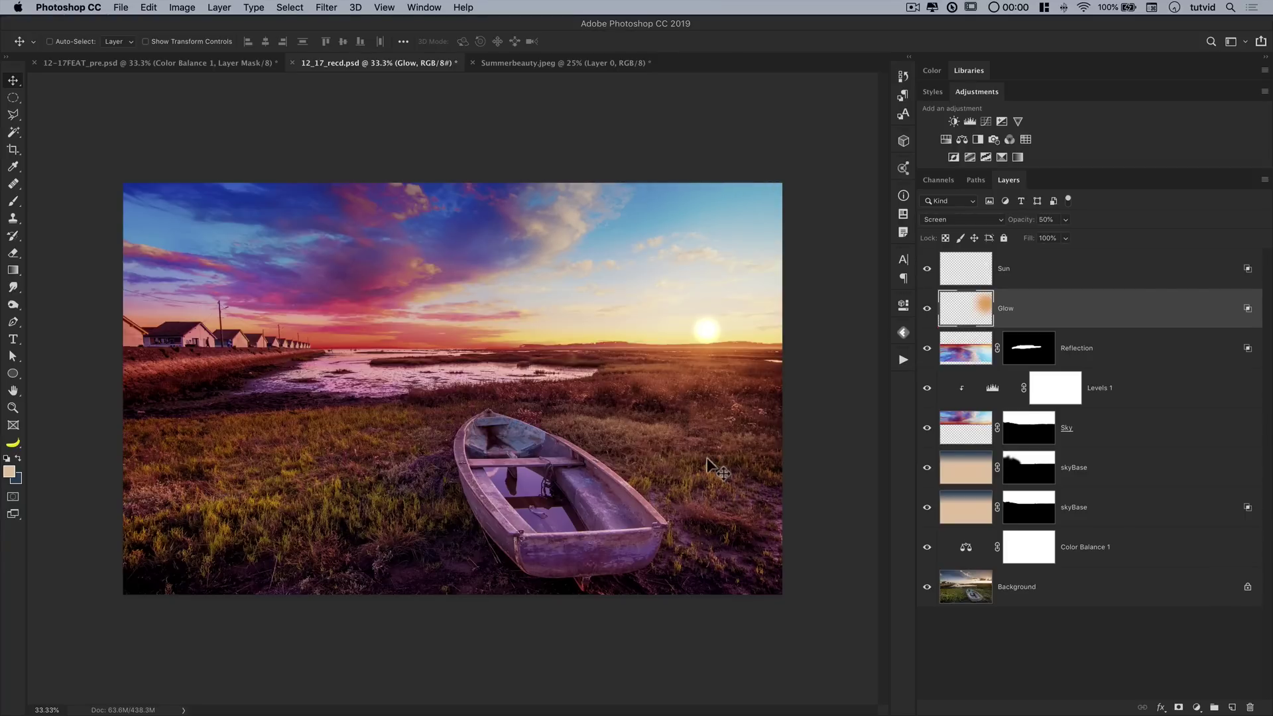
left_click(1044, 279)
Step: Lower Sun's fill to 27% and add a 25% Color Lookup adjustment layer on top
left_click(1029, 240)
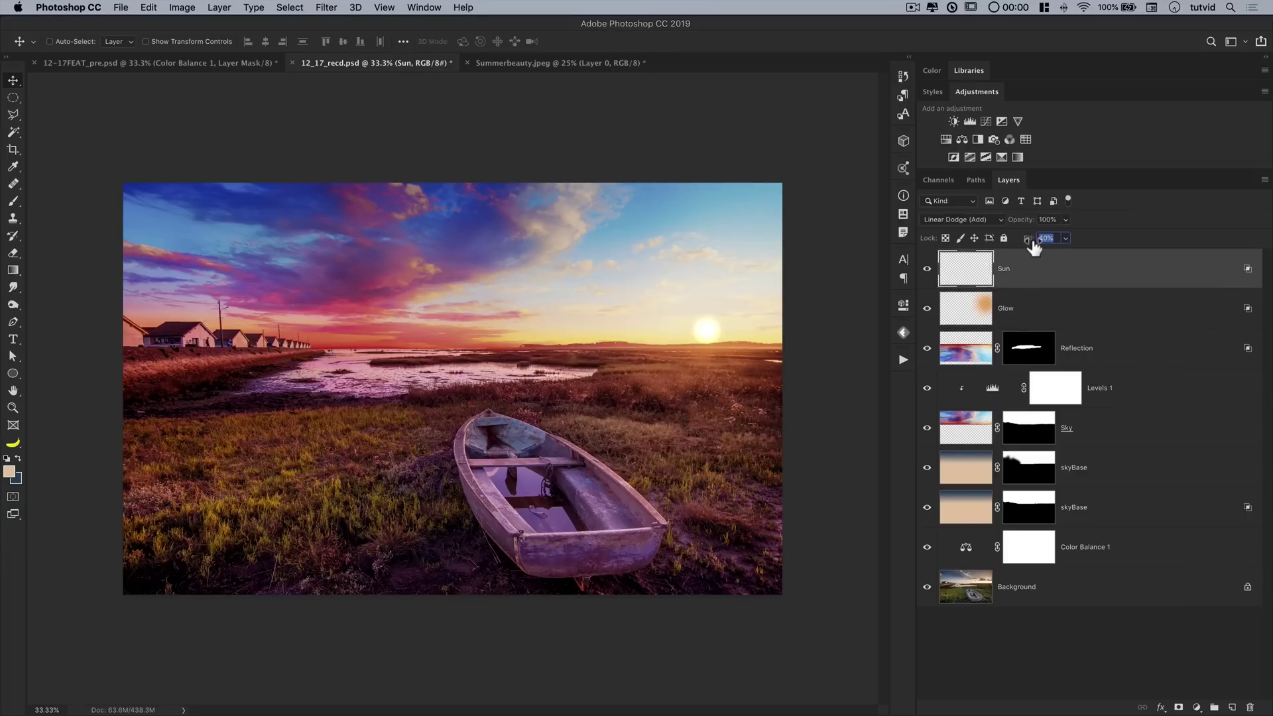
left_click_drag(1025, 244, 1025, 243)
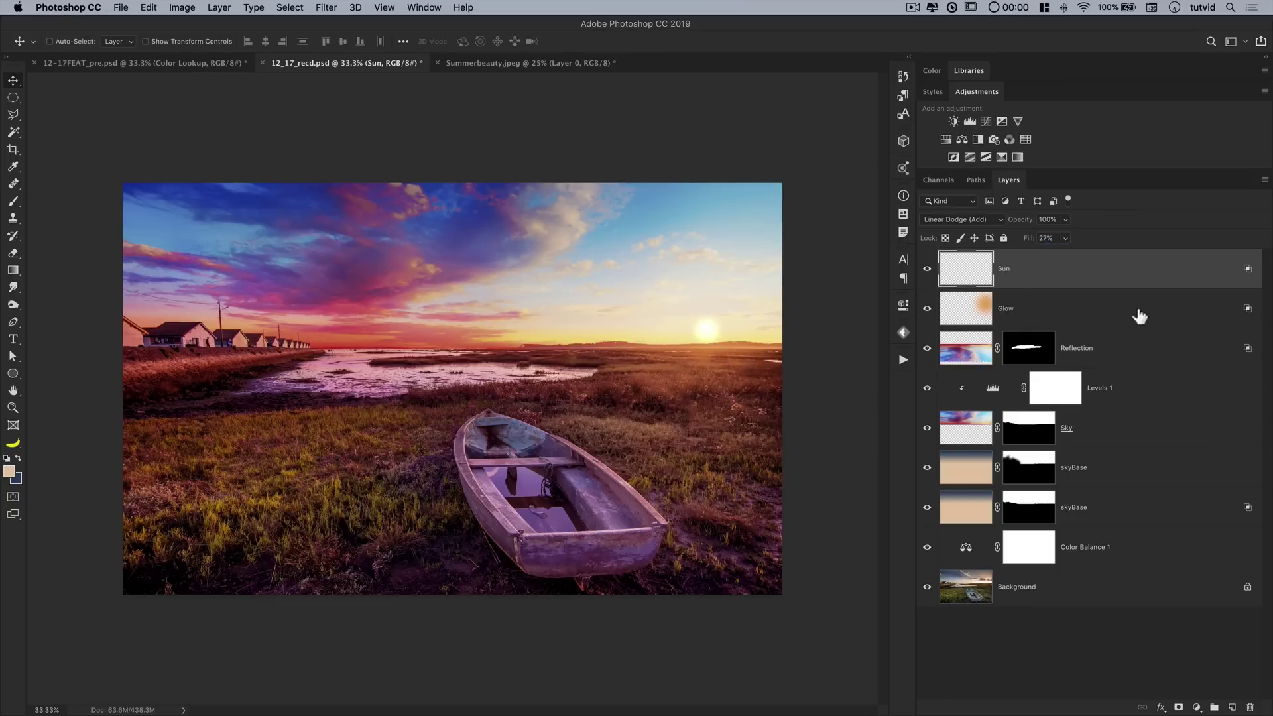
key("super+v")
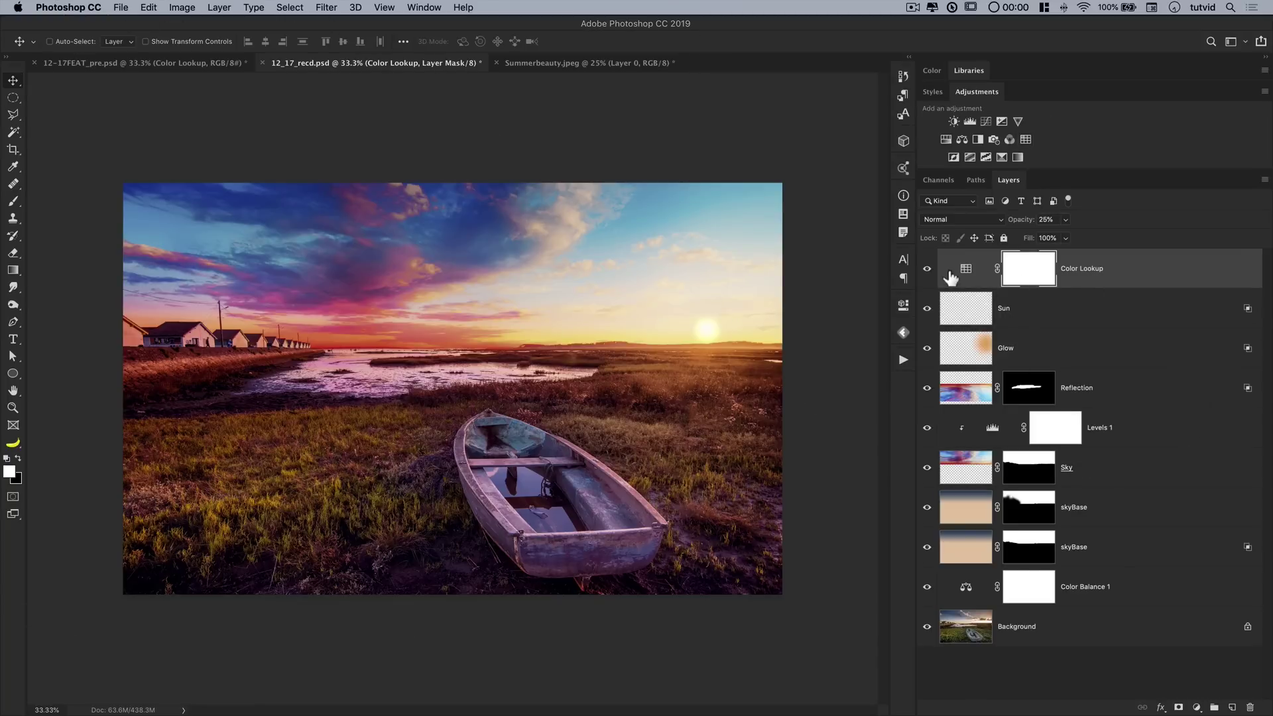
left_click(927, 270)
left_click(928, 270)
left_click(927, 270)
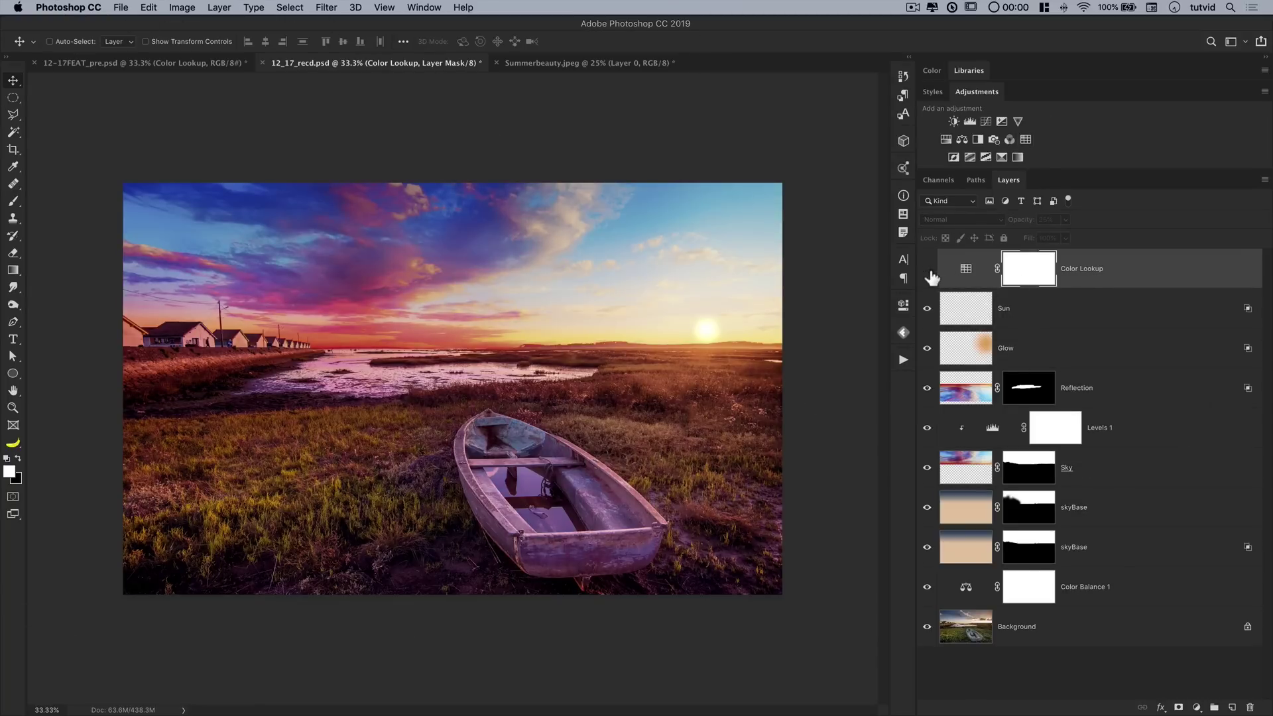
left_click(927, 270)
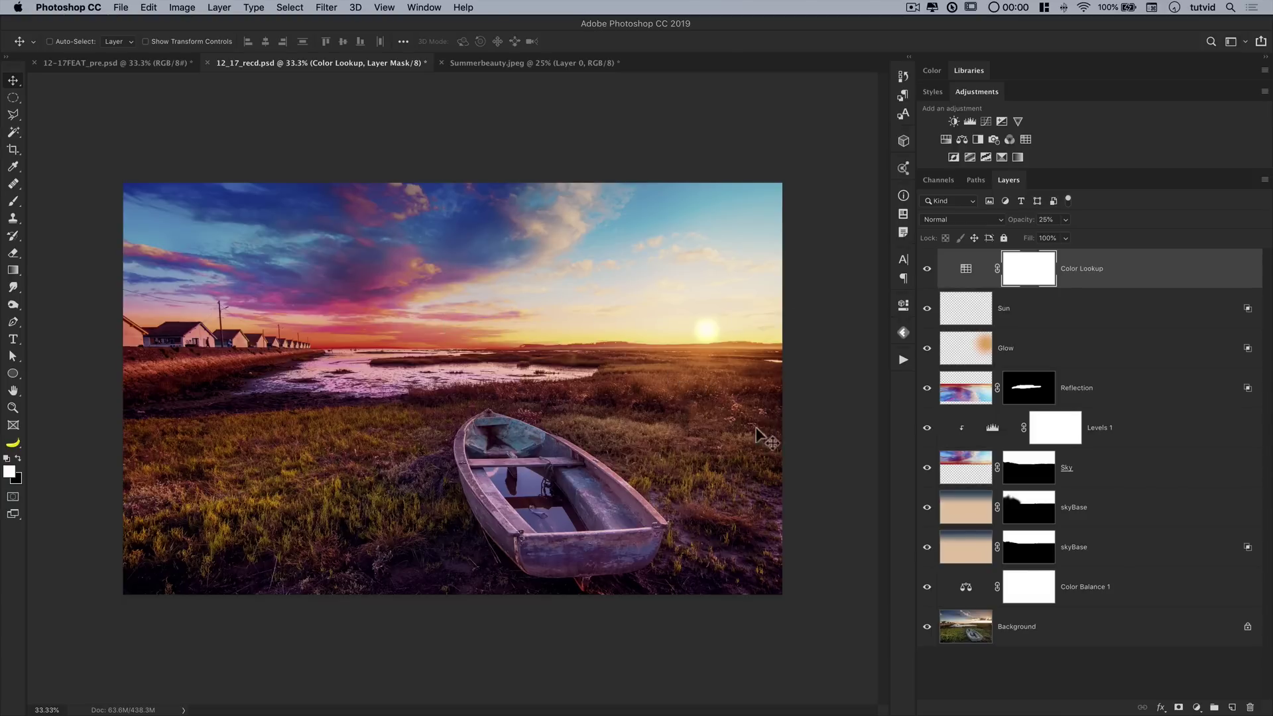
key("super+z")
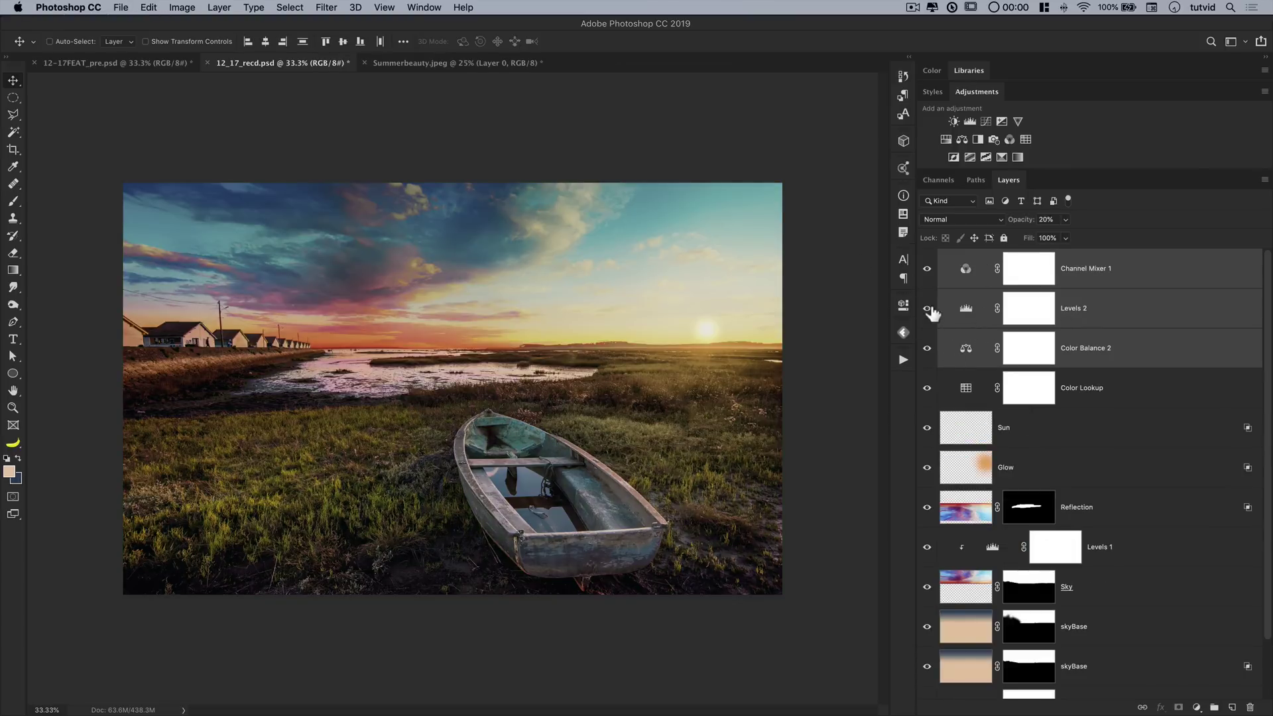
Step: Warm Color Balance 2's midtones and highlights toward yellow, settling at -4
left_click_drag(926, 308, 927, 269)
double_click(970, 357)
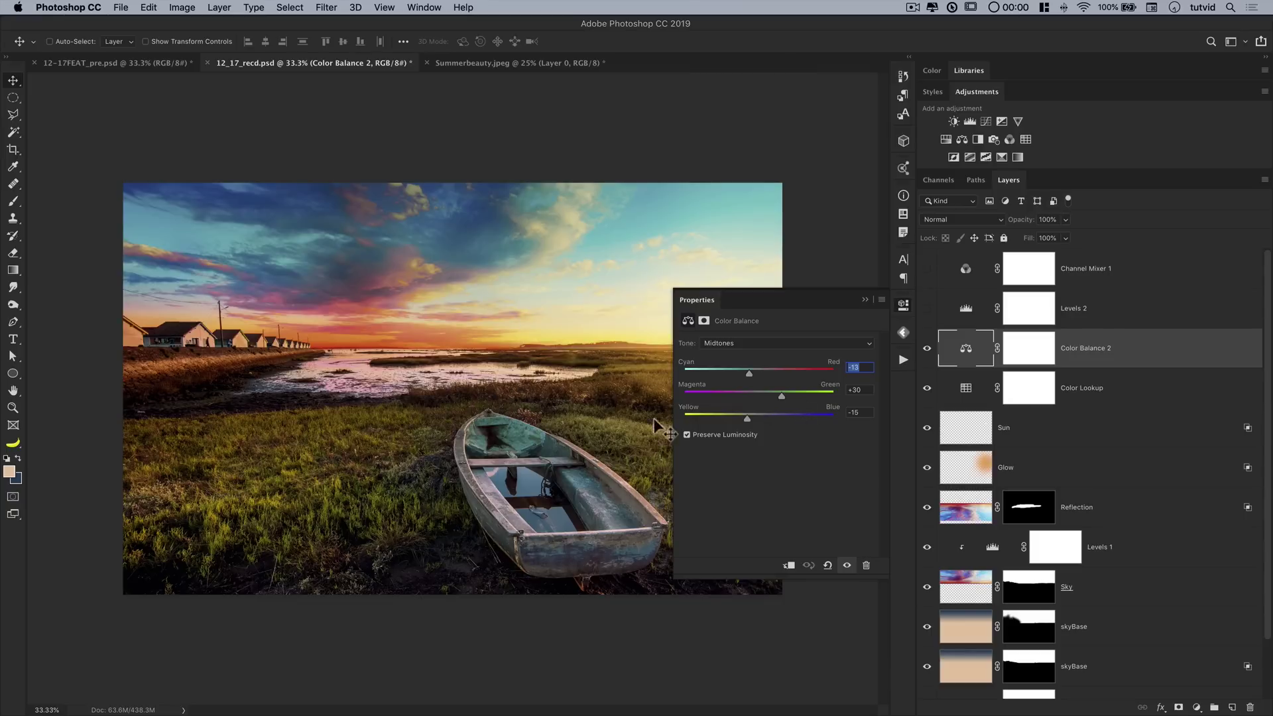
left_click(764, 343)
left_click_drag(759, 419, 746, 420)
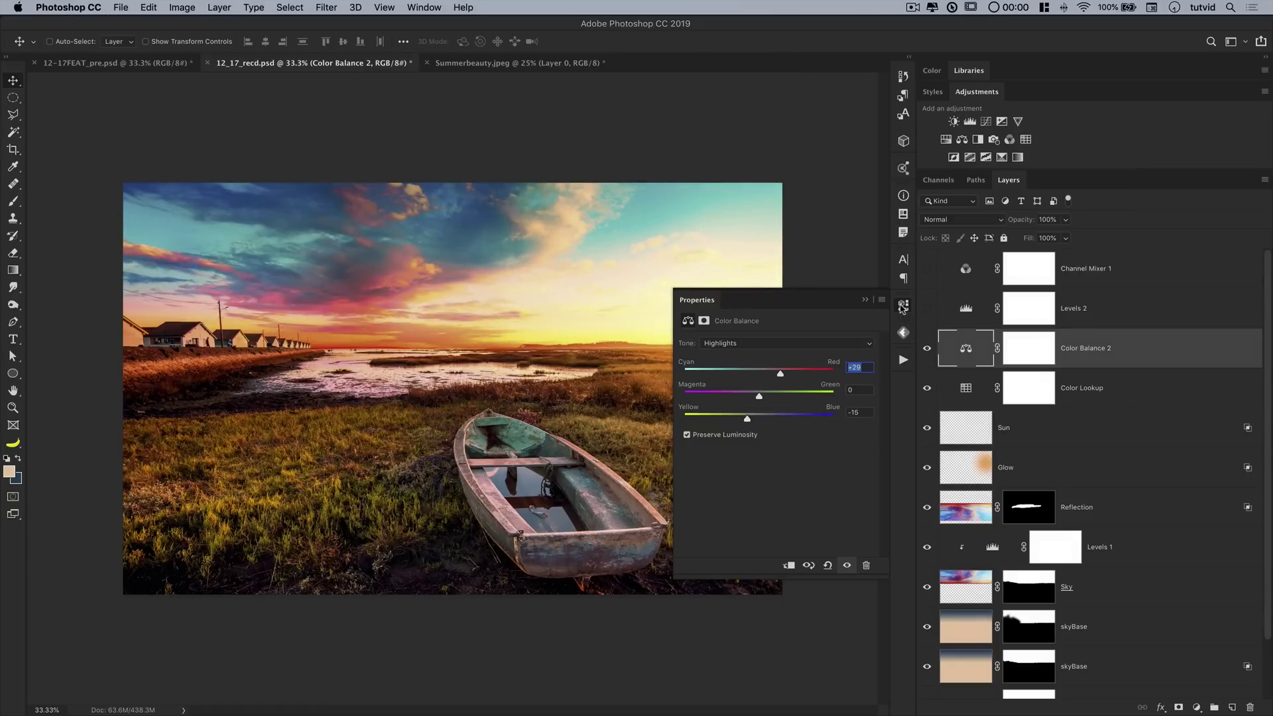
left_click(757, 419)
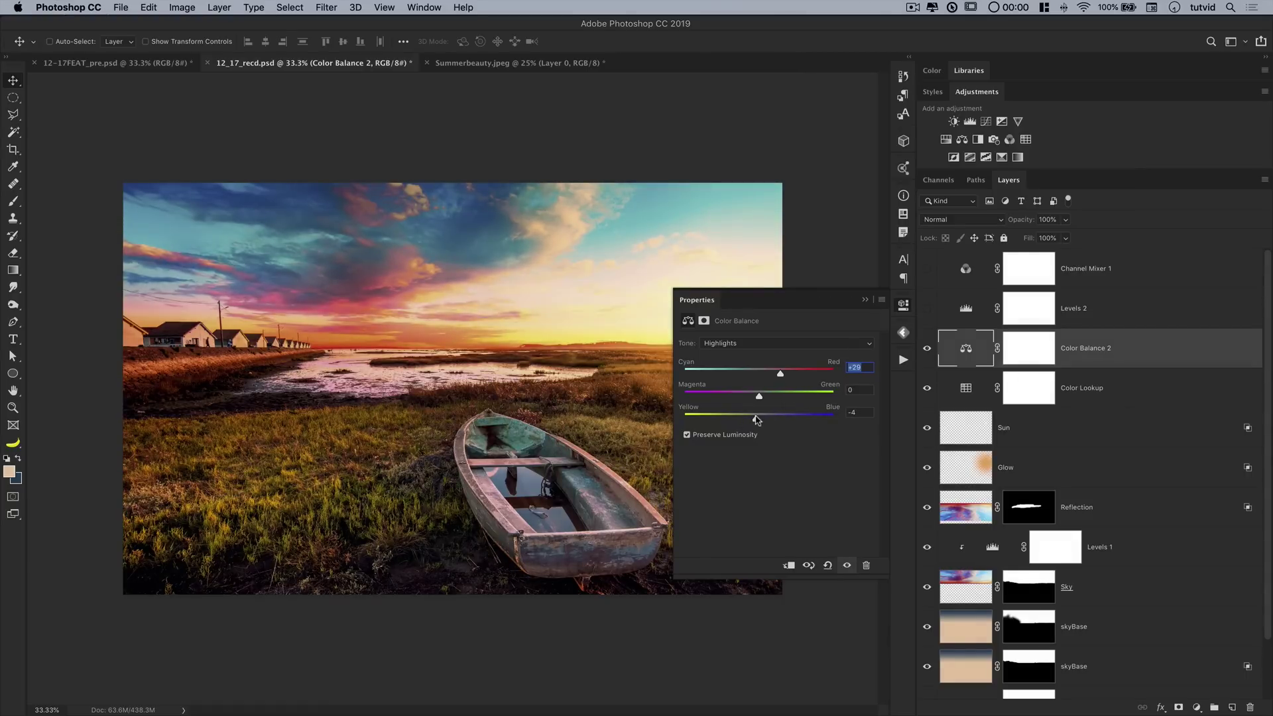
Step: Turn Levels 2 (output 4–236) and Channel Mixer 1 back on, comparing Levels 2
left_click(927, 309)
left_click(965, 309)
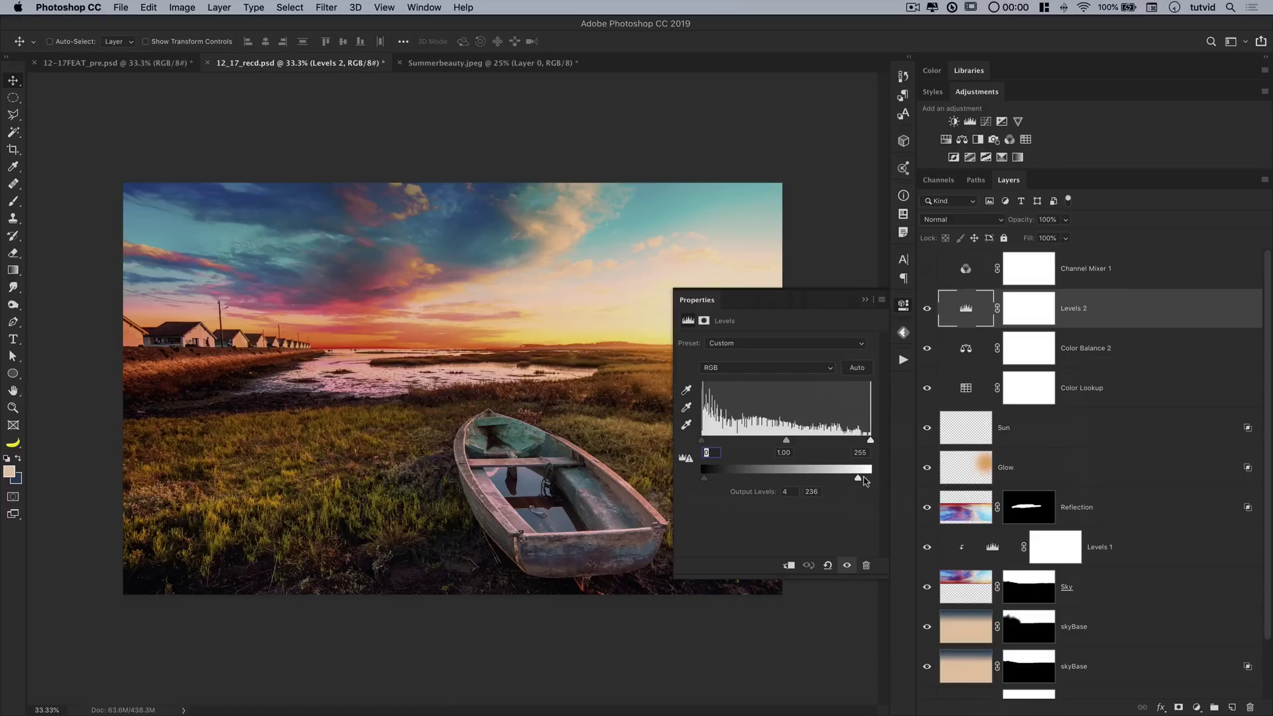
left_click(927, 309)
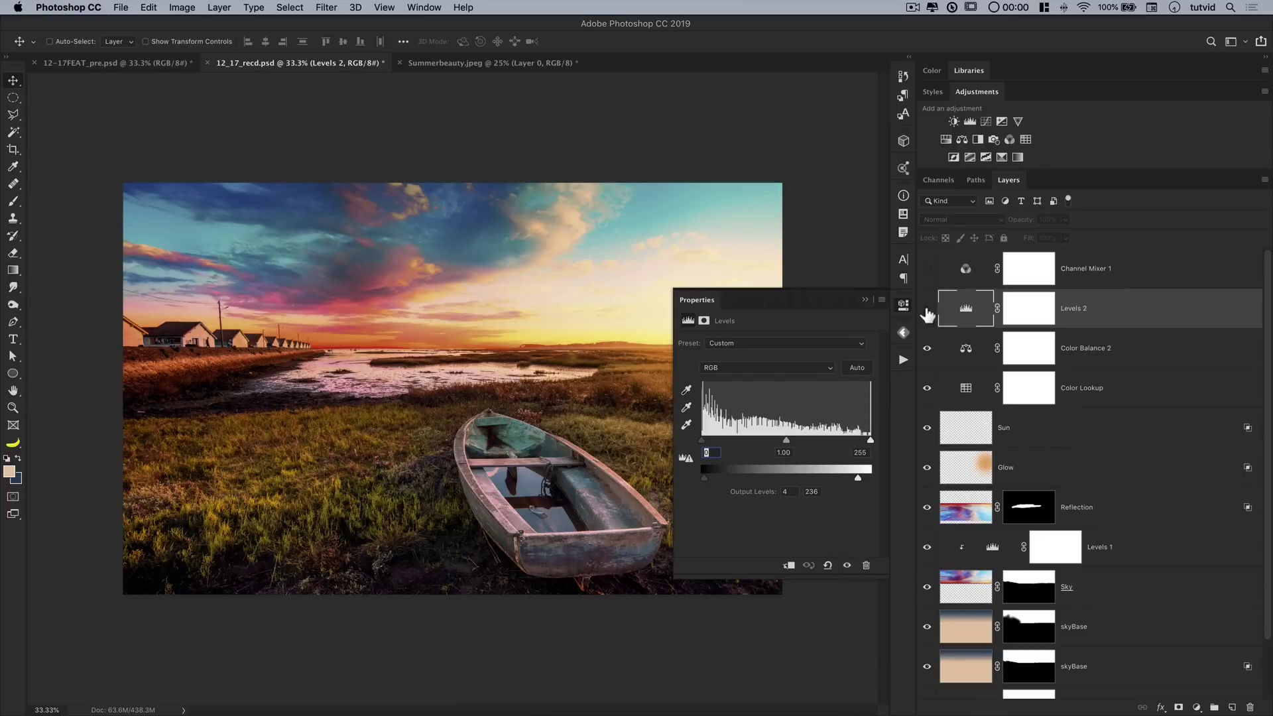
left_click(927, 309)
left_click(927, 309)
left_click(927, 309)
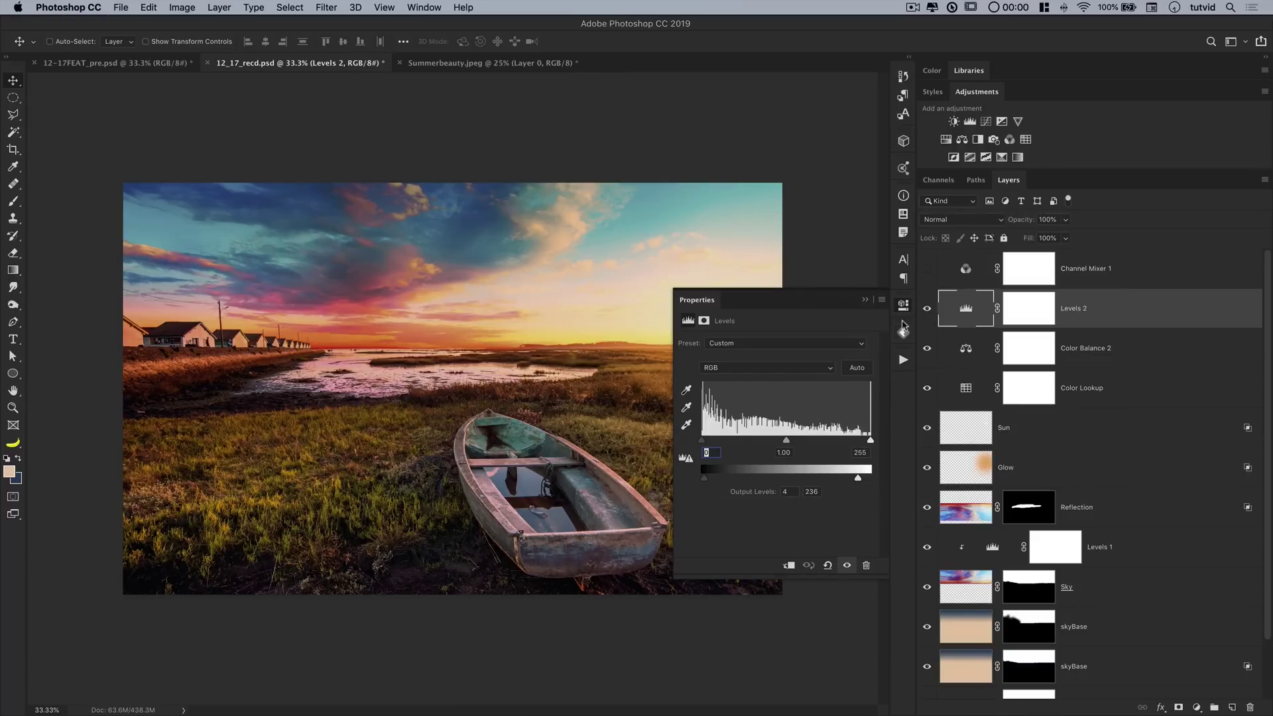
left_click(904, 306)
left_click(926, 268)
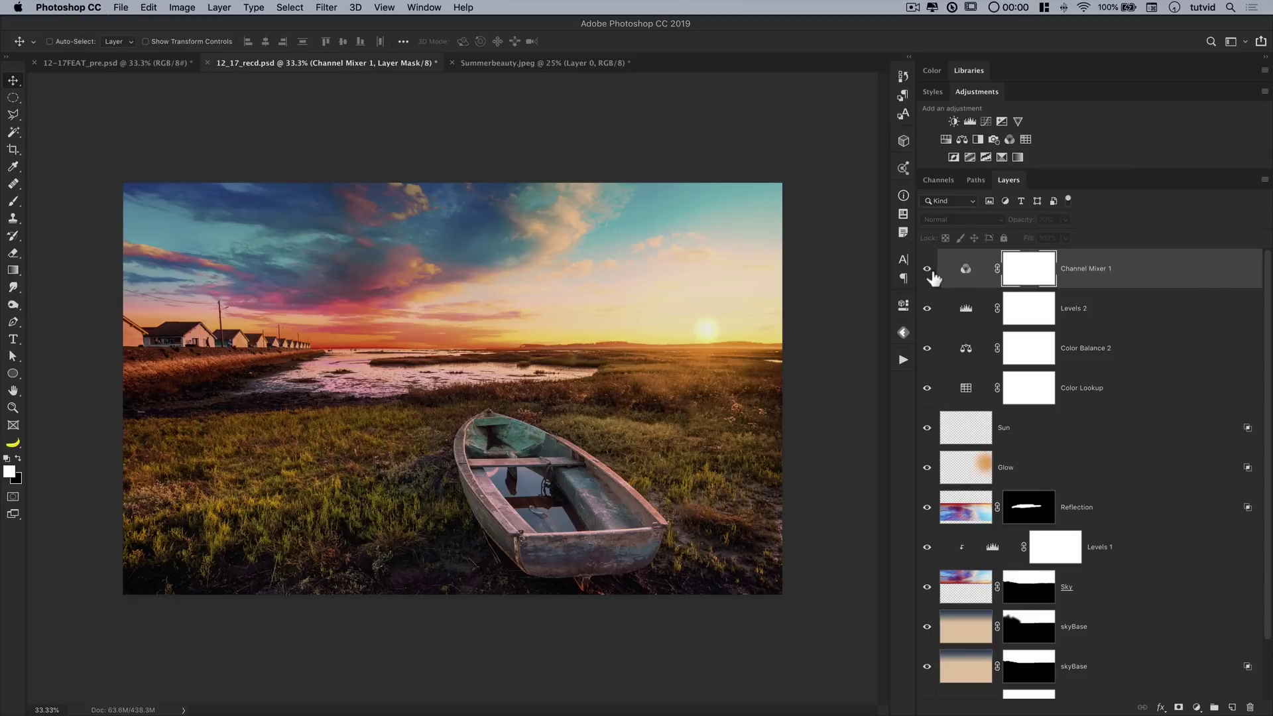
Step: Preview Channel Mixer 1 at 100% opacity, then set its opacity to 20%
left_click(966, 272)
double_click(968, 273)
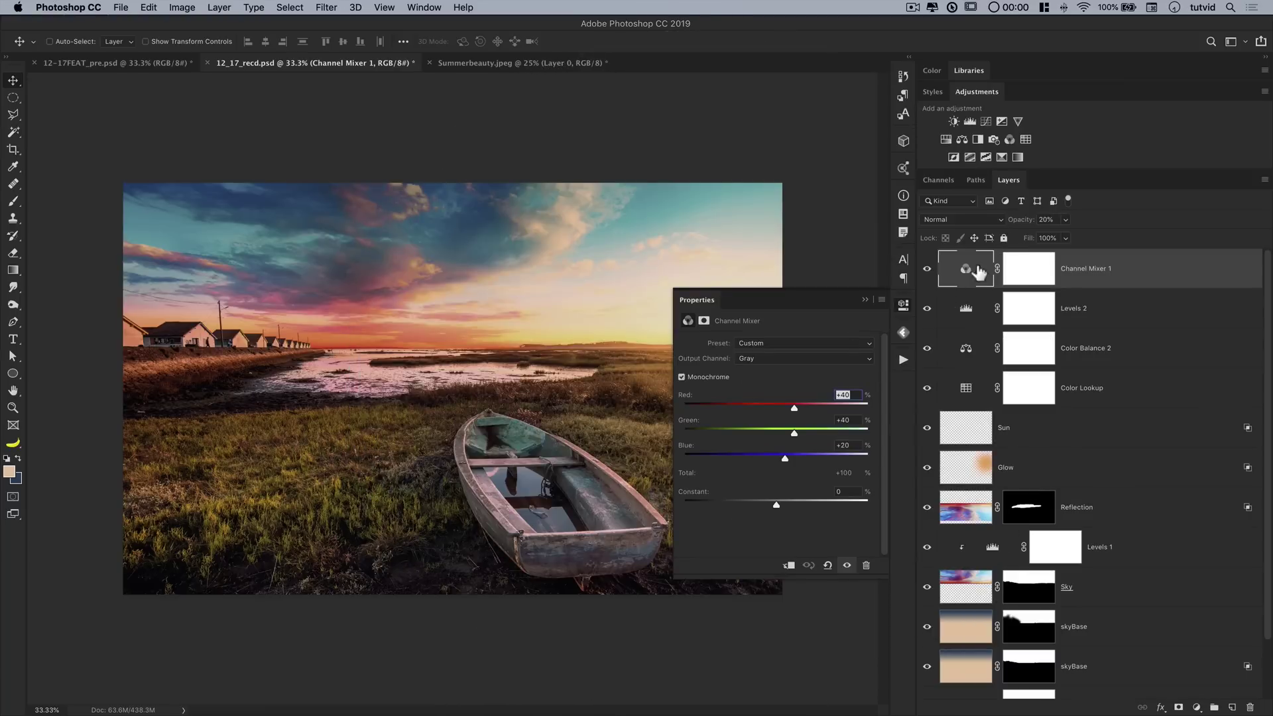
left_click_drag(1021, 225, 1115, 227)
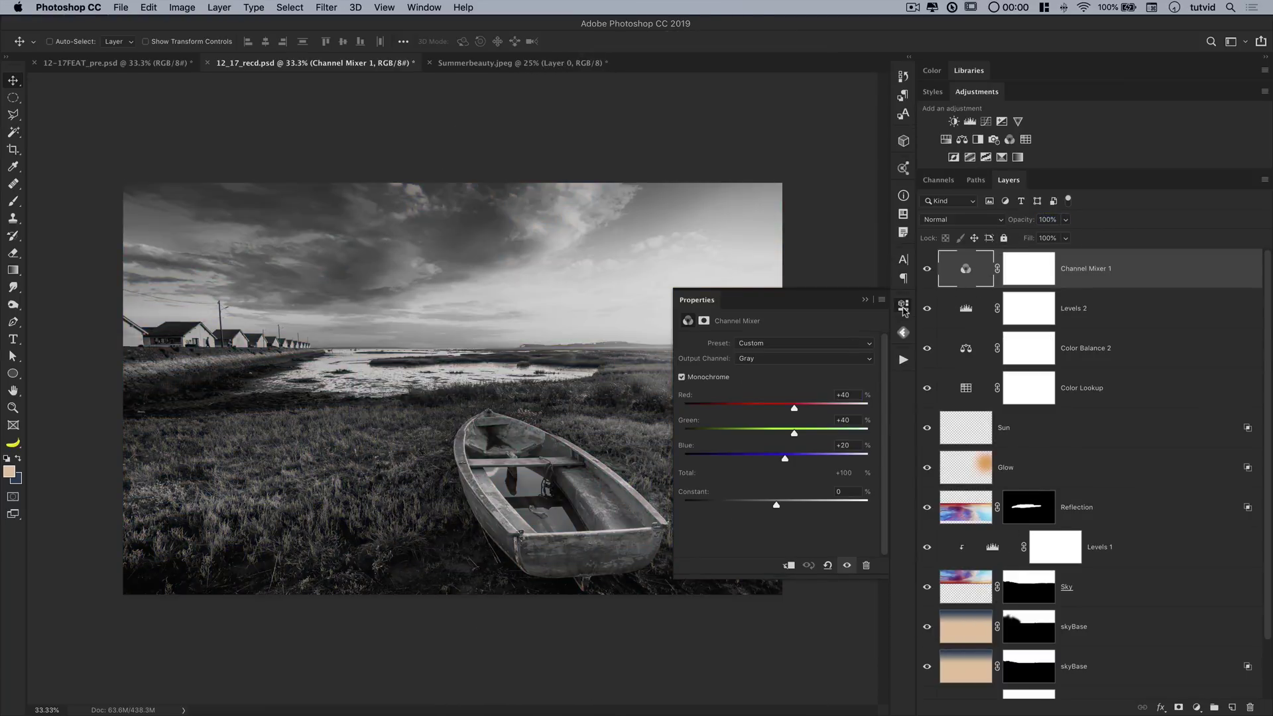
left_click(904, 310)
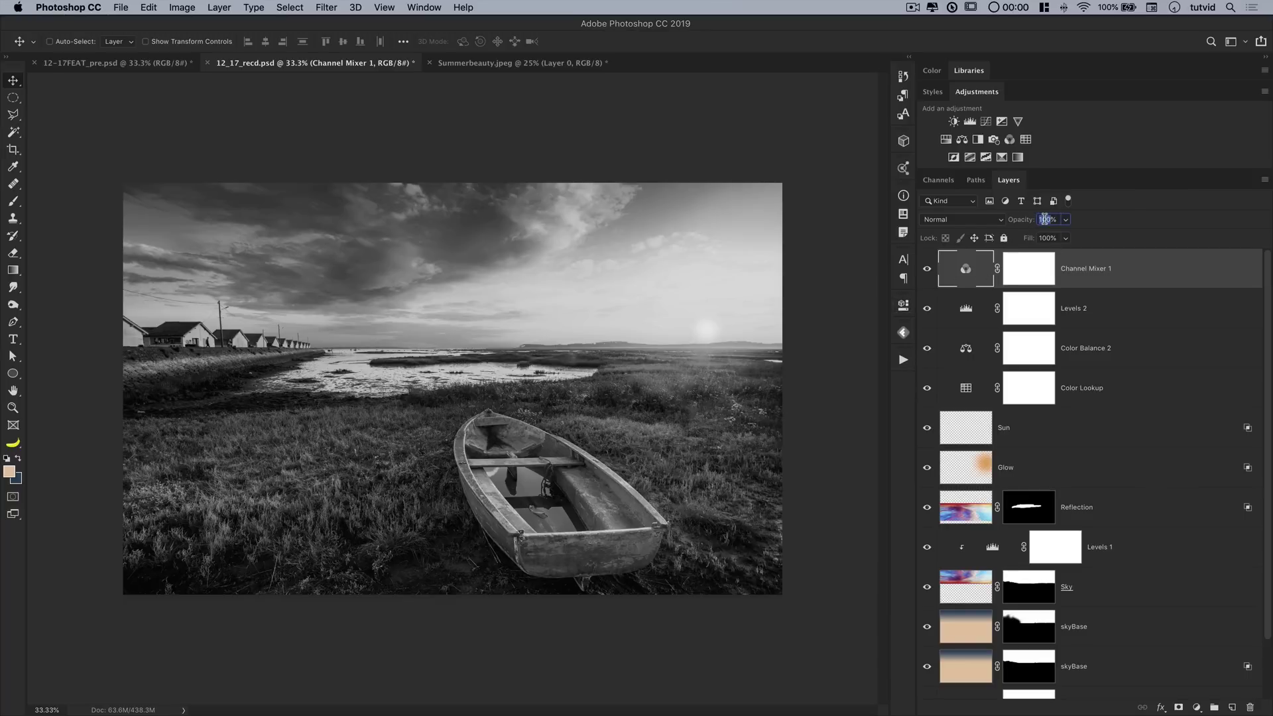
type("20")
key("Tab")
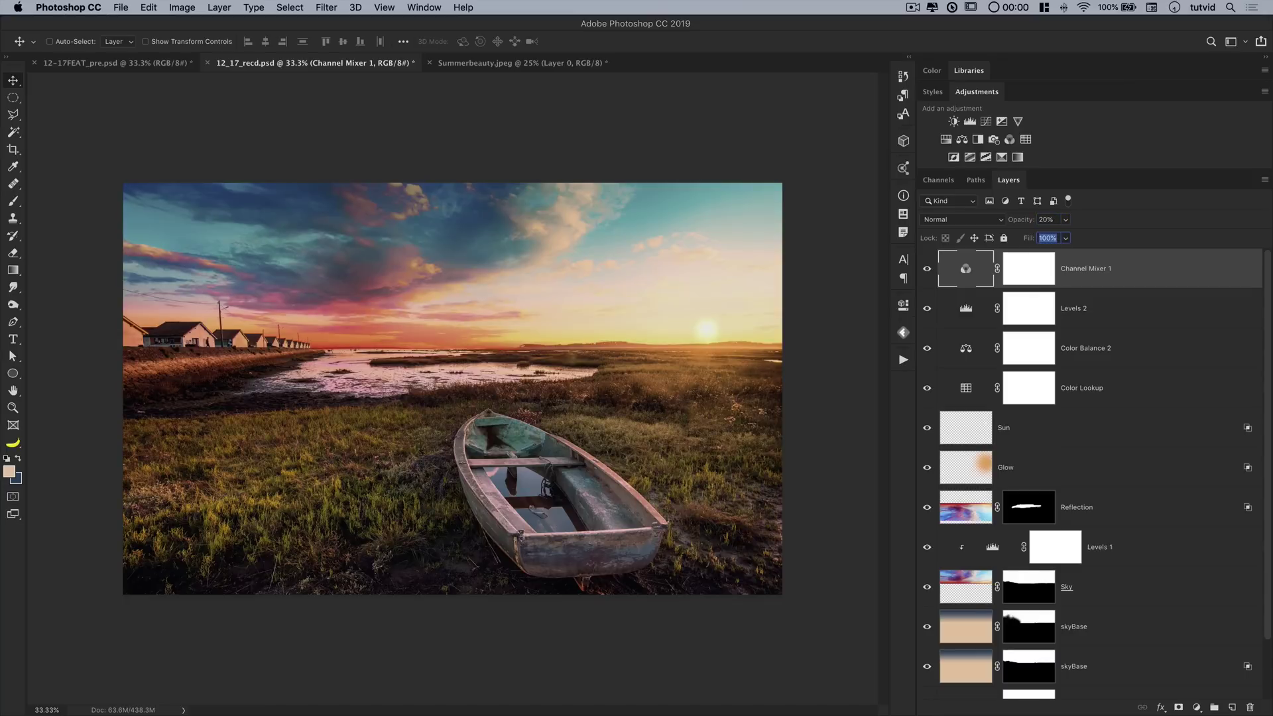
Step: Toggle the finishing adjustment layers off and back on to compare the 20% mix
left_click(929, 272)
left_click_drag(931, 356, 928, 268)
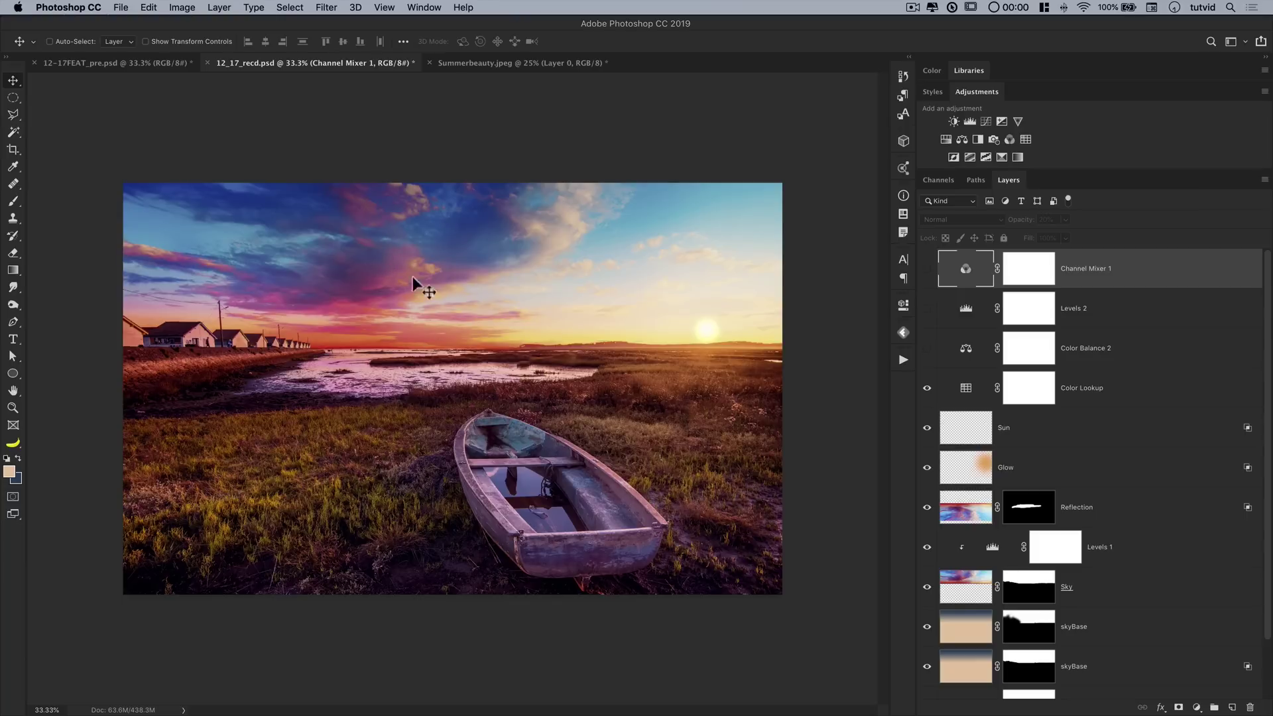
left_click_drag(930, 353, 928, 269)
left_click(931, 355)
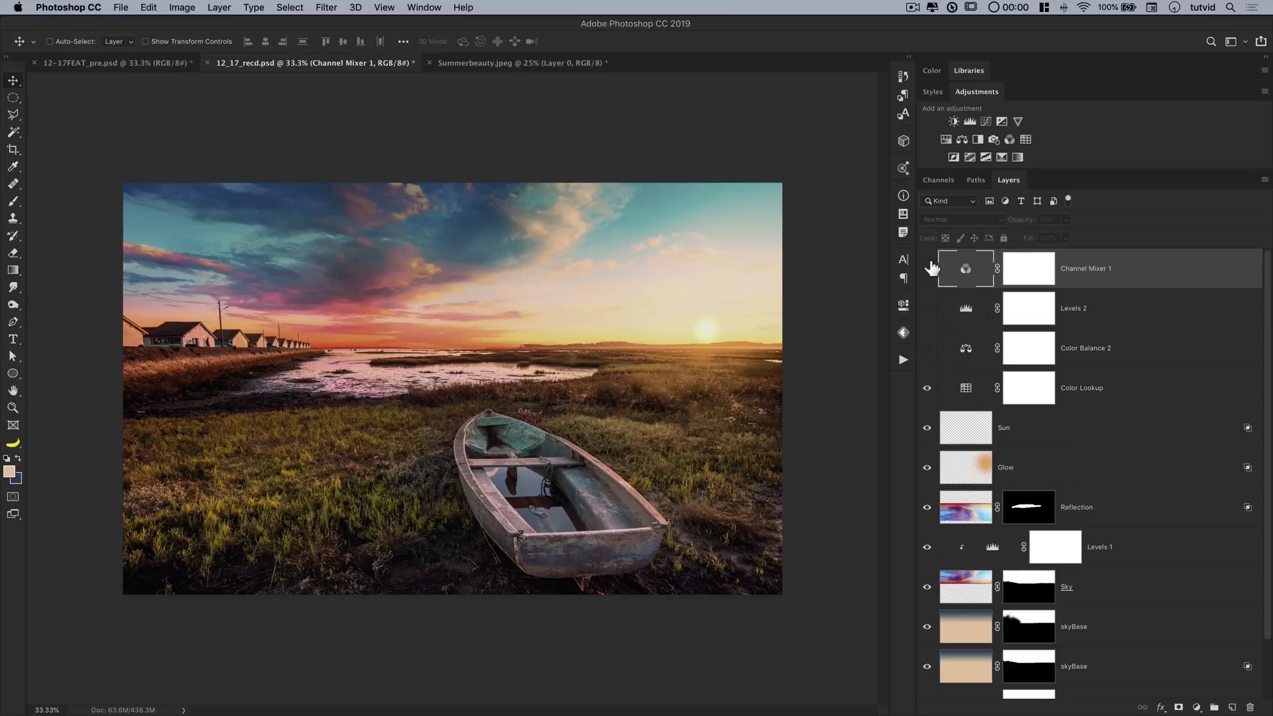
scroll(976, 526, "down", 2)
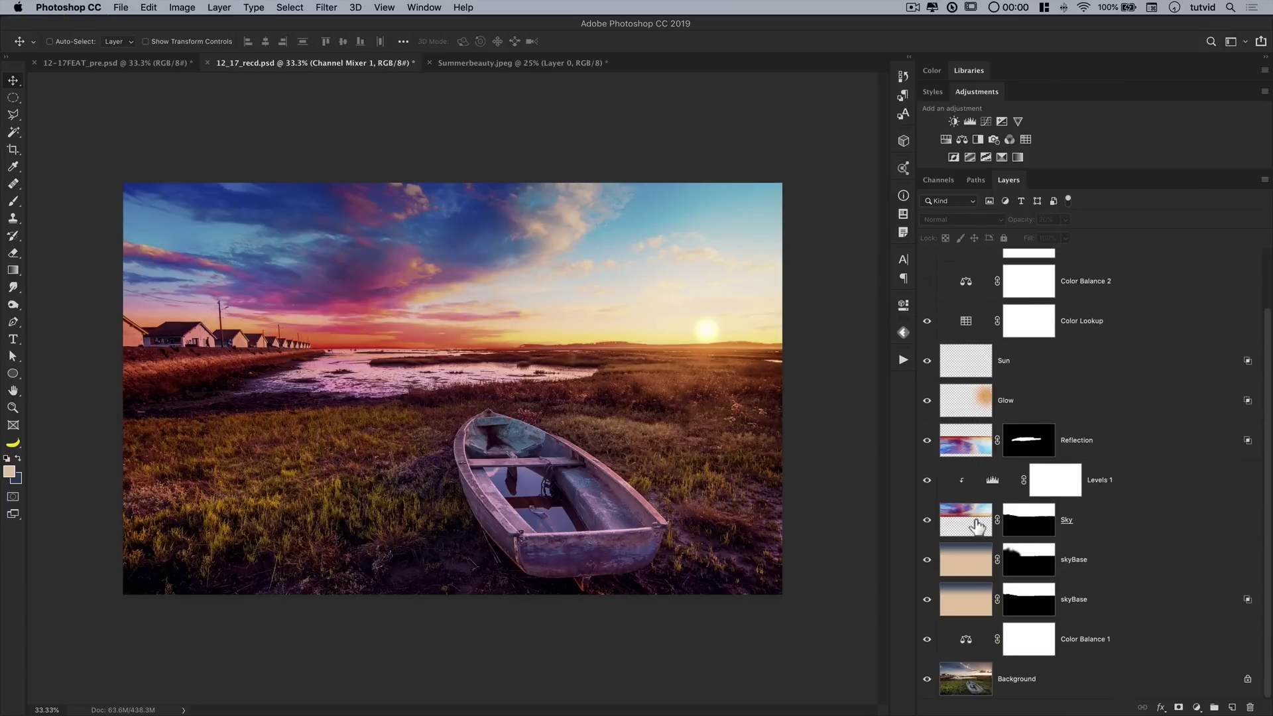
left_click(931, 686, "alt")
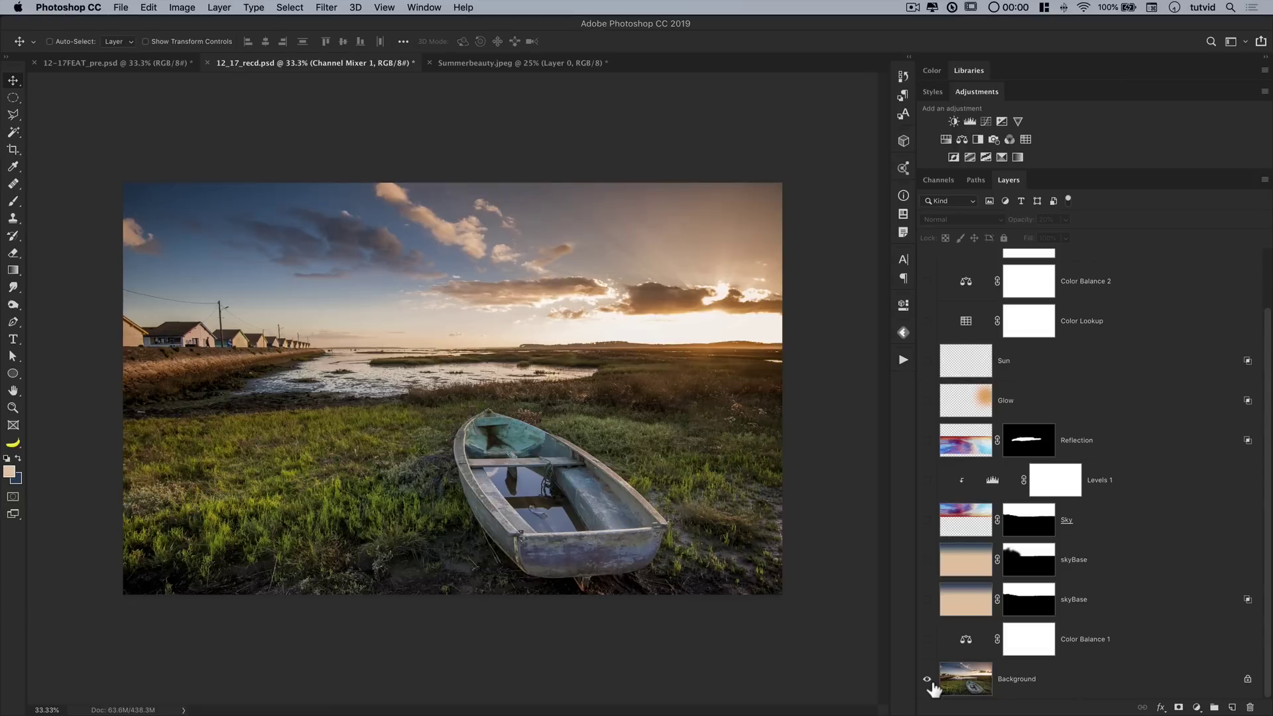
left_click(931, 686, "alt")
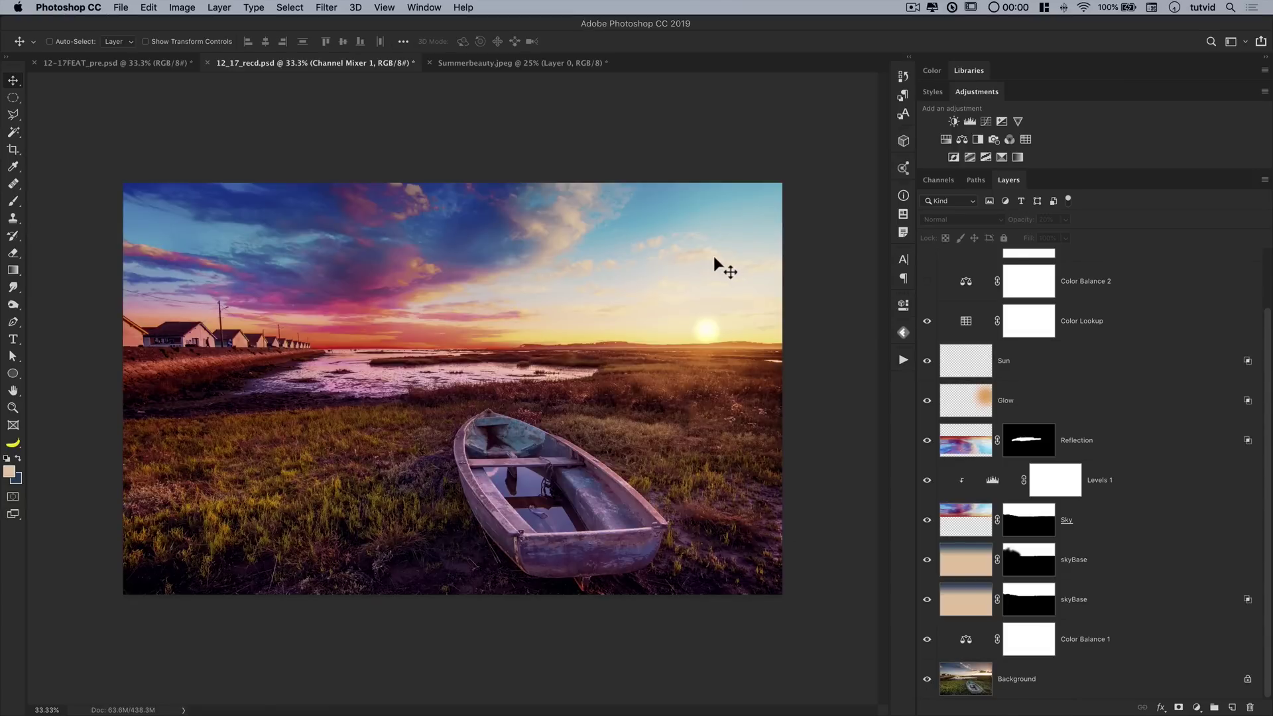